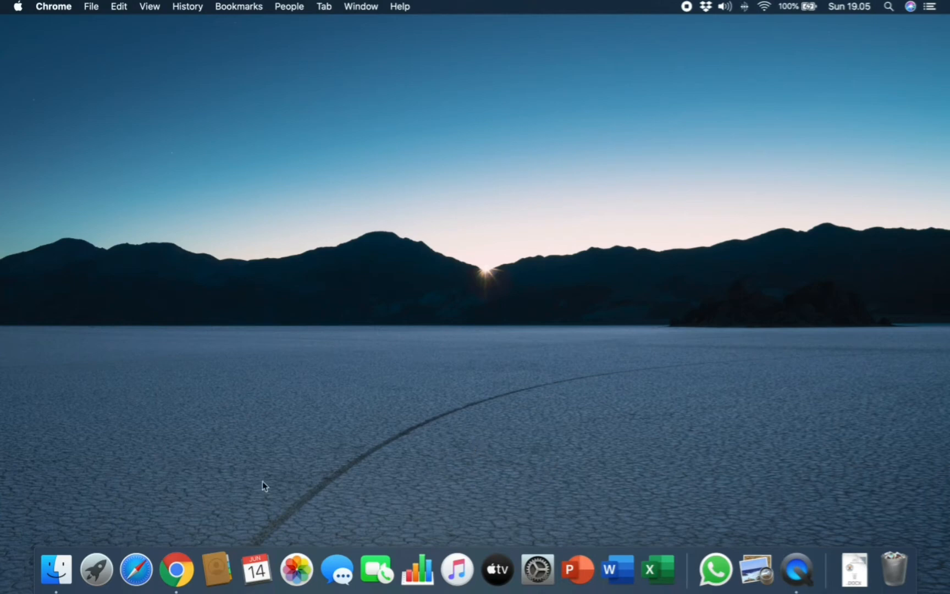
- Open Chrome full screen, go to google.com and search for 'aspak'
click(183, 575)
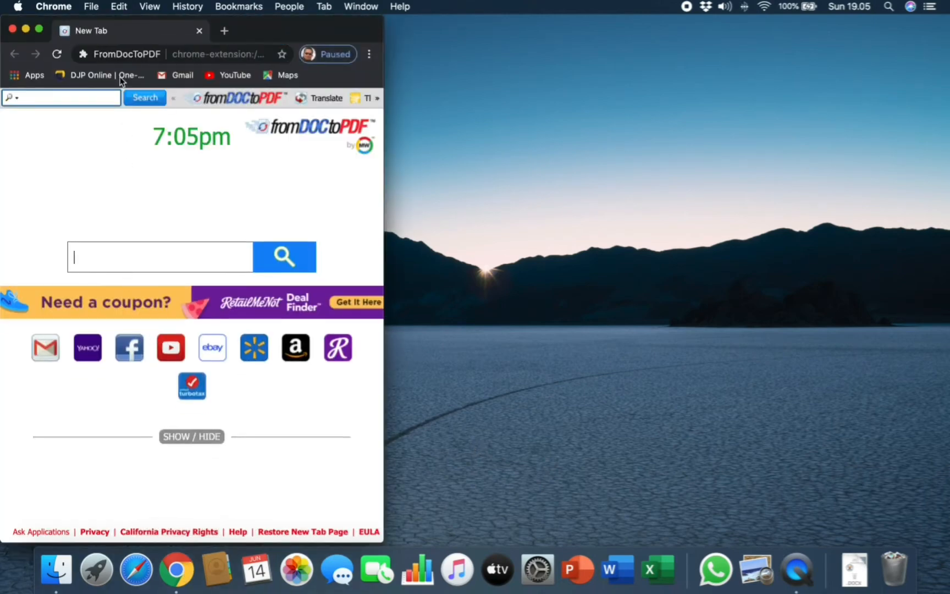
click(39, 28)
click(209, 37)
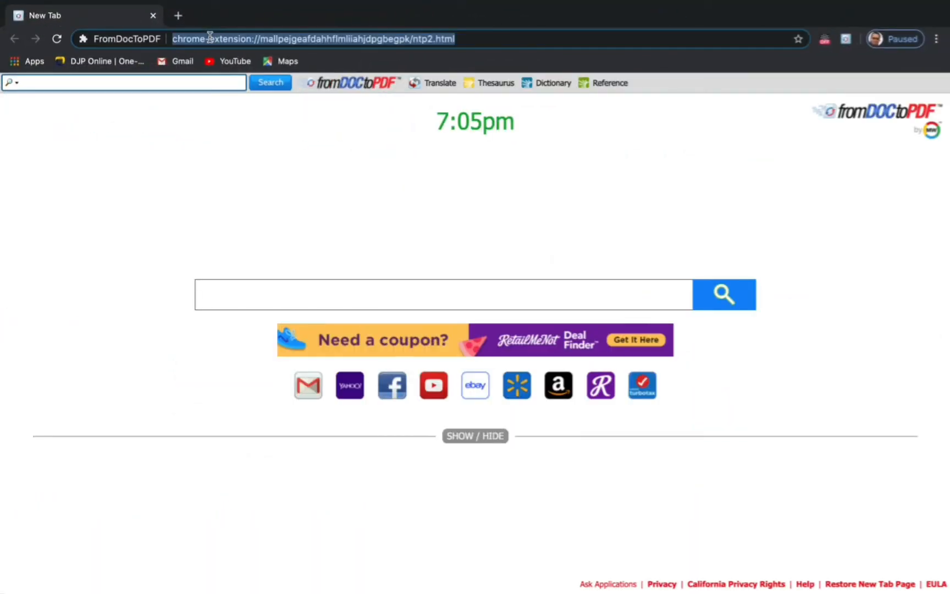
text(google.com)
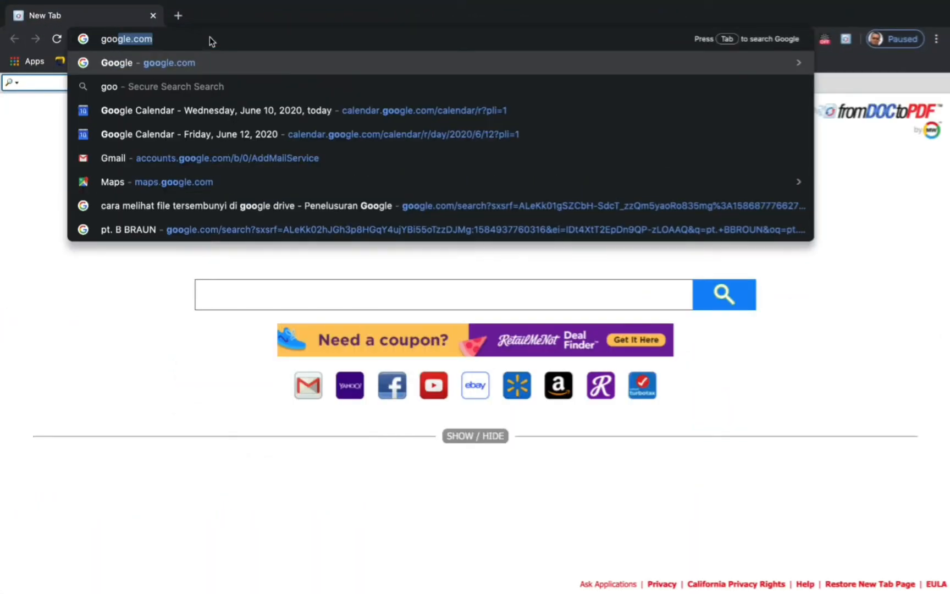
key(Return)
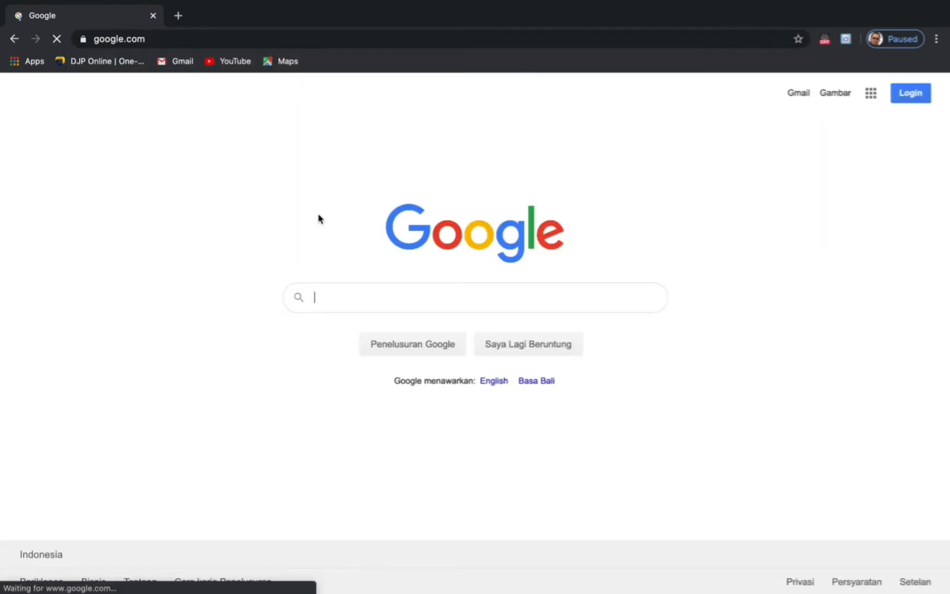
text(aspak)
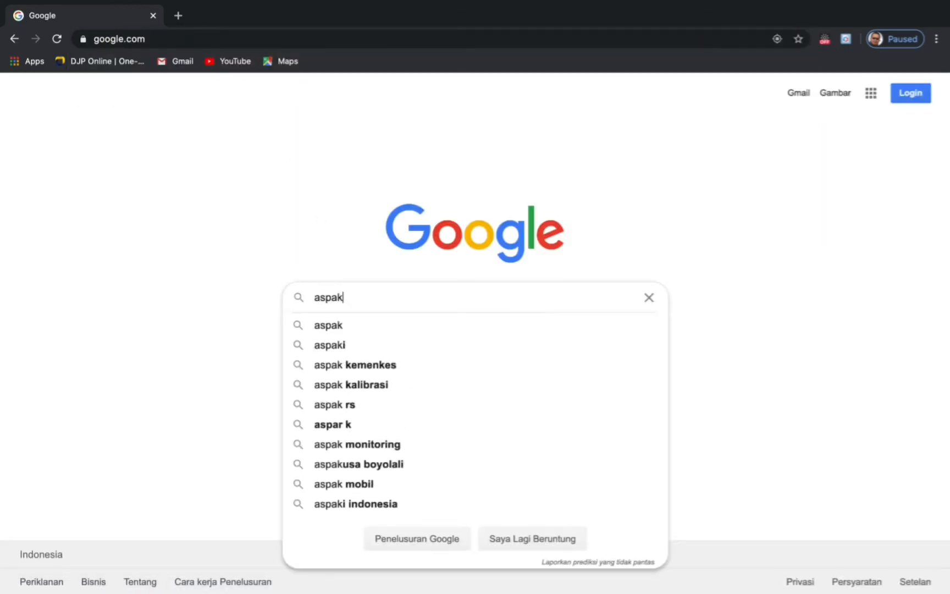
key(Return)
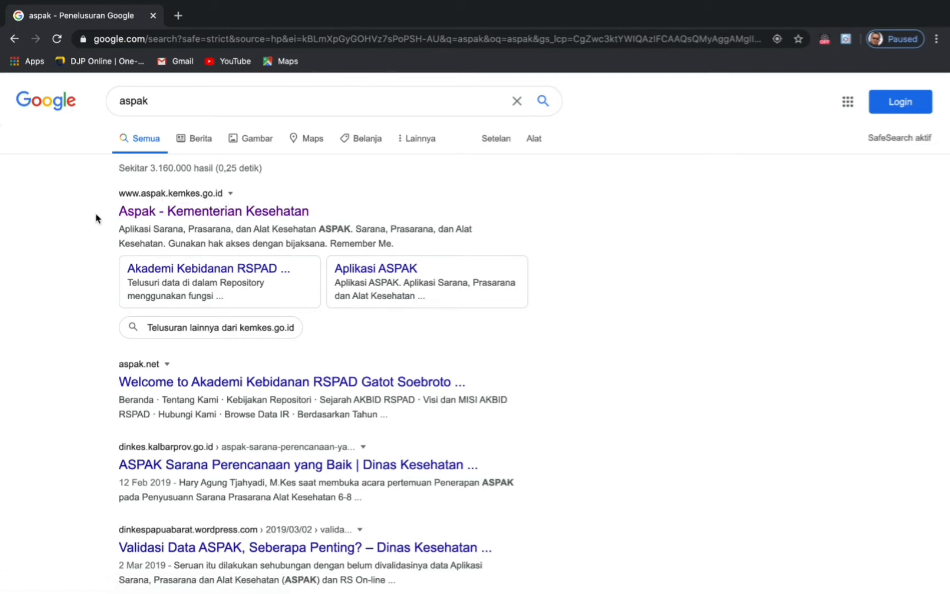
- Open the Aspak – Kementerian Kesehatan site and sign in with the hospital account's login name and password
click(244, 215)
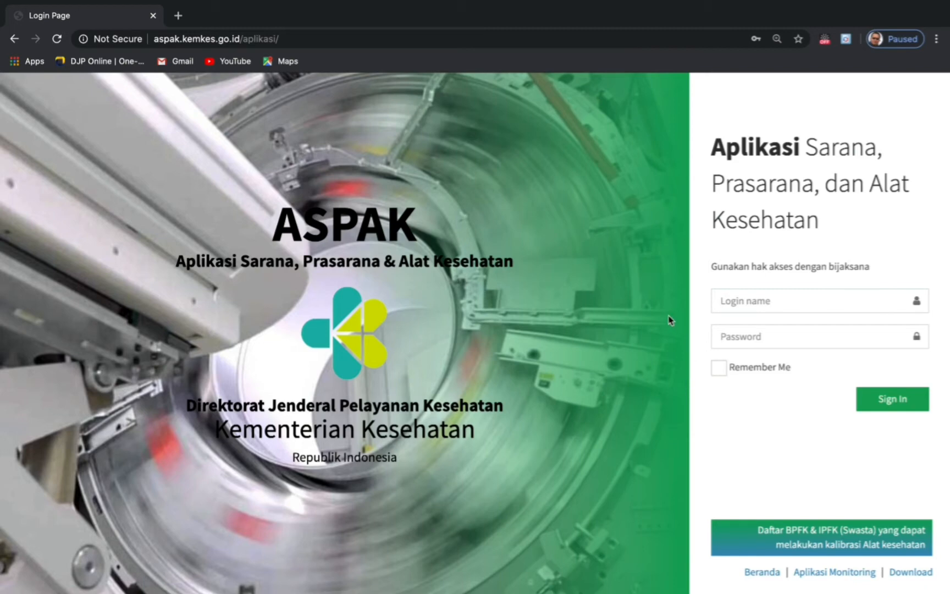
click(734, 300)
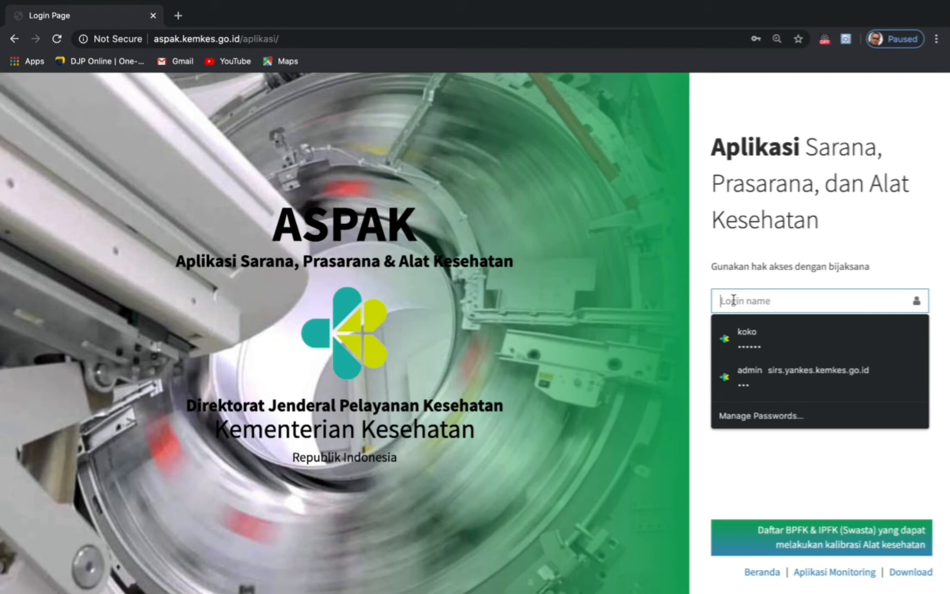
text(latihan)
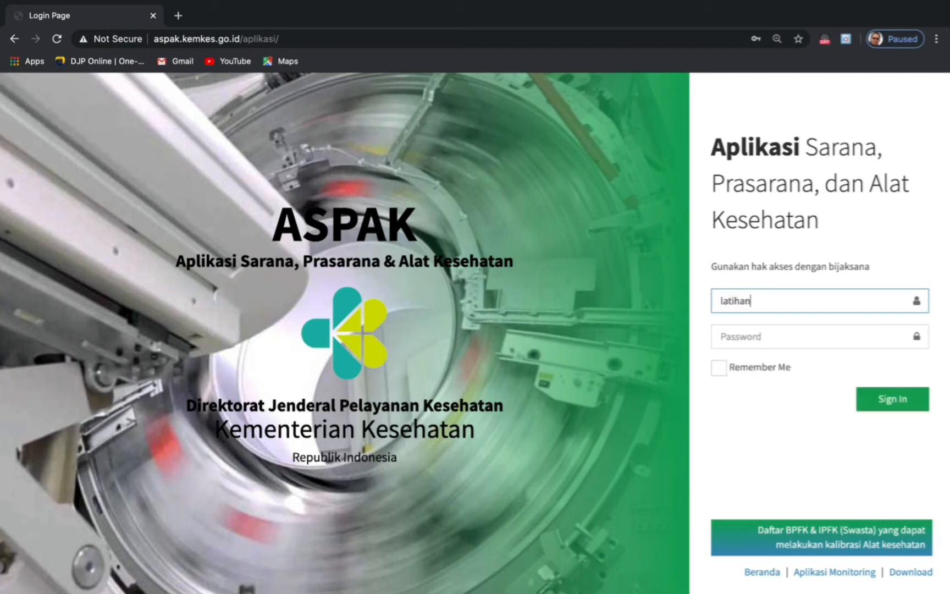
text( rs)
click(747, 341)
text(•)
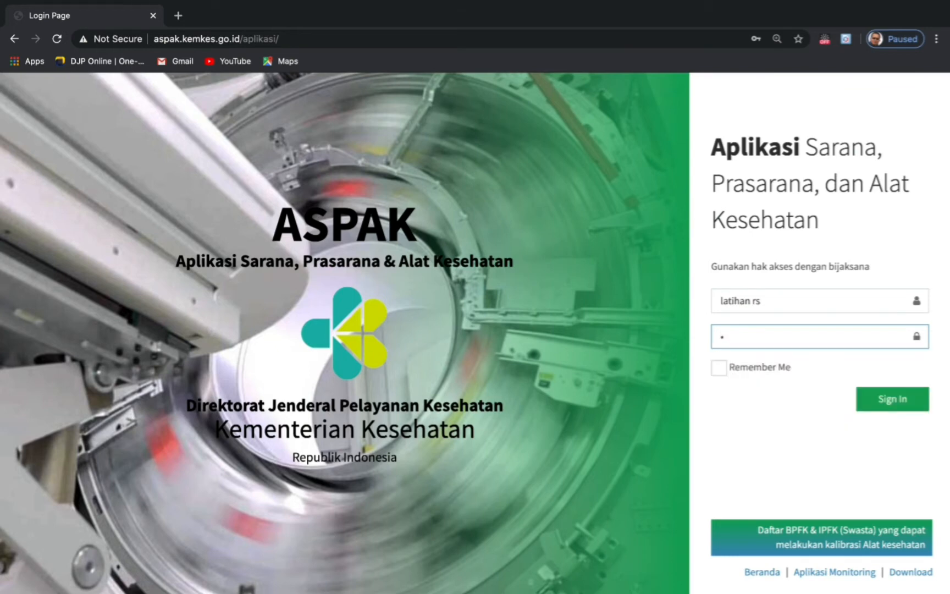
text(•••••)
click(895, 406)
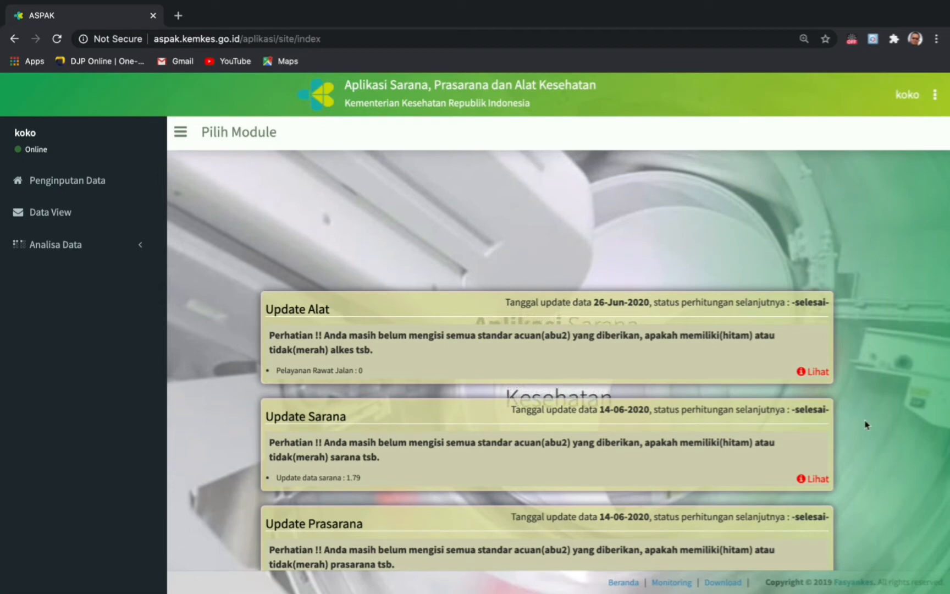
- Open the account options menu beside the user name in the header
mouse_move(499, 593)
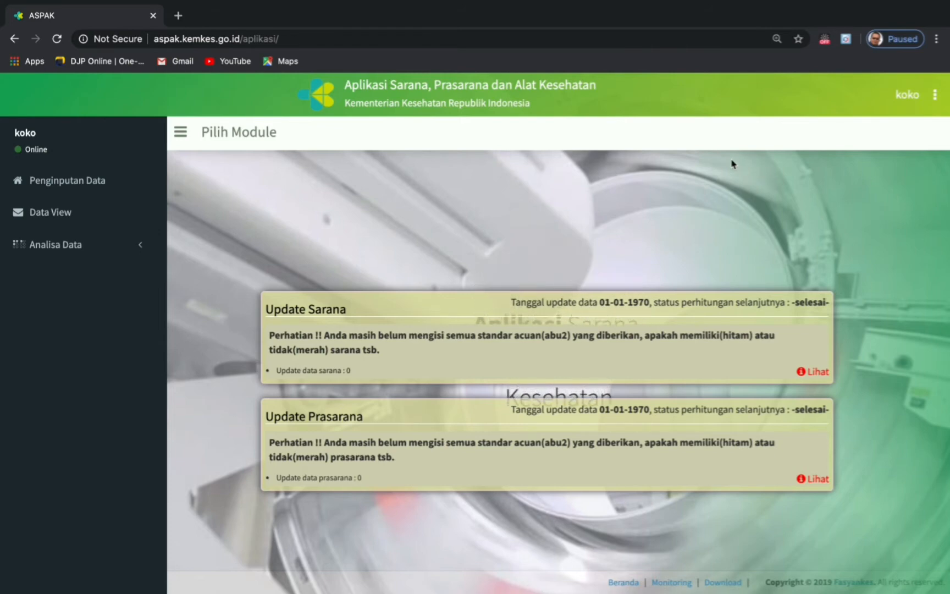
click(935, 98)
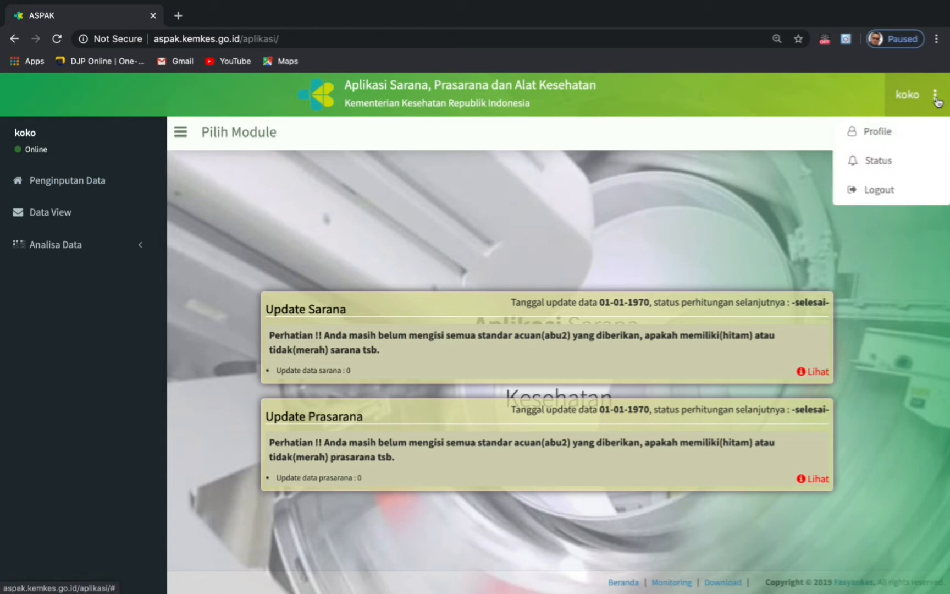
- Go to the Profile page and open the Data Profil Pribadi edit form
click(885, 132)
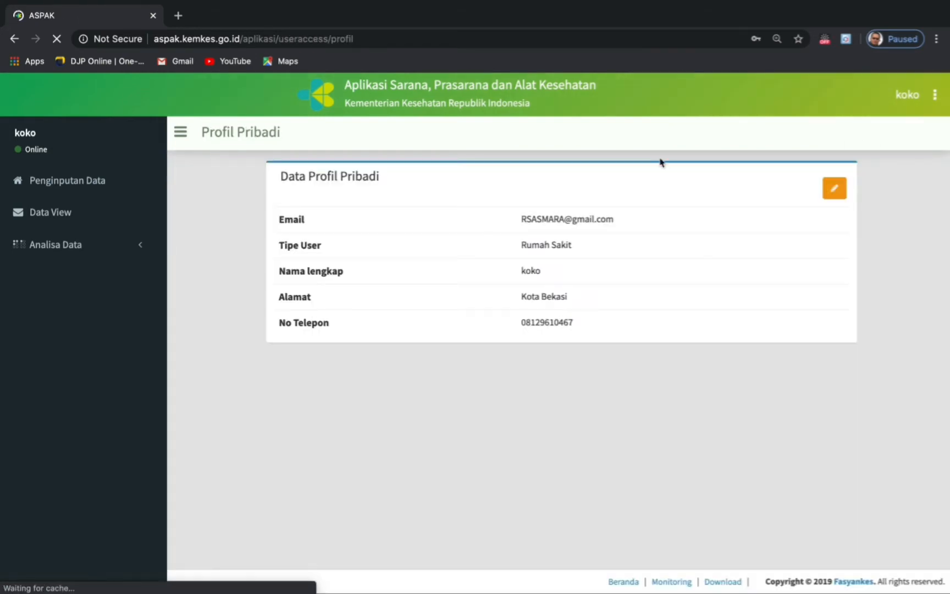
click(834, 190)
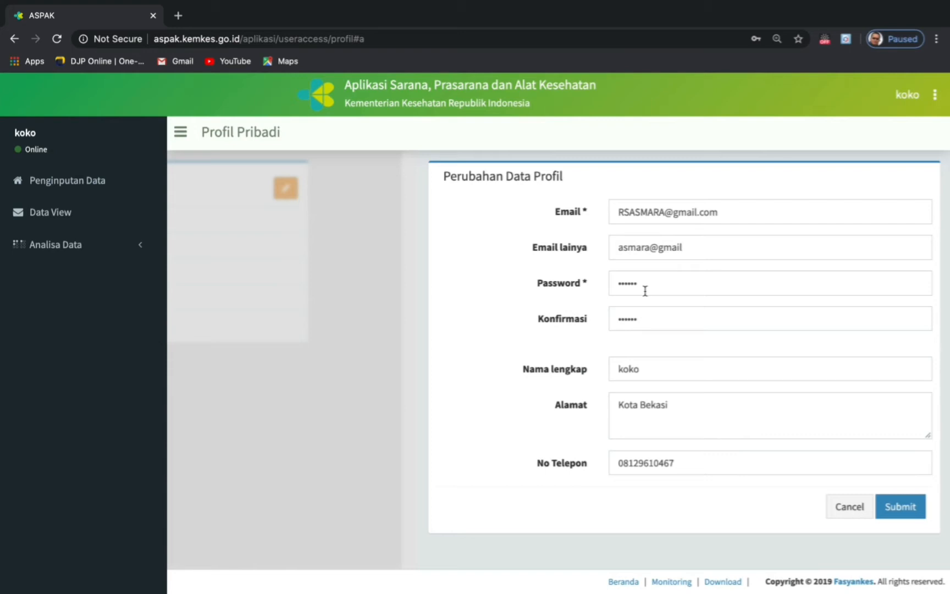
- Update the profile address to the account's city, keep name and phone, and submit
click(655, 373)
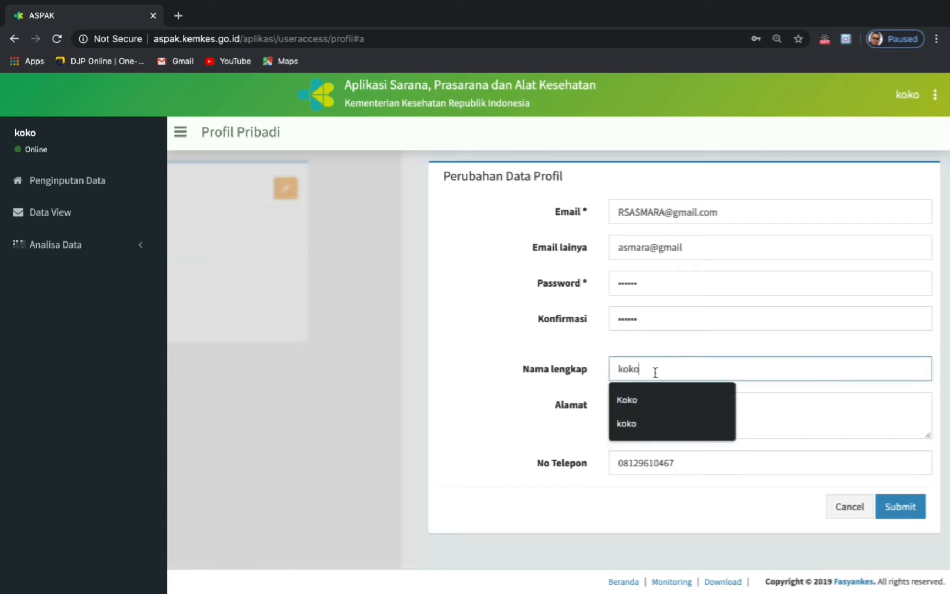
click(780, 401)
text(Kota Bekasi)
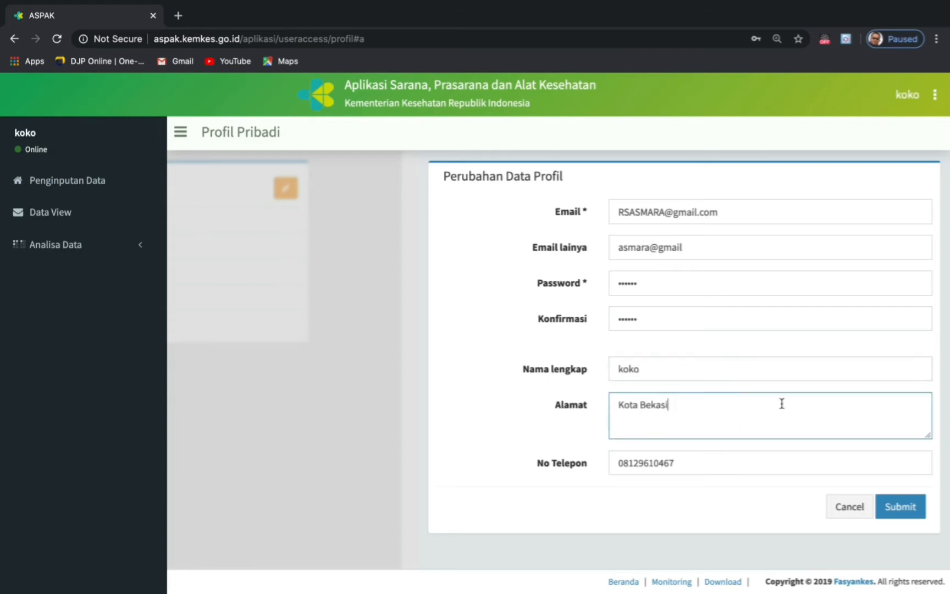
click(709, 463)
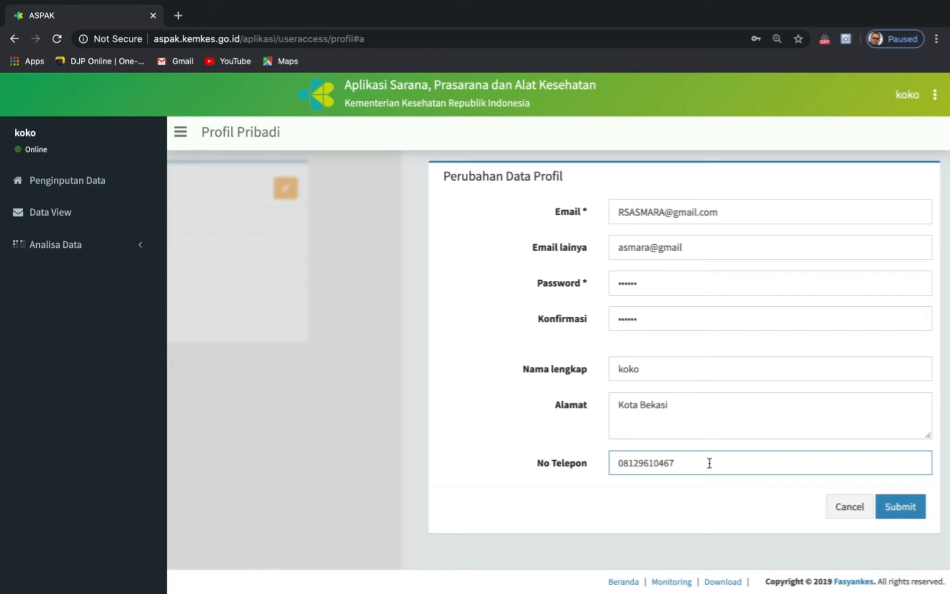
click(901, 507)
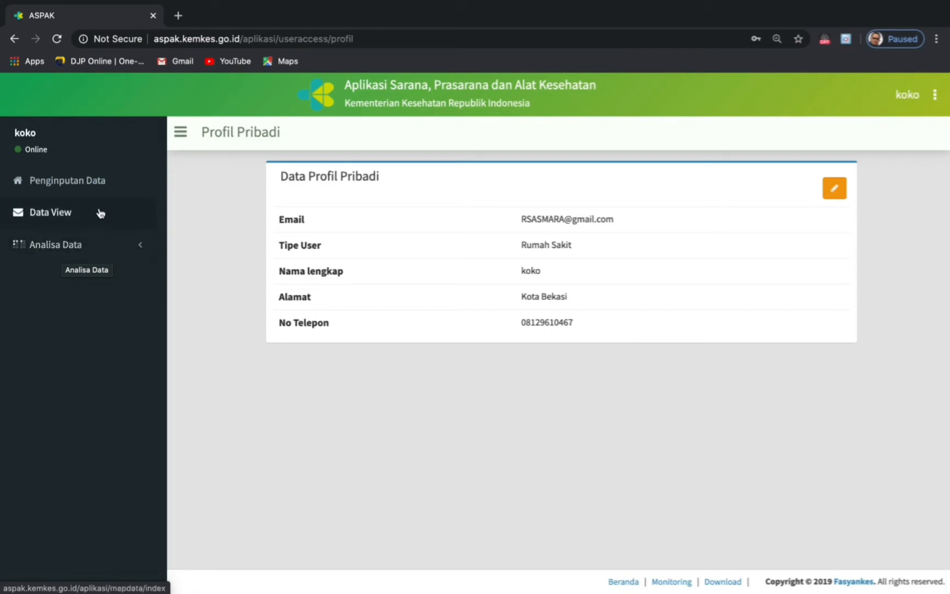
- Open RS AsmarA's general data form under Penginputan Data and enter the hospital's street address
click(78, 188)
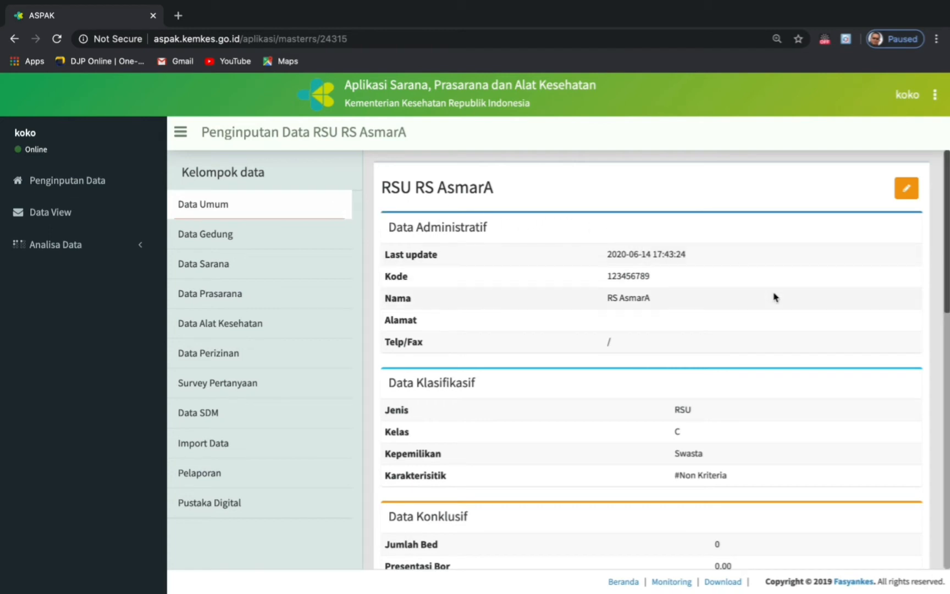
click(908, 194)
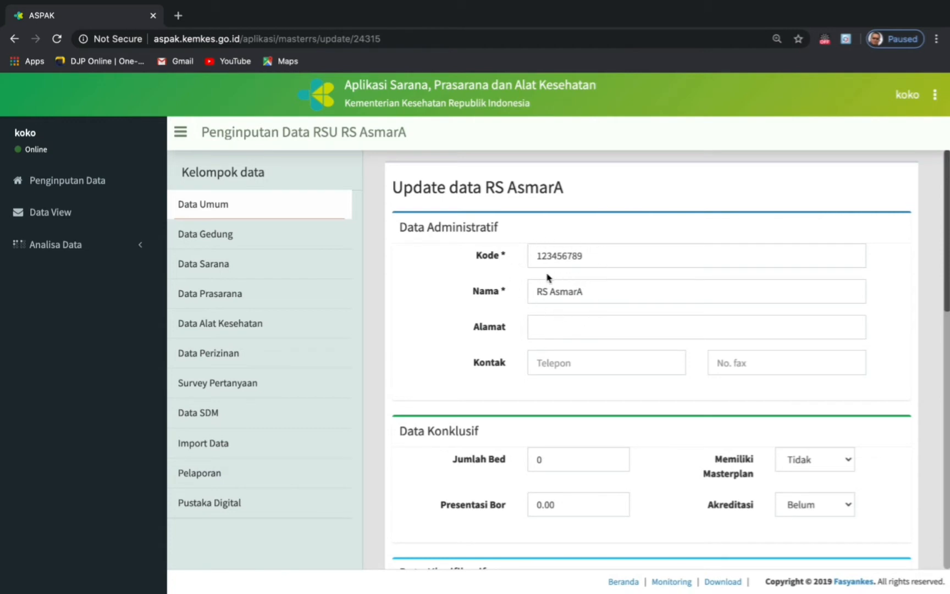
click(539, 328)
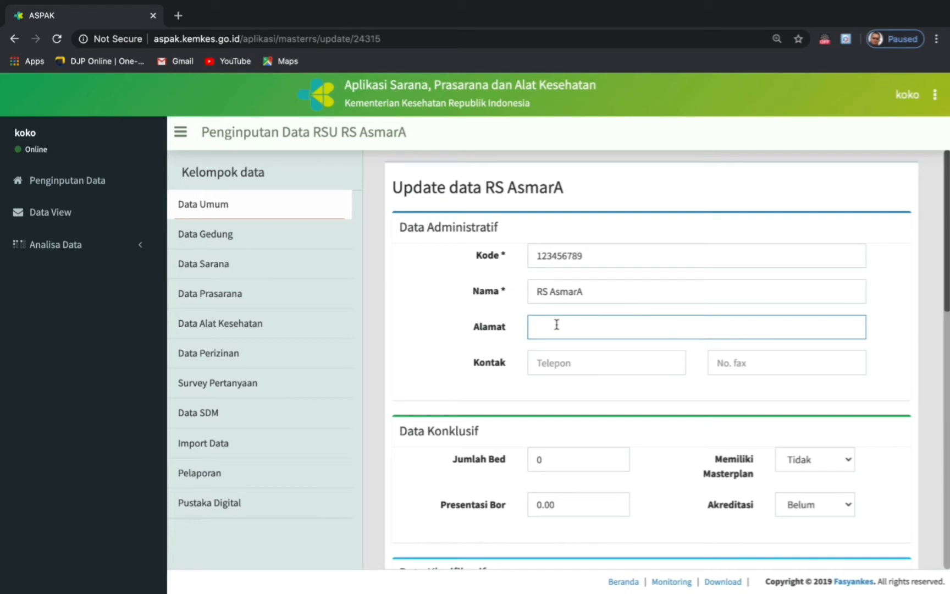
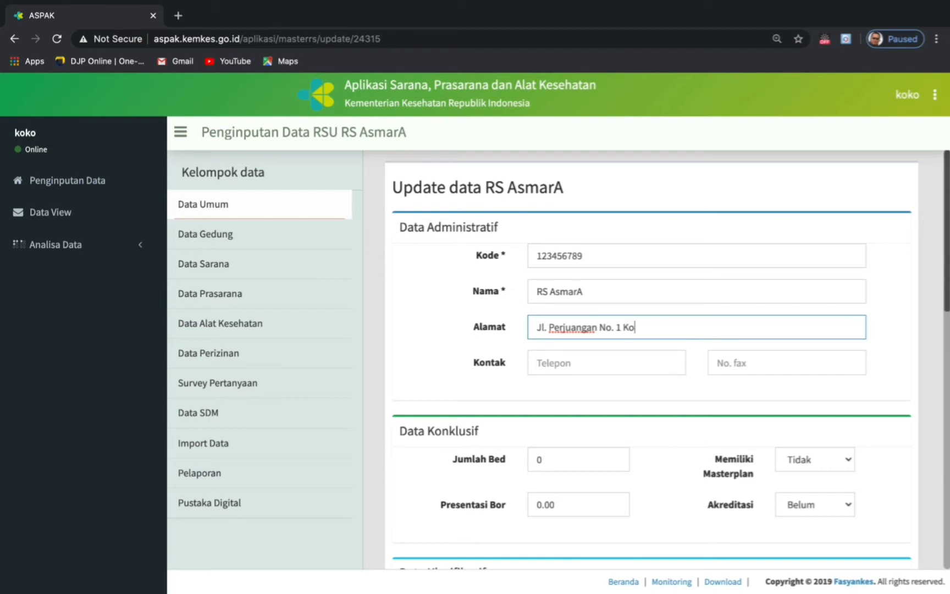
- Enter the hospital's telephone and fax numbers, both with area code 021
click(537, 365)
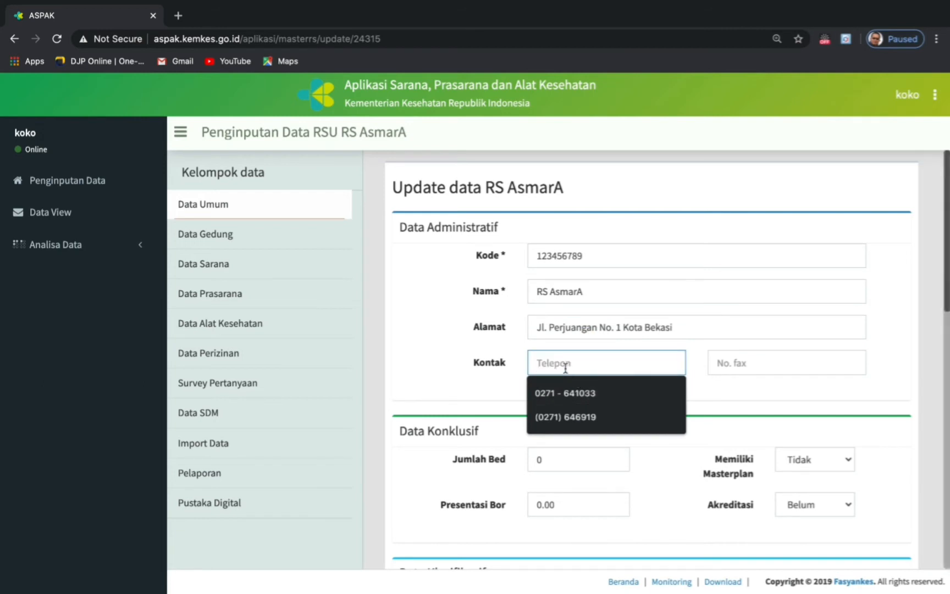
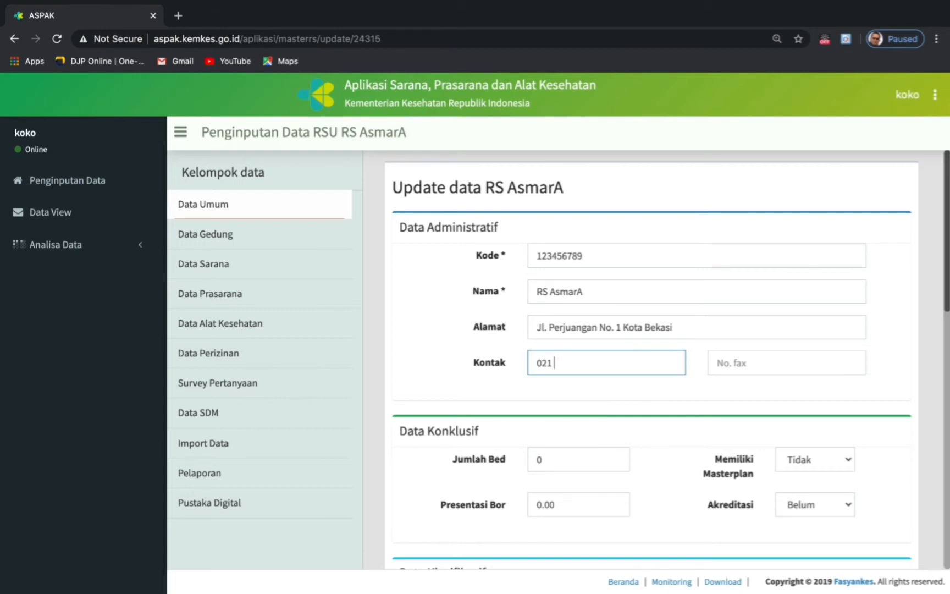
click(734, 366)
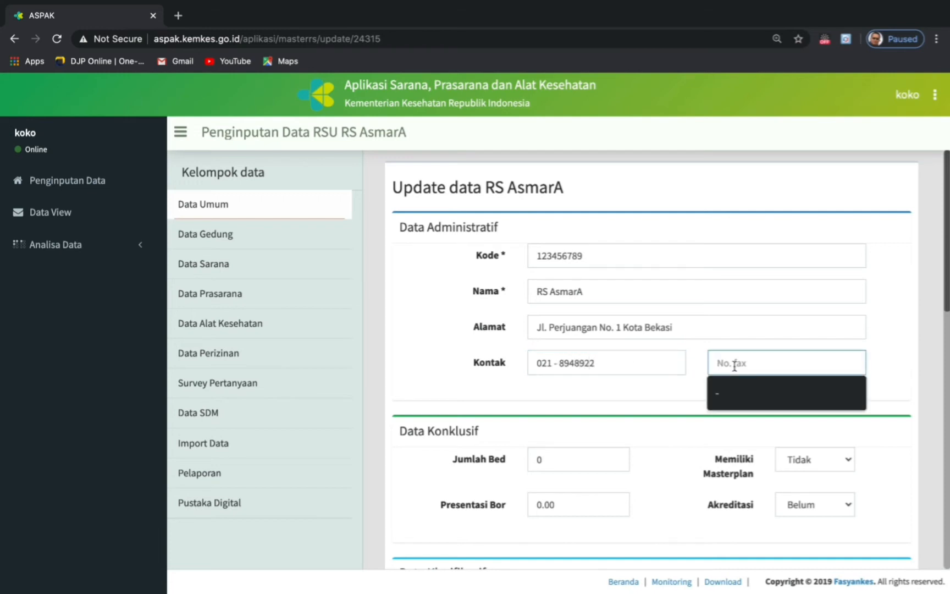
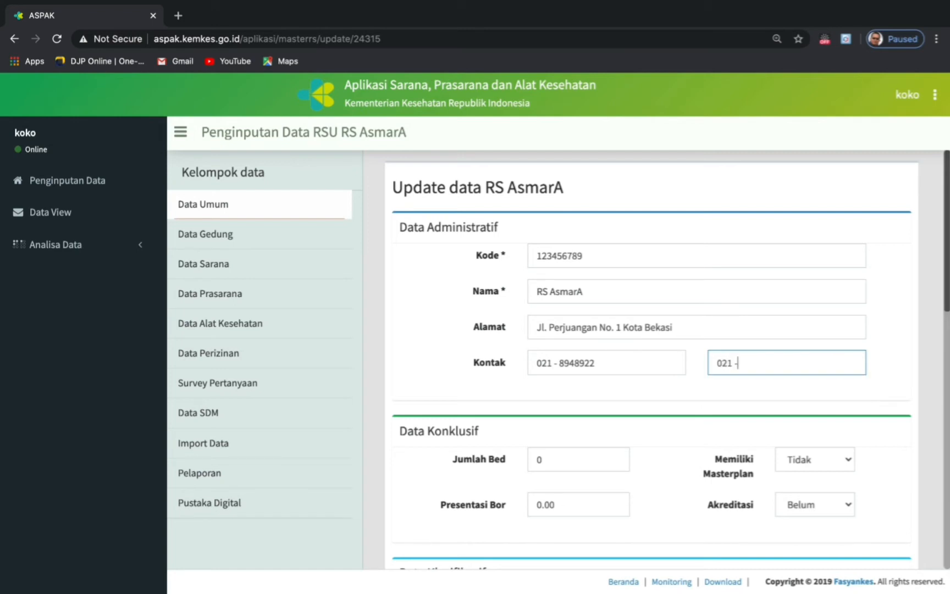
- Change Jumlah Bed from 0 to 100
scroll(621, 465, down, 3)
scroll(623, 467, down, 1)
click(558, 262)
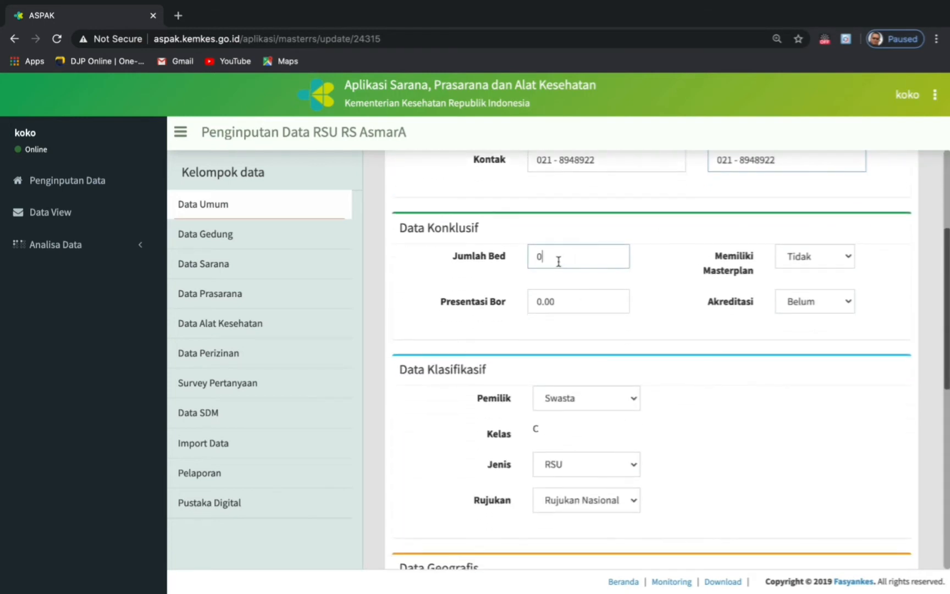
key(BackSpace)
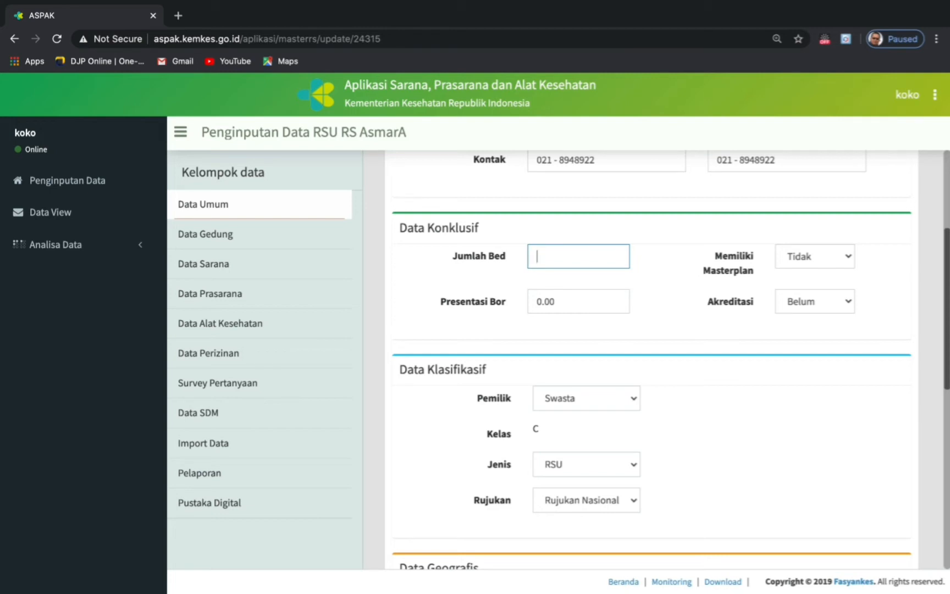
text(100)
- Set Memiliki Masterplan to Ada, Akreditasi to Sudah, and Presentasi Bor to 78
click(850, 258)
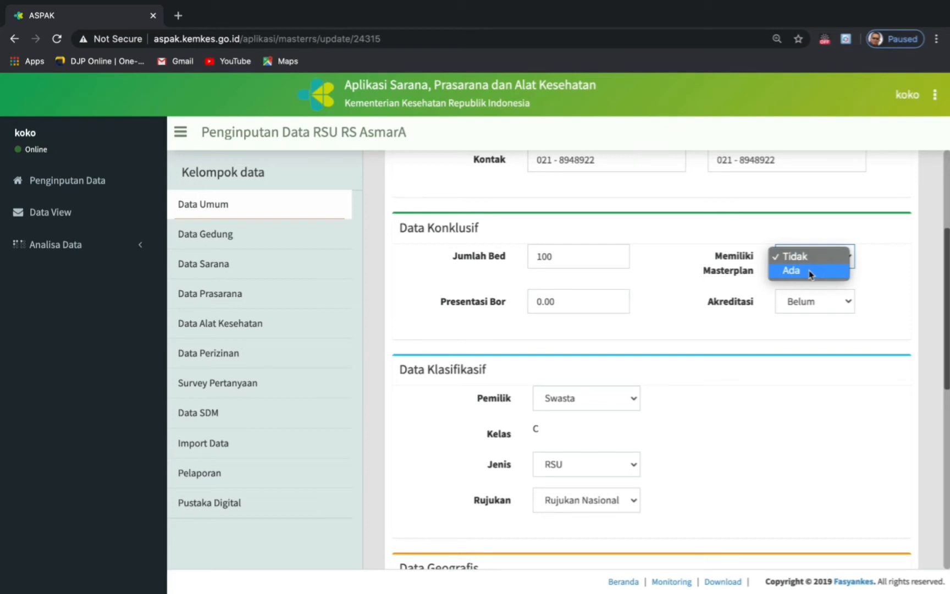
click(809, 274)
click(847, 303)
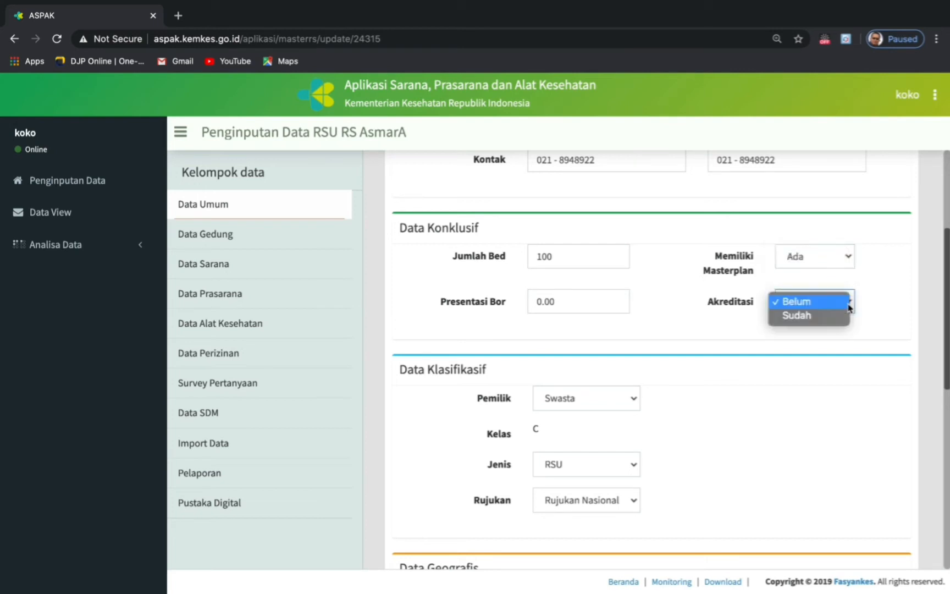
click(811, 319)
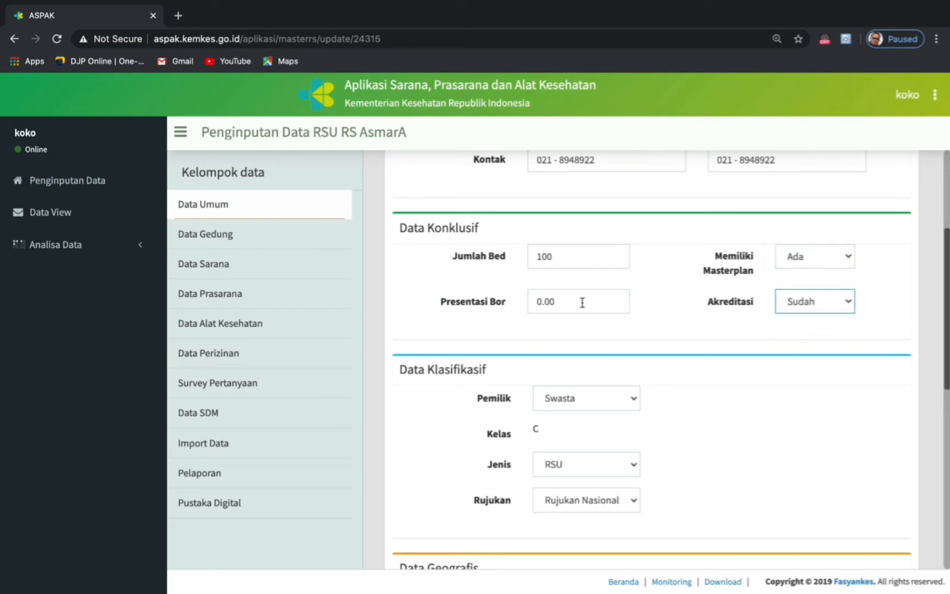
click(582, 302)
key(BackSpace)
key(BackSpace)
key(BackSpace)
key(BackSpace)
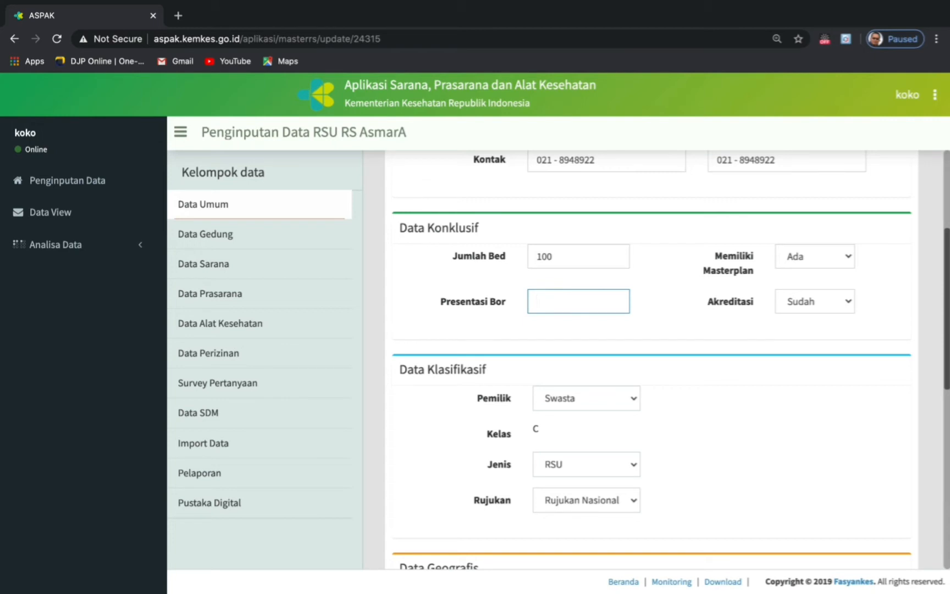
text(78)
click(668, 331)
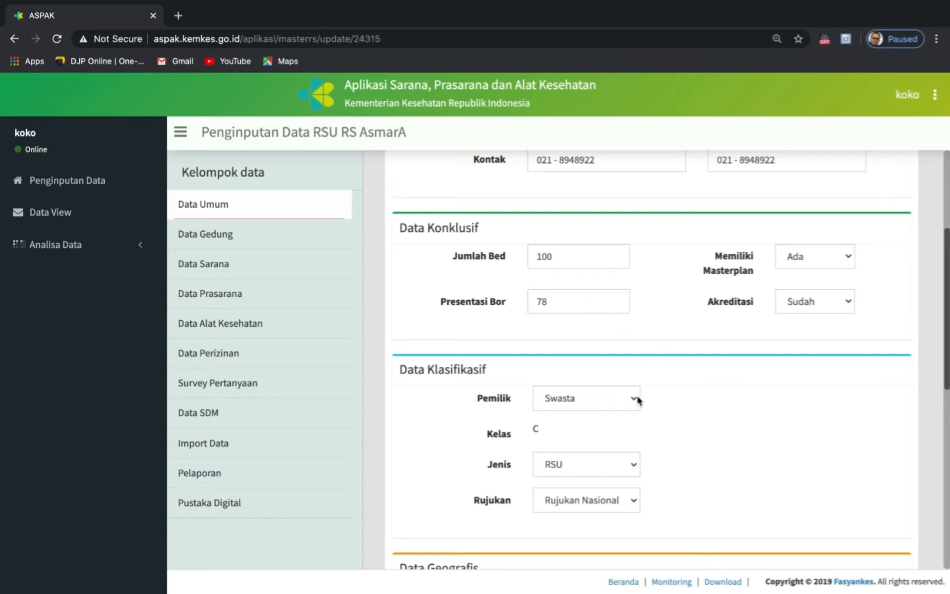
- Keep owner Swasta and type RSU, and set Rujukan to Non Kriteria
scroll(637, 404, down, 3)
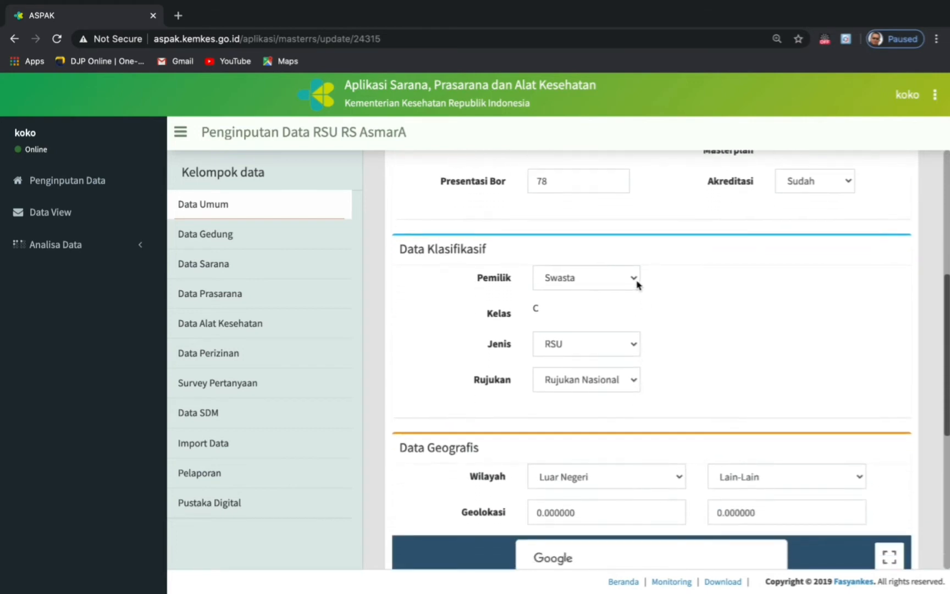
click(636, 280)
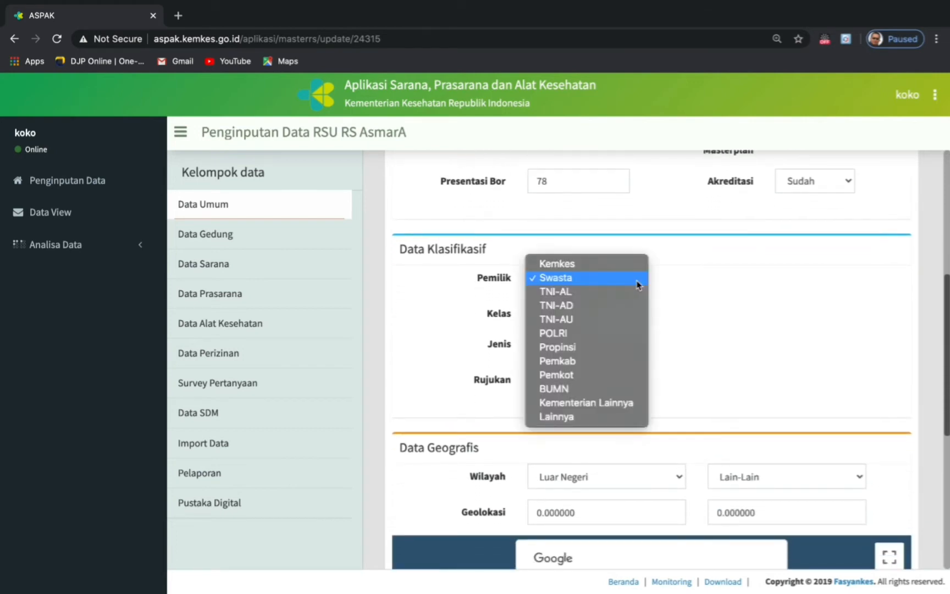
click(587, 281)
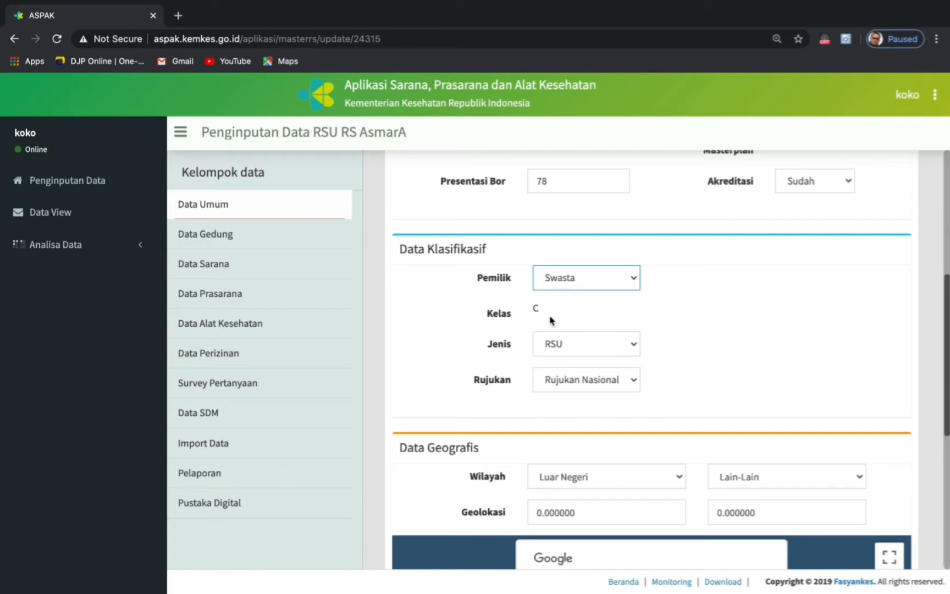
scroll(670, 369, down, 1)
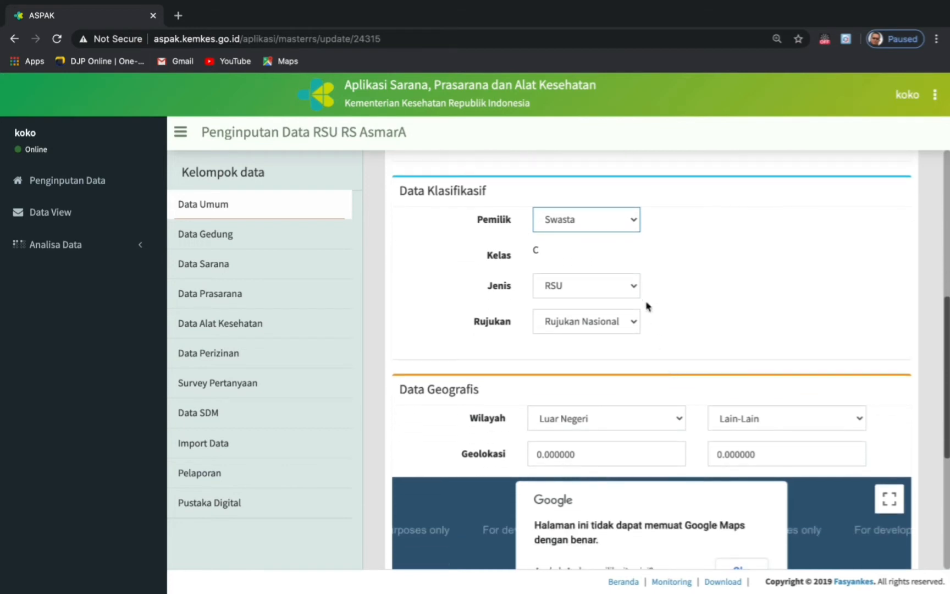
click(635, 289)
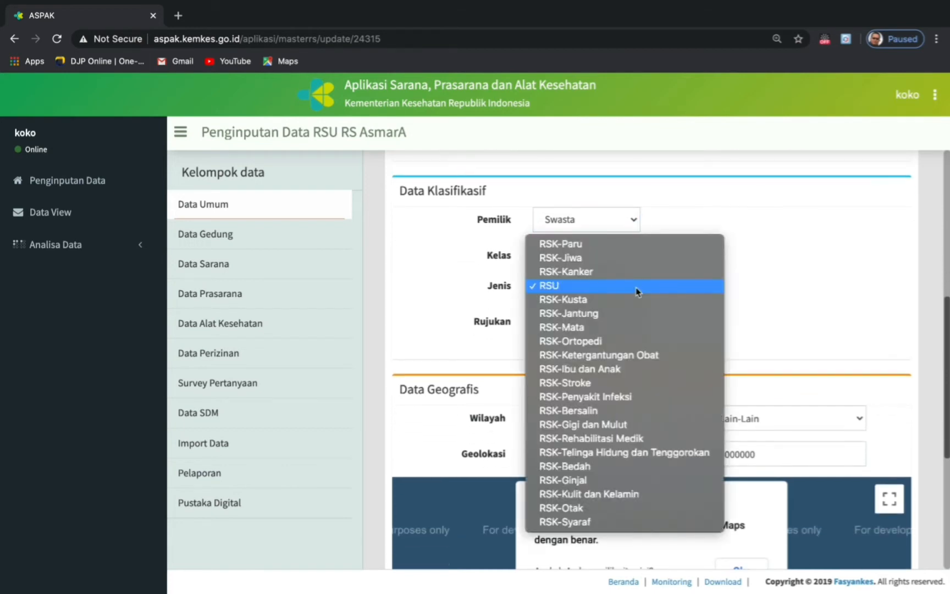
click(556, 284)
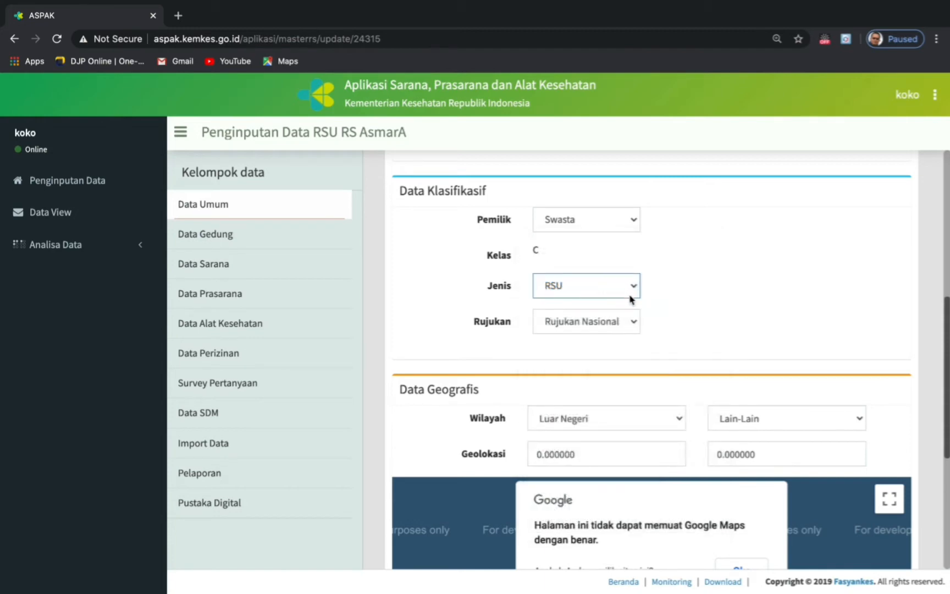
click(632, 325)
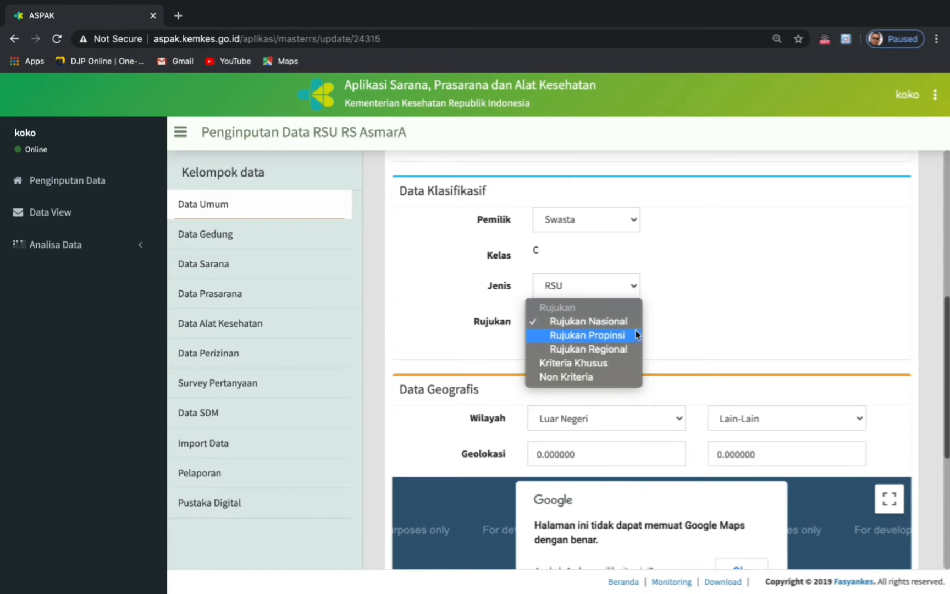
click(577, 378)
- Set Wilayah to Luar Negeri with sub-region Lain-Lain, then open a new tab for coordinates
scroll(688, 365, down, 2)
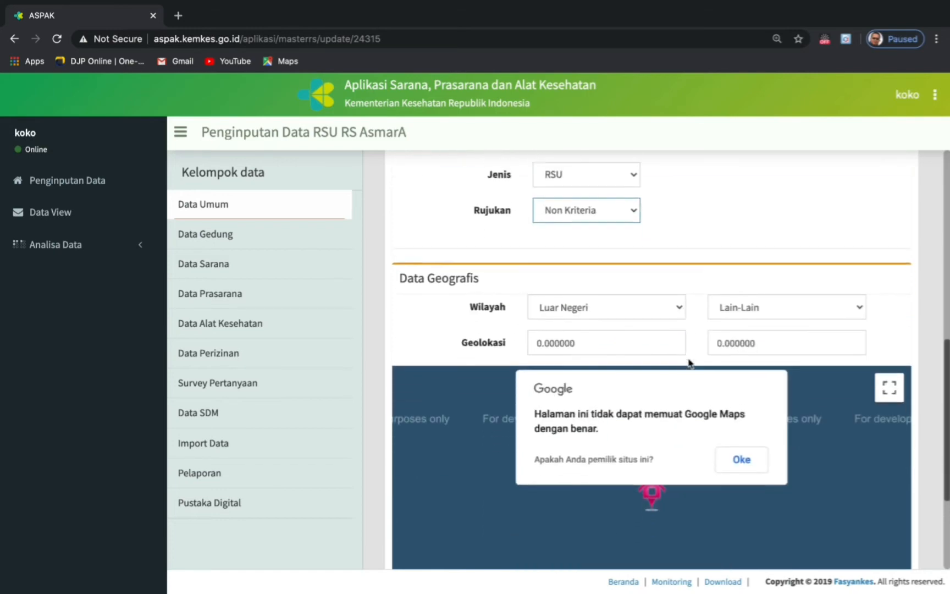
scroll(689, 364, down, 1)
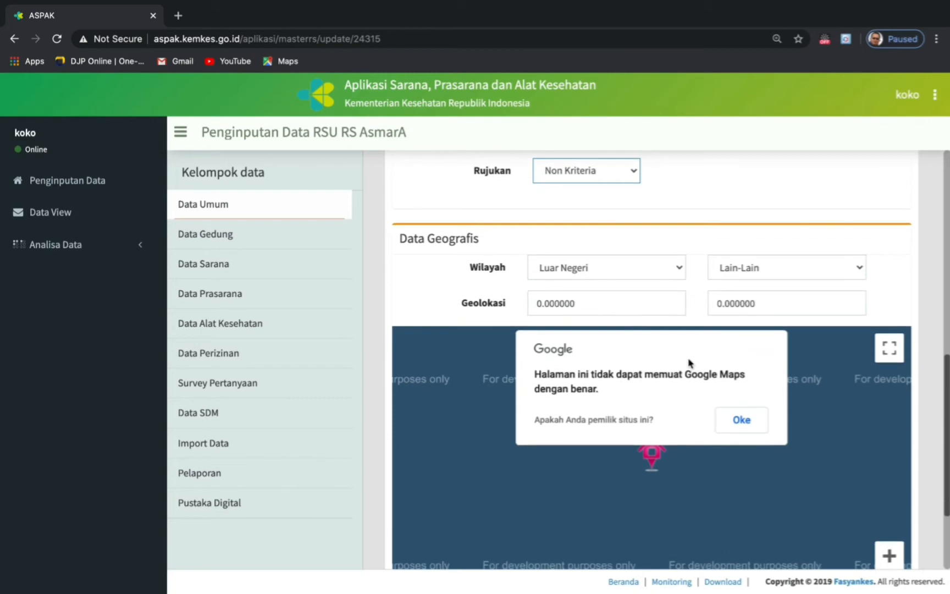
click(681, 271)
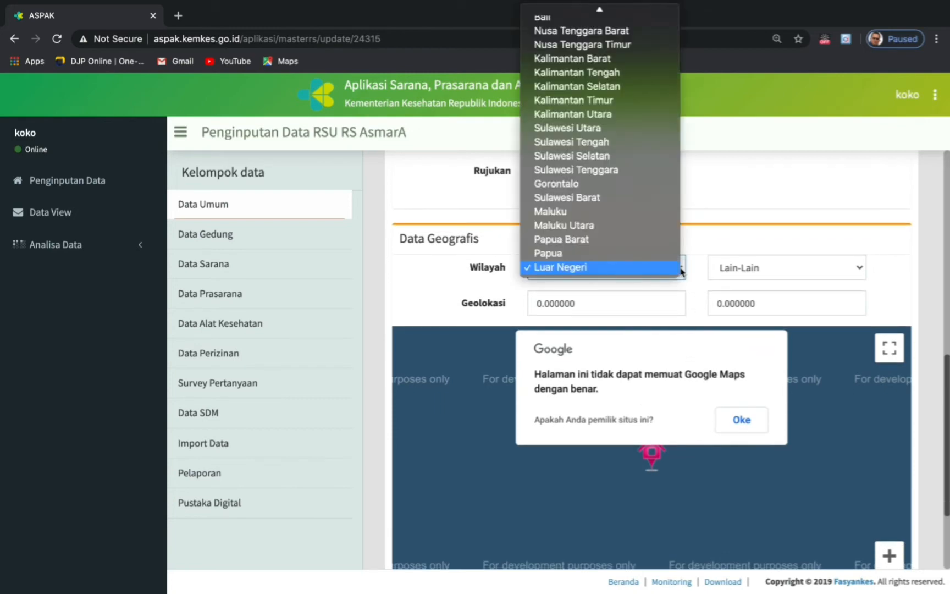
click(680, 272)
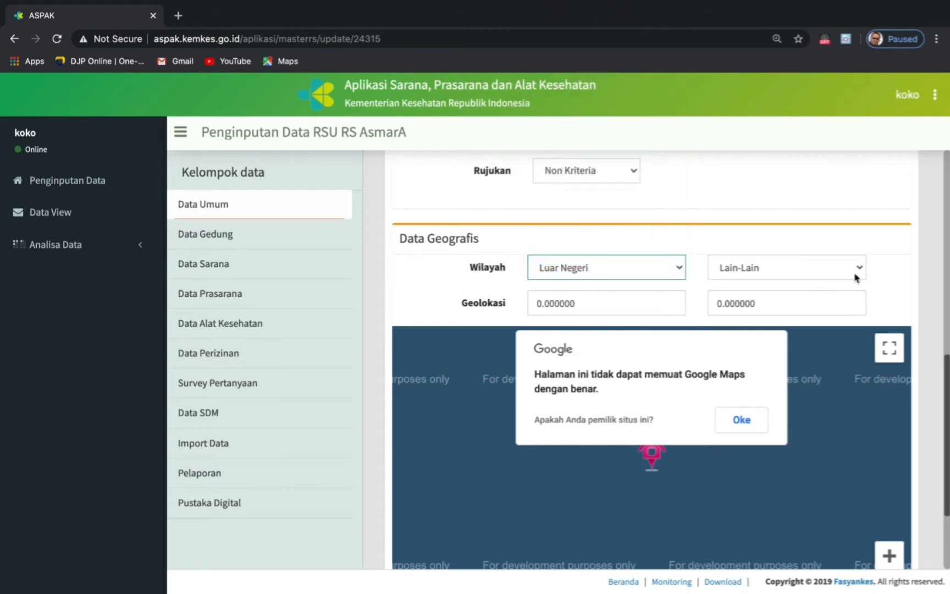
click(859, 266)
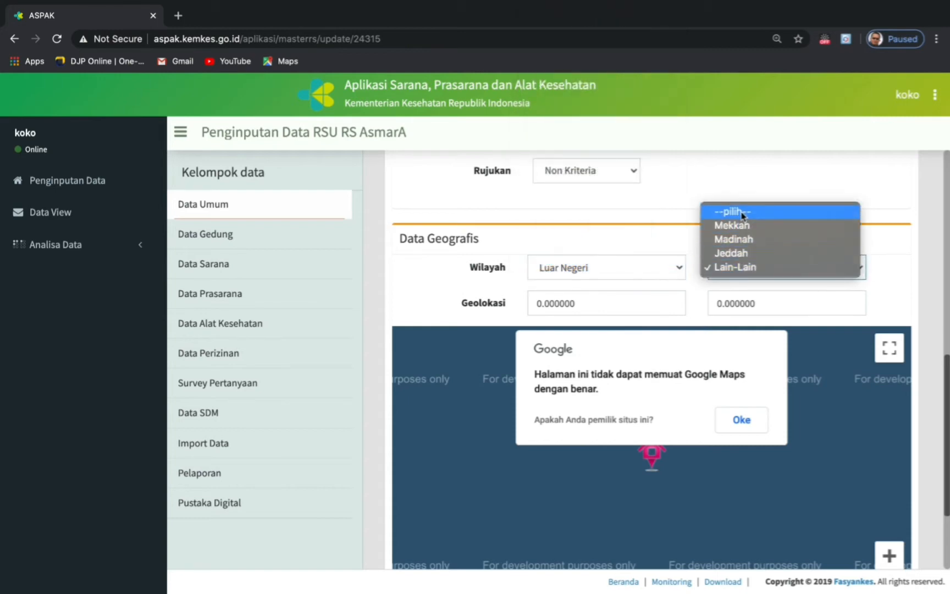
click(742, 214)
click(858, 267)
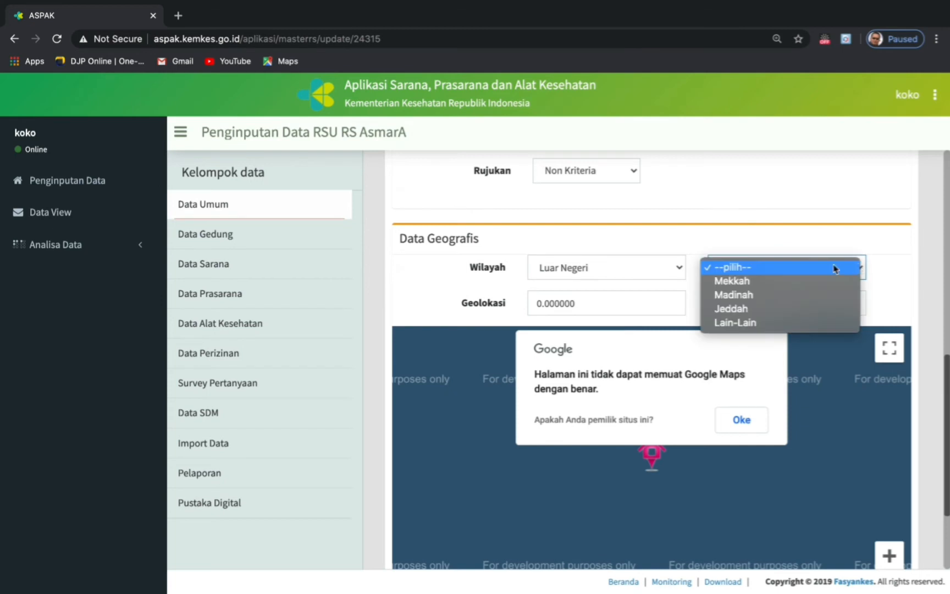
click(676, 268)
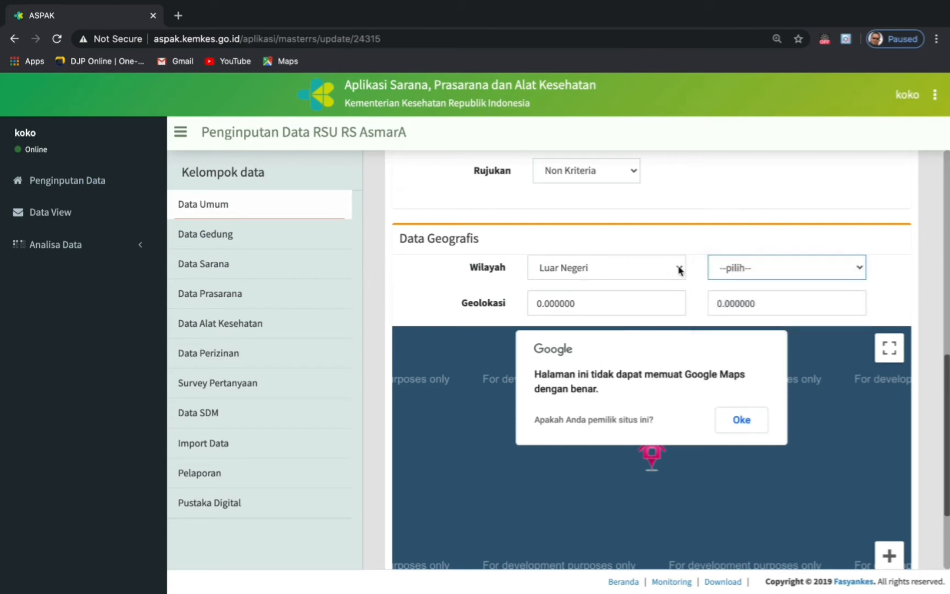
click(680, 270)
click(567, 254)
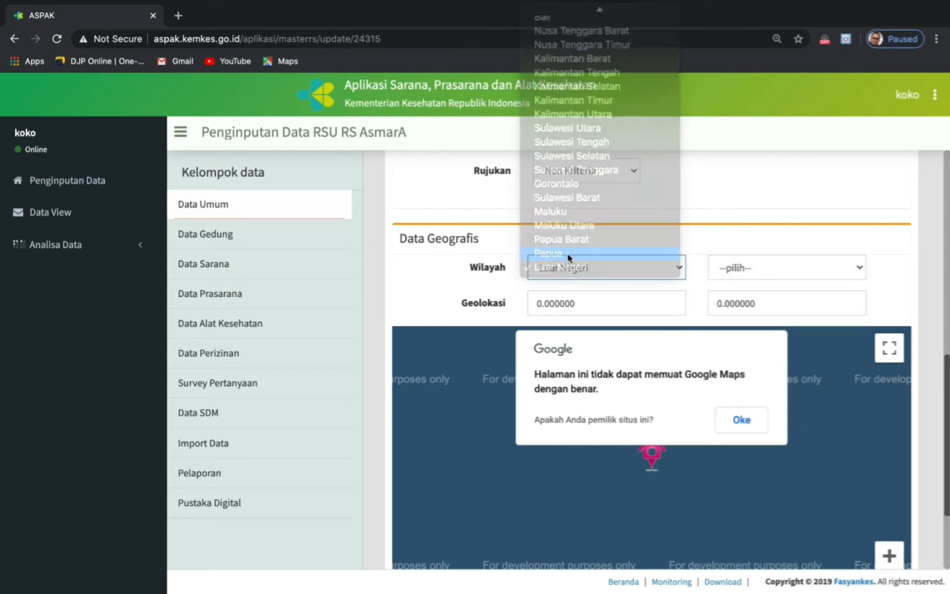
click(858, 268)
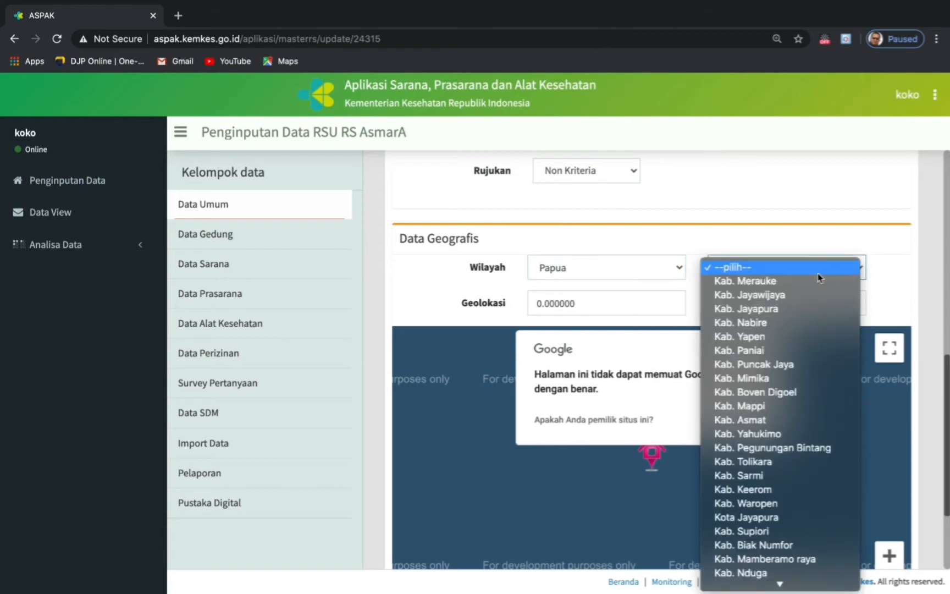
click(741, 270)
click(678, 268)
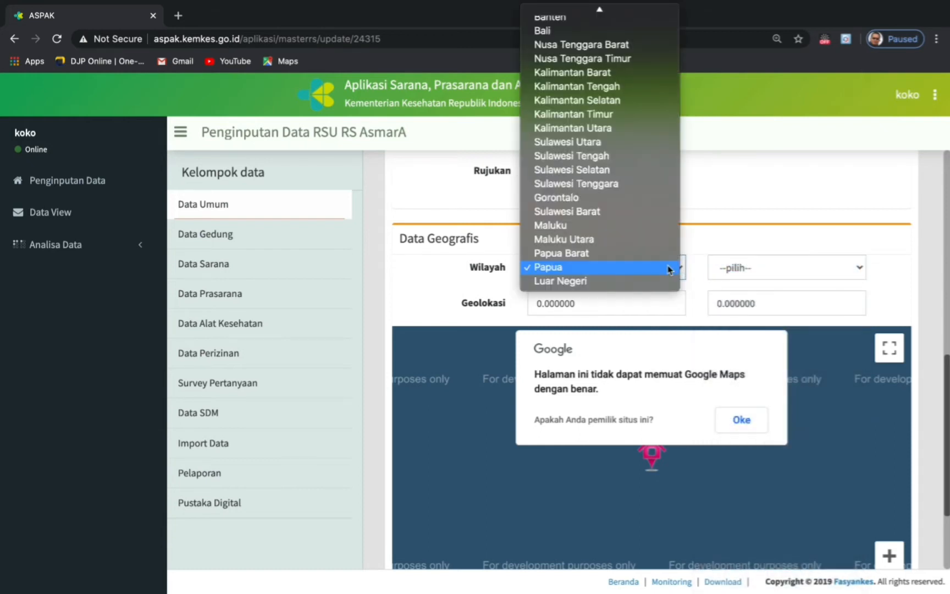
click(581, 281)
click(860, 269)
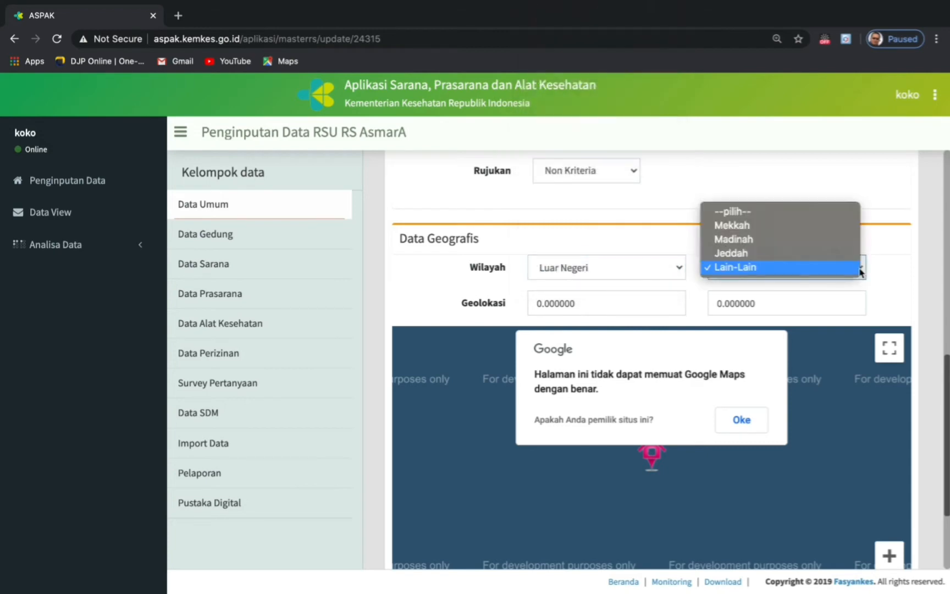
click(741, 268)
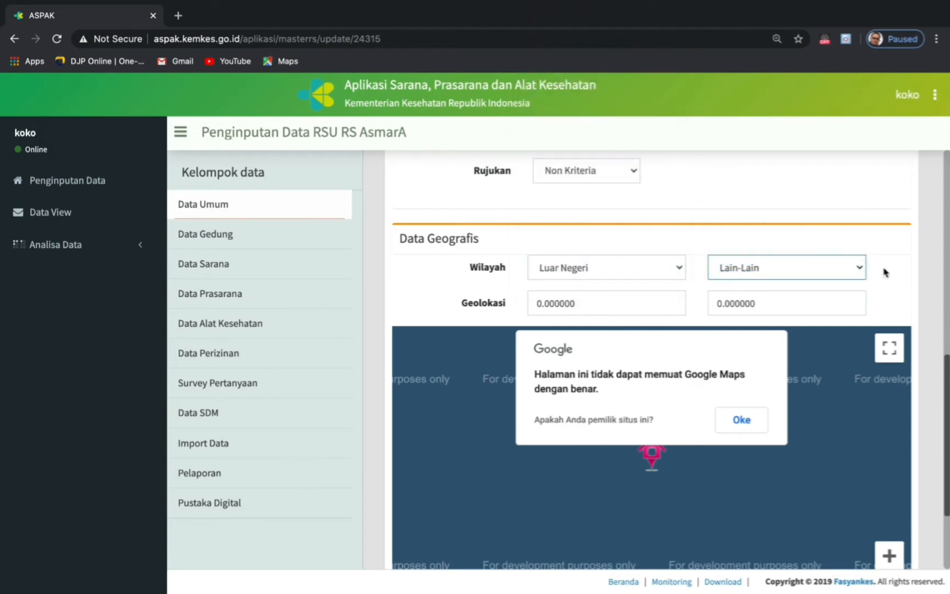
click(565, 307)
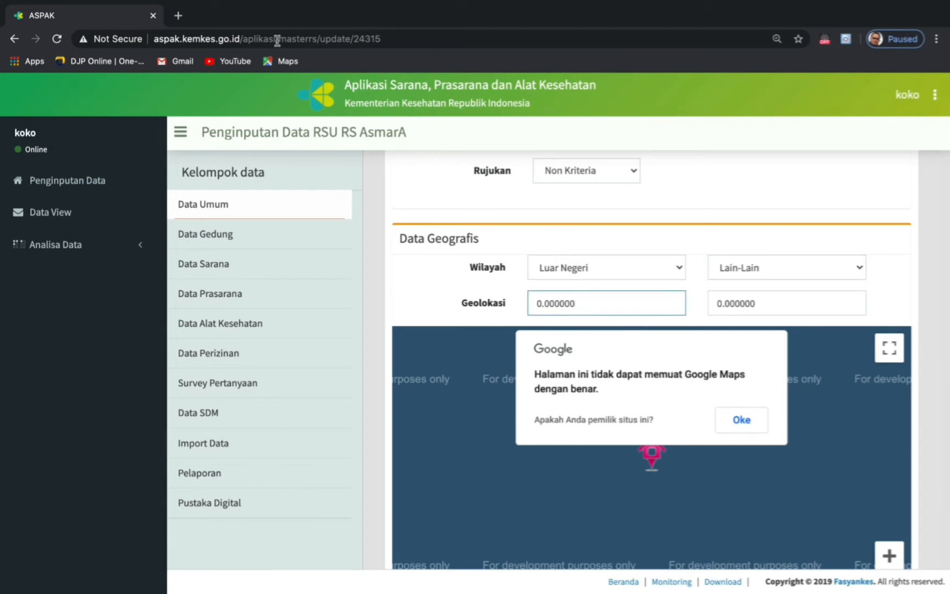
click(178, 15)
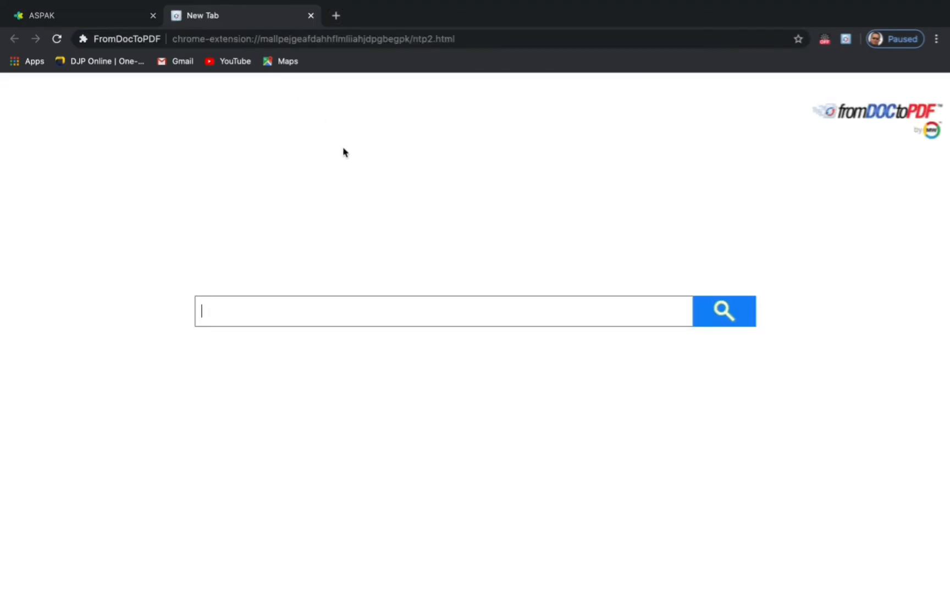
- Search Google for 'google maps' and open the Google Maps site
click(187, 39)
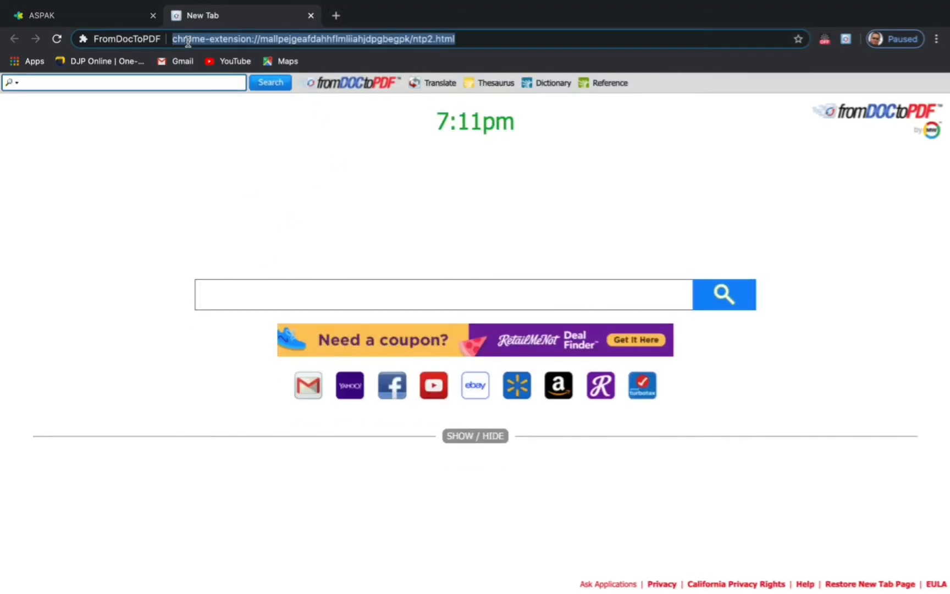
text(goo)
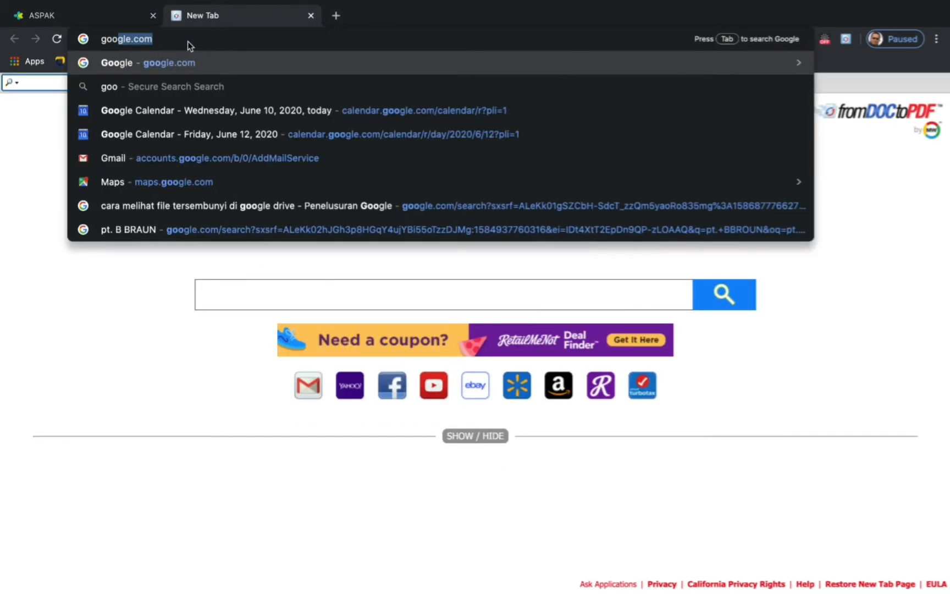
key(Return)
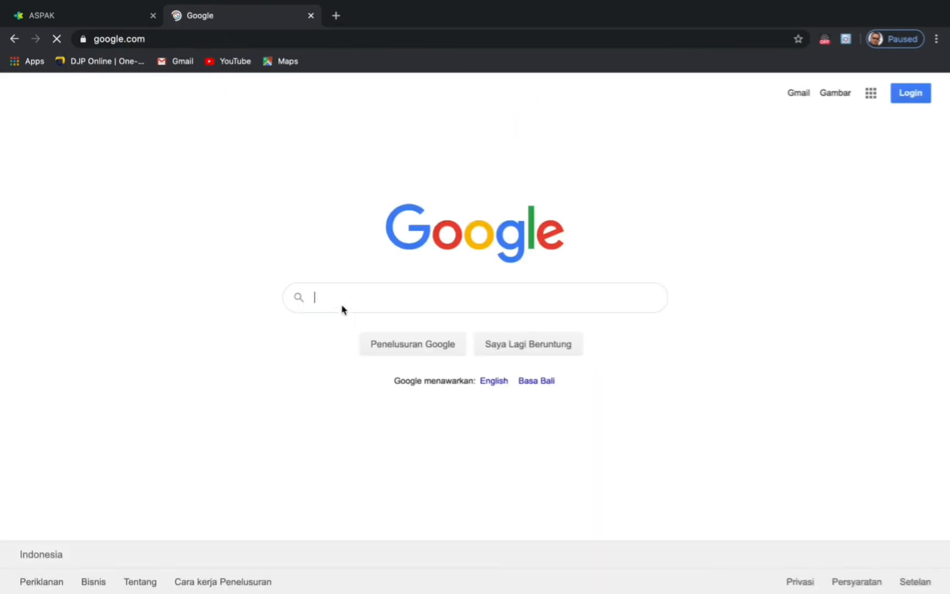
text(g)
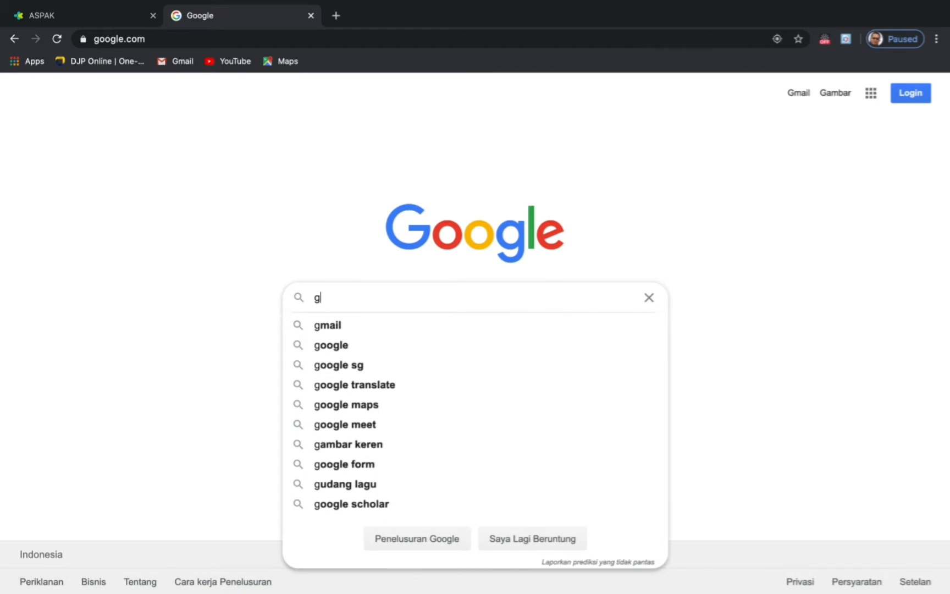
text(oogle)
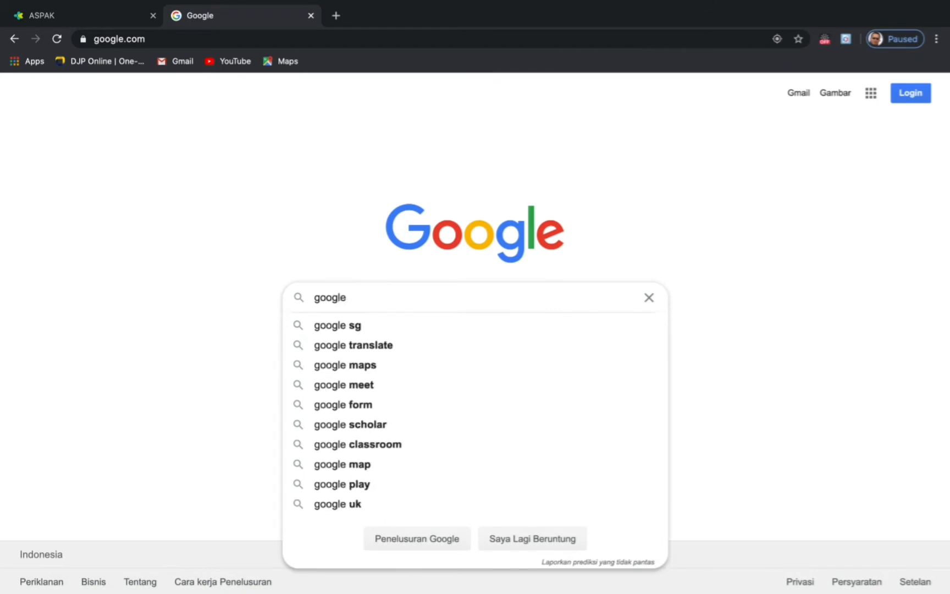
click(366, 367)
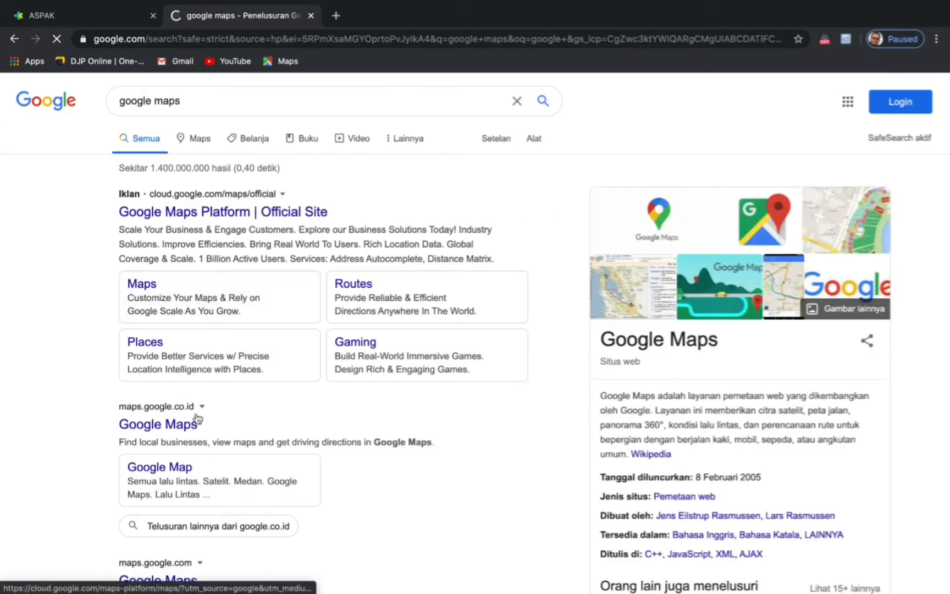
click(153, 427)
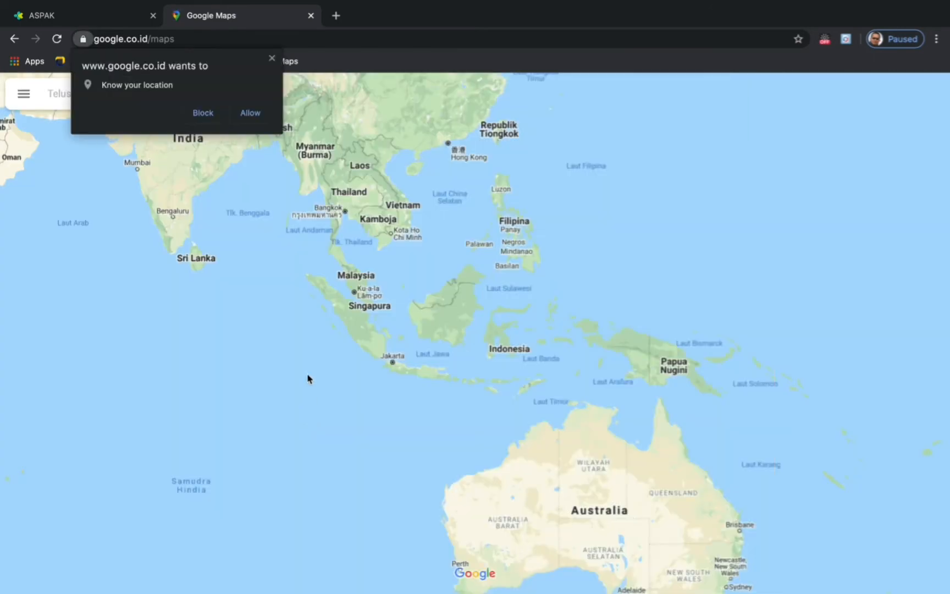
- Allow location, centre the map on your position, and show what is at a spot near Bekasi
click(249, 117)
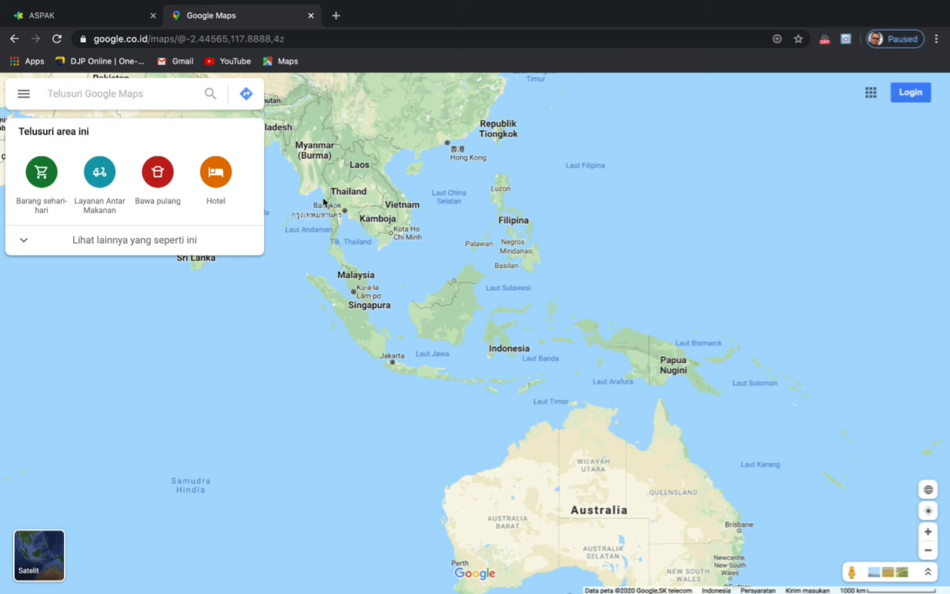
click(929, 514)
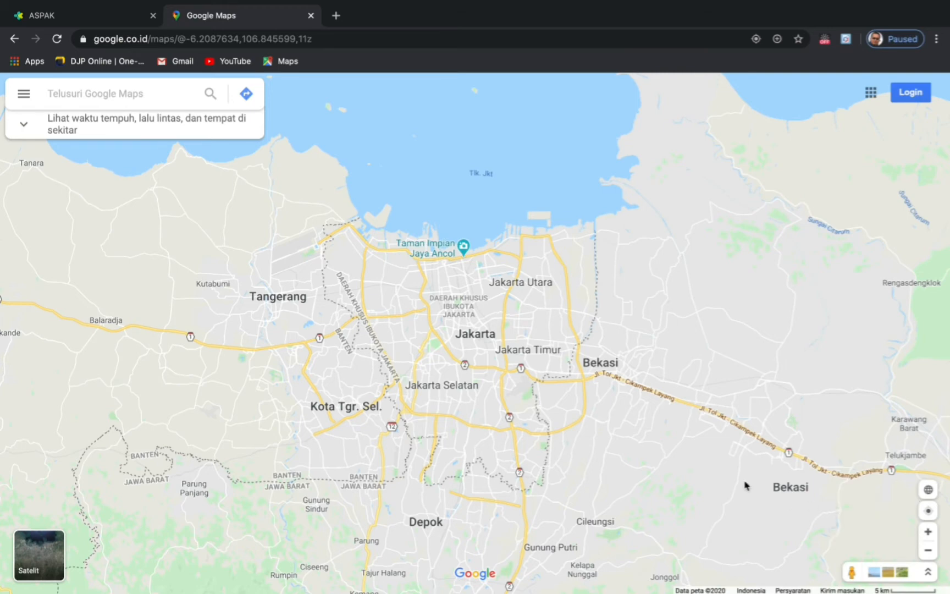
right_click(605, 367)
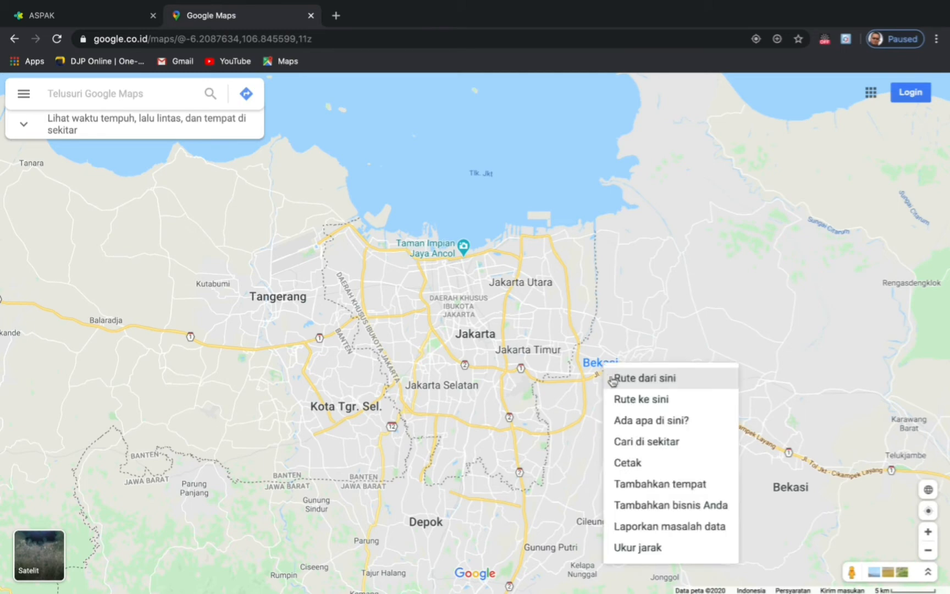
click(643, 431)
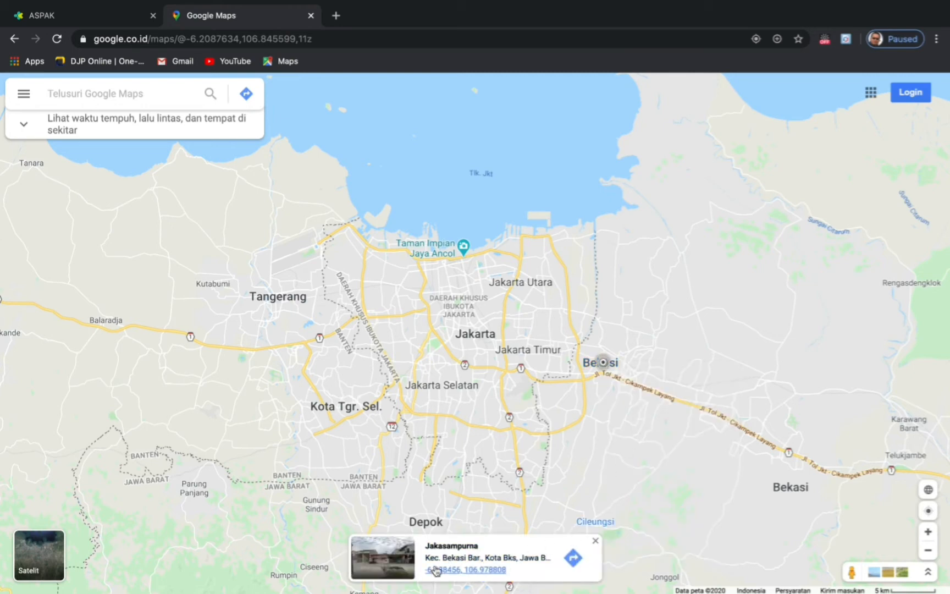
- Copy the coordinates -6.238456, 106.978808 and go back to the ASPAK tab
drag(426, 571, 511, 578)
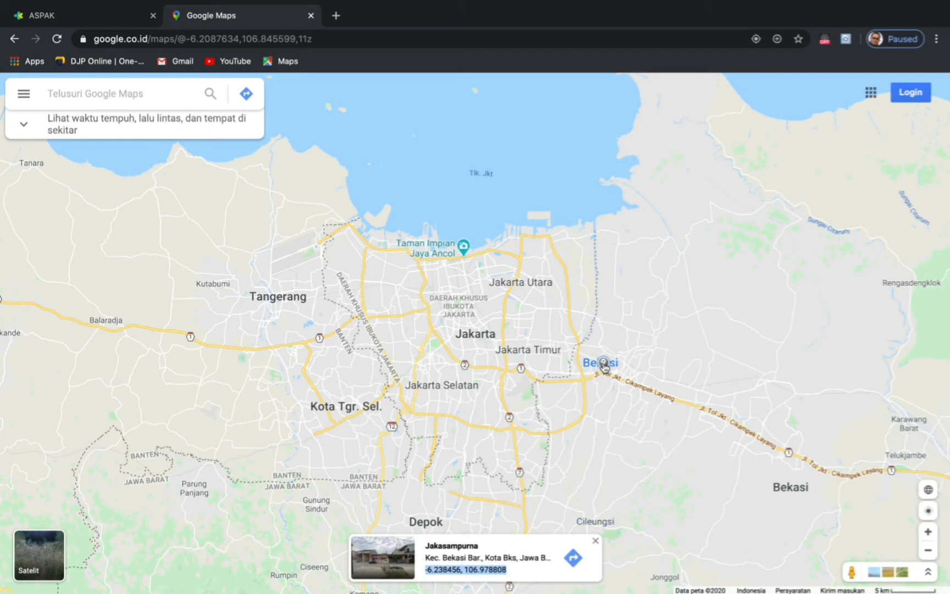
right_click(490, 575)
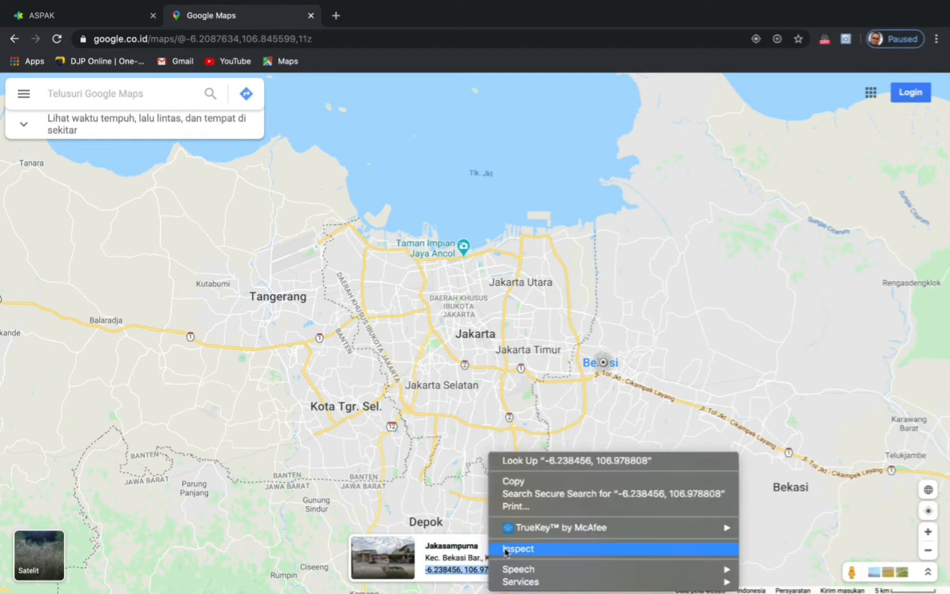
click(522, 486)
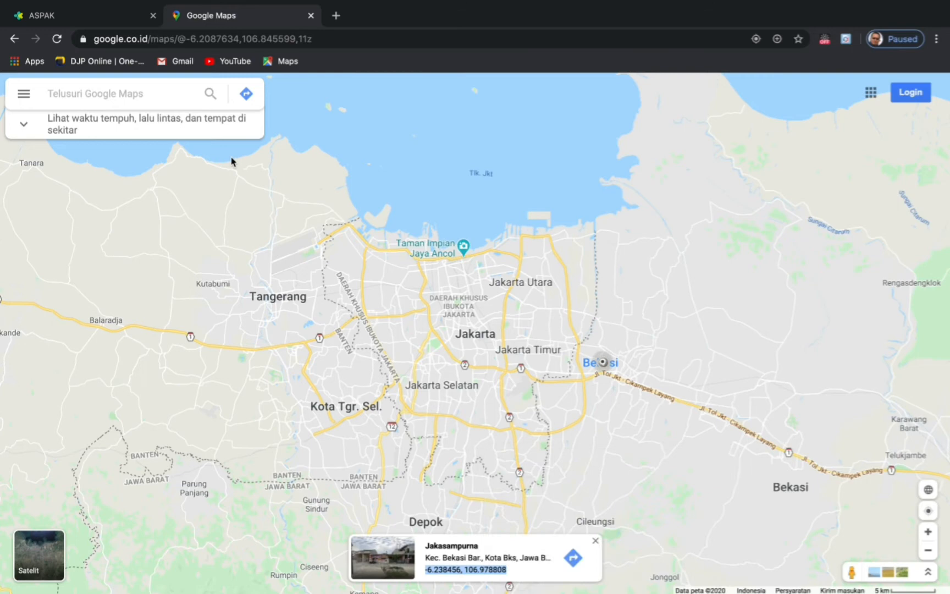
click(75, 19)
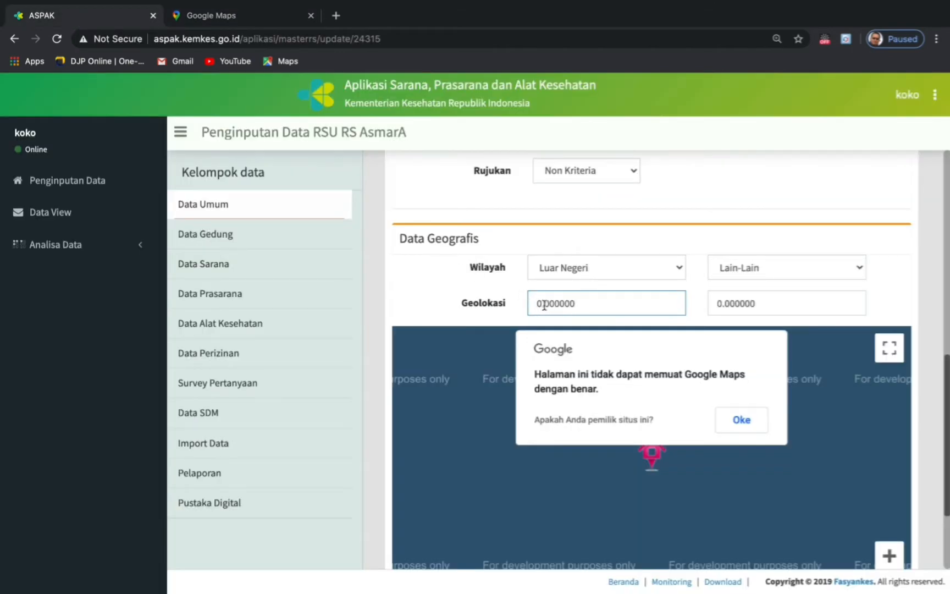
- Paste the coordinates into Geolokasi, moving longitude 106.978808 into the second field
drag(576, 303, 527, 302)
right_click(552, 302)
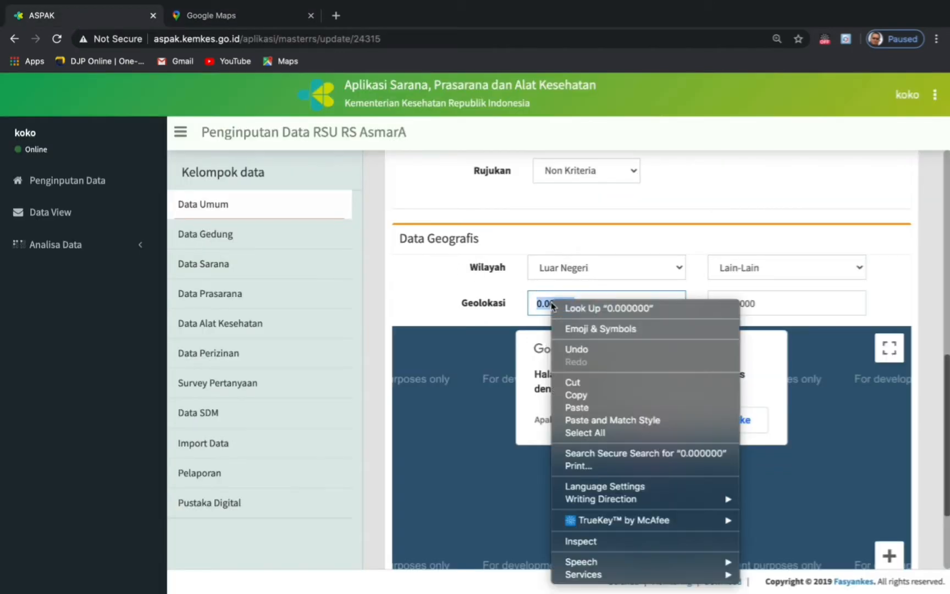
click(587, 407)
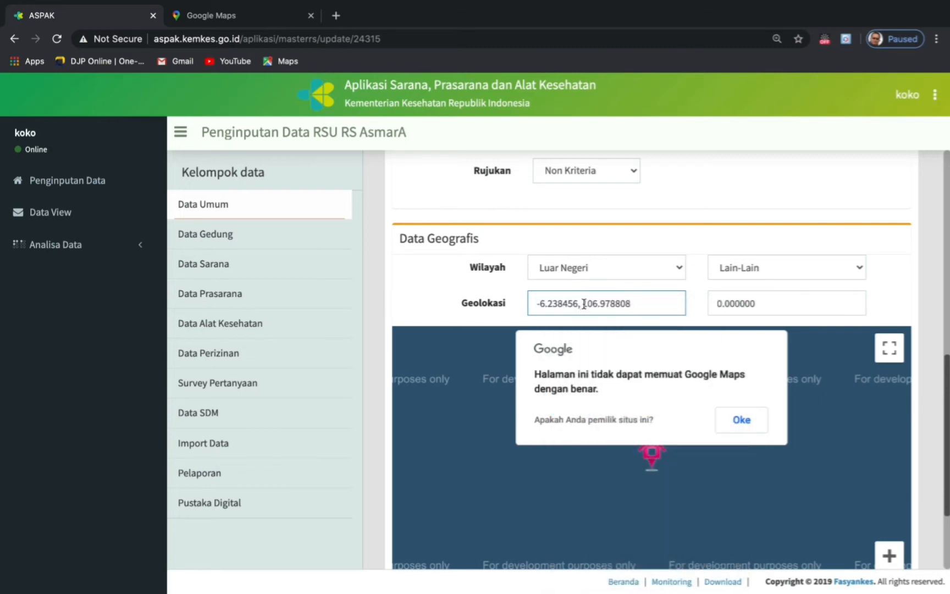
drag(584, 303, 647, 302)
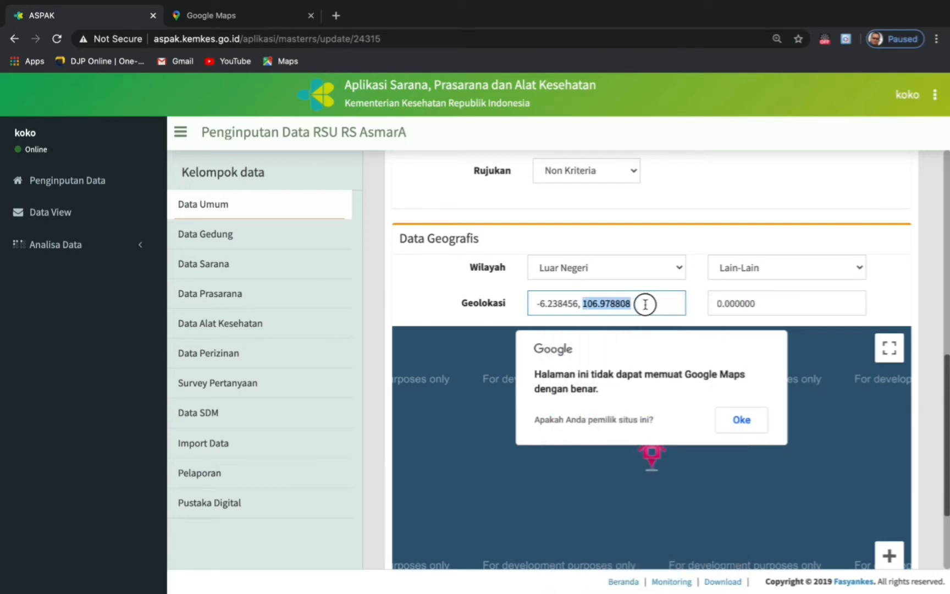
right_click(613, 302)
click(657, 381)
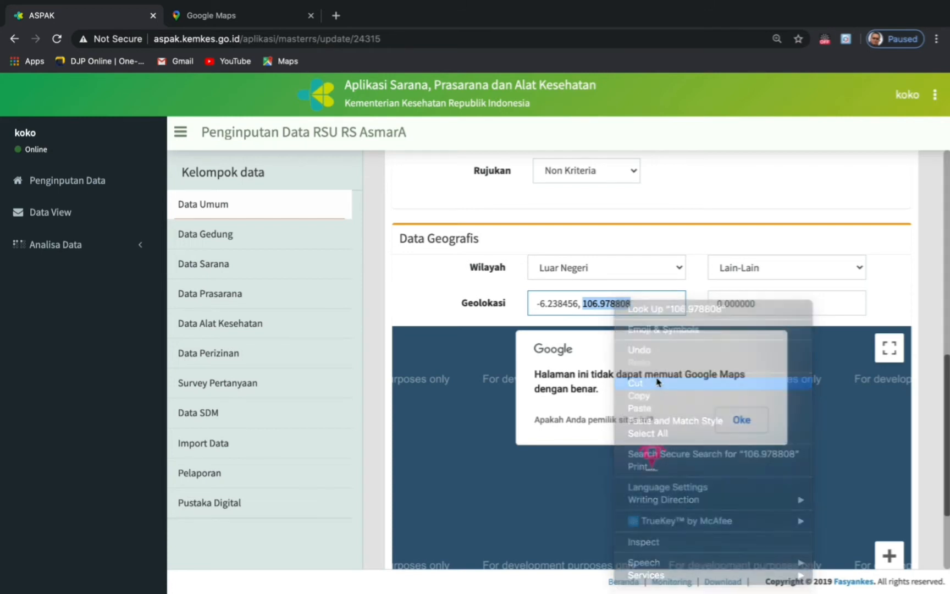
drag(766, 302, 712, 303)
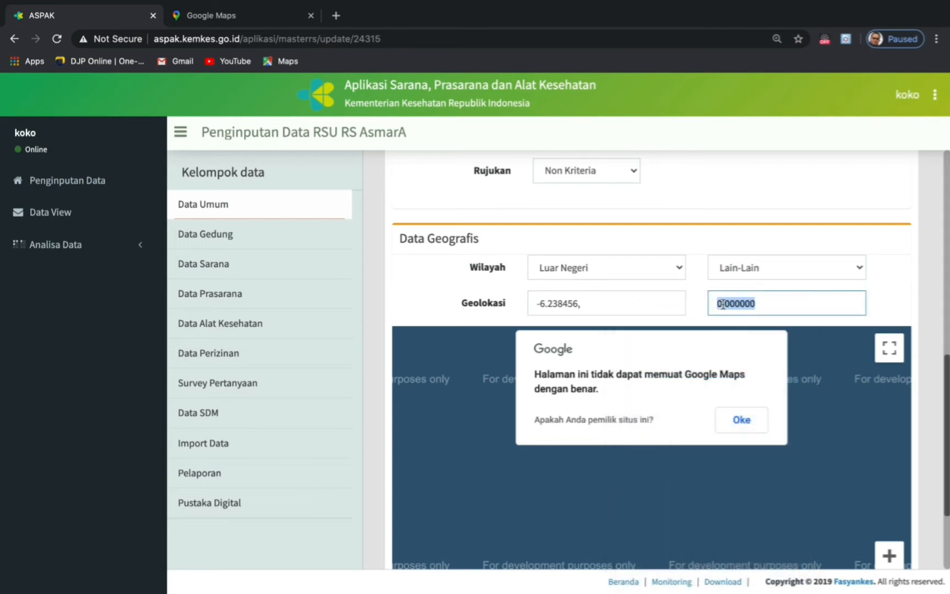
right_click(724, 306)
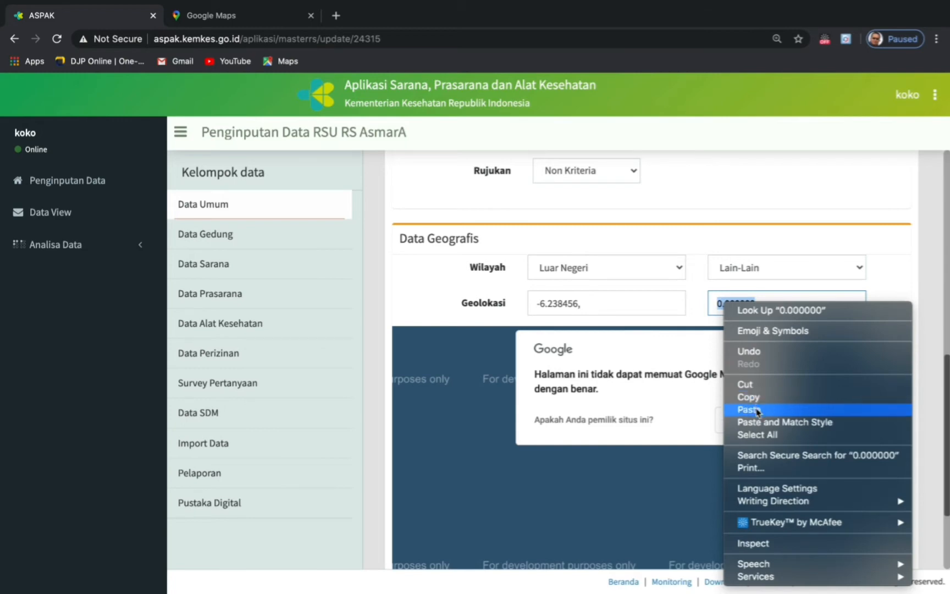
click(739, 410)
- Remove the trailing comma from latitude -6.238456 and submit the hospital data
click(586, 302)
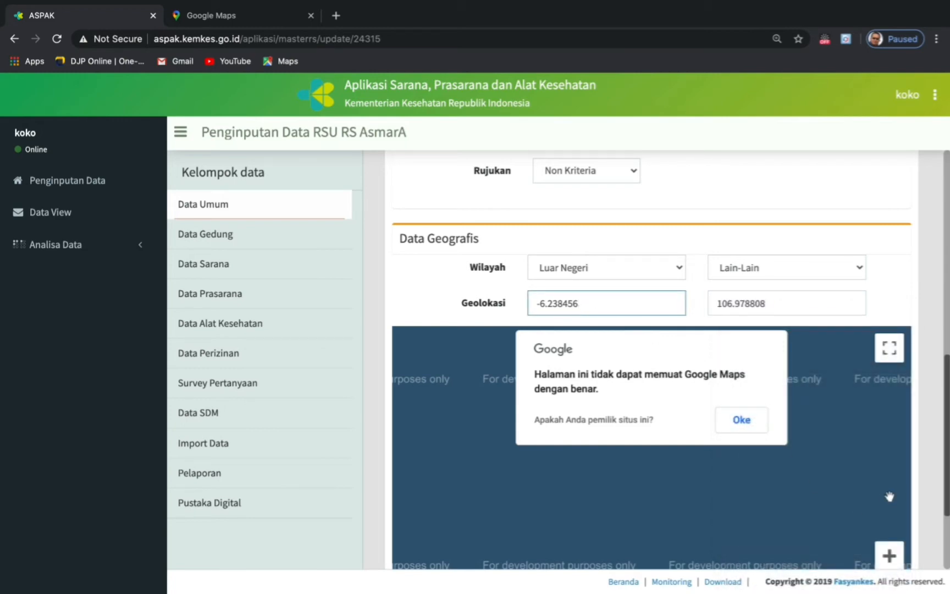
scroll(926, 474, down, 2)
scroll(926, 474, down, 2)
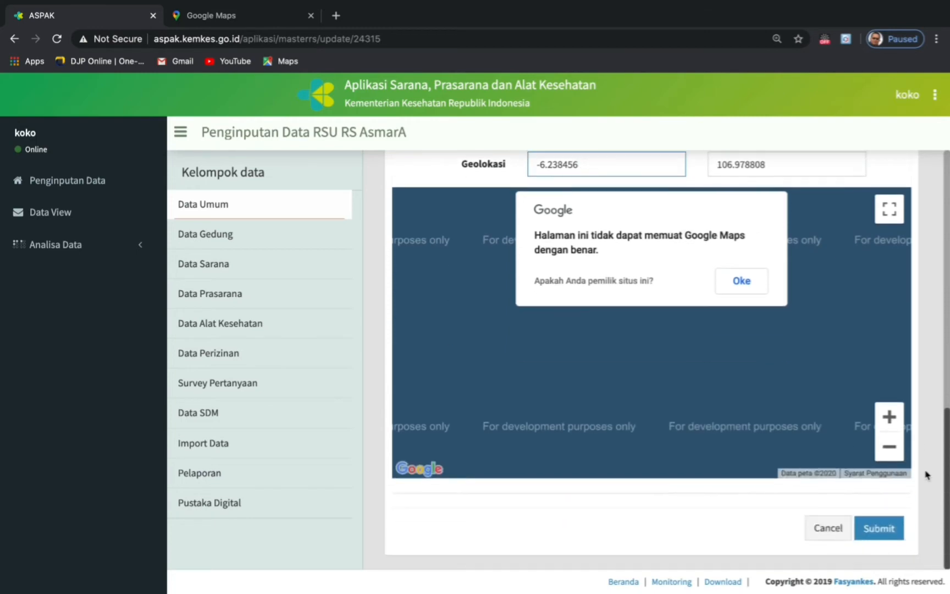
click(879, 533)
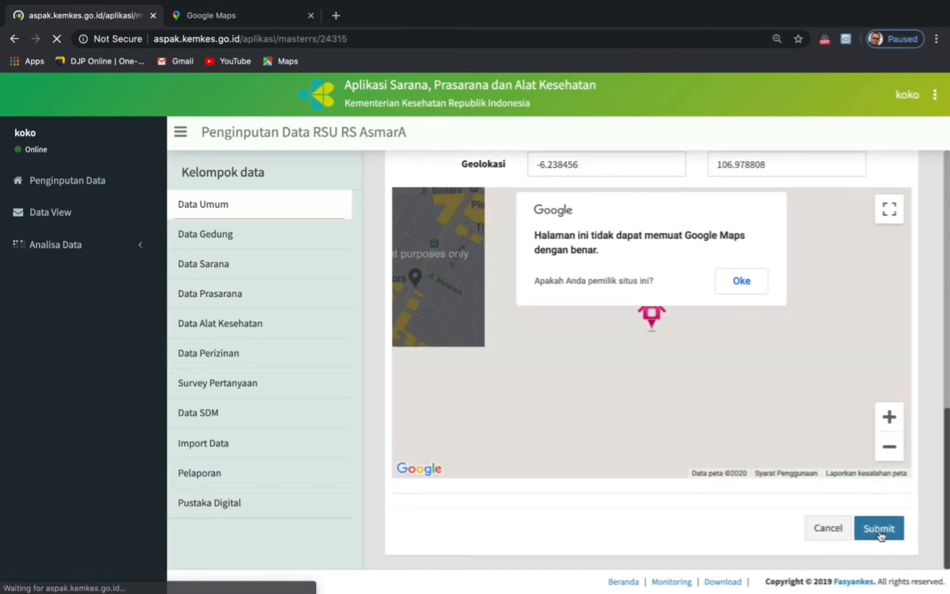
- Save Rumah Sakit.jpeg from Documents as the hospital photo, then go to Data Gedung
scroll(636, 422, down, 8)
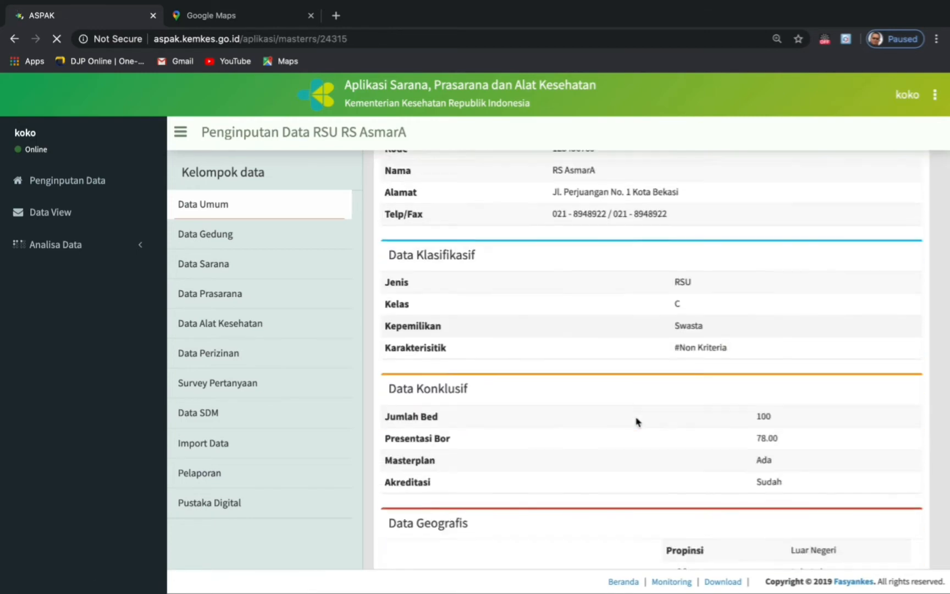
scroll(636, 421, up, 2)
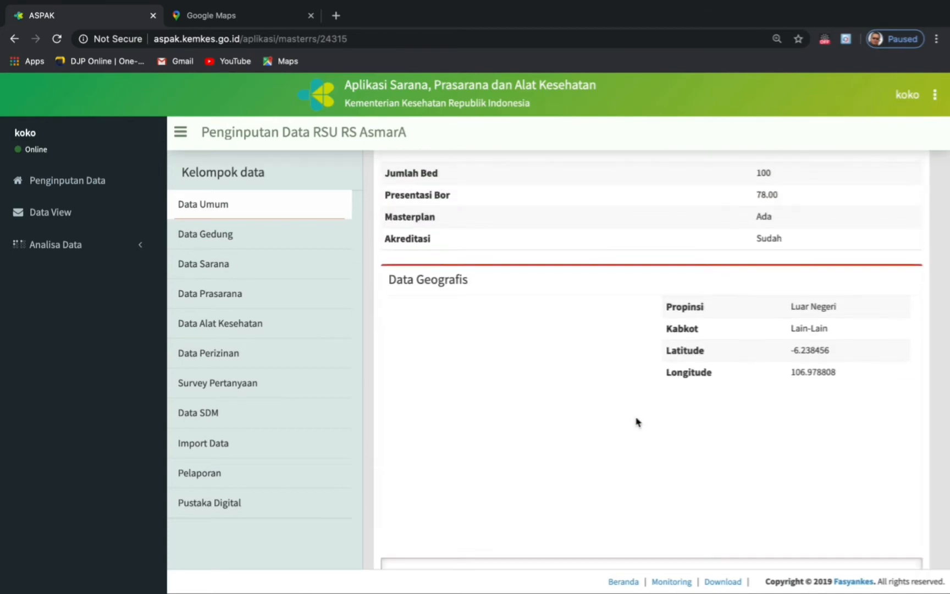
scroll(636, 422, down, 6)
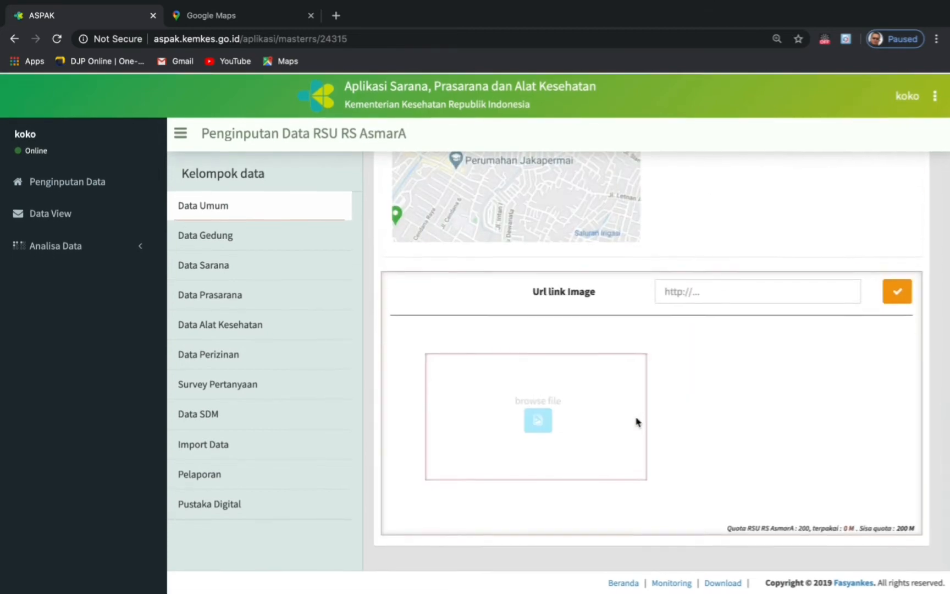
scroll(742, 373, up, 2)
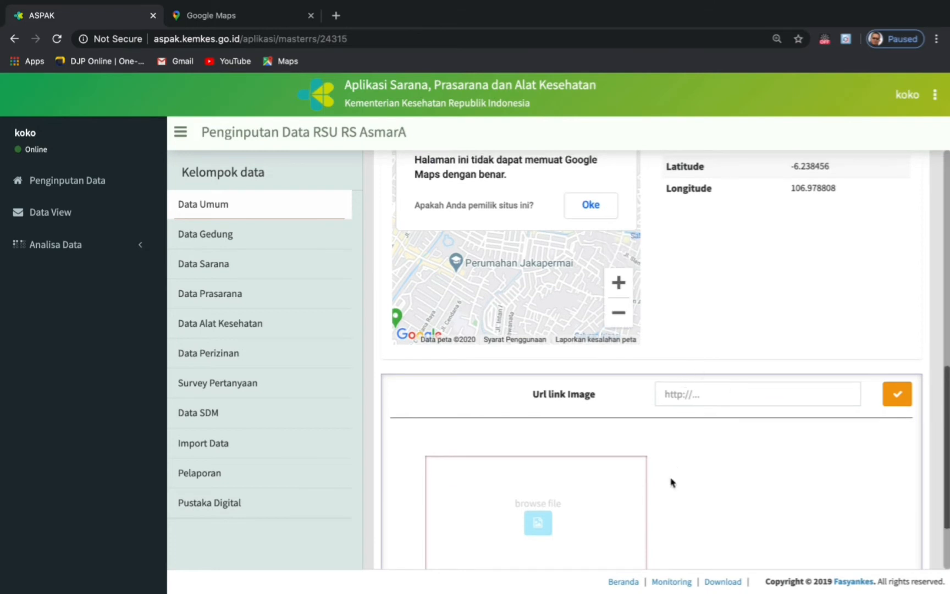
scroll(670, 482, down, 2)
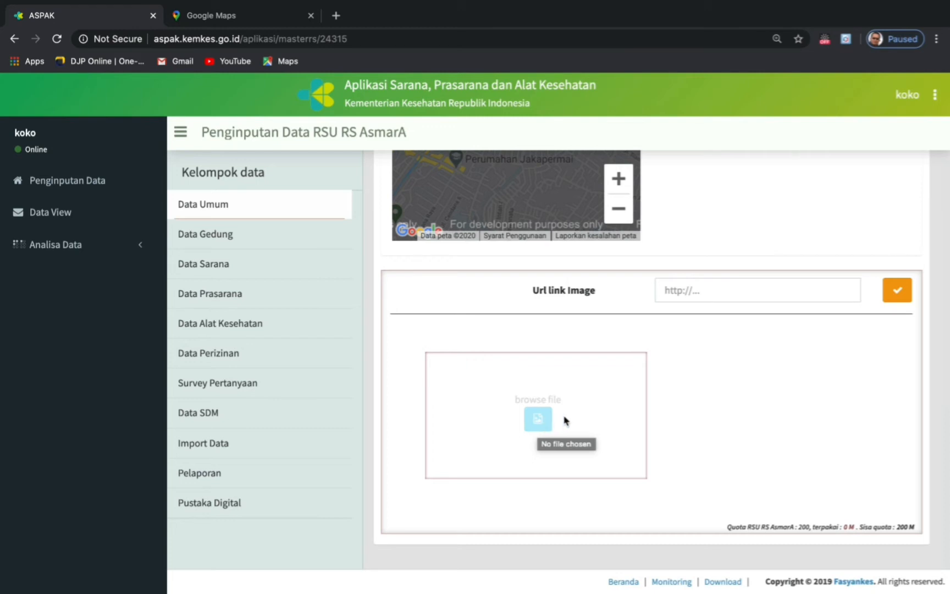
click(543, 423)
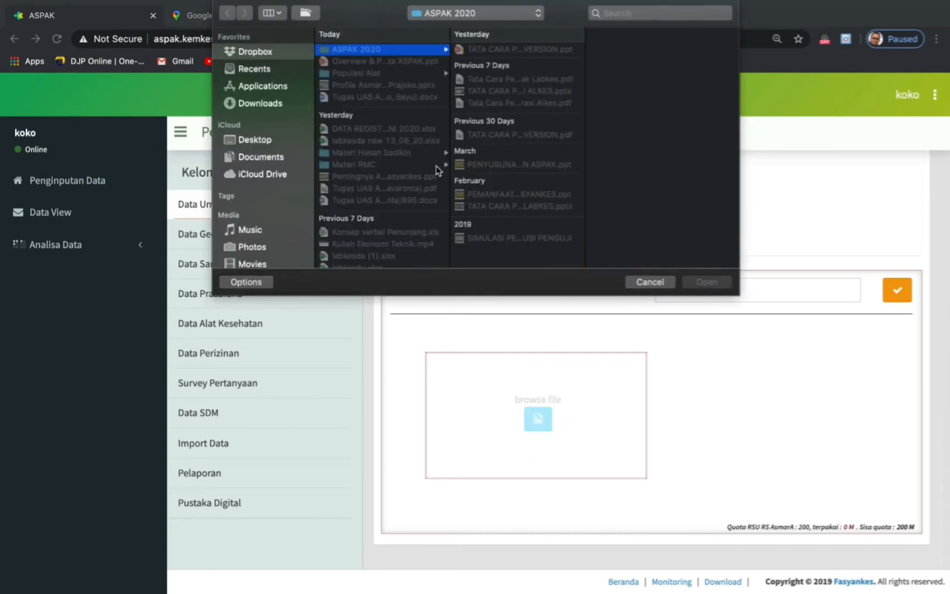
click(258, 158)
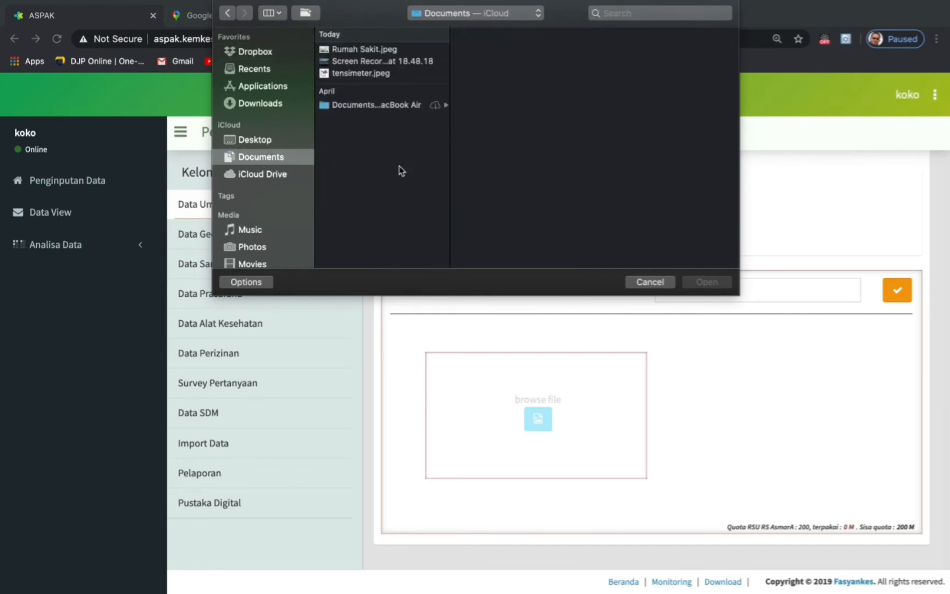
click(351, 52)
double_click(350, 51)
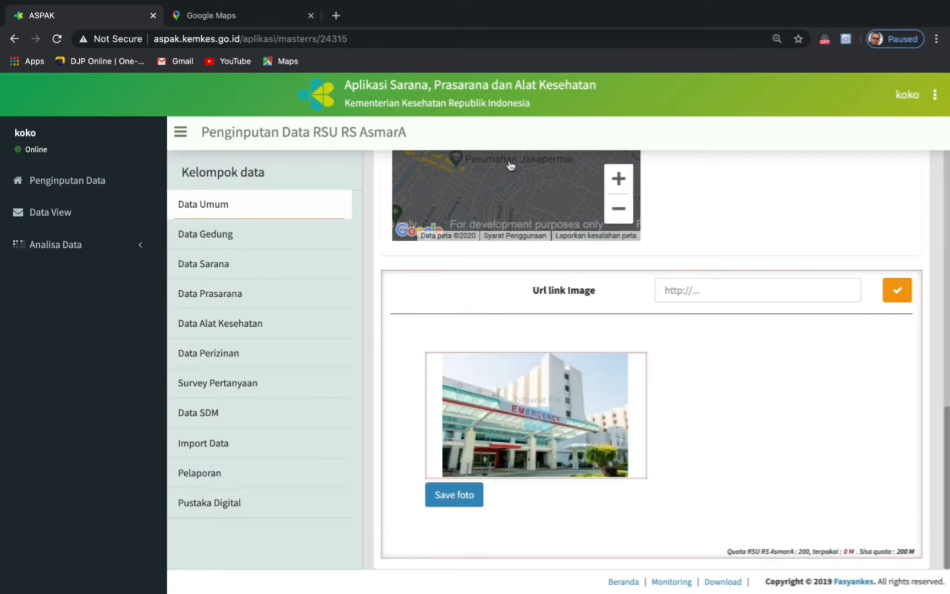
click(468, 501)
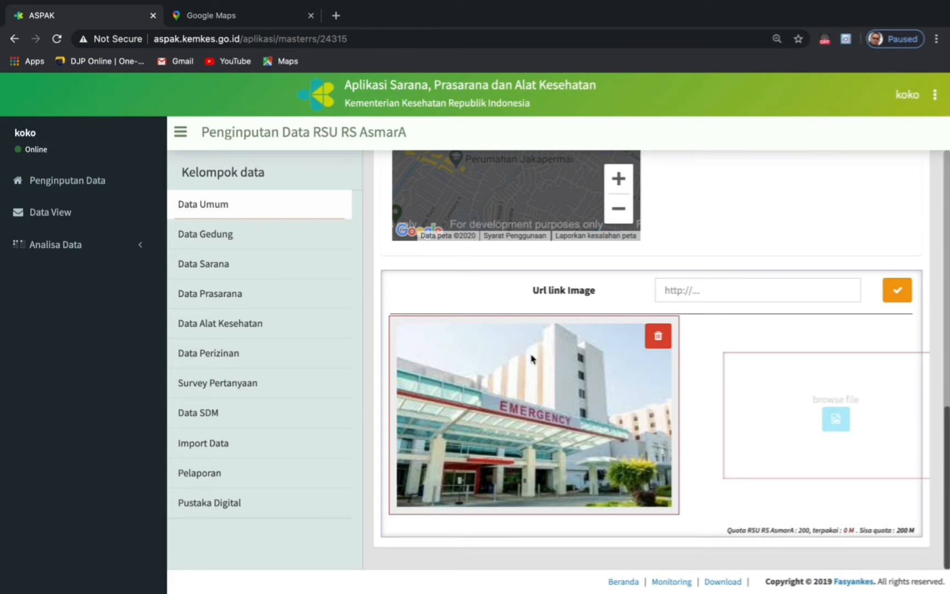
click(219, 239)
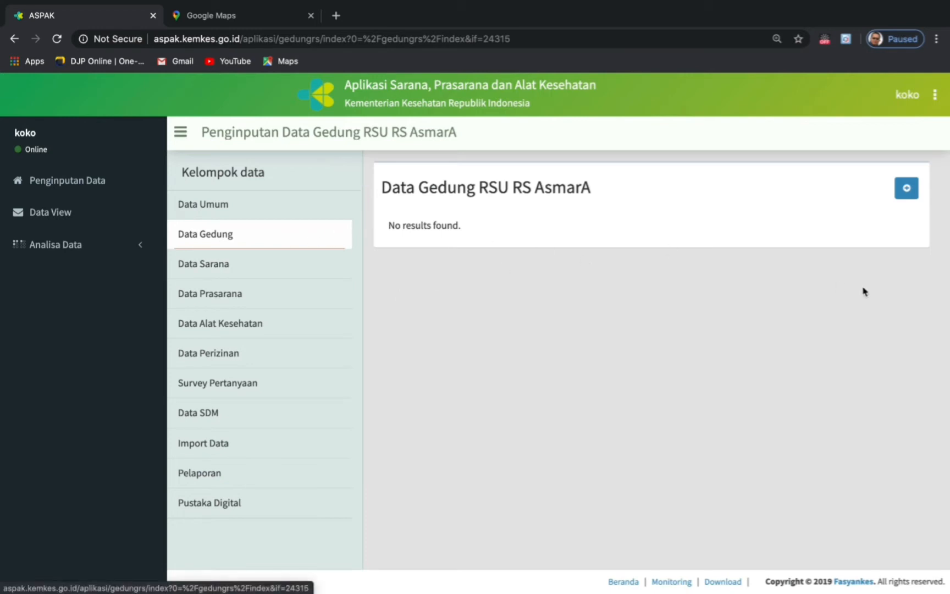
- Start a new building named Utama and clear the default floor area
click(907, 189)
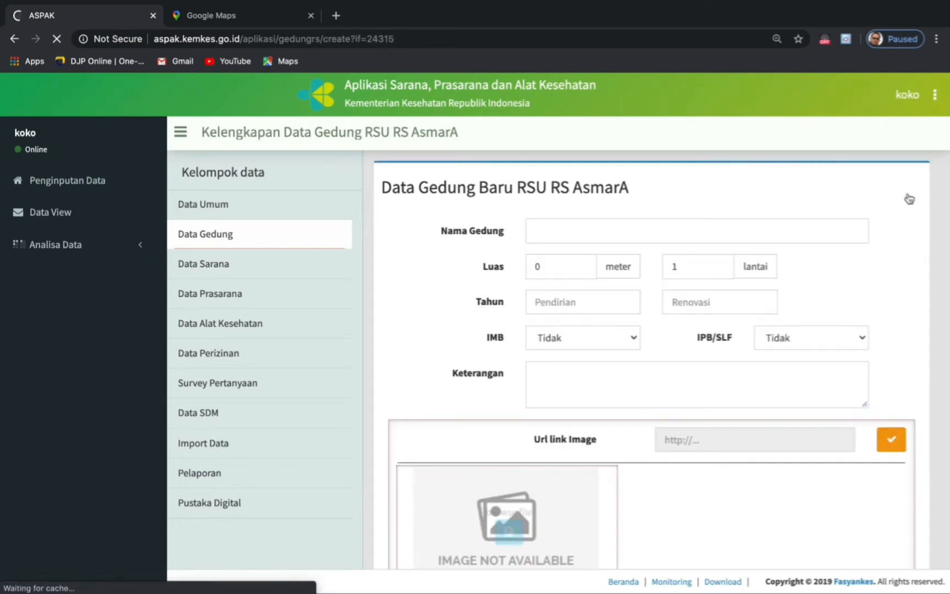
click(563, 228)
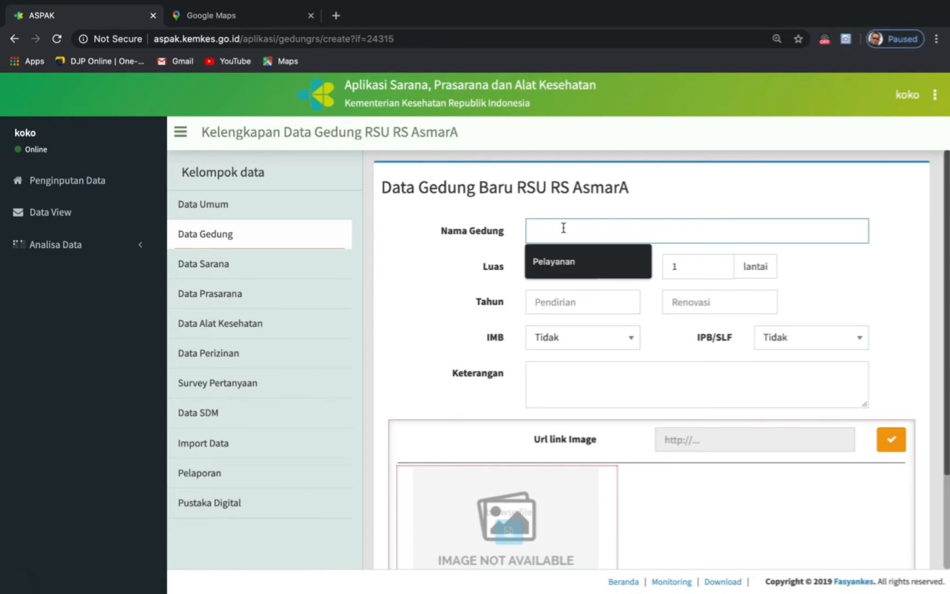
text(U)
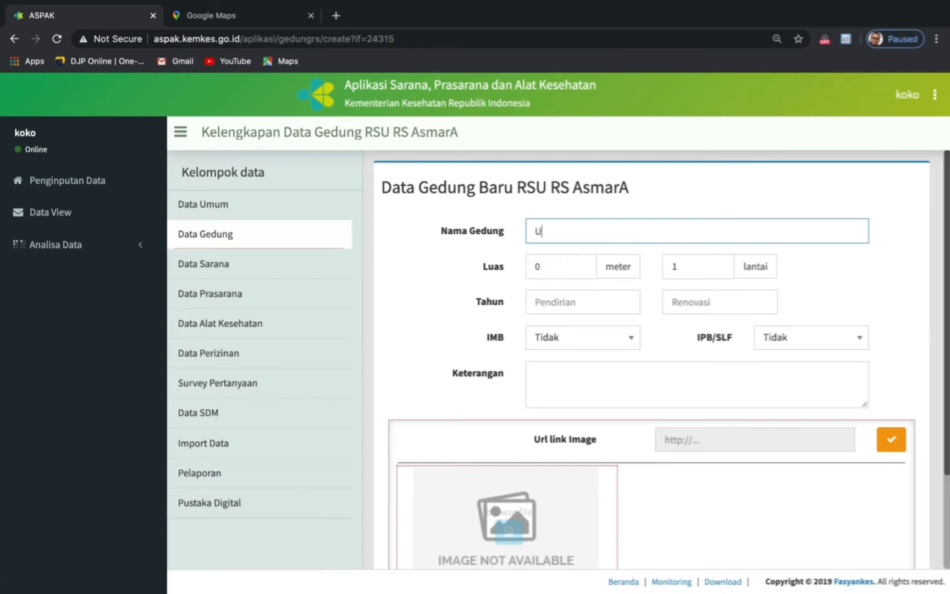
text(tama)
click(550, 273)
key(BackSpace)
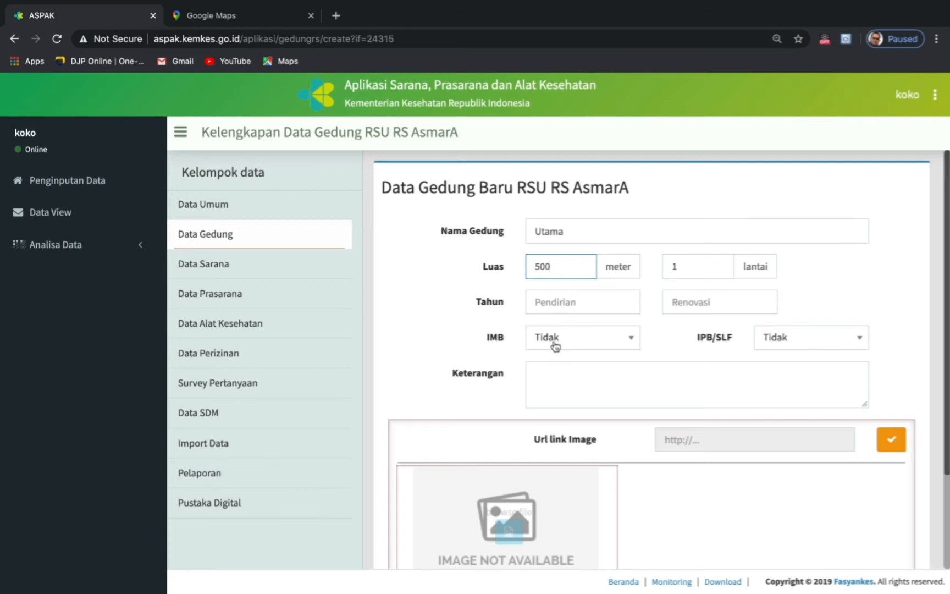
- Write a description noting the building's actual floor area in square metres
click(549, 374)
text(l)
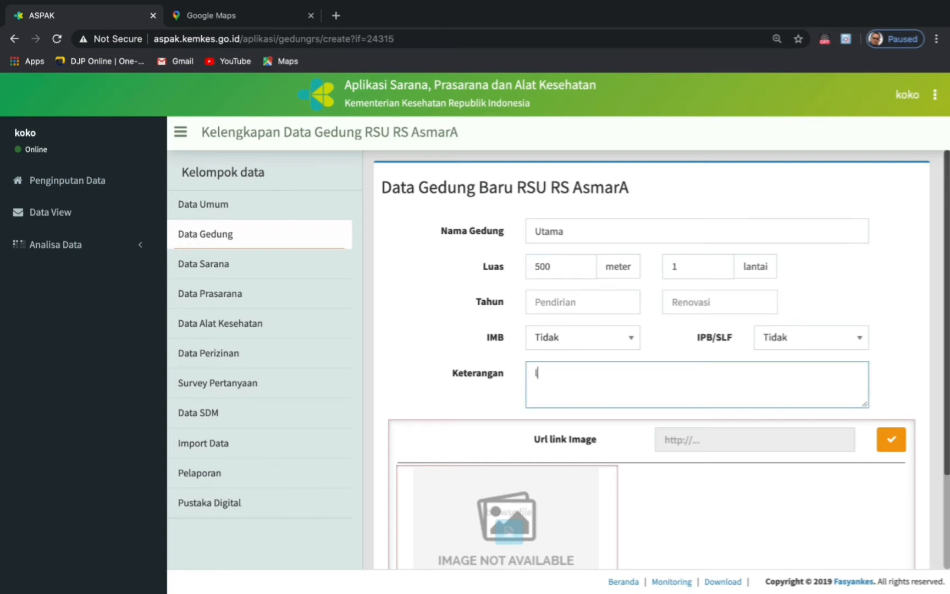
text(uas sebenanra)
key(BackSpace)
key(BackSpace)
key(BackSpace)
text(rnya)
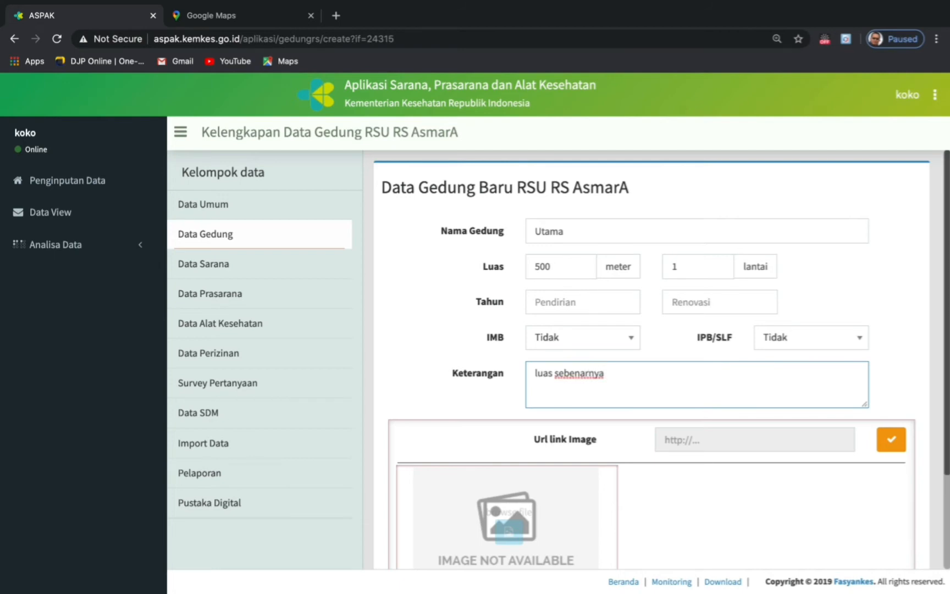
text( 500, 5 meter perseg)
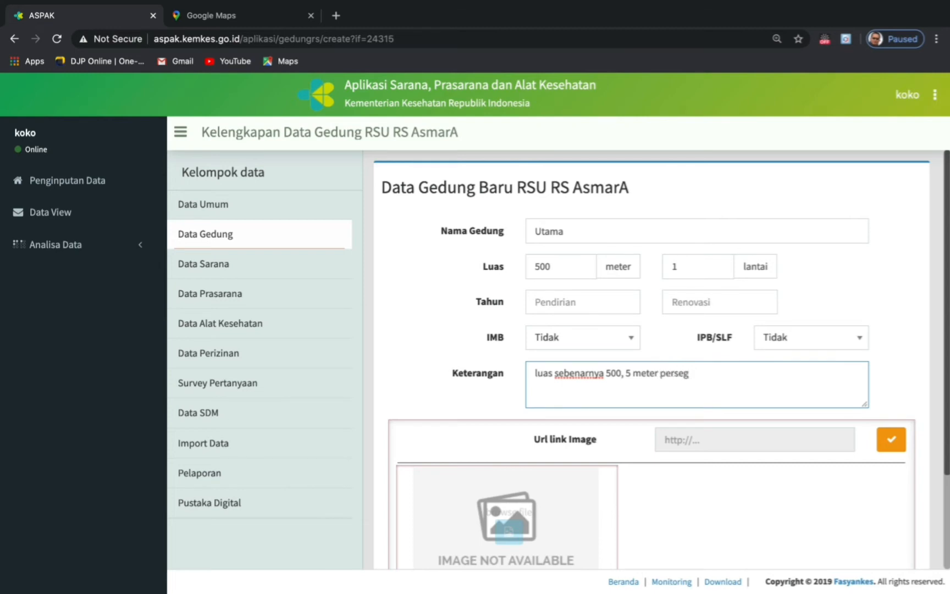
text(i)
- Set 5 floors, built 2007, renovated 2015, with IMB and IPB/SLF both Ya
click(699, 267)
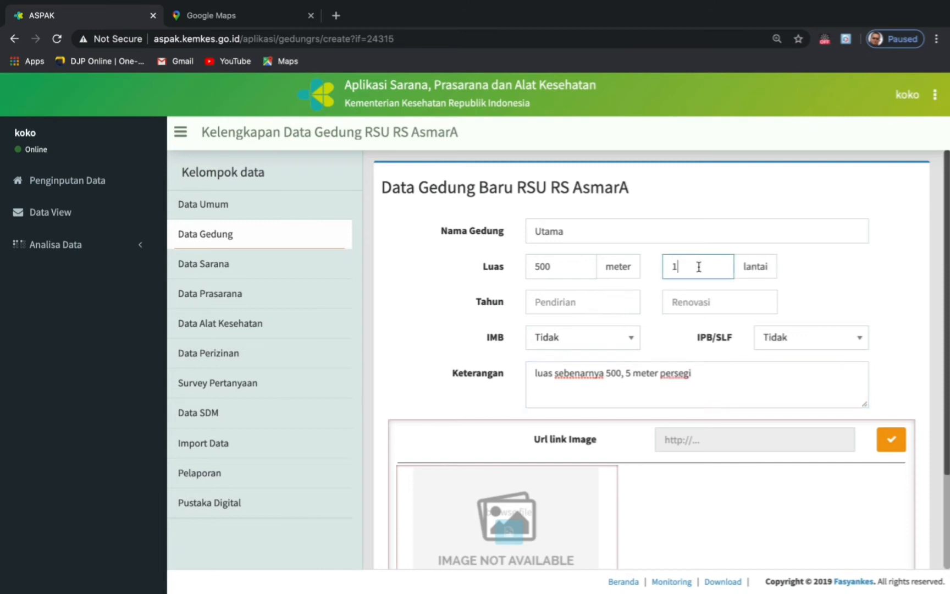
key(BackSpace)
text(5)
click(590, 303)
click(555, 334)
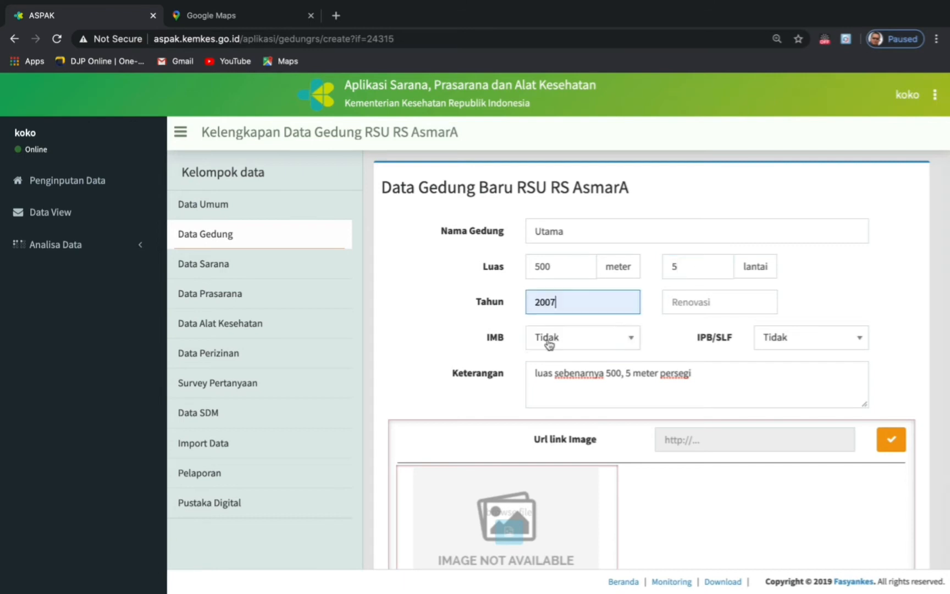
click(695, 303)
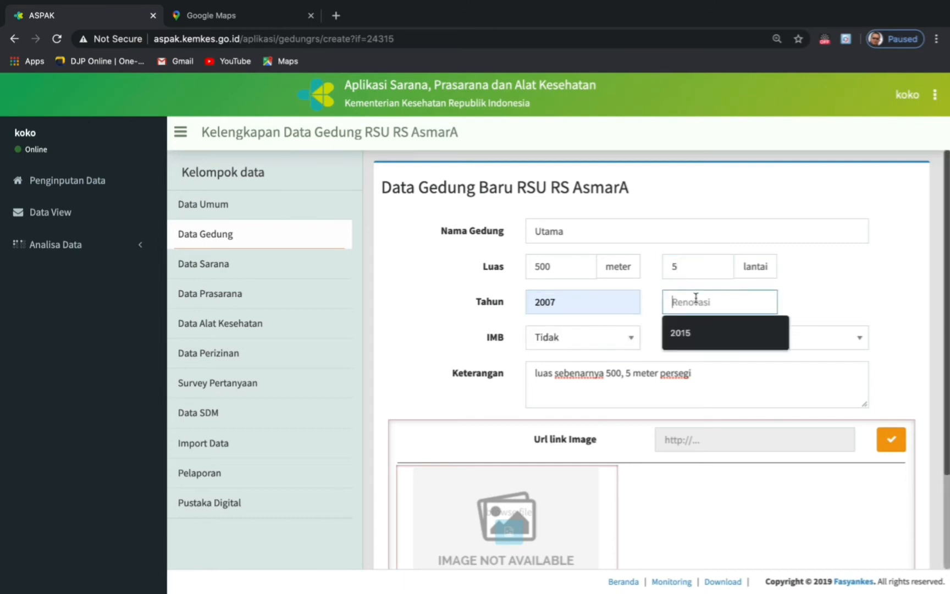
click(680, 333)
click(633, 341)
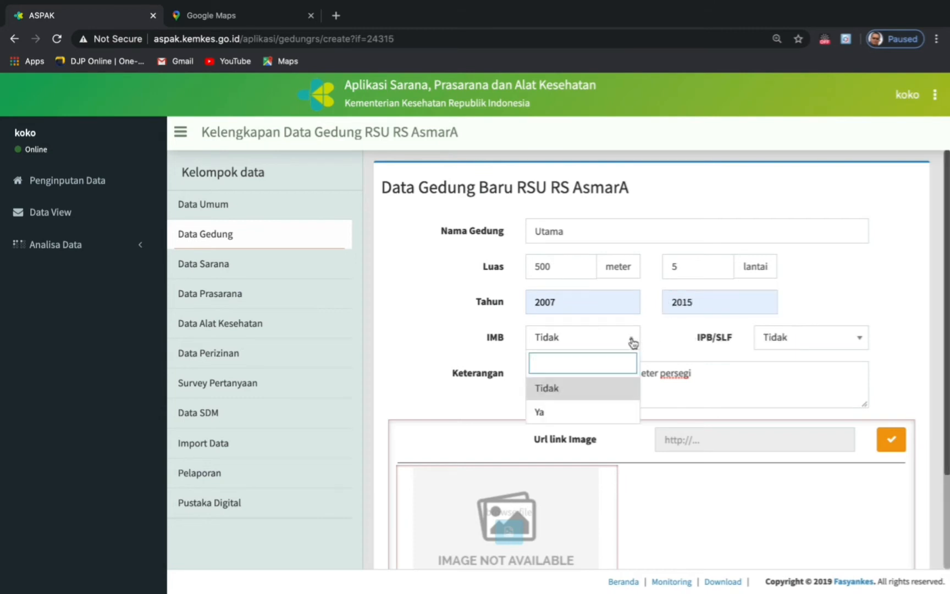
click(543, 414)
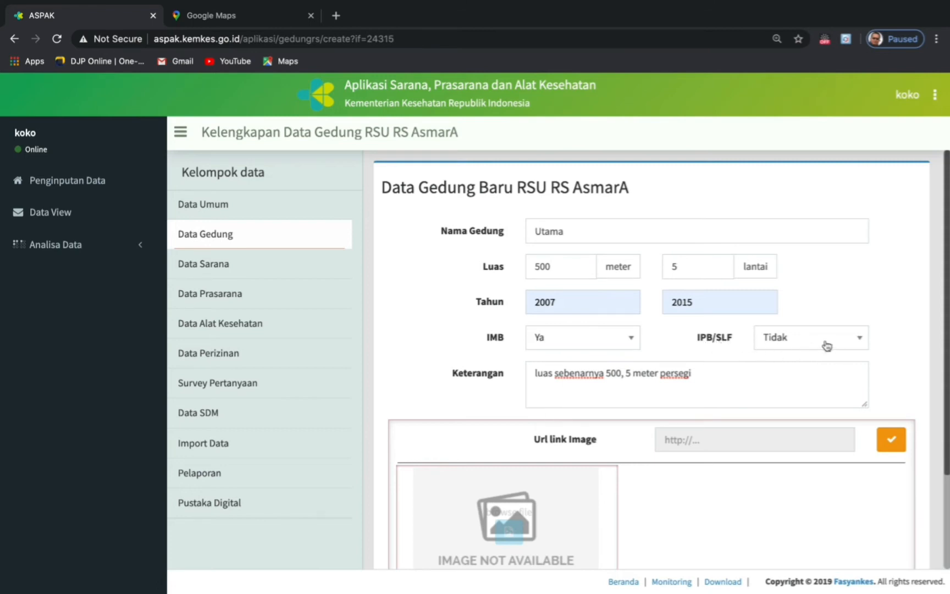
click(864, 340)
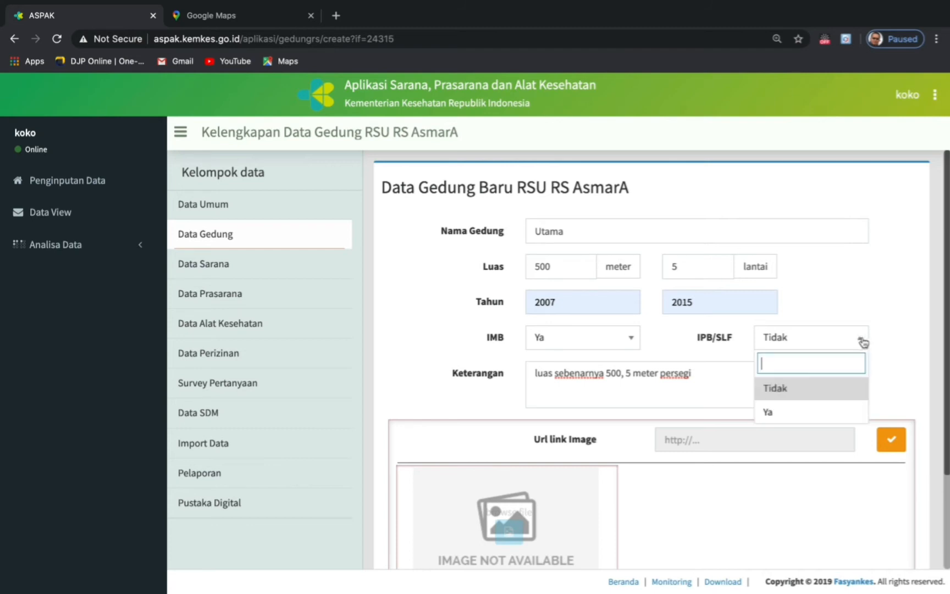
click(776, 414)
- Add the description line 'Gedung untuk pelayanan Rawat Inap dan jalan'
click(534, 374)
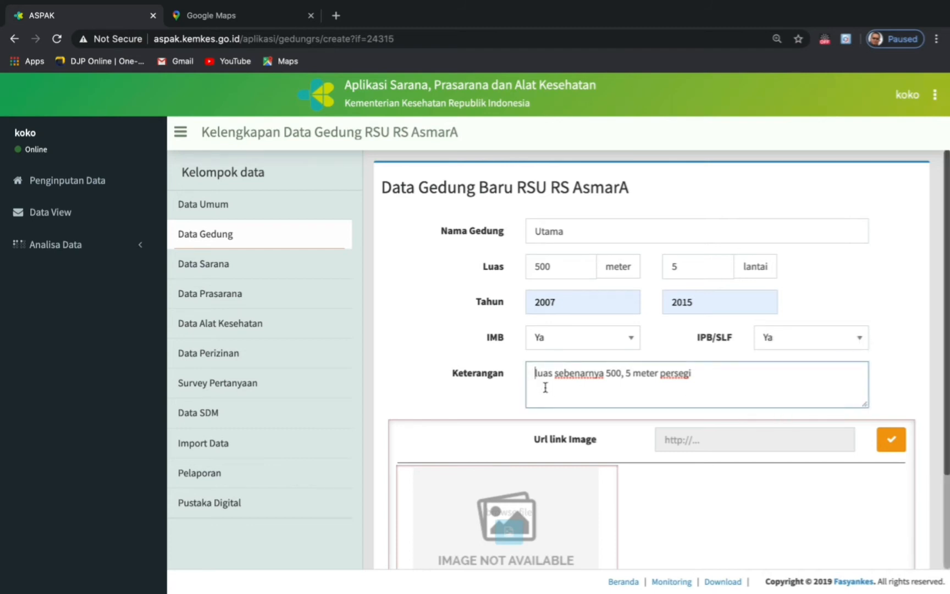
click(696, 376)
key(Return)
text(Gedung untuk pelayanan)
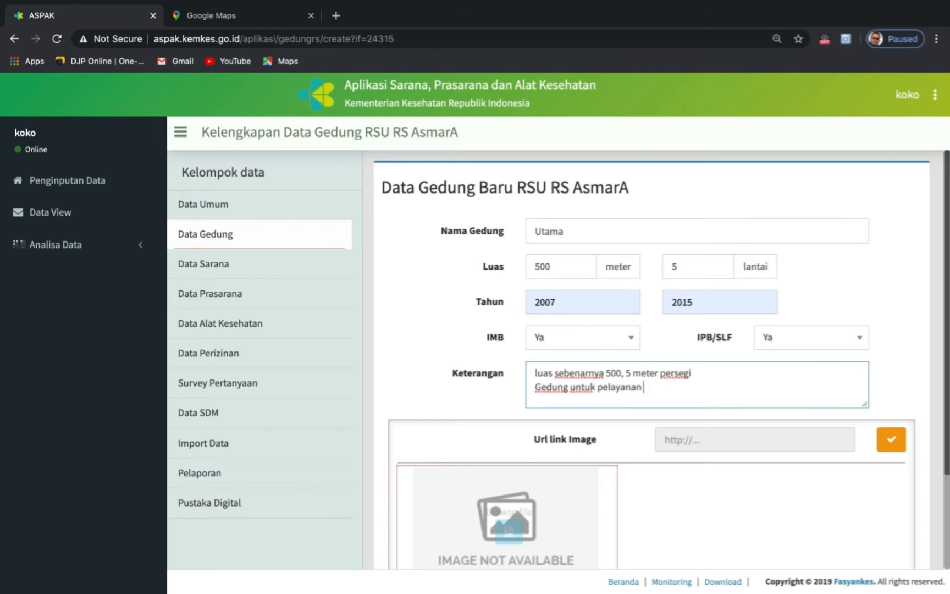
text( Rawat Inap dan jalan)
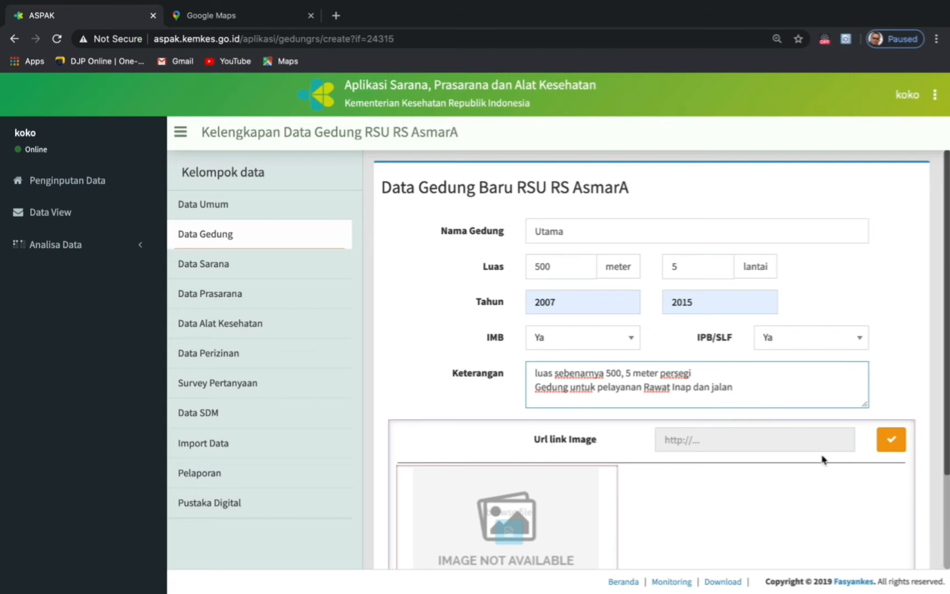
- Upload Rumah Sakit.jpeg as the Utama building photo and save the building with it
scroll(823, 460, down, 2)
scroll(823, 460, down, 1)
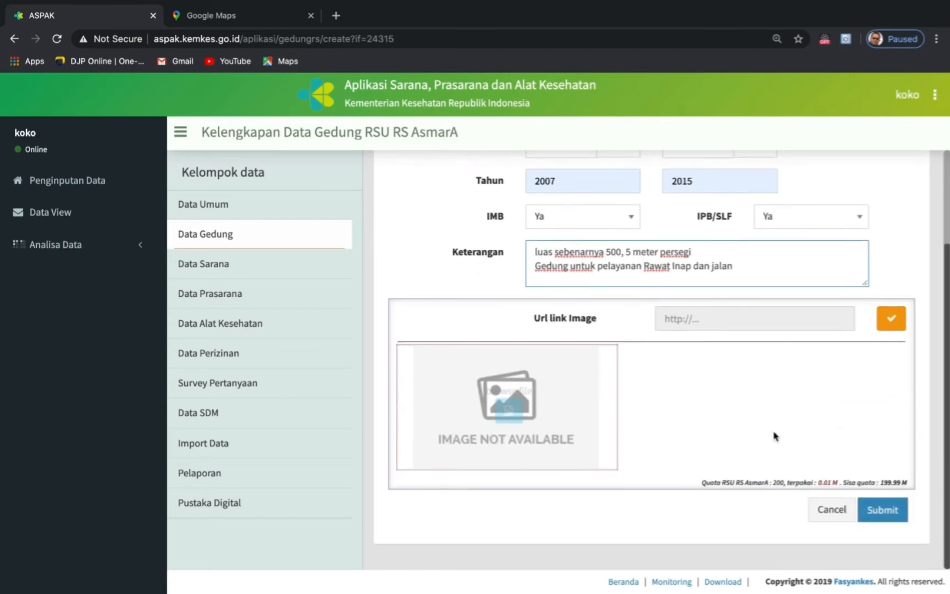
click(508, 417)
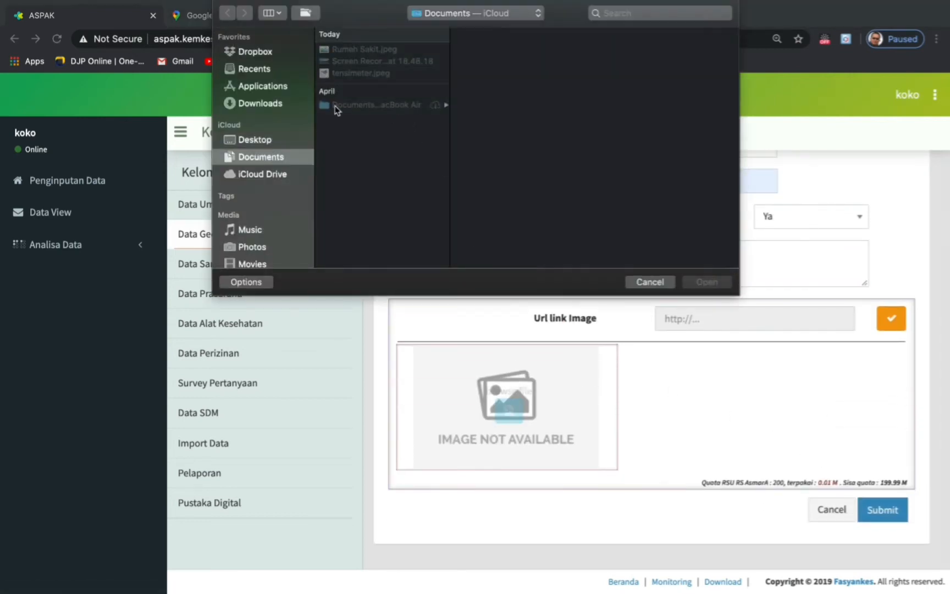
double_click(363, 49)
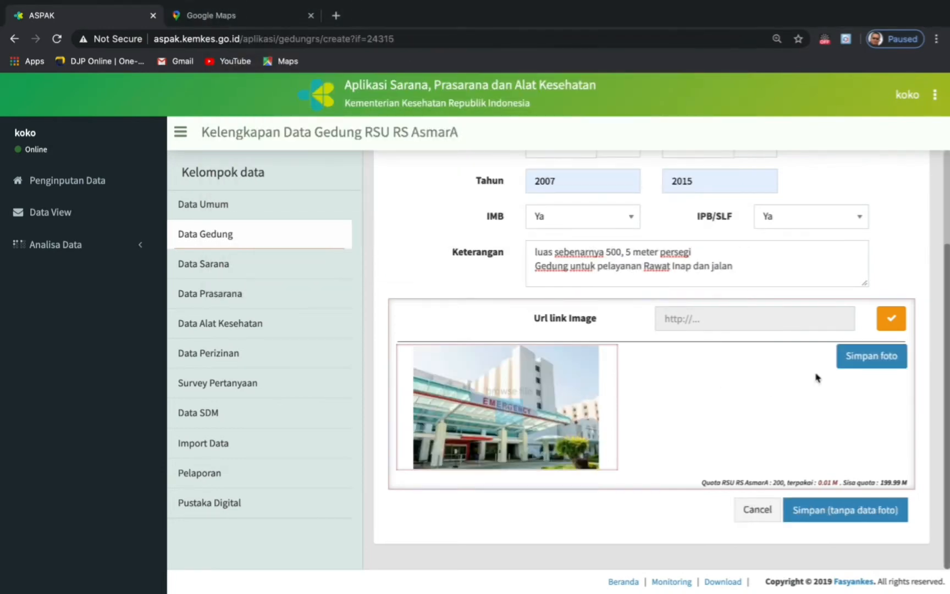
click(864, 359)
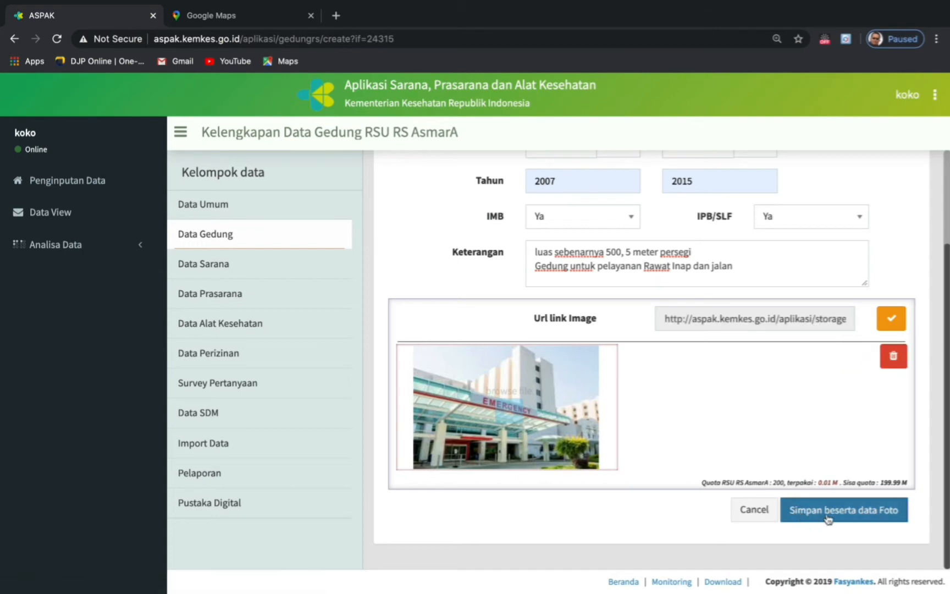
click(828, 519)
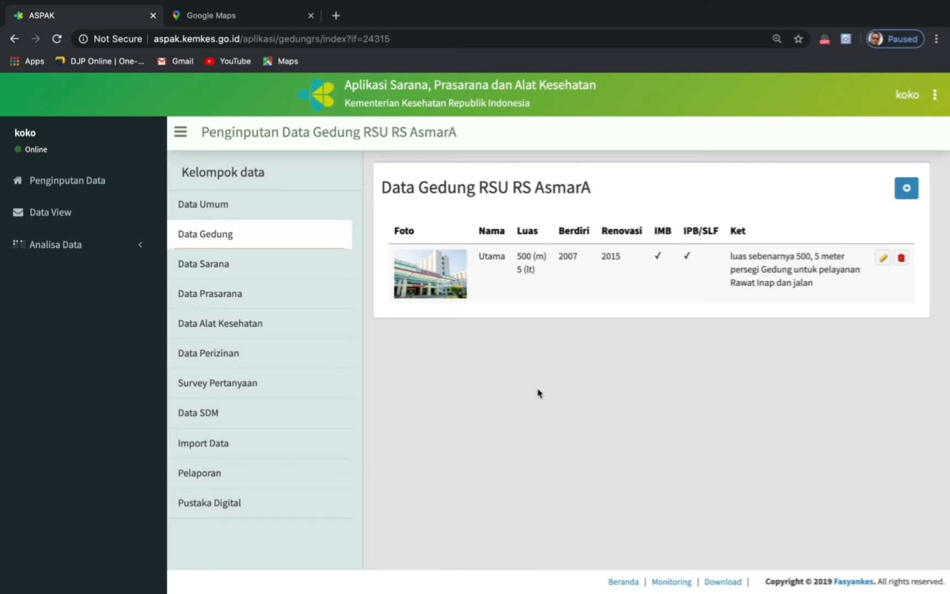
click(217, 266)
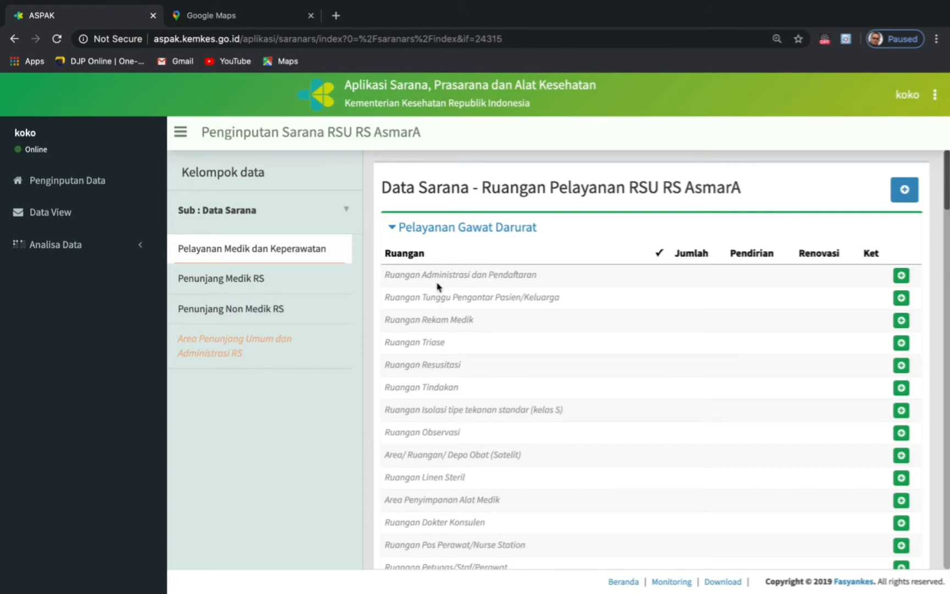
scroll(443, 470, down, 4)
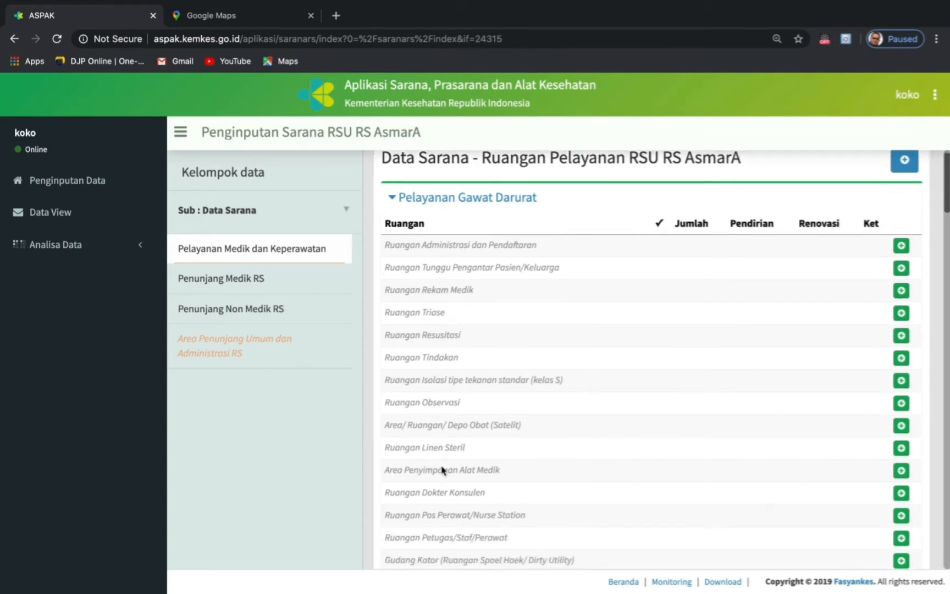
scroll(442, 470, down, 2)
scroll(441, 470, up, 6)
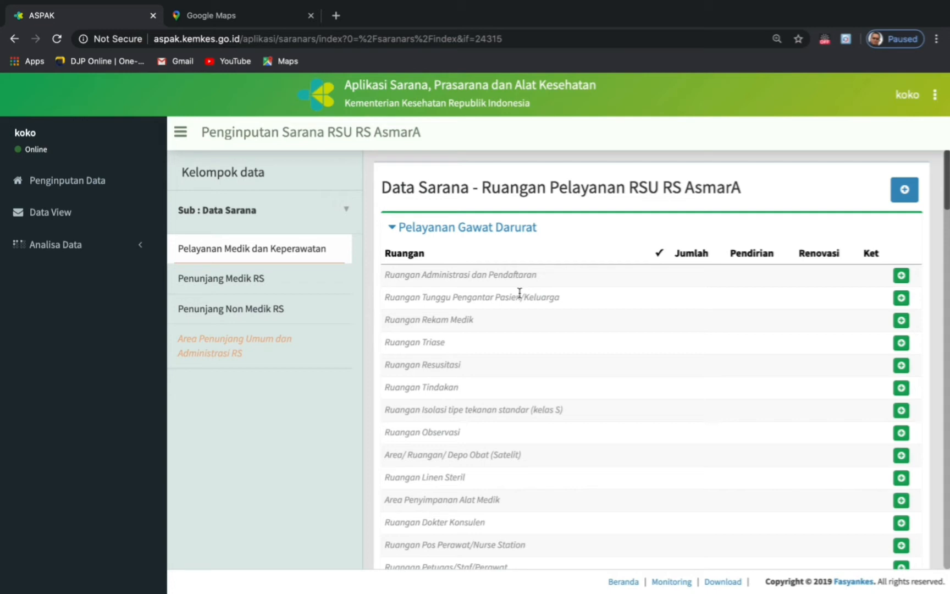
scroll(520, 292, down, 7)
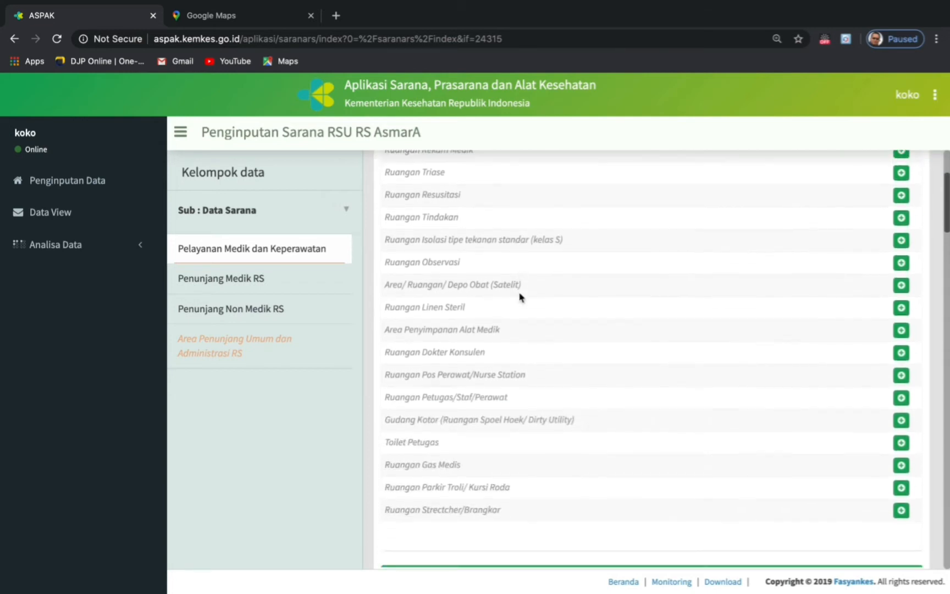
scroll(519, 297, down, 10)
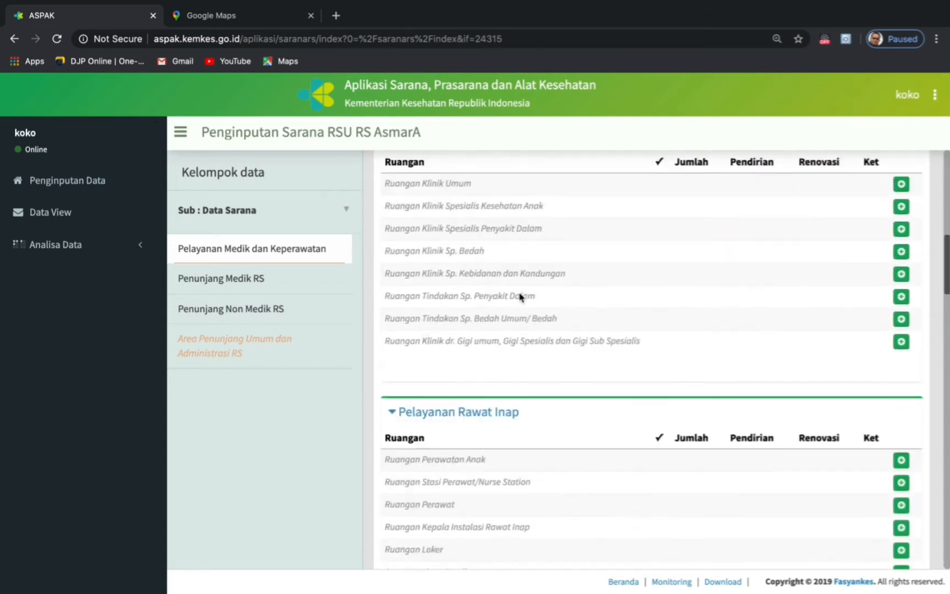
scroll(519, 297, down, 14)
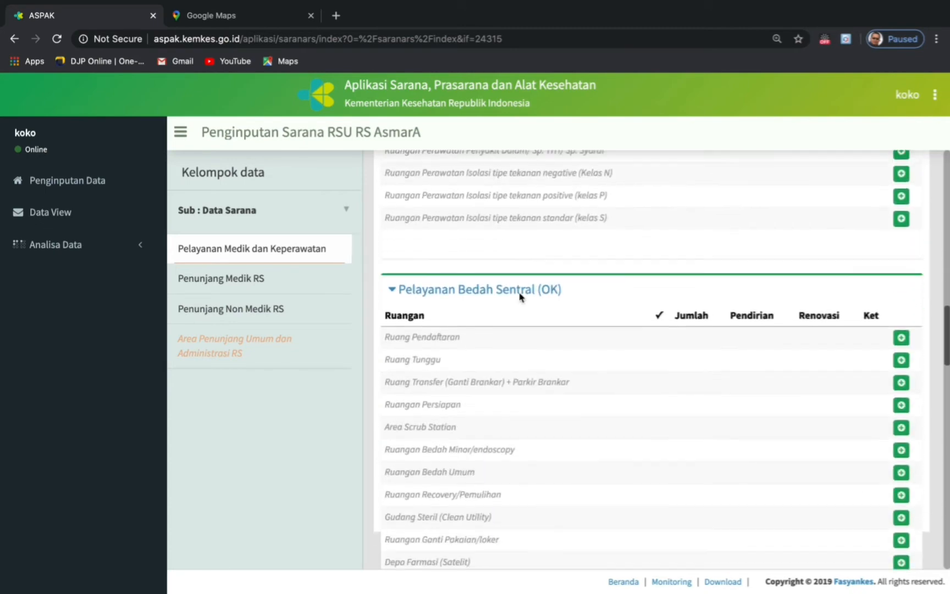
scroll(519, 297, up, 20)
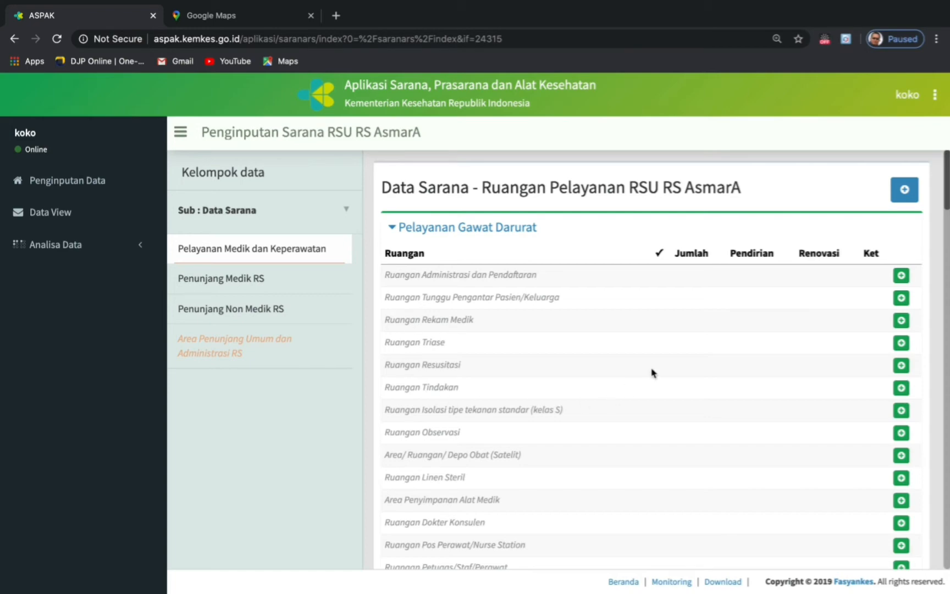
- Submit Ruangan Administrasi dan Pendaftaran as available: 1 room, Baik, built 2017, renovated 2019
click(900, 276)
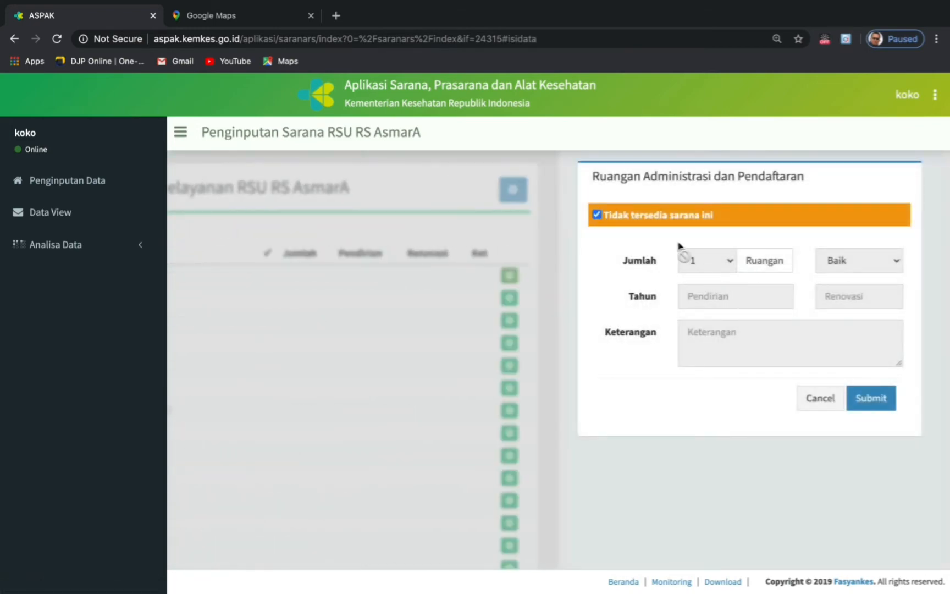
click(597, 216)
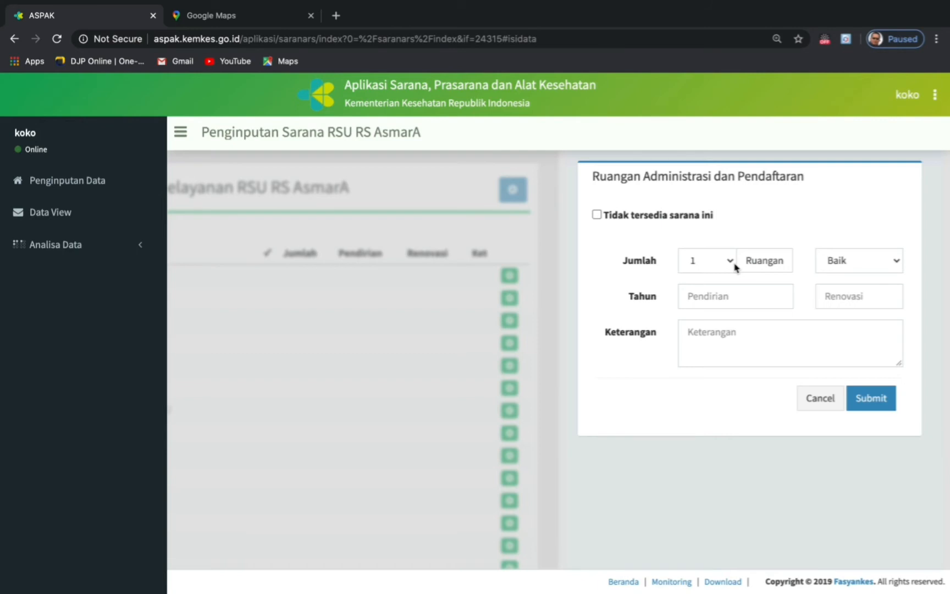
click(899, 263)
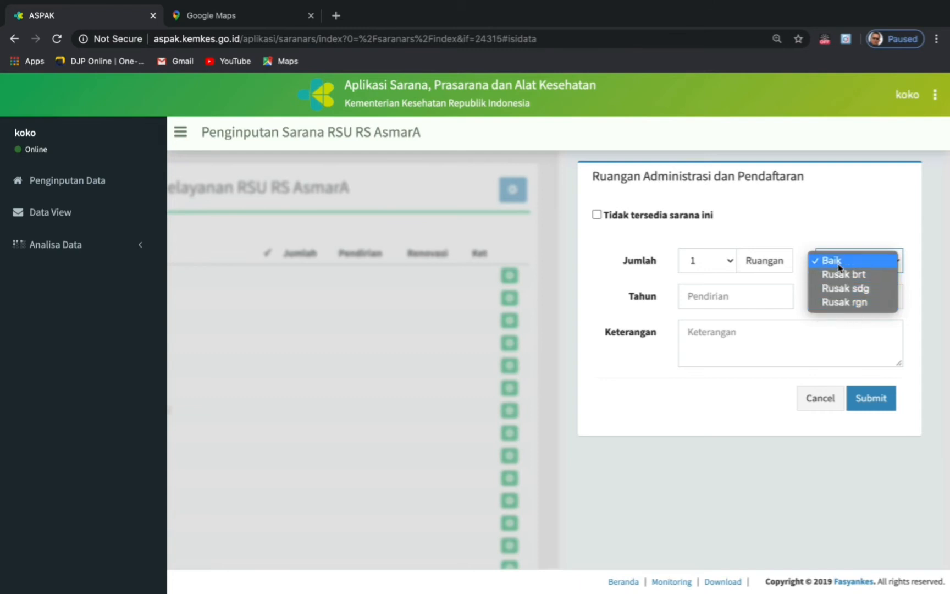
click(788, 318)
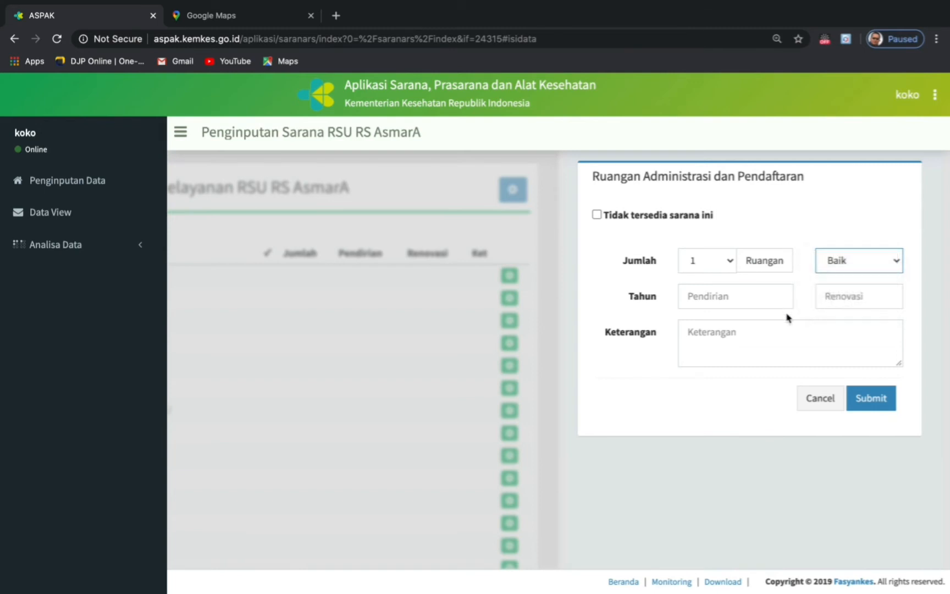
click(708, 294)
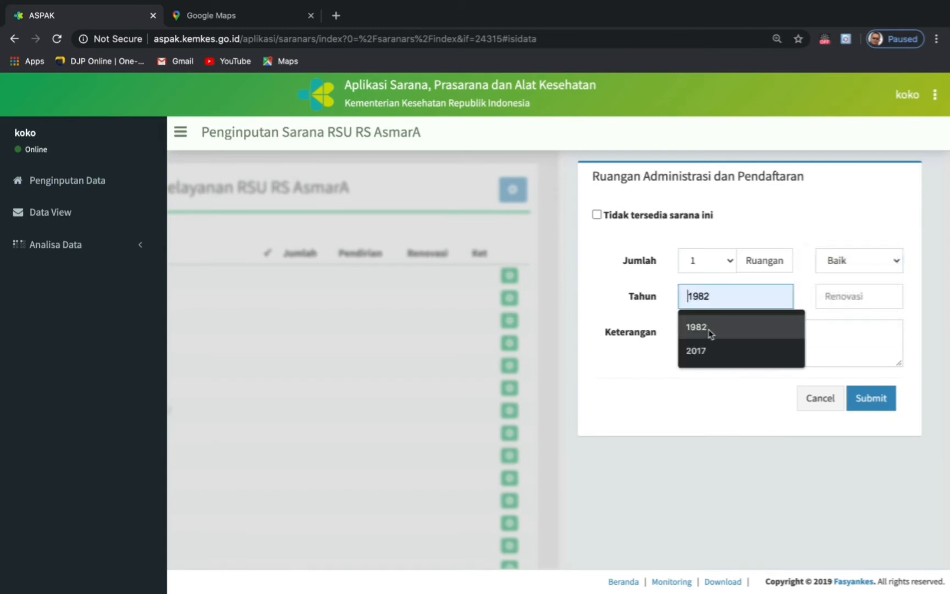
click(708, 351)
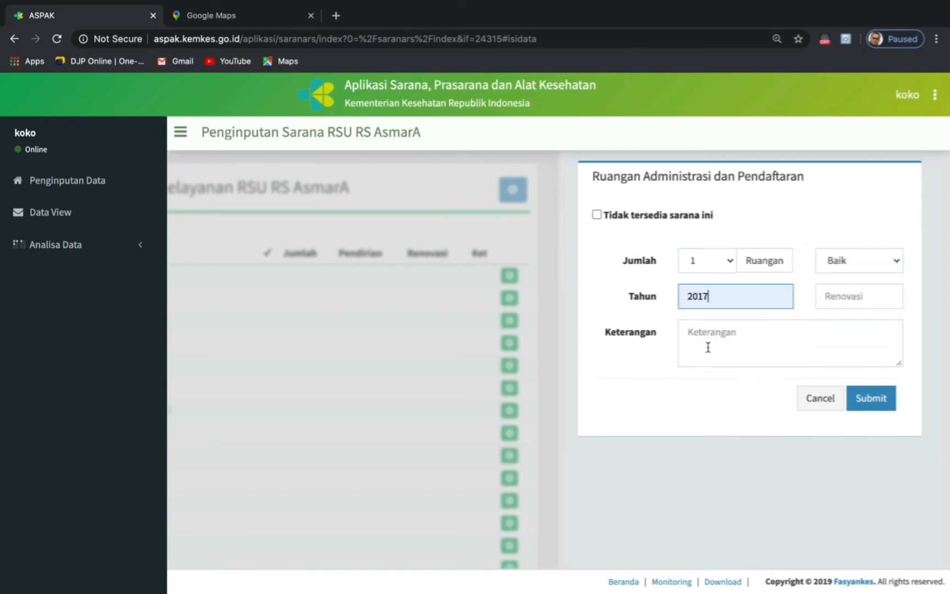
click(841, 297)
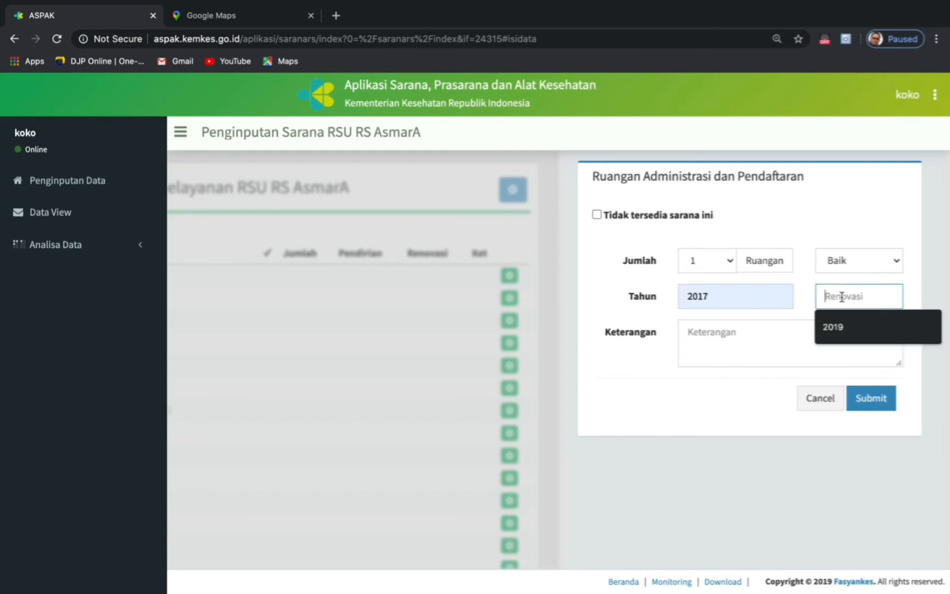
click(844, 328)
click(735, 333)
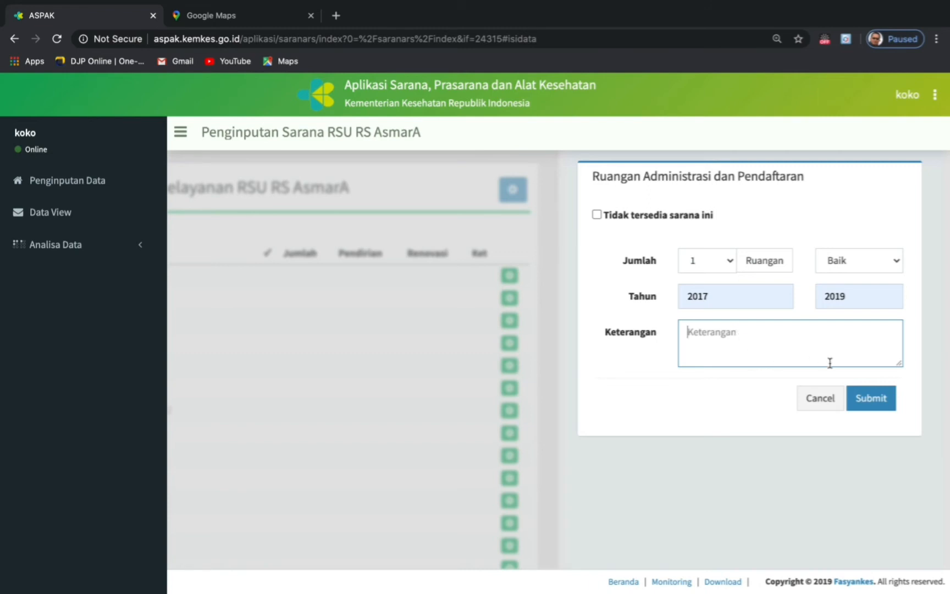
click(865, 404)
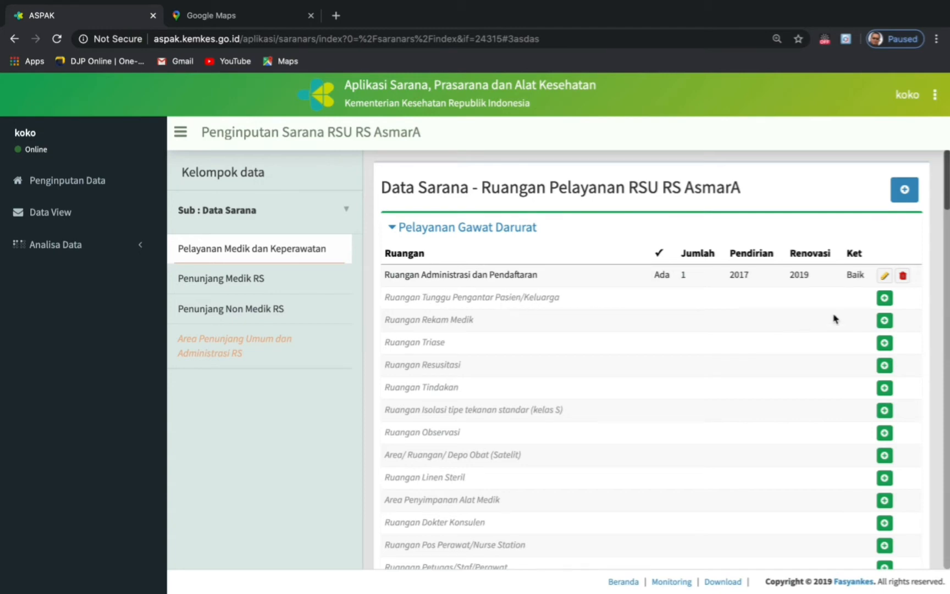
- Submit Ruangan Tunggu Pengantar Pasien/Keluarga as not available
click(885, 298)
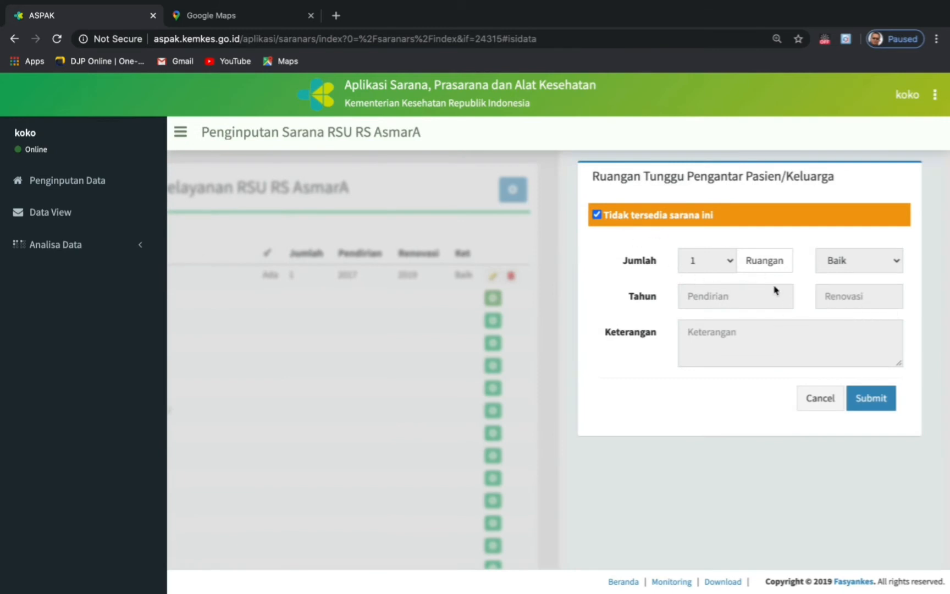
click(873, 406)
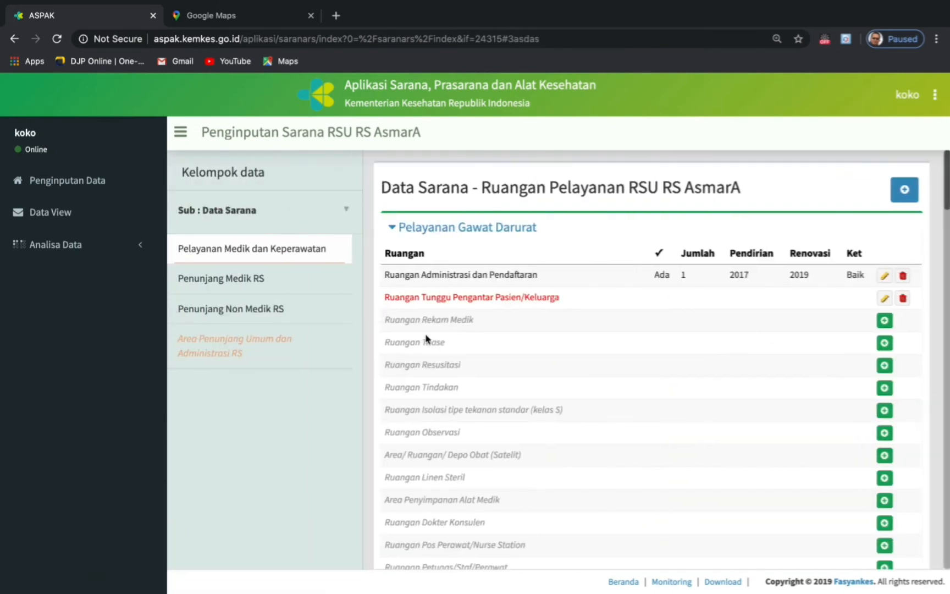
scroll(457, 363, down, 3)
scroll(458, 362, down, 3)
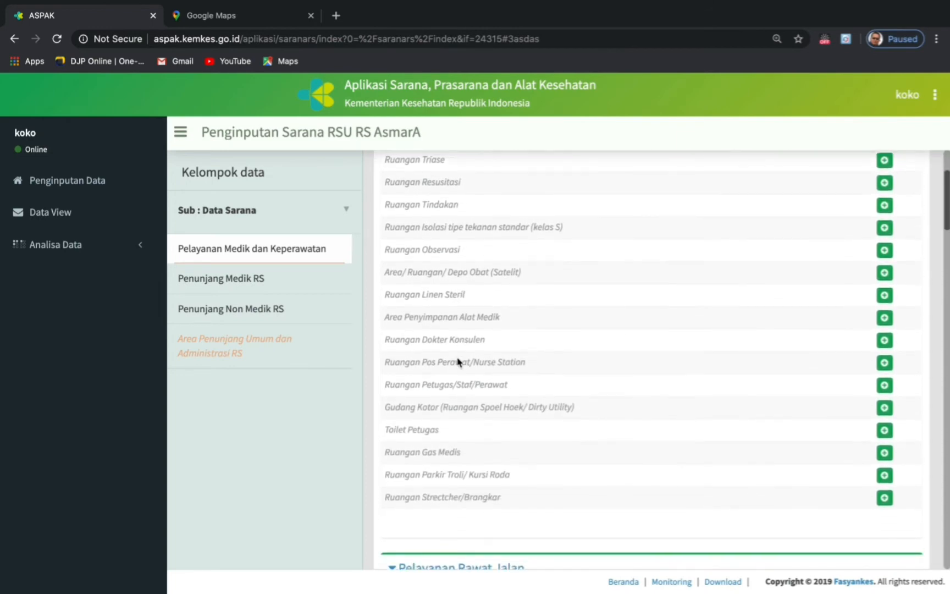
- Scroll down to Pelayanan Rawat Jalan and open the Ruangan Klinik Umum entry
scroll(458, 361, up, 1)
scroll(458, 362, up, 3)
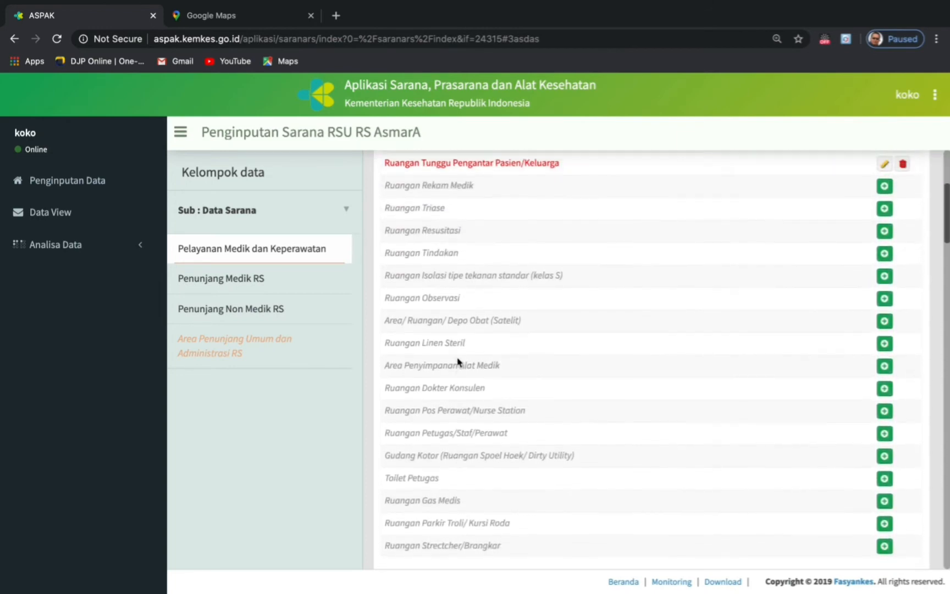
scroll(458, 357, down, 4)
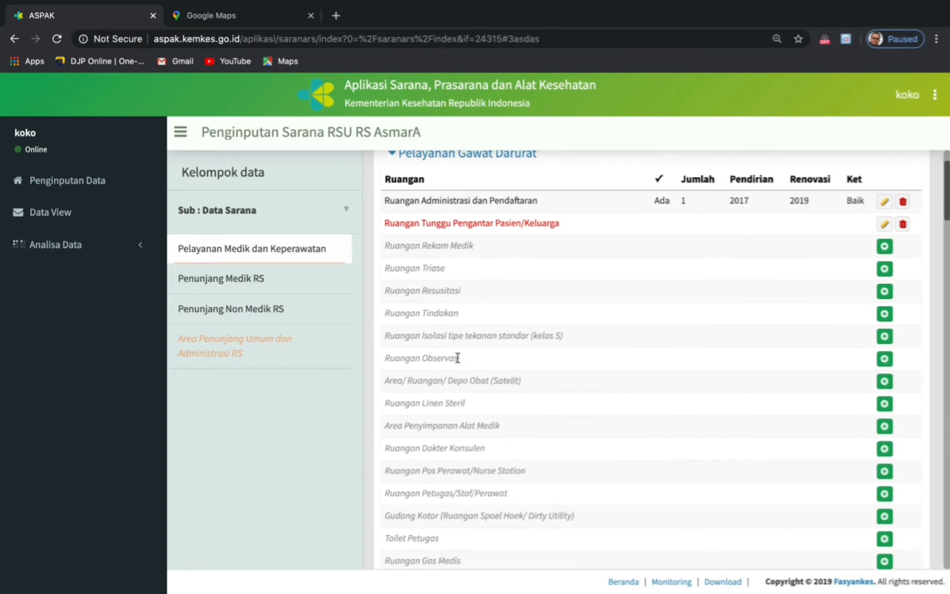
scroll(458, 358, down, 6)
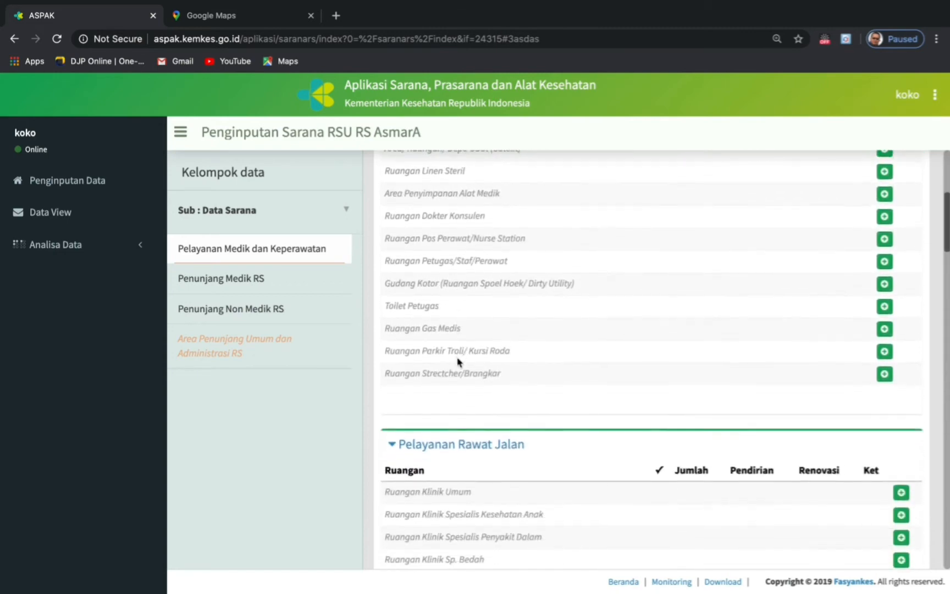
scroll(457, 358, down, 2)
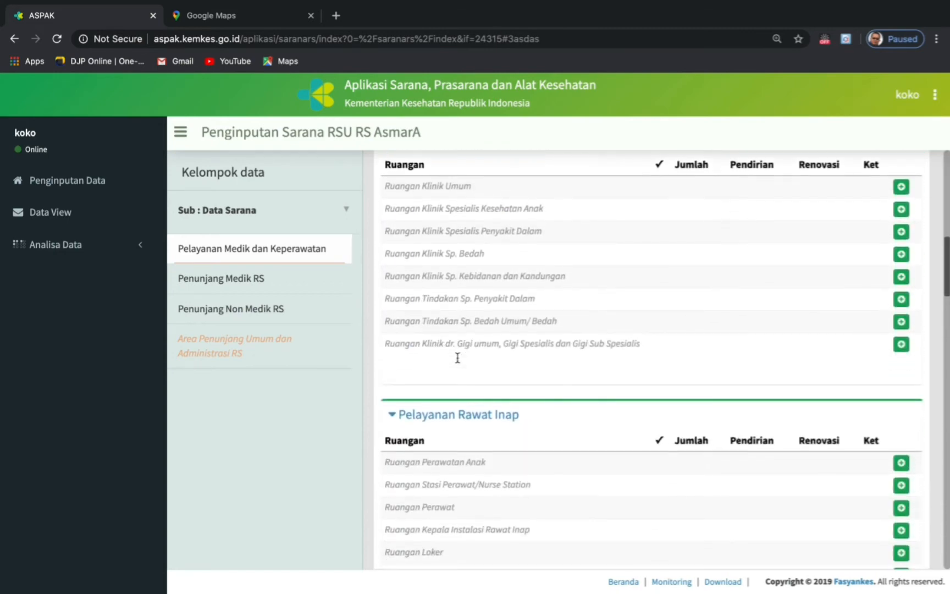
scroll(457, 358, up, 2)
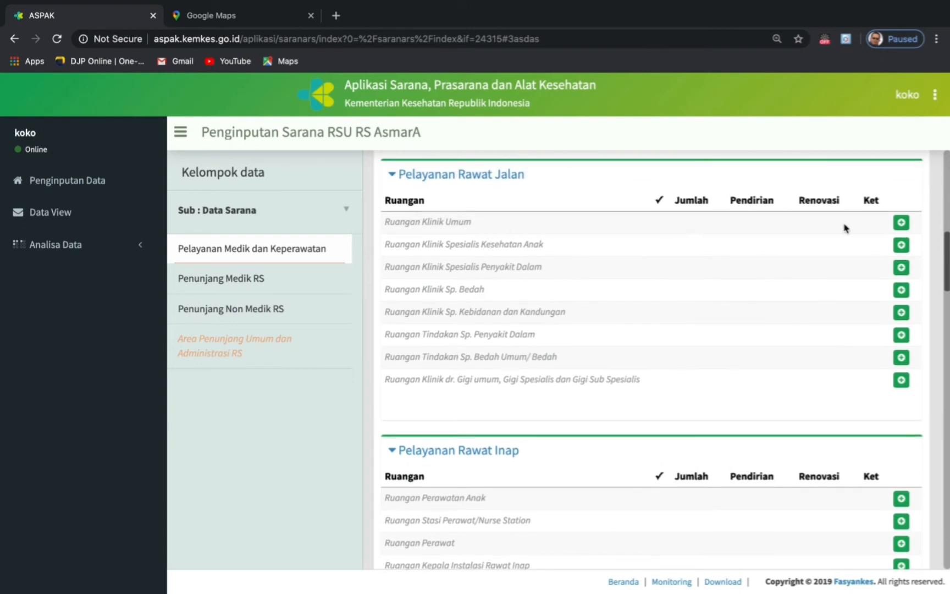
click(902, 224)
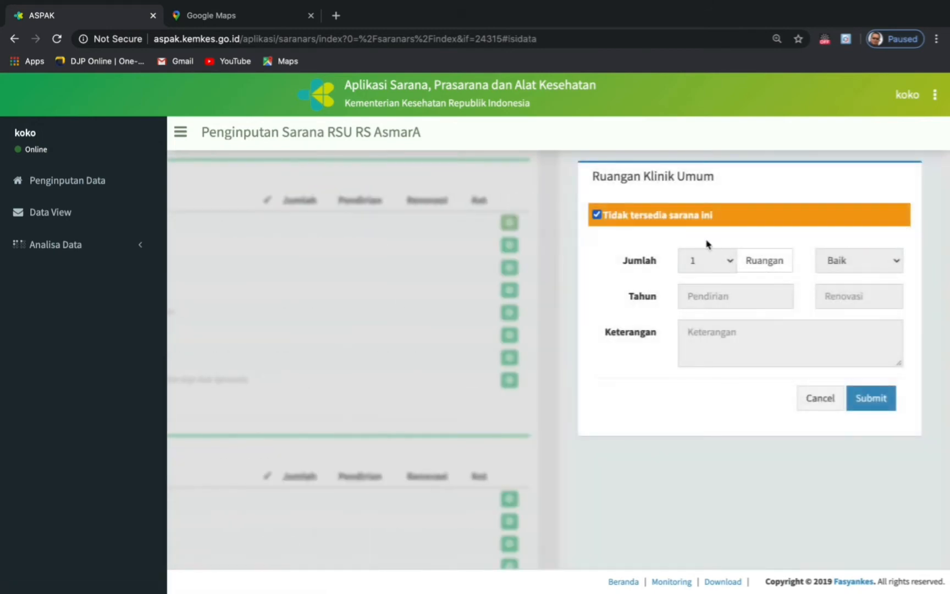
- Mark Ruangan Klinik Umum as available with 3 rooms
click(597, 214)
click(603, 216)
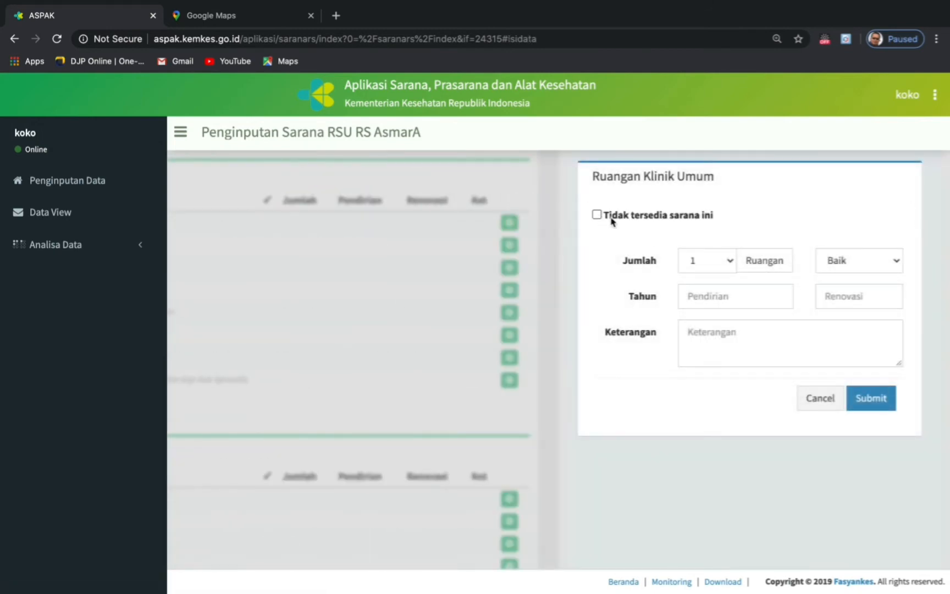
click(730, 262)
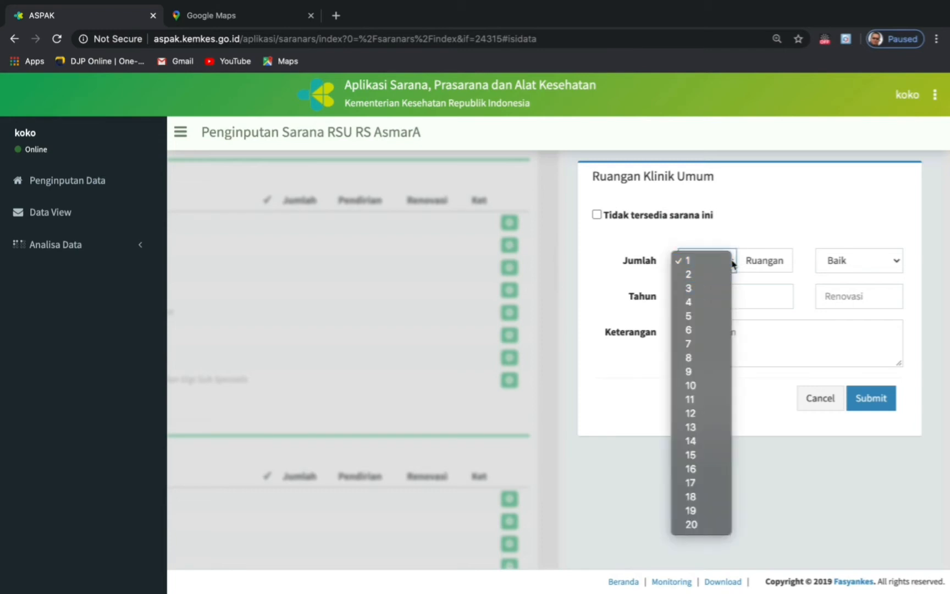
click(732, 261)
click(733, 263)
click(692, 288)
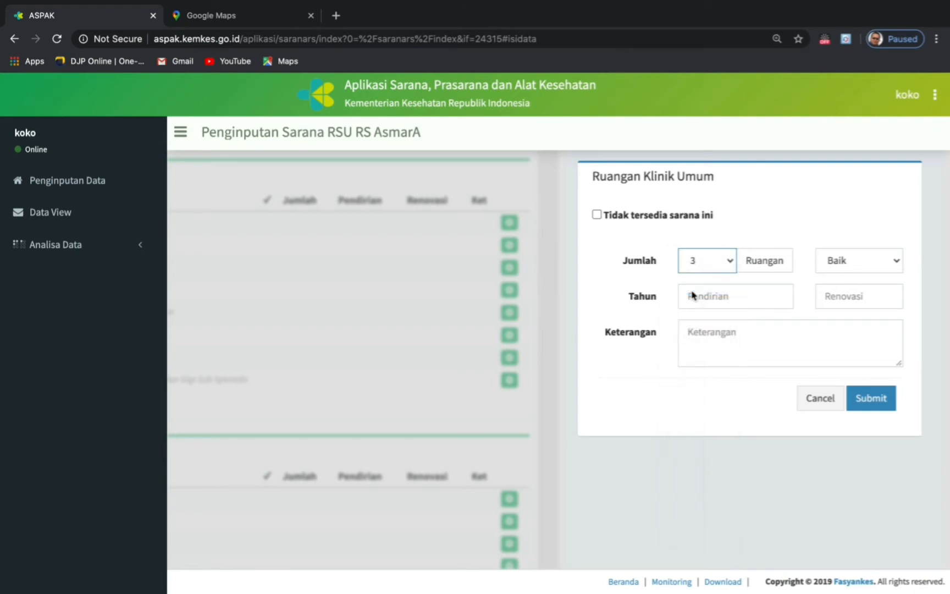
click(731, 262)
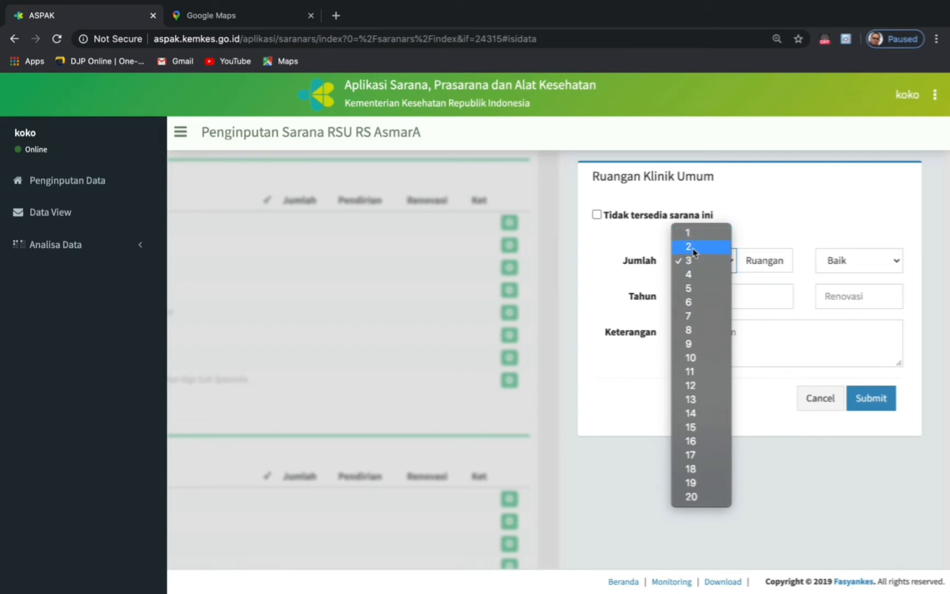
click(693, 261)
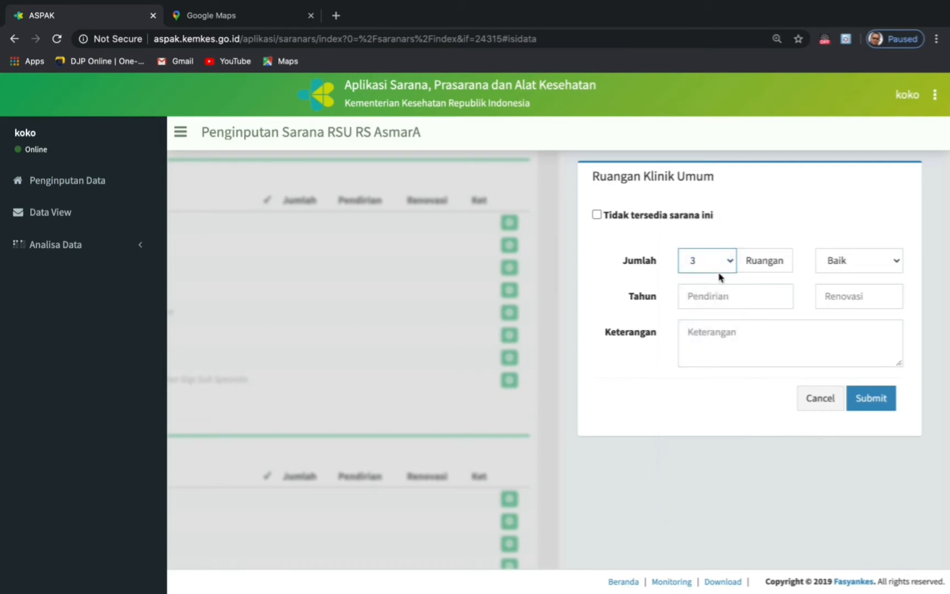
- Set the construction year to 2017, leave renovation blank, and keep condition Baik
click(723, 292)
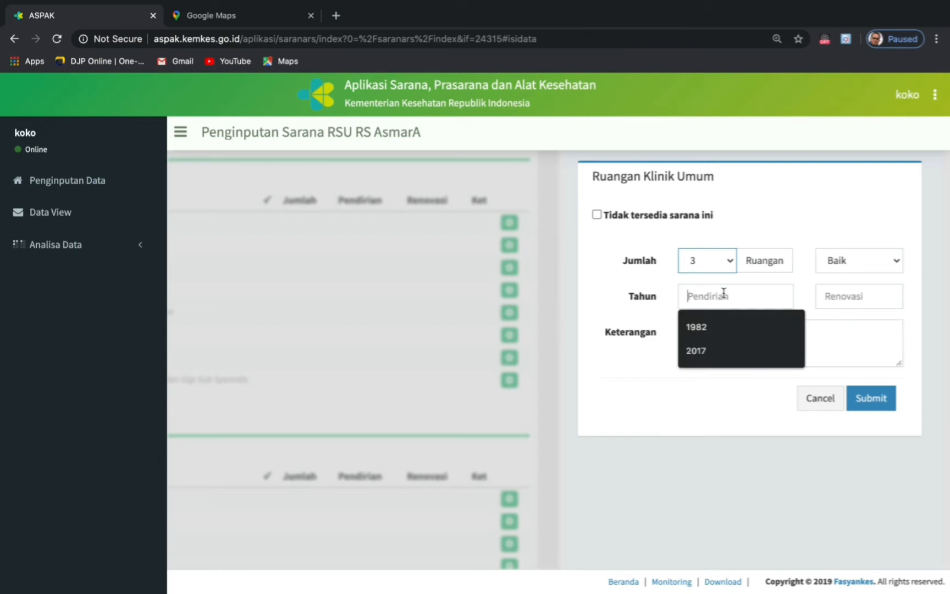
click(709, 348)
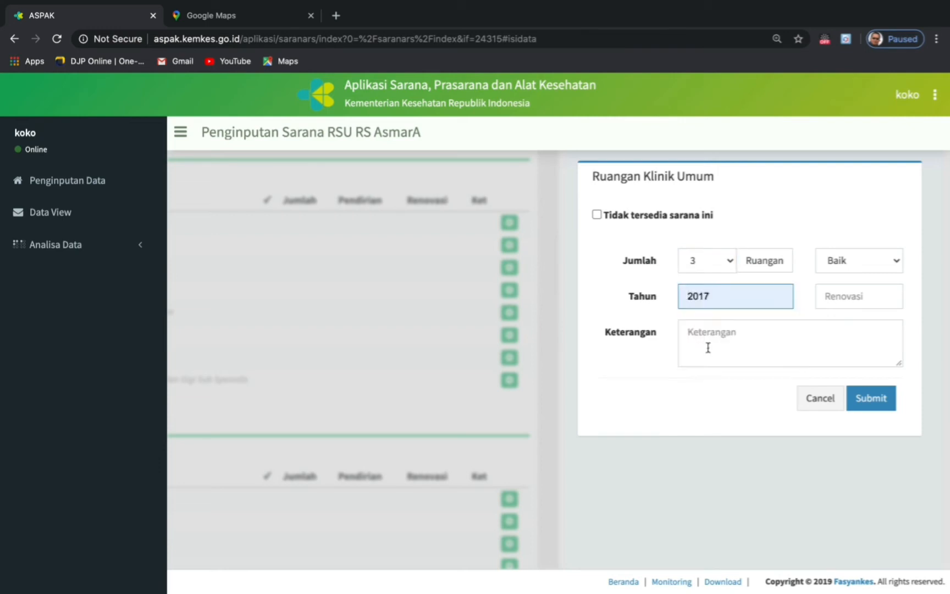
click(831, 300)
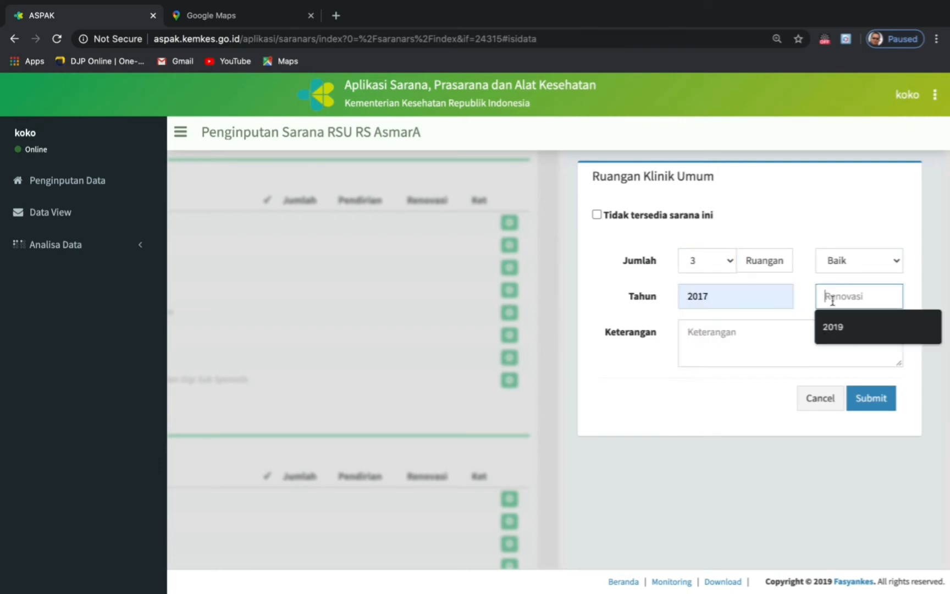
click(770, 334)
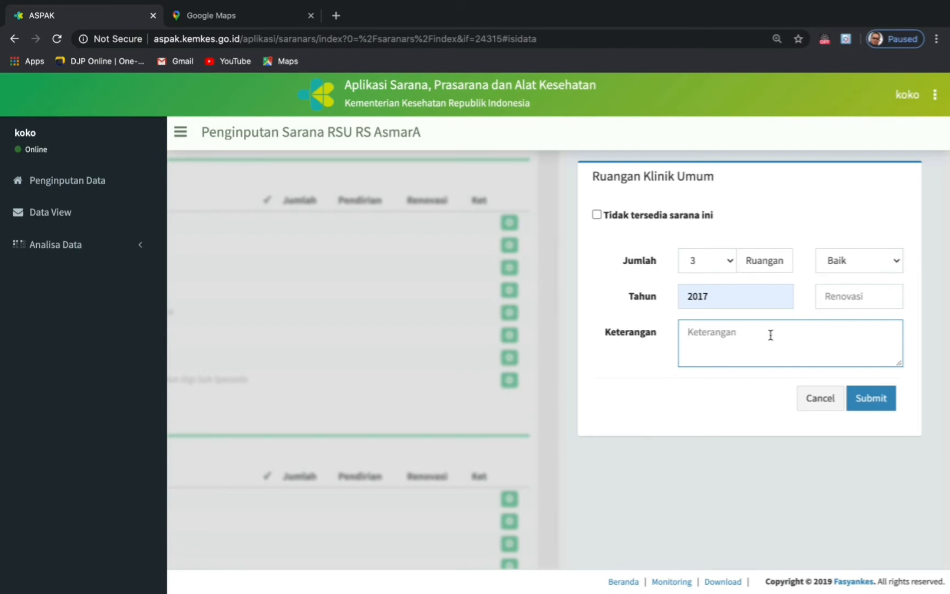
click(896, 259)
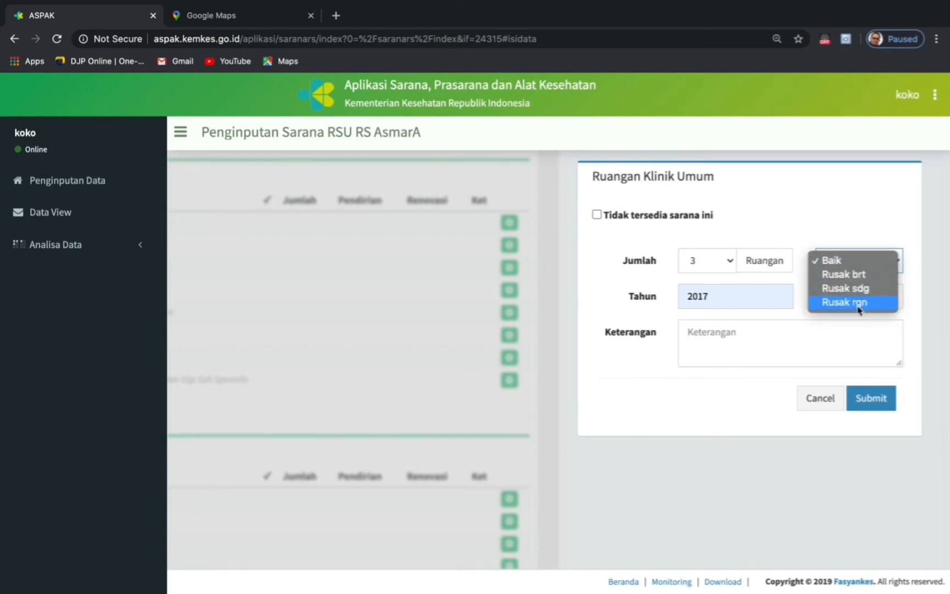
click(692, 334)
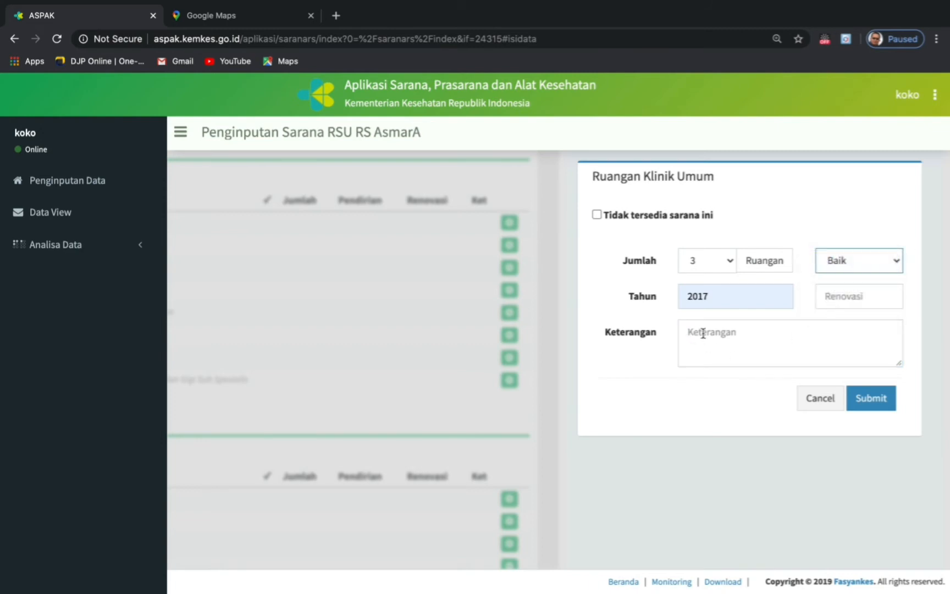
click(701, 333)
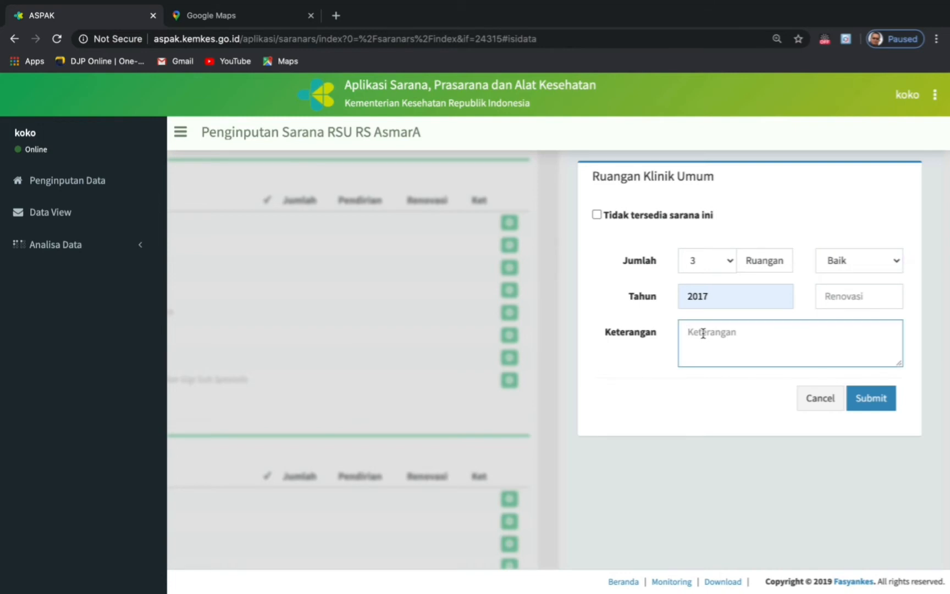
- Submit Klinik Umum with remark '2 kondisi baik dan 1 rusak berat' and 'Ruangan ini merangkap ruangan penyakit dalam'
text(2 kondisi baik)
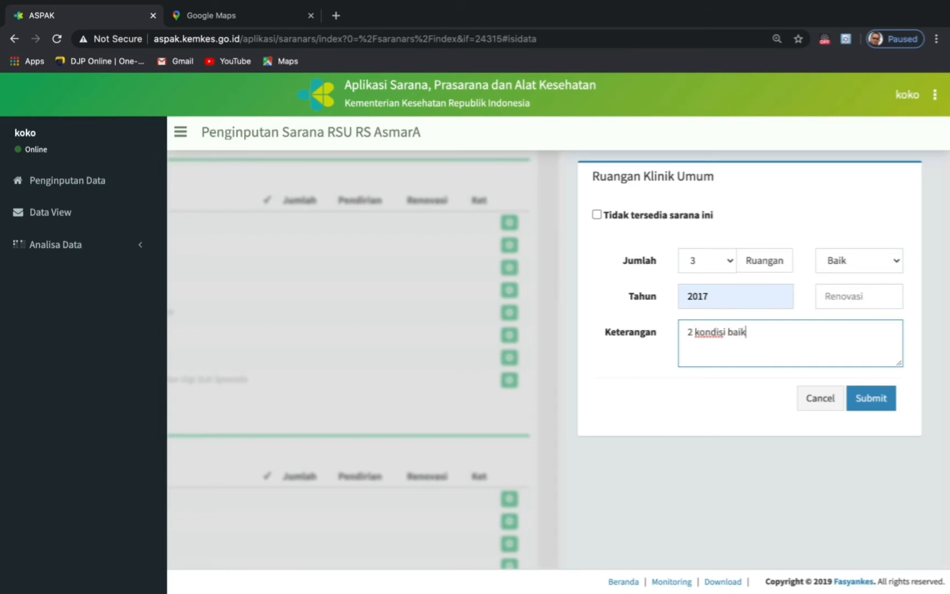
text( dan 1 r)
text(usak bera)
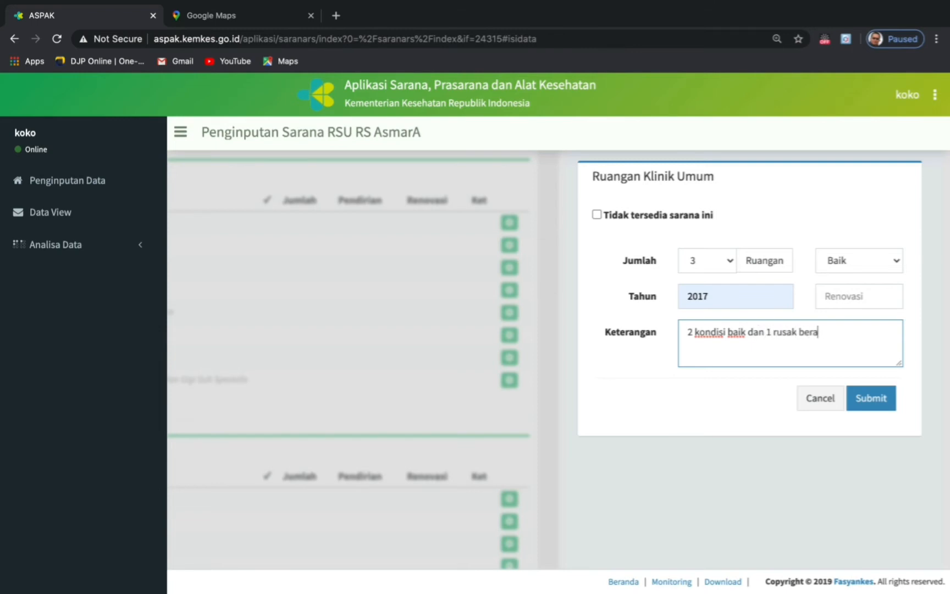
text(y)
key(BackSpace)
text(t)
key(Return)
text(Ruangan ini mer)
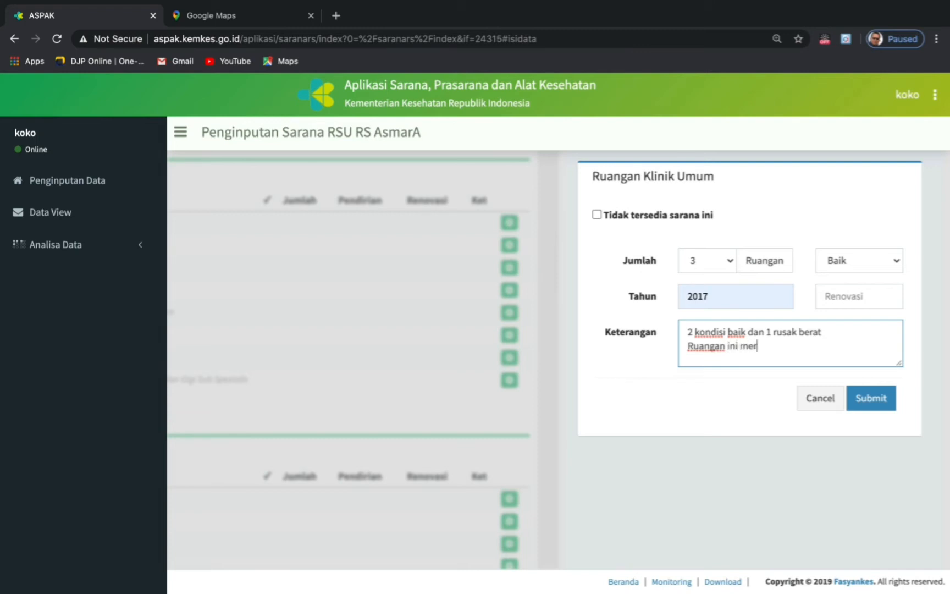
text(angkap ruangan)
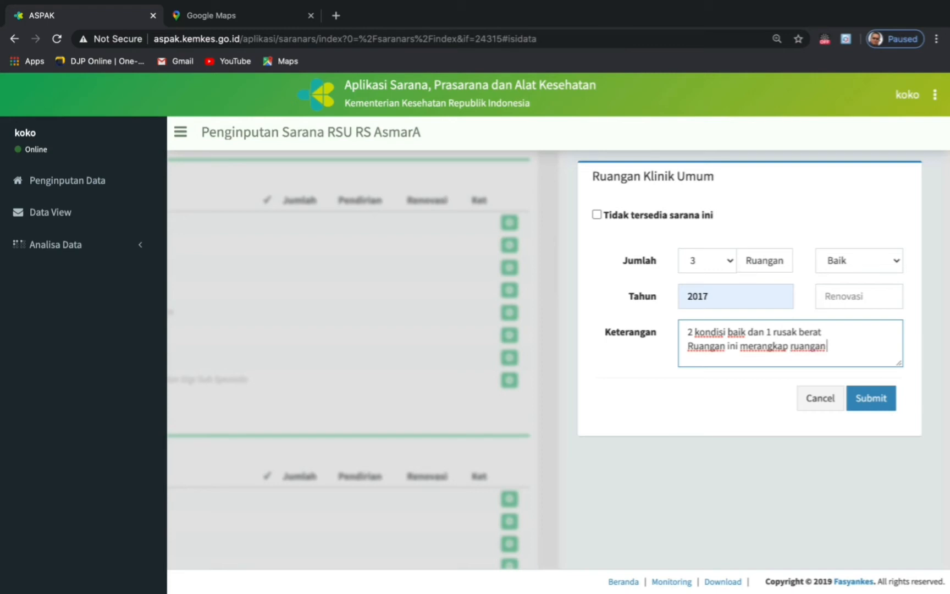
text( penyakit dalm)
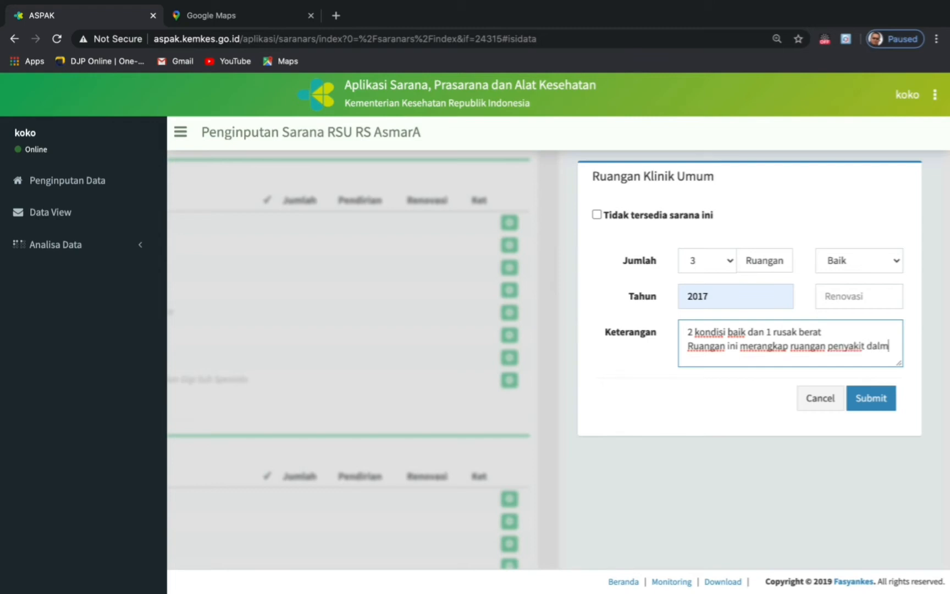
key(BackSpace)
text(am)
click(874, 408)
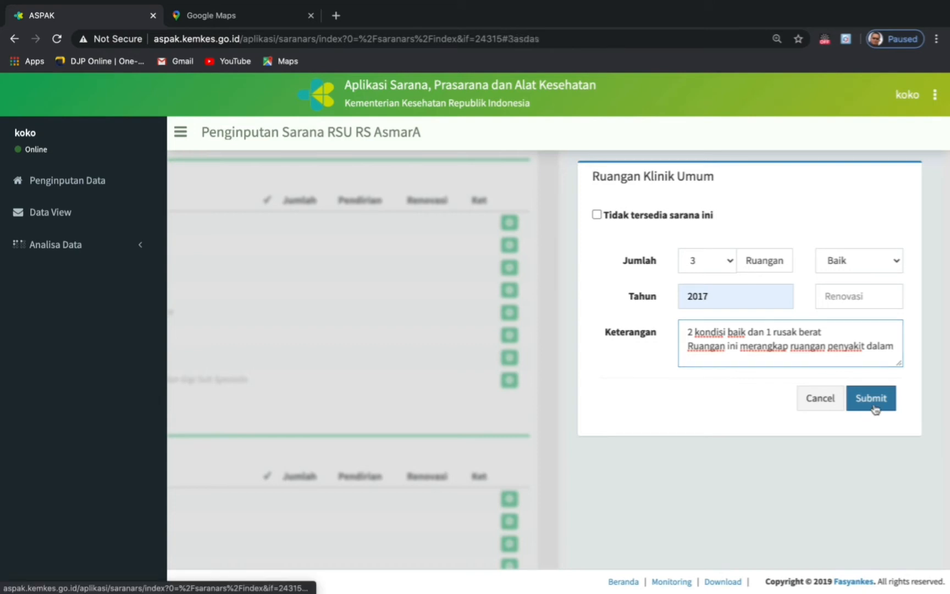
scroll(639, 351, down, 1)
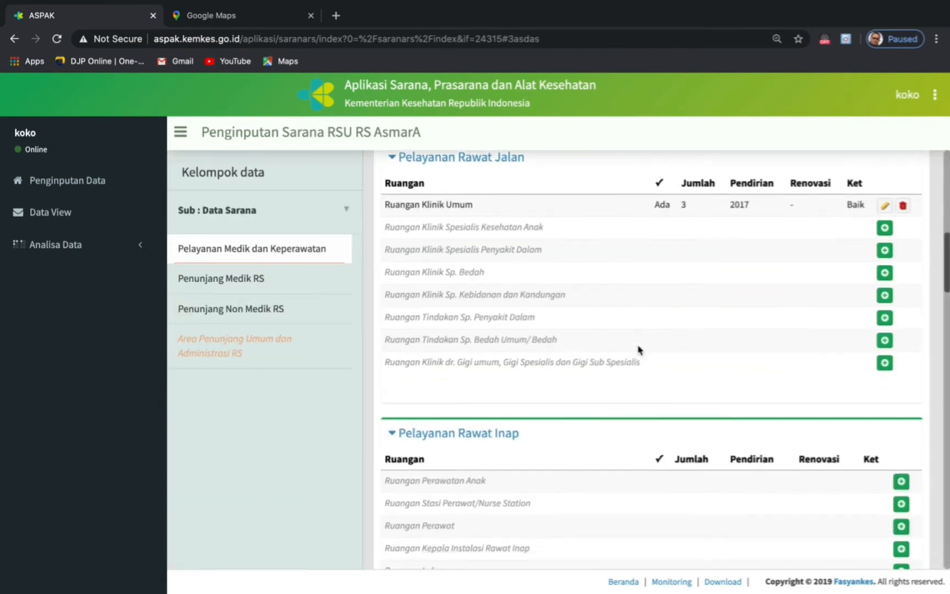
- Add Ruangan Klinik Spesialis Penyakit Dalam as available, condition Rusak brt, built 2017
scroll(639, 350, down, 2)
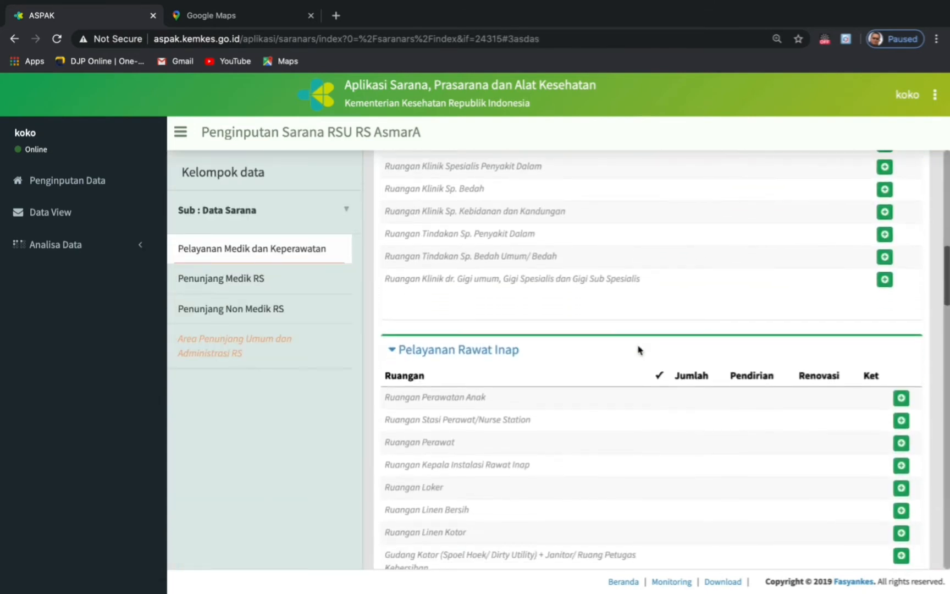
scroll(639, 350, up, 3)
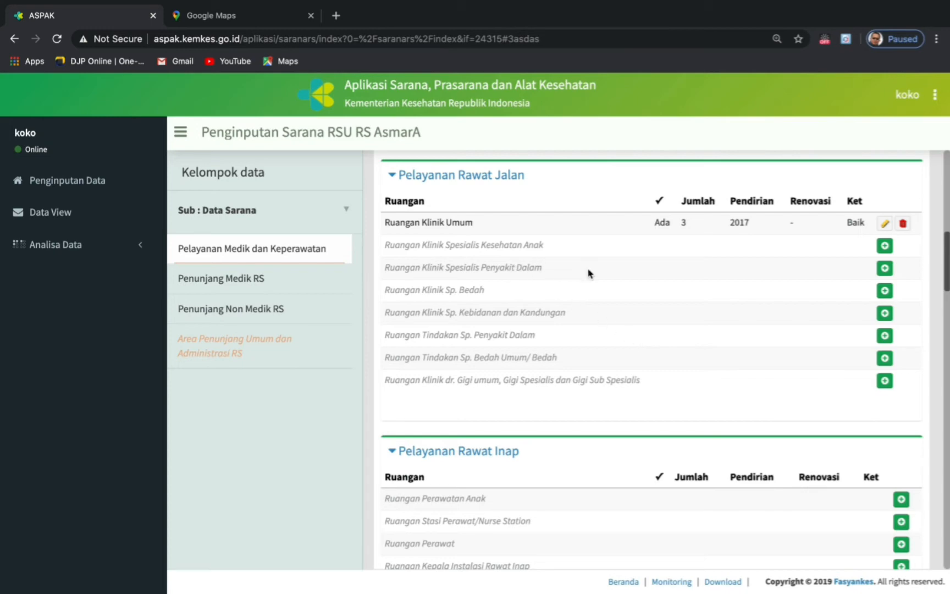
click(885, 269)
click(597, 214)
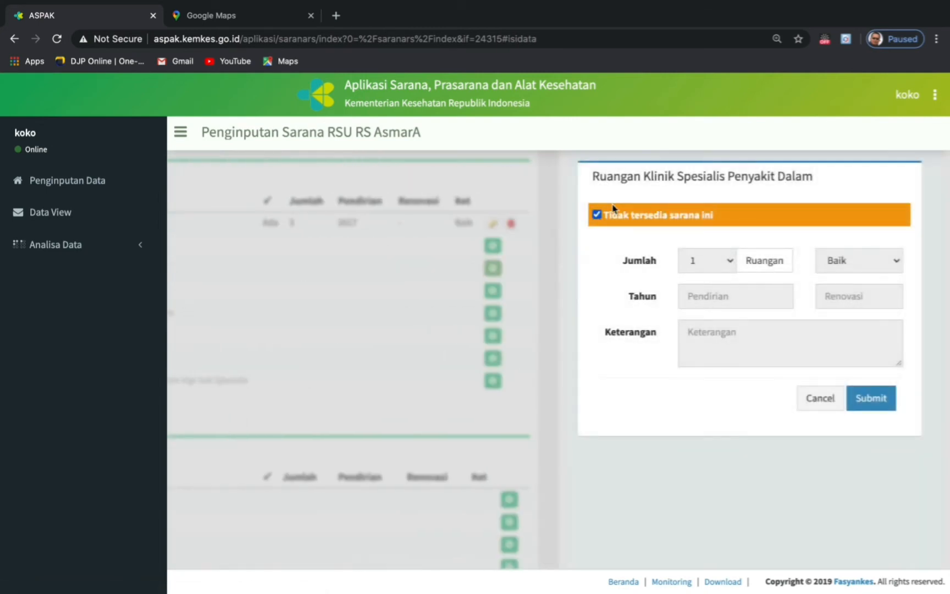
click(597, 214)
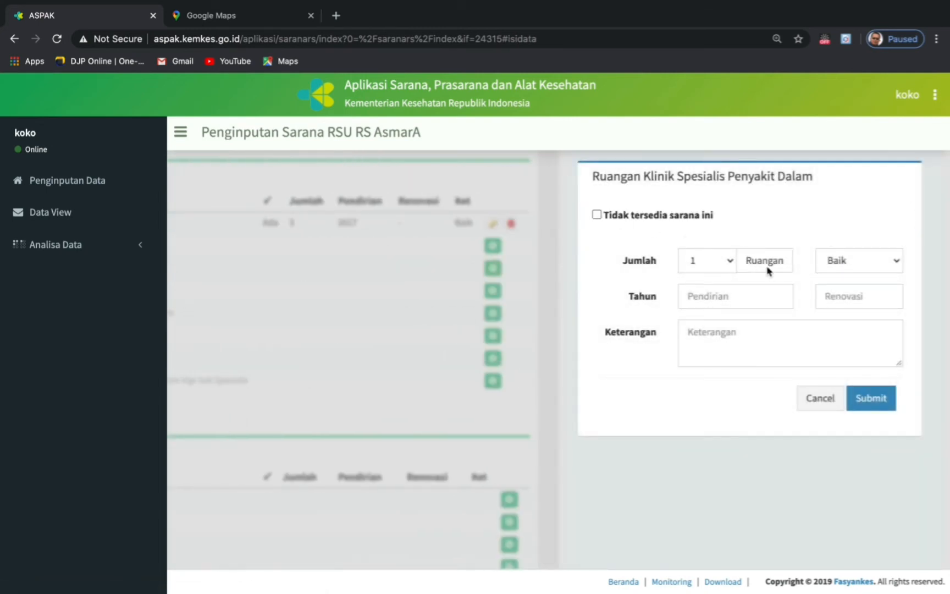
click(895, 267)
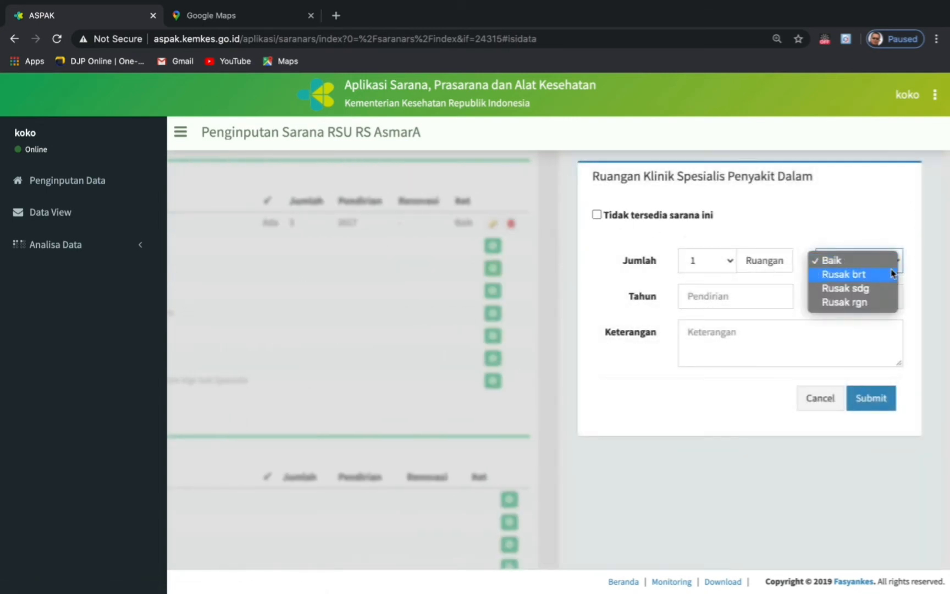
click(852, 275)
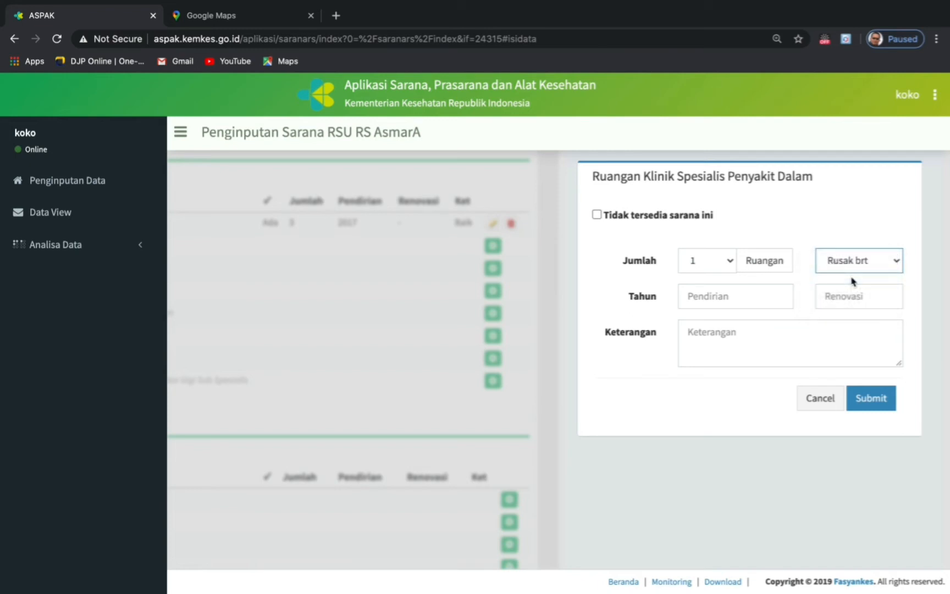
click(741, 297)
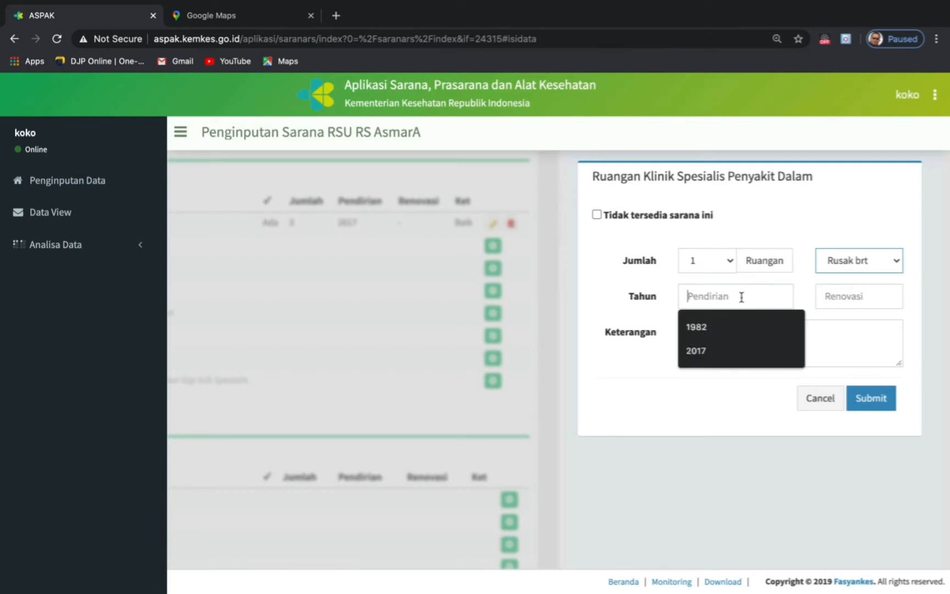
click(715, 351)
- Submit it with remark 'Belum memiliki ruangan. masih bergabung dengan ruangan poliklinik/dr. umum'
click(710, 330)
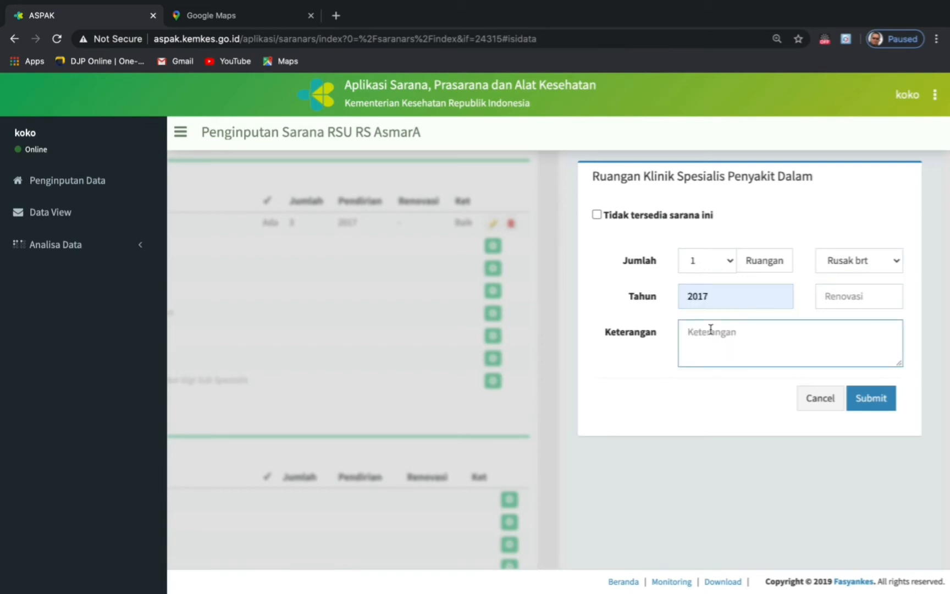
text(Belum memiliki ruangan)
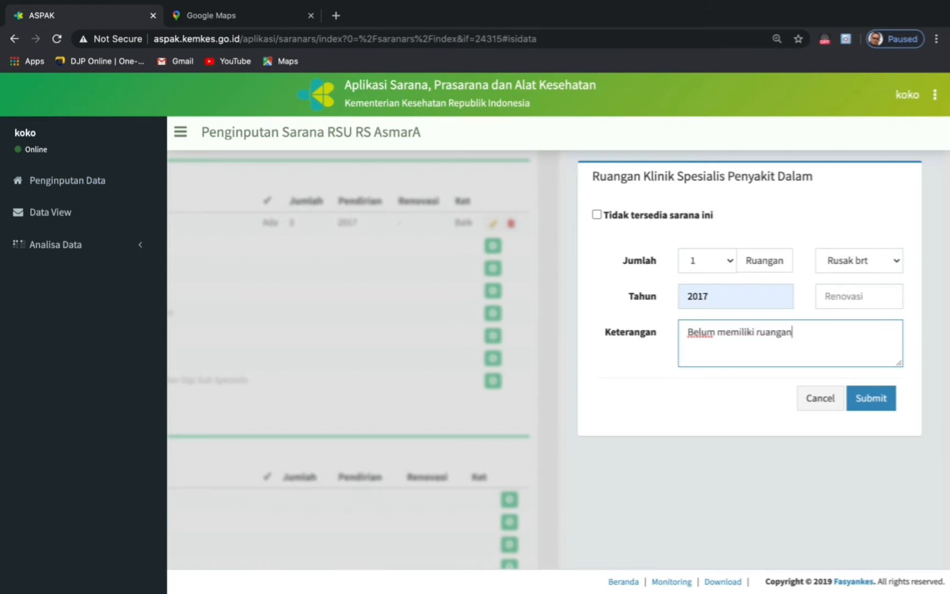
text(. masih bergabung)
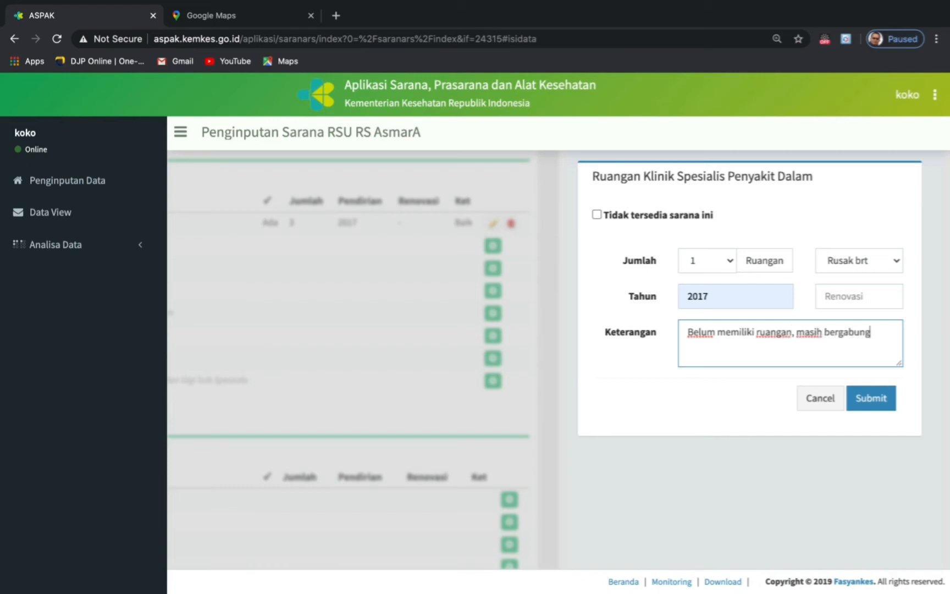
text( dengan ruangan)
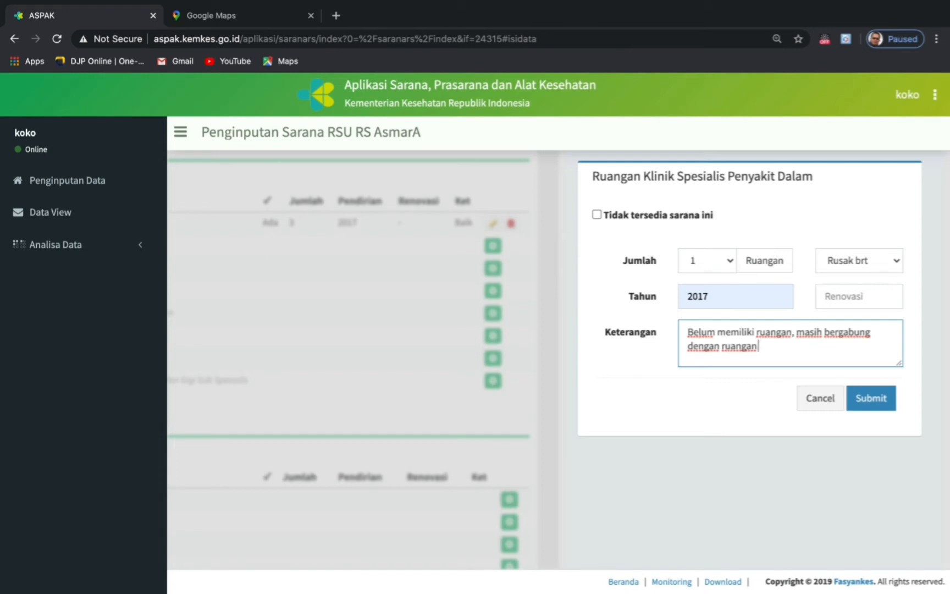
text(poliklinik umum)
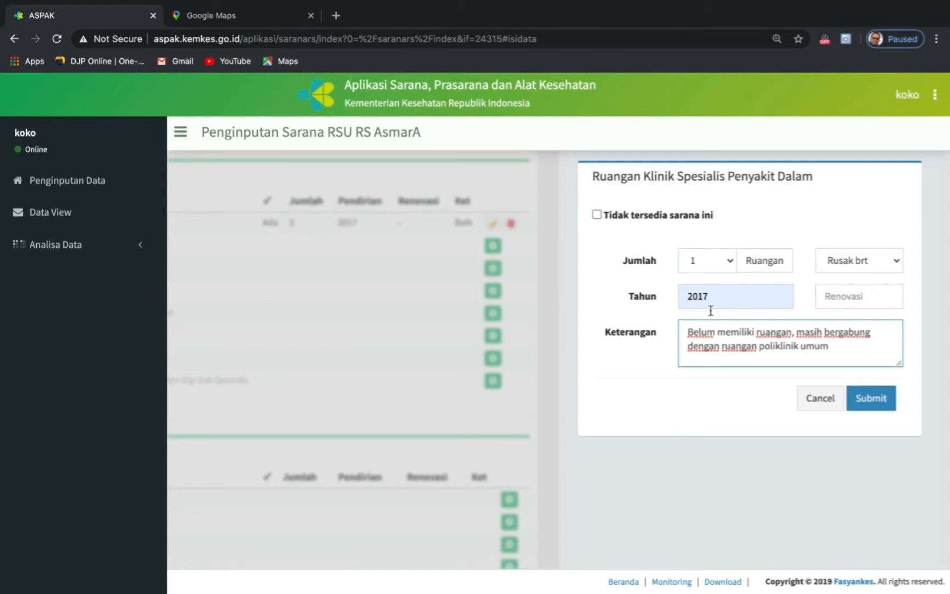
click(799, 346)
text(/dr.)
click(873, 410)
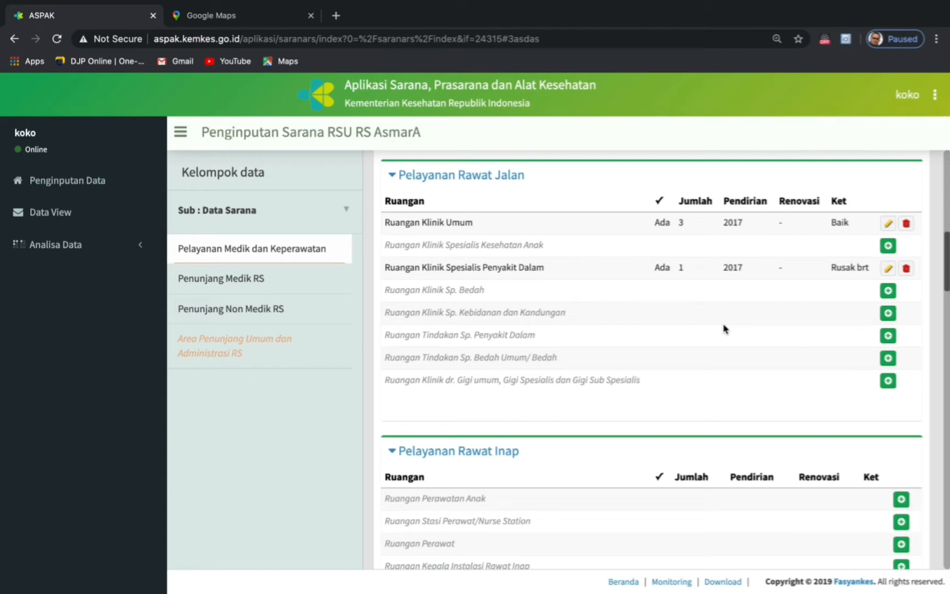
scroll(724, 328, down, 1)
scroll(723, 329, up, 4)
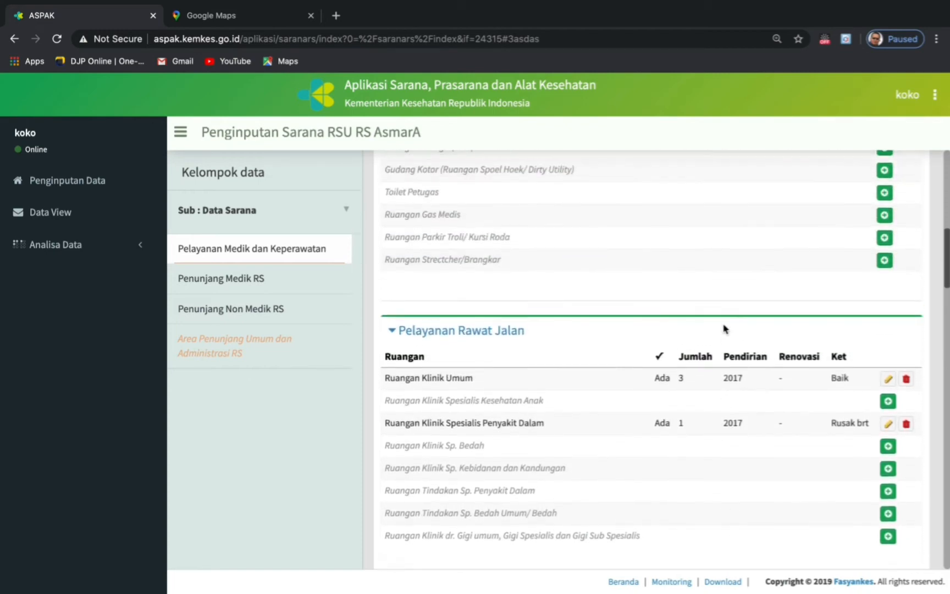
scroll(724, 328, up, 4)
scroll(723, 328, down, 3)
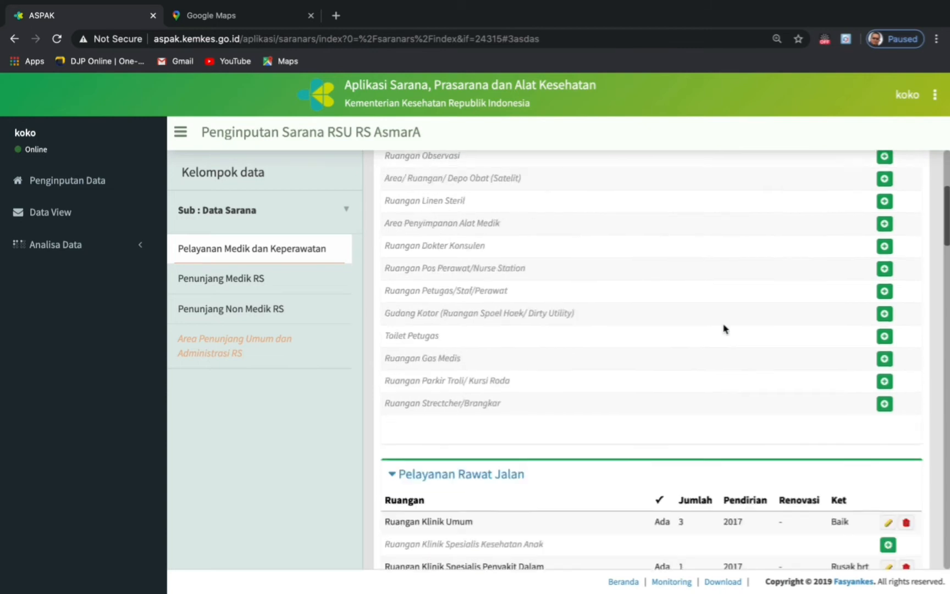
scroll(724, 329, down, 1)
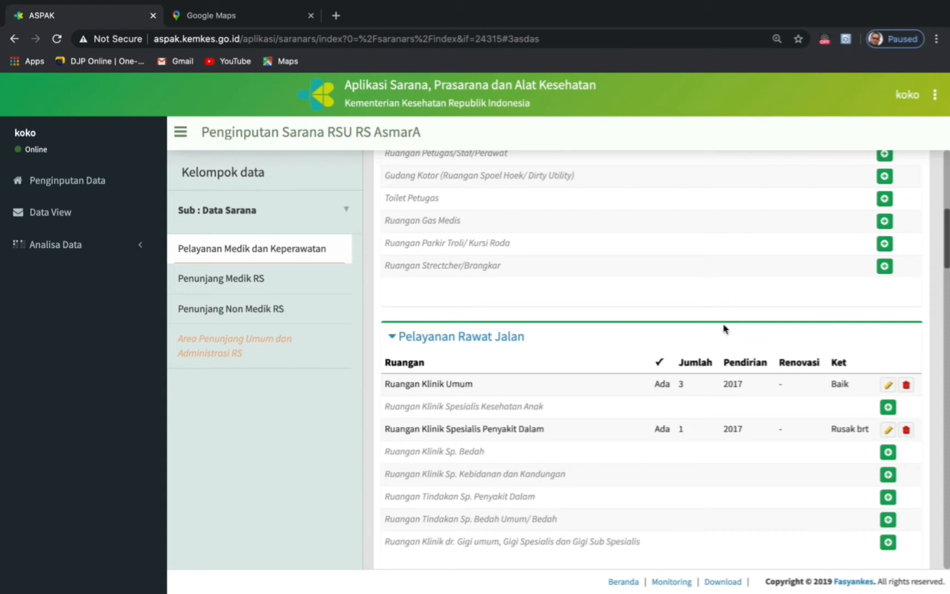
scroll(723, 328, down, 3)
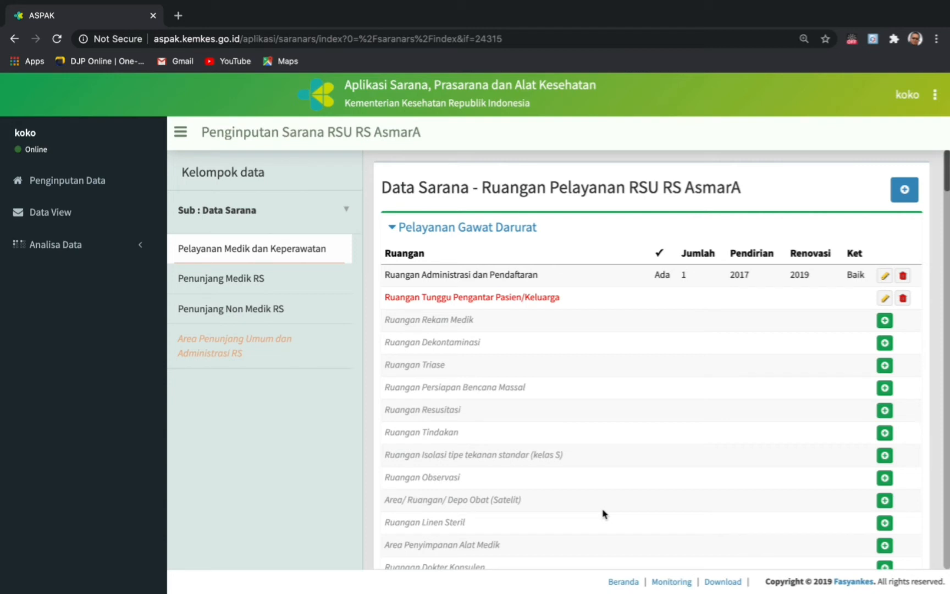
scroll(456, 451, down, 3)
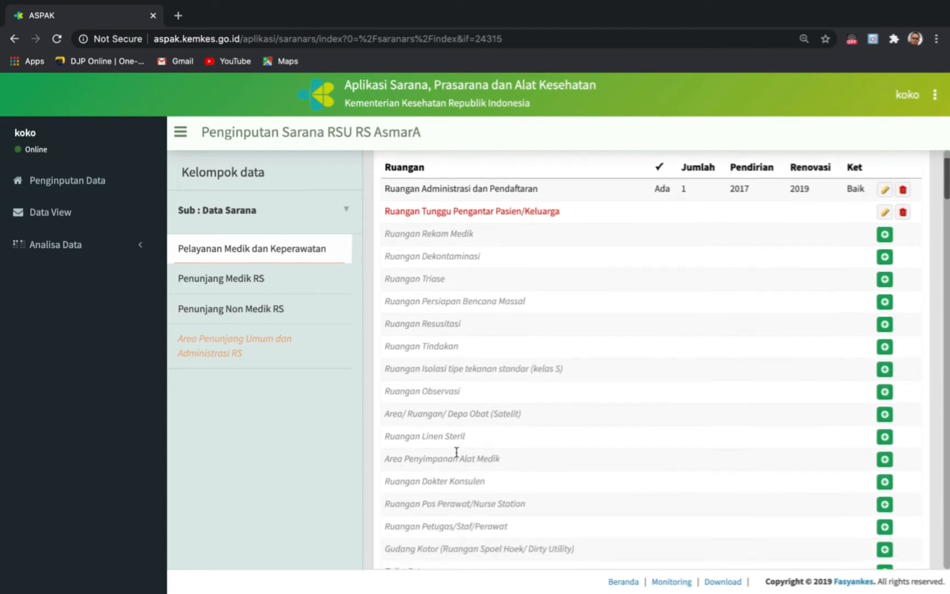
scroll(457, 452, down, 5)
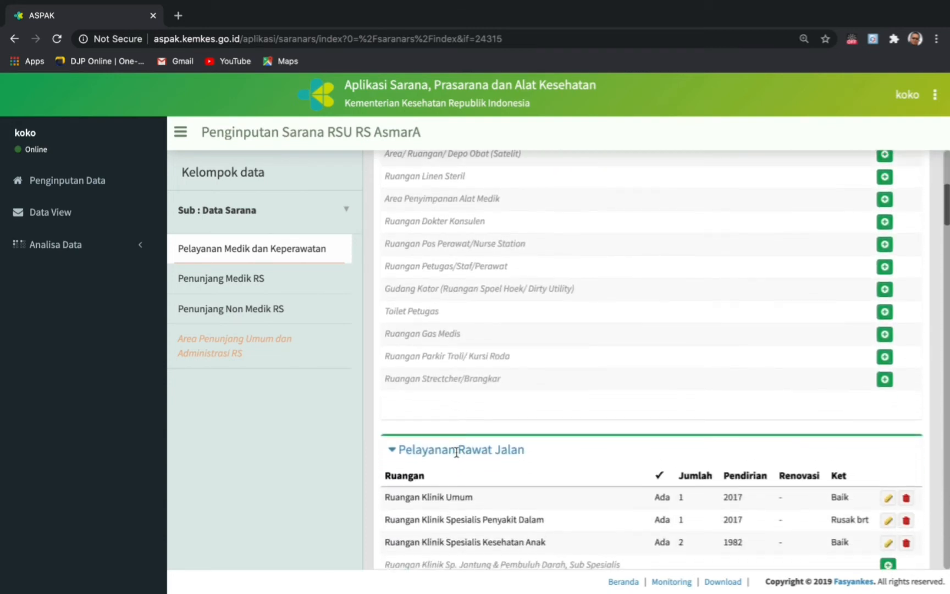
scroll(456, 452, up, 3)
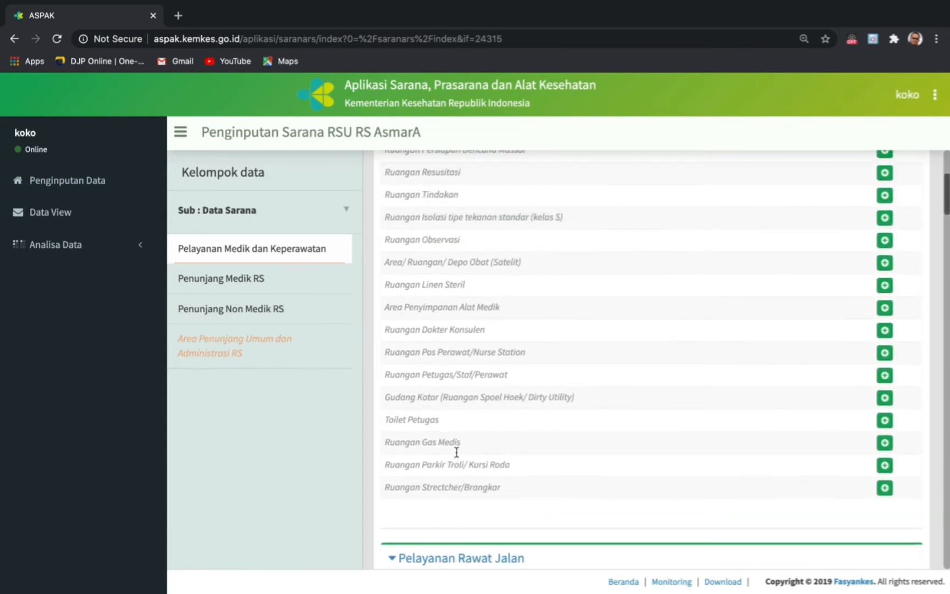
scroll(457, 452, up, 4)
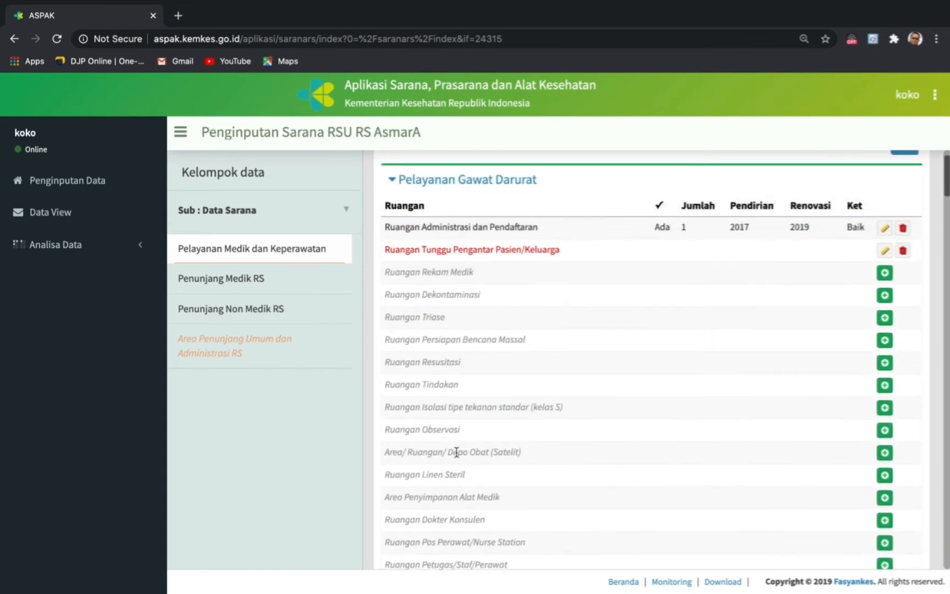
scroll(456, 452, down, 3)
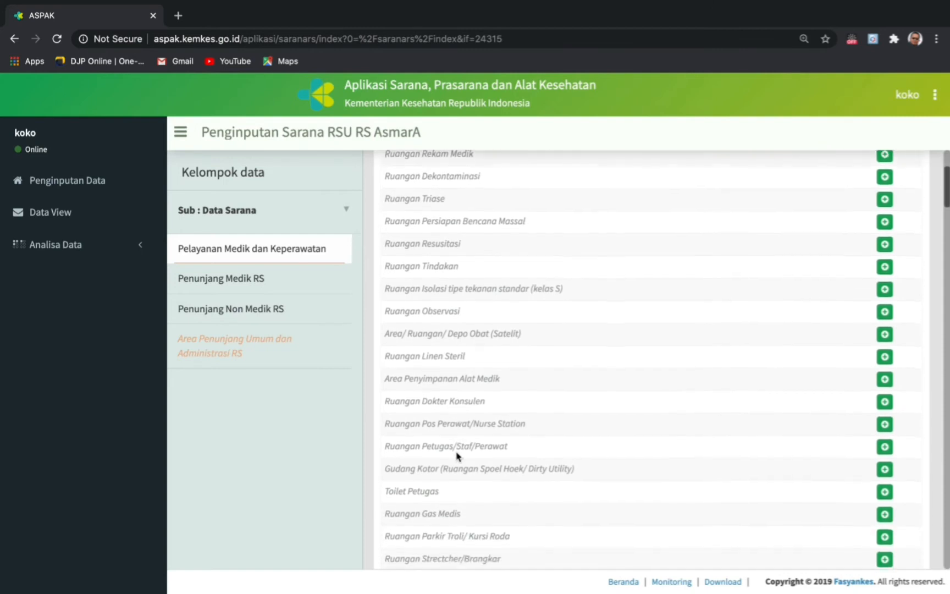
scroll(456, 454, down, 3)
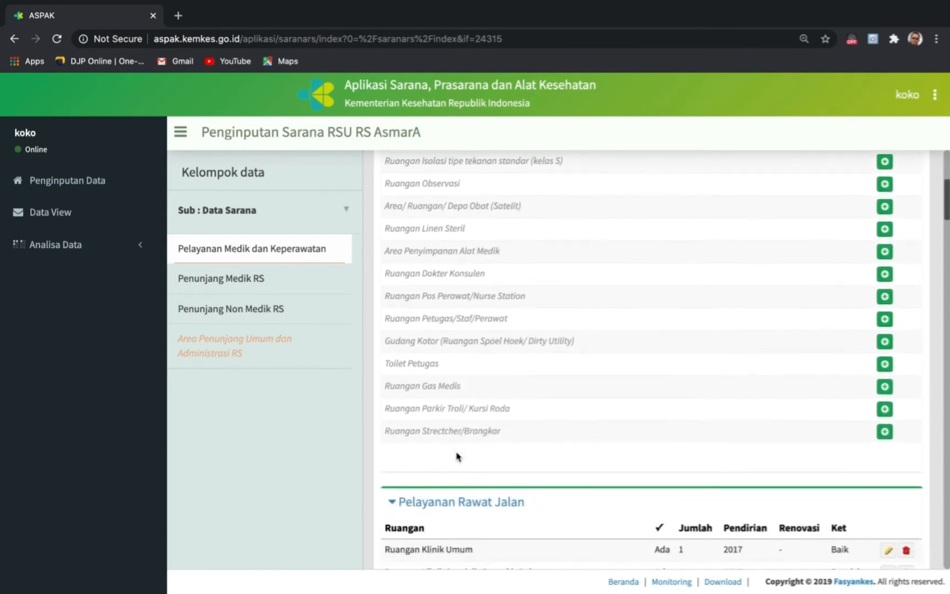
scroll(457, 455, up, 2)
scroll(457, 454, up, 2)
scroll(456, 454, down, 3)
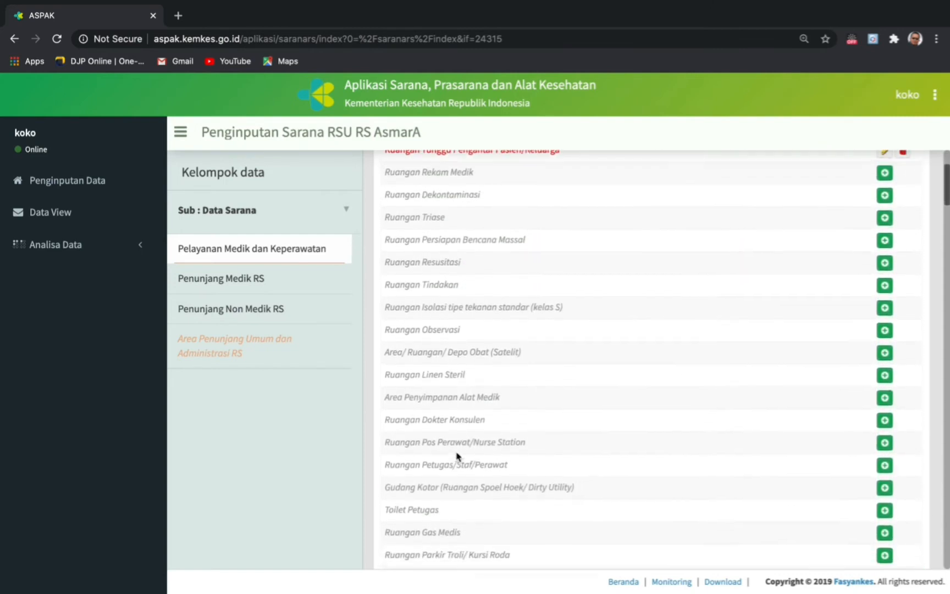
scroll(457, 455, down, 1)
scroll(457, 454, up, 6)
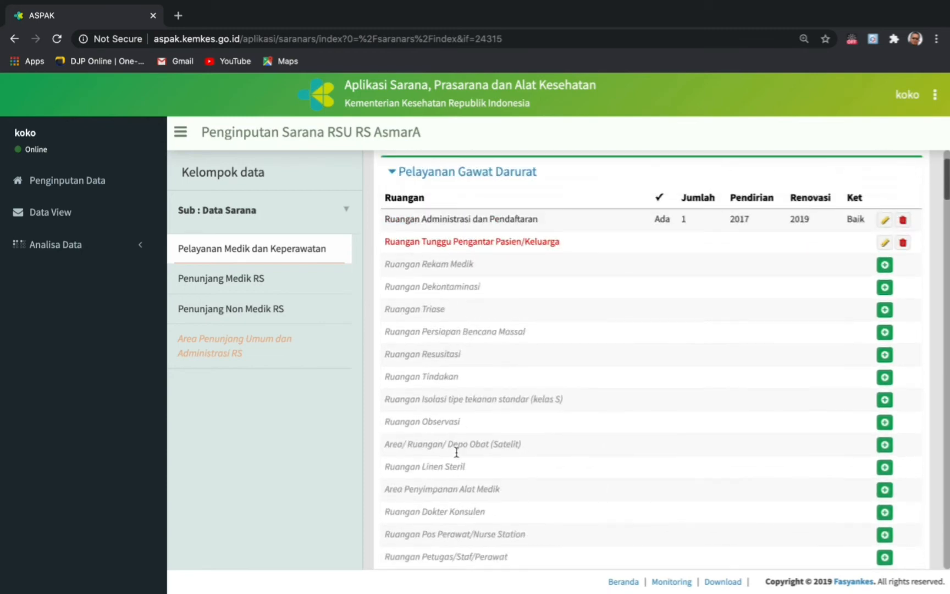
scroll(456, 452, down, 1)
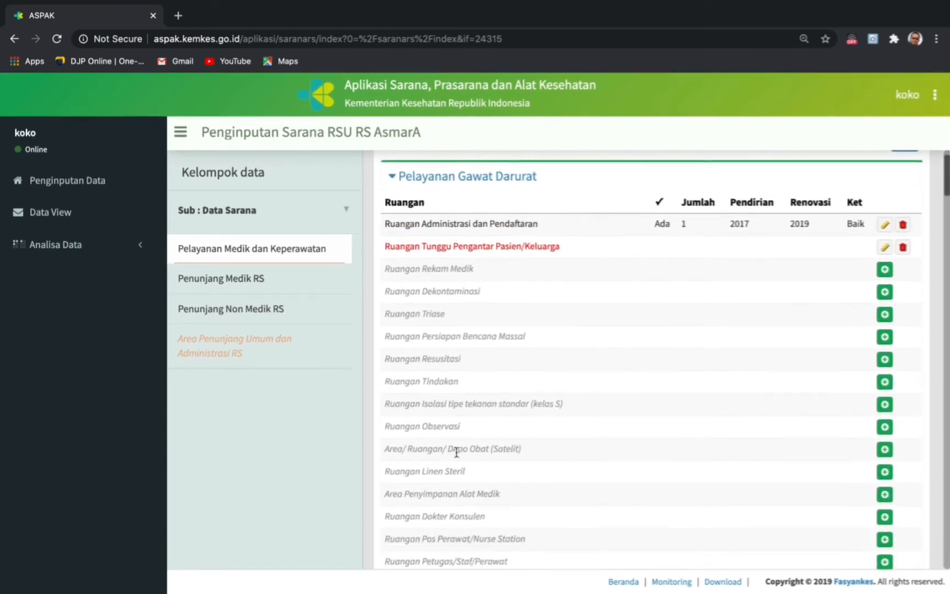
scroll(456, 451, up, 2)
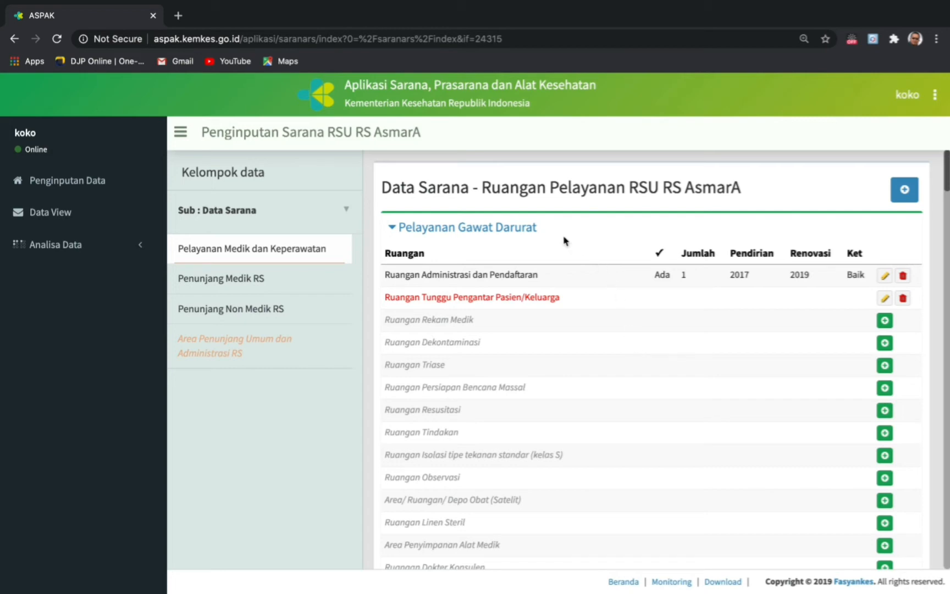
- Collapse the Gawat Darurat, Rawat Jalan and Rawat Inap sections and open the Nomenklatur Sarana catalogue
click(508, 234)
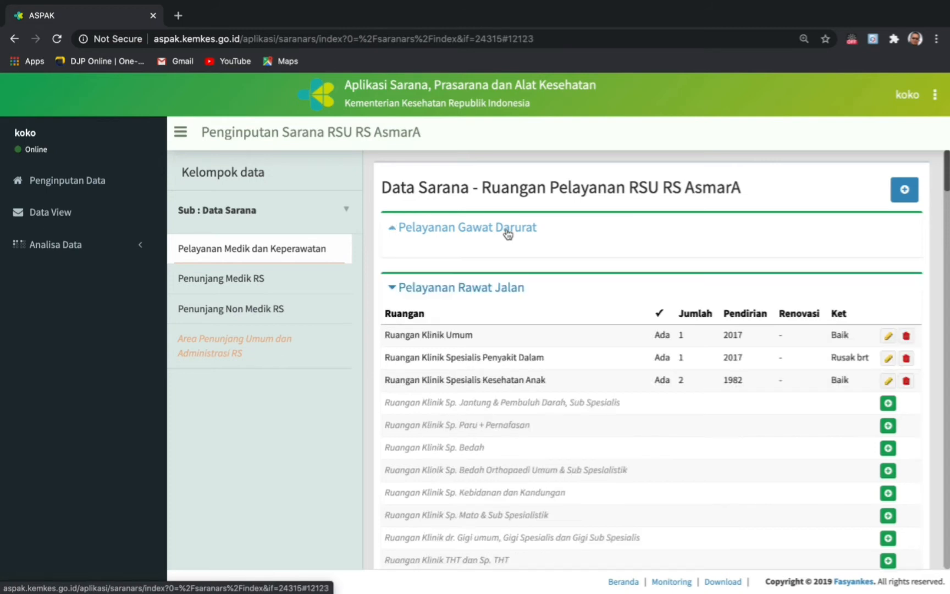
click(495, 287)
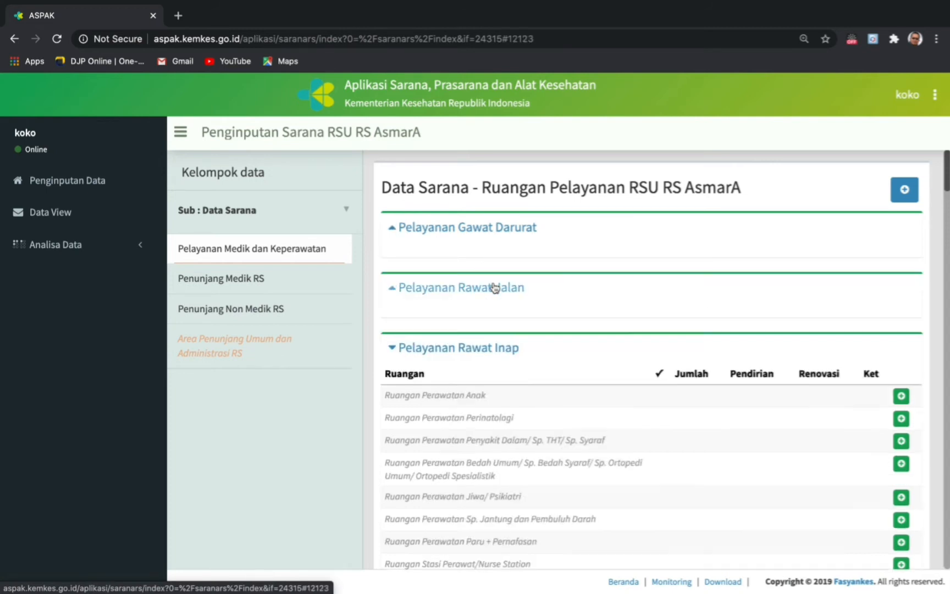
click(480, 349)
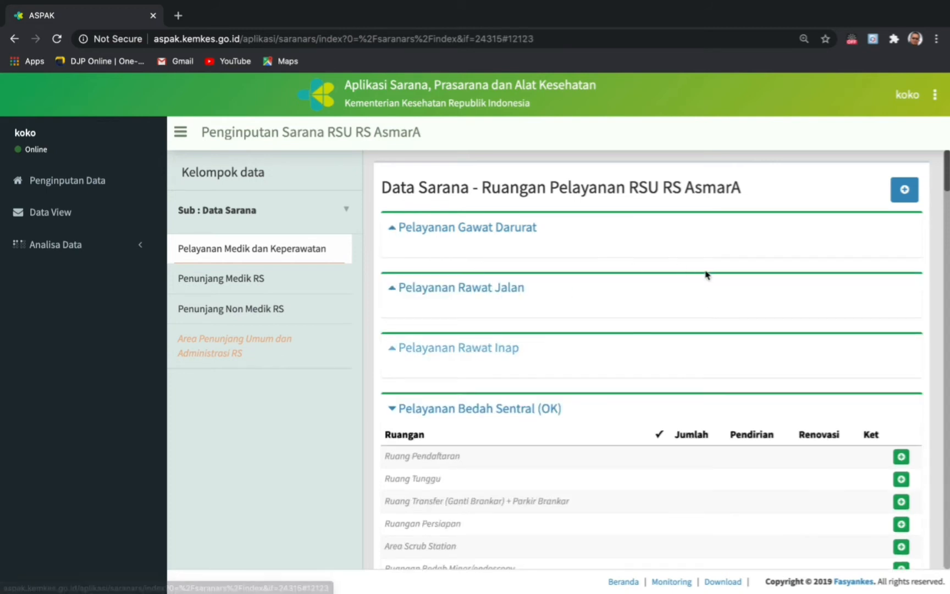
click(904, 191)
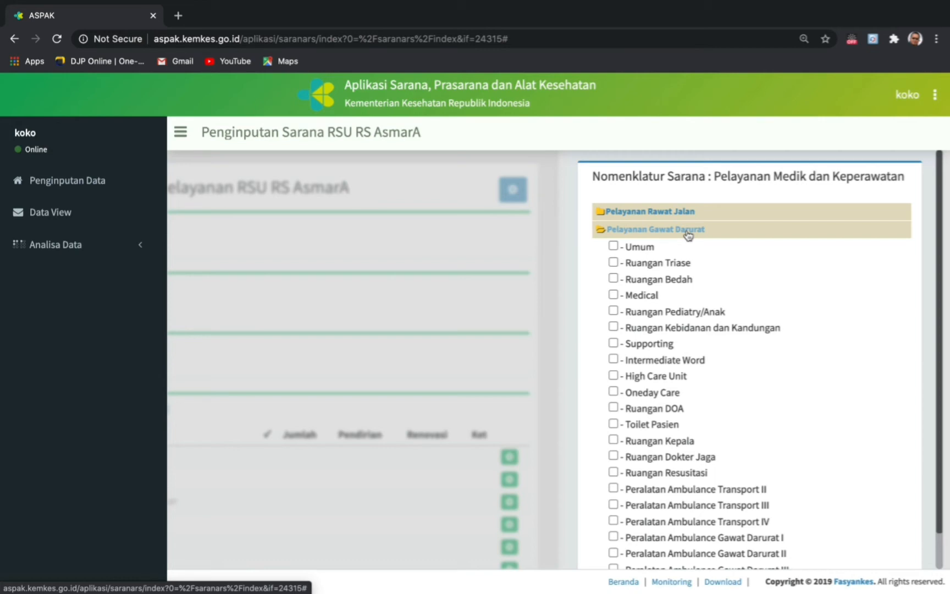
- Submit Peralatan Ambulance Gawat Darurat I from the catalogue with Tambah data
scroll(728, 473, down, 3)
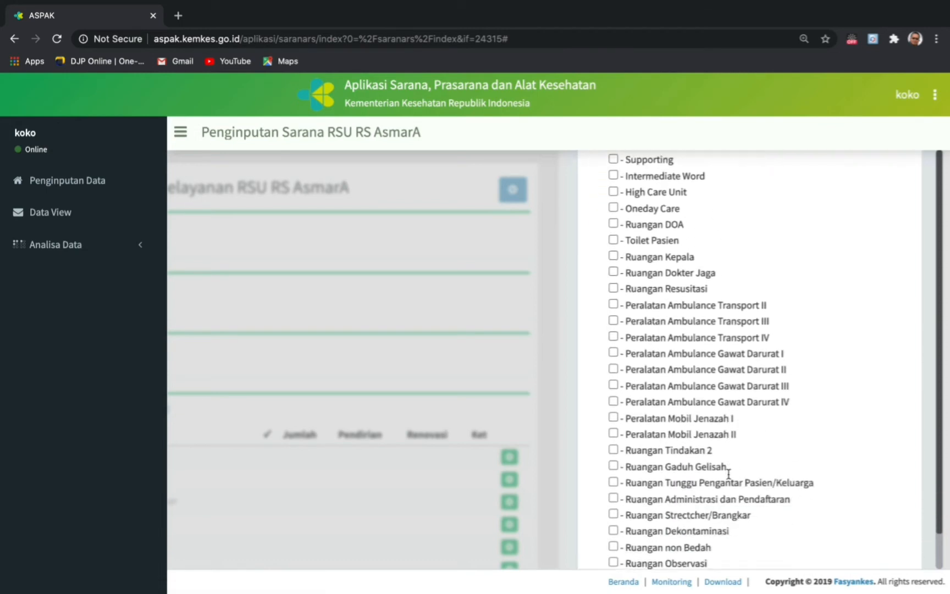
scroll(729, 474, down, 1)
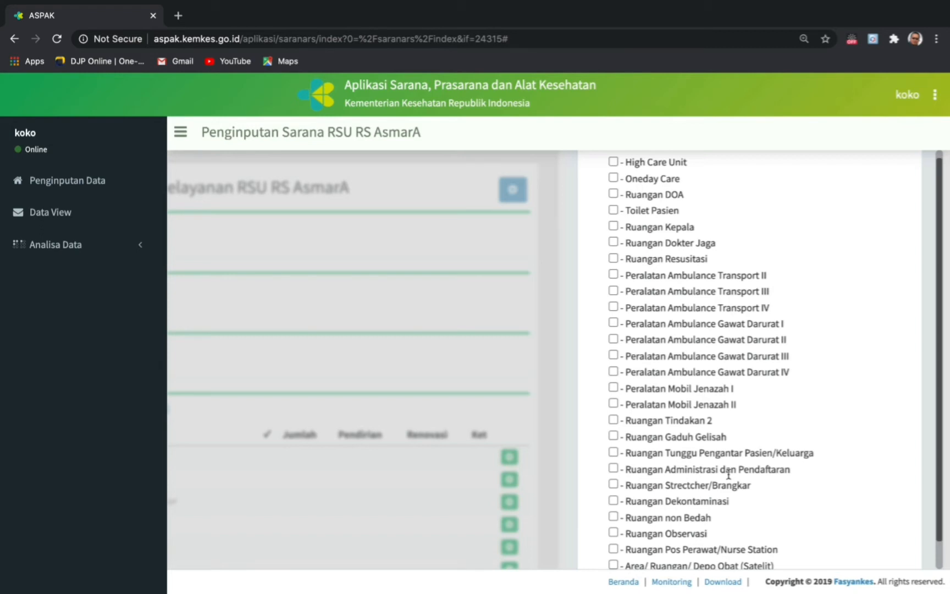
scroll(743, 390, down, 1)
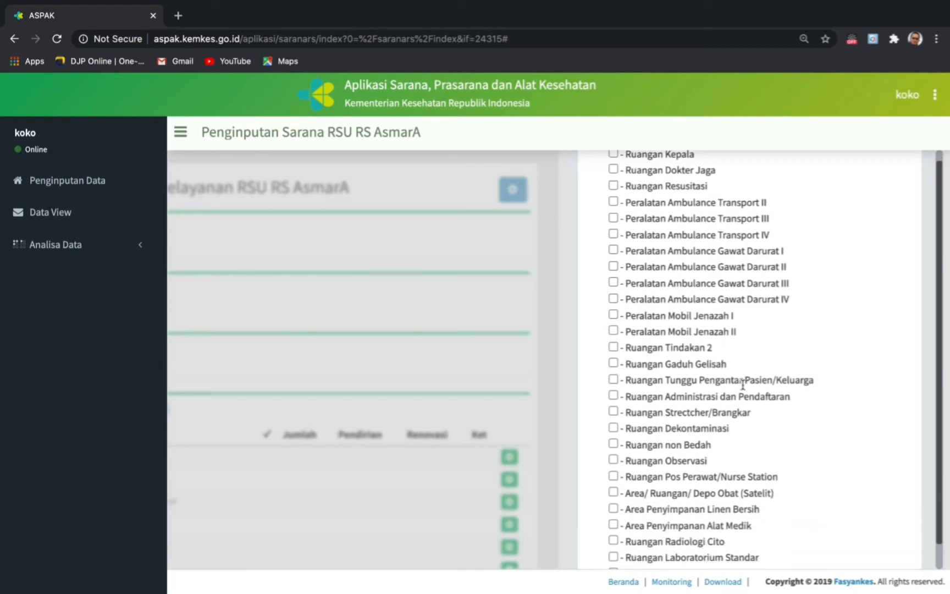
scroll(742, 388, down, 2)
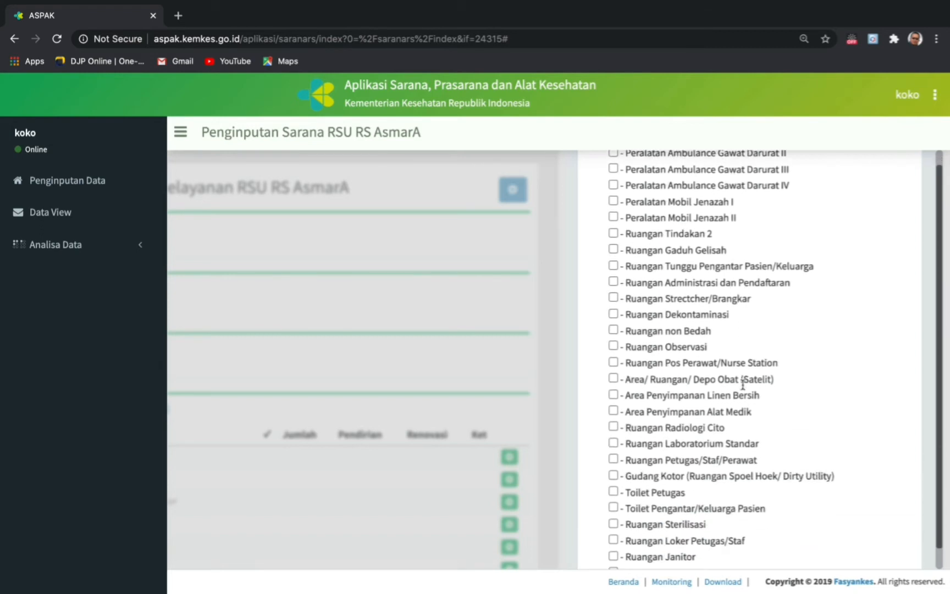
scroll(742, 385, up, 3)
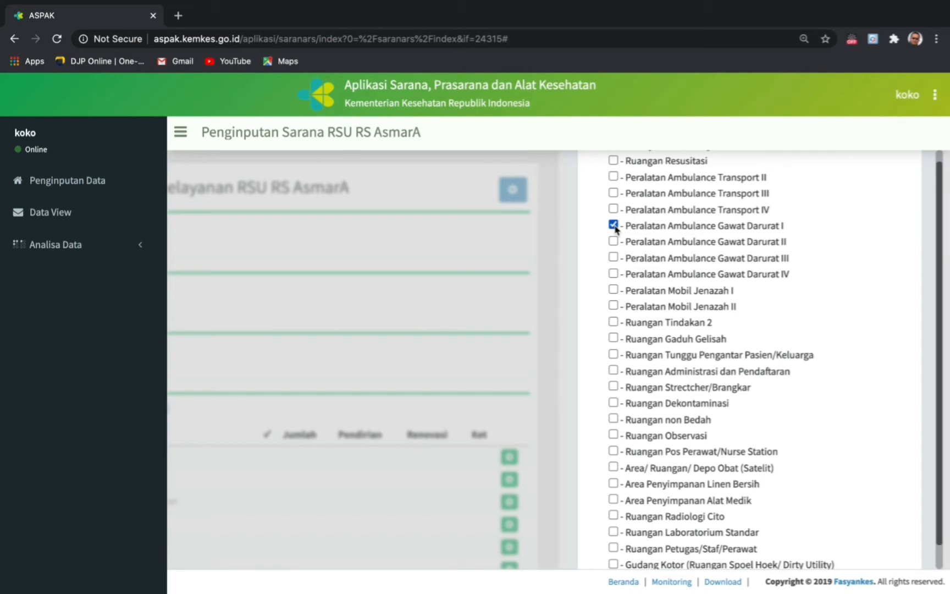
scroll(615, 228, down, 12)
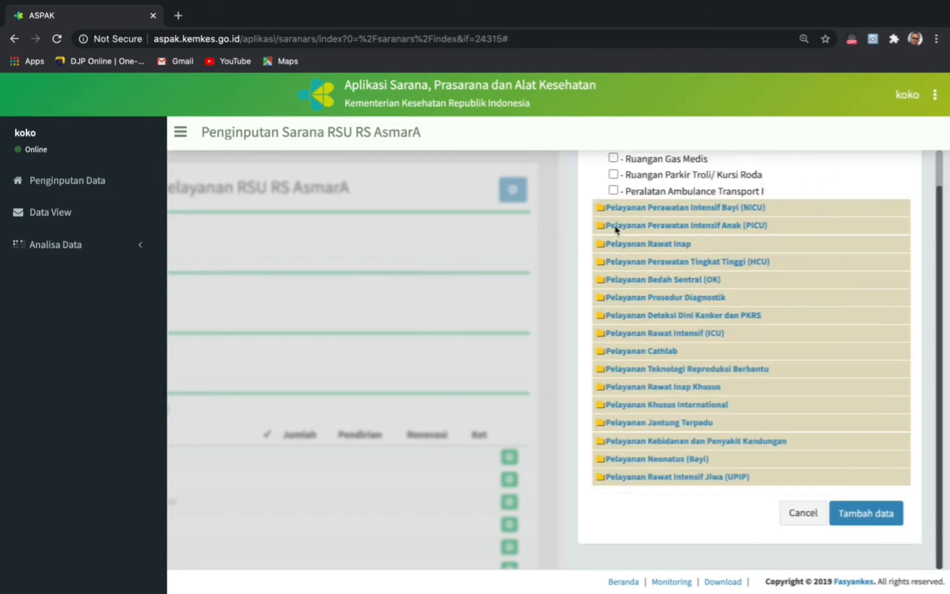
click(866, 522)
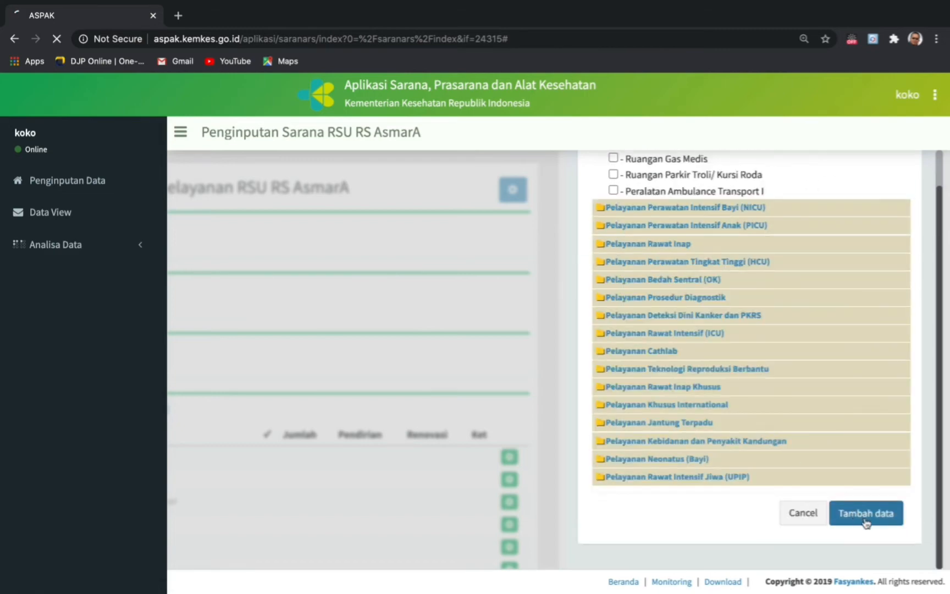
scroll(673, 458, down, 3)
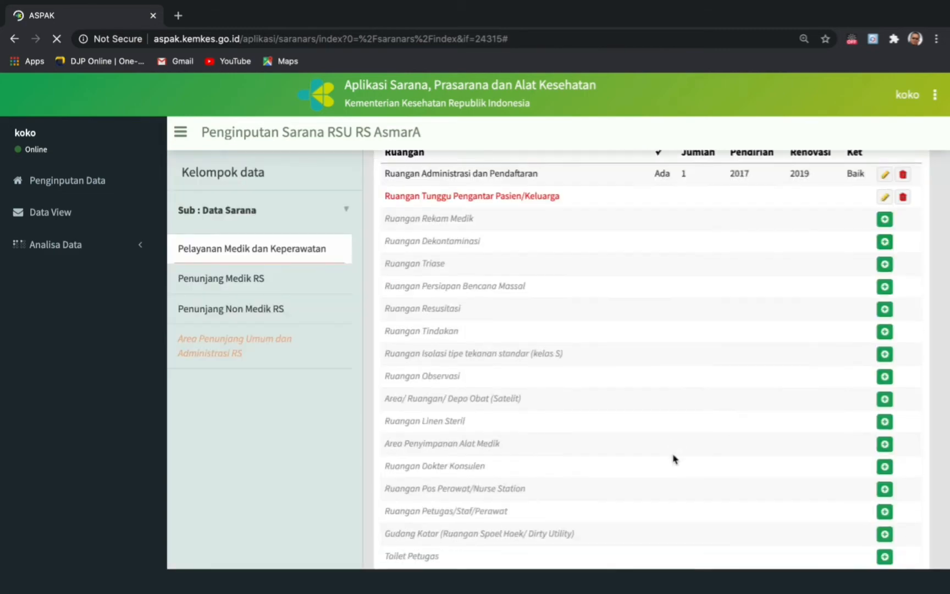
- Scroll to the end of the Gawat Darurat list and open the Peralatan Ambulance Gawat Darurat I entry form
scroll(673, 459, down, 5)
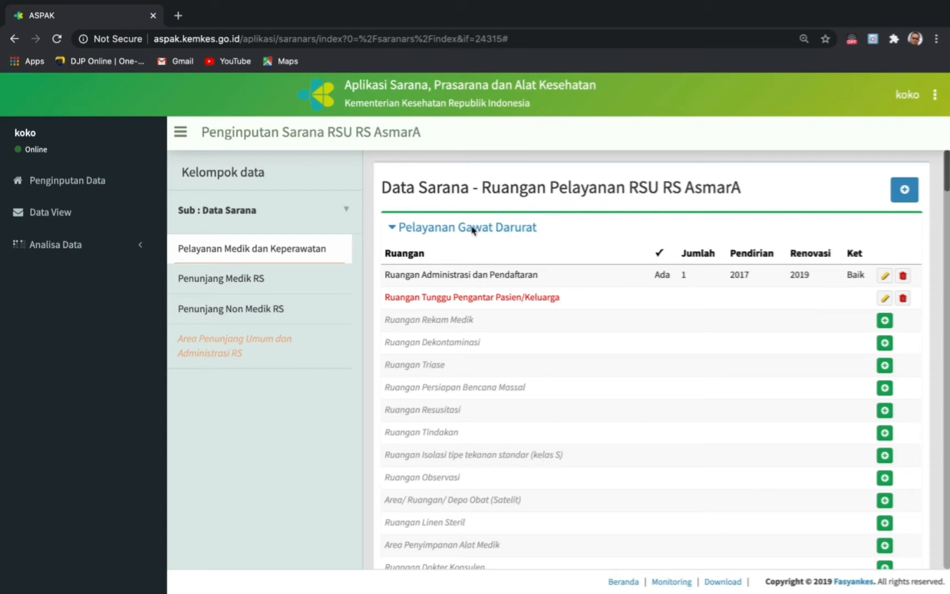
scroll(568, 392, down, 5)
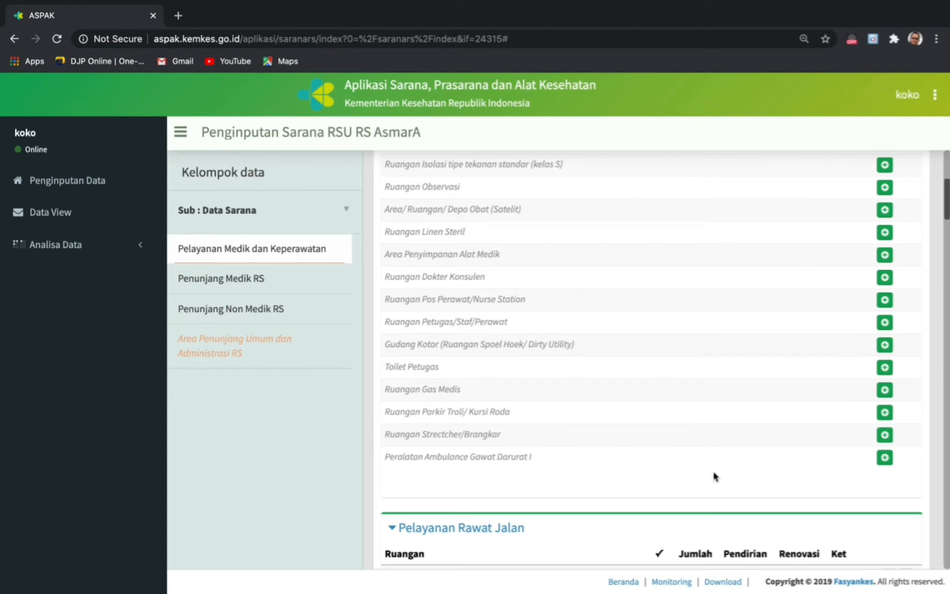
click(884, 460)
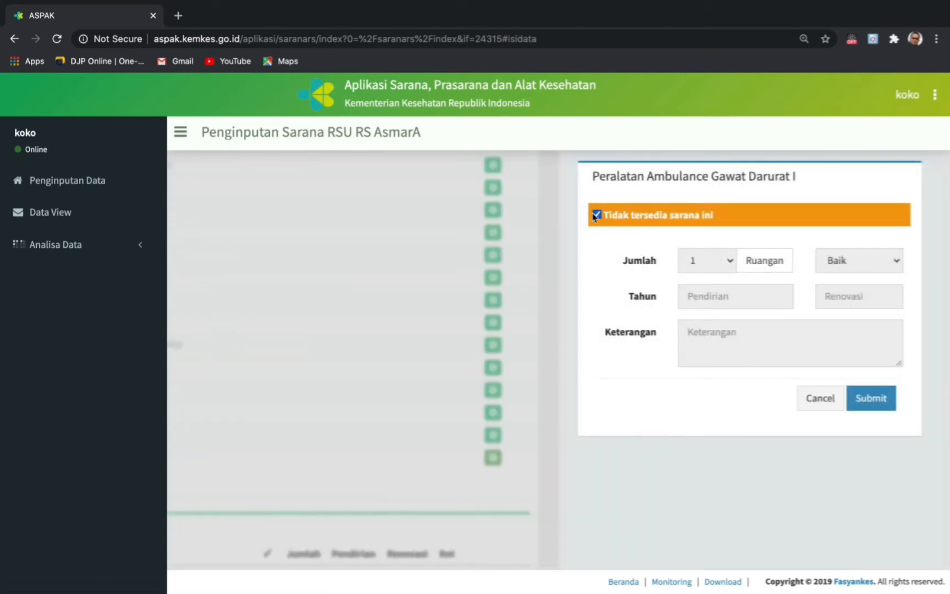
- Mark the ambulance equipment available with 1 unit, condition Baik, established 2017, and submit it
click(597, 216)
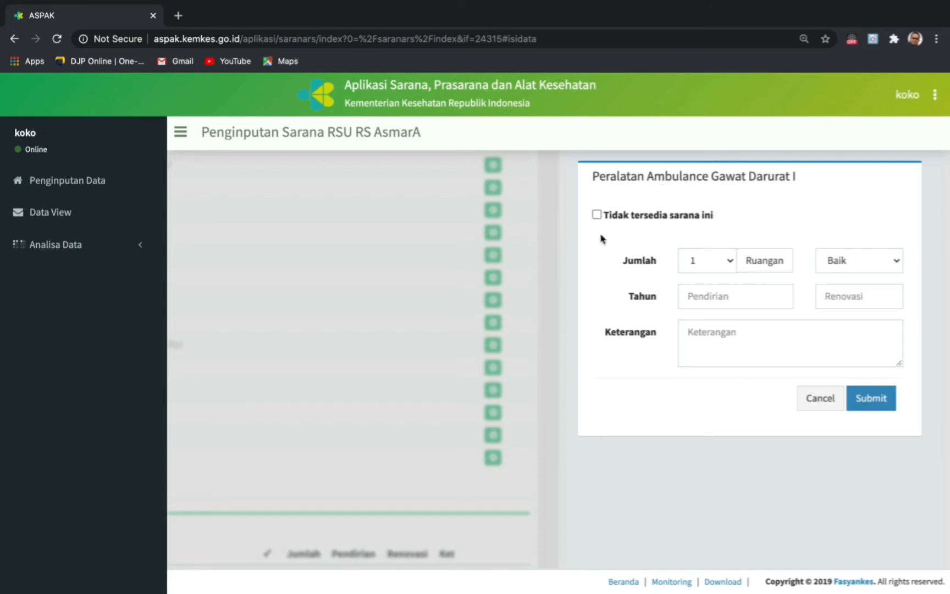
click(719, 297)
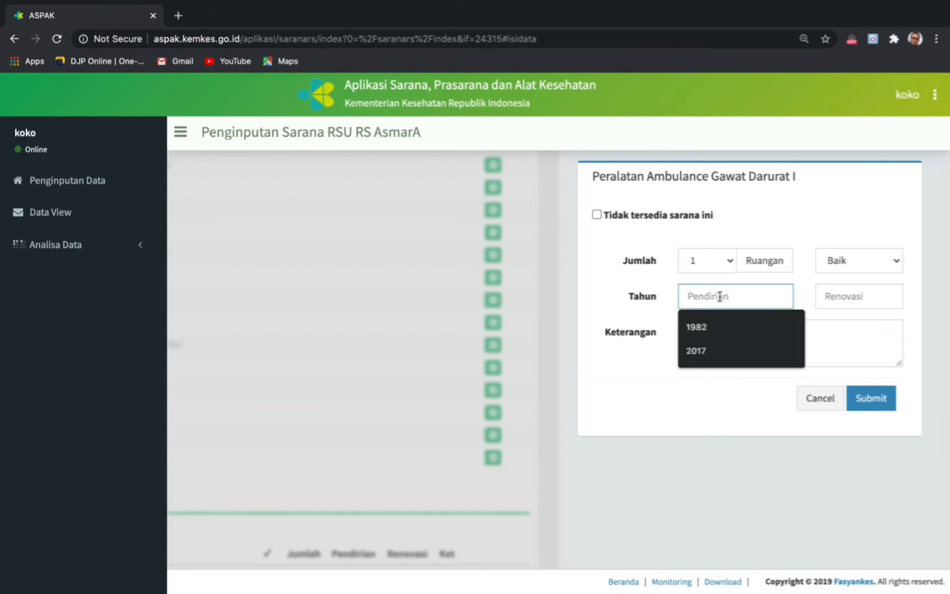
click(696, 351)
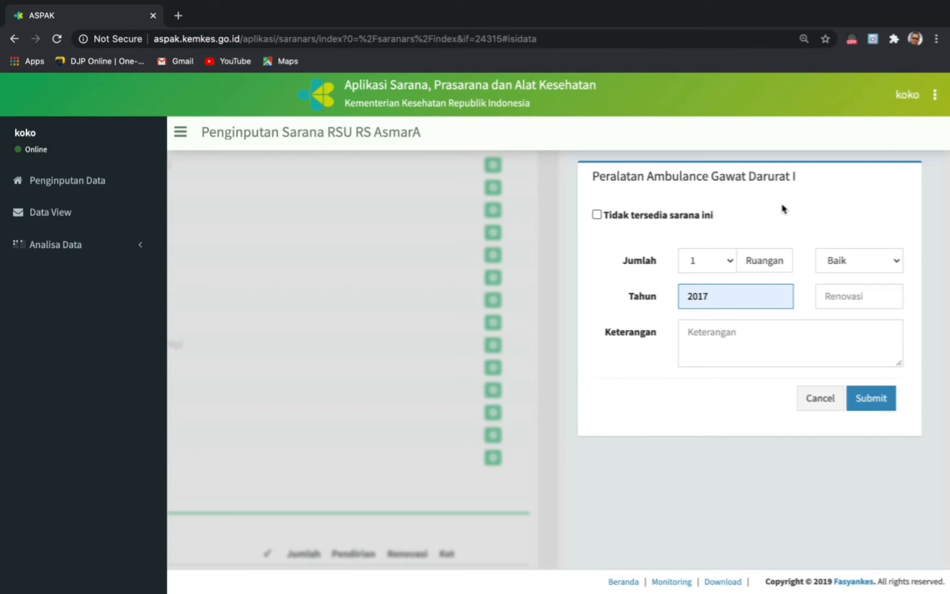
click(874, 400)
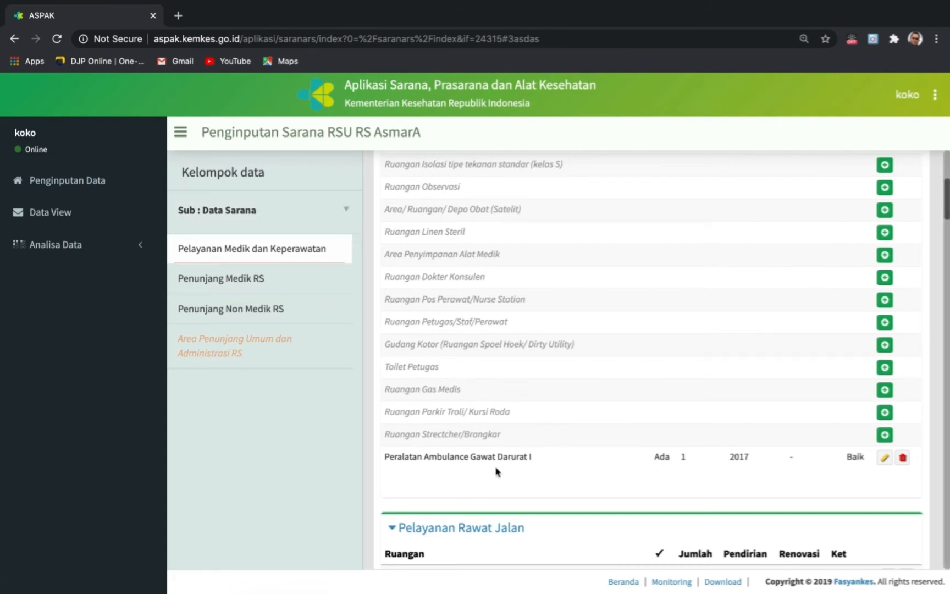
- Open Data Alat Kesehatan and select Ruangan Klinik Spesialis Penyakit Dalam
click(255, 215)
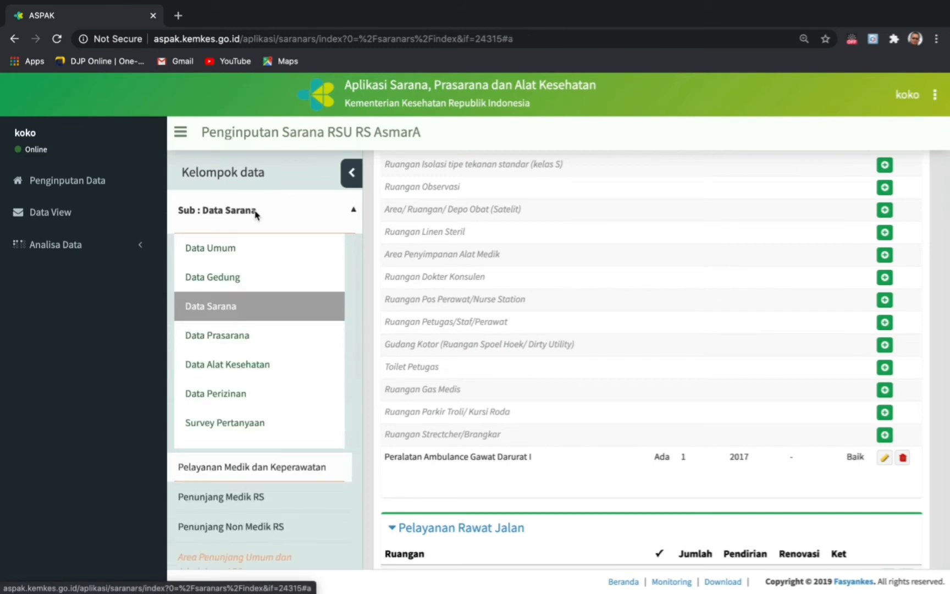
click(233, 365)
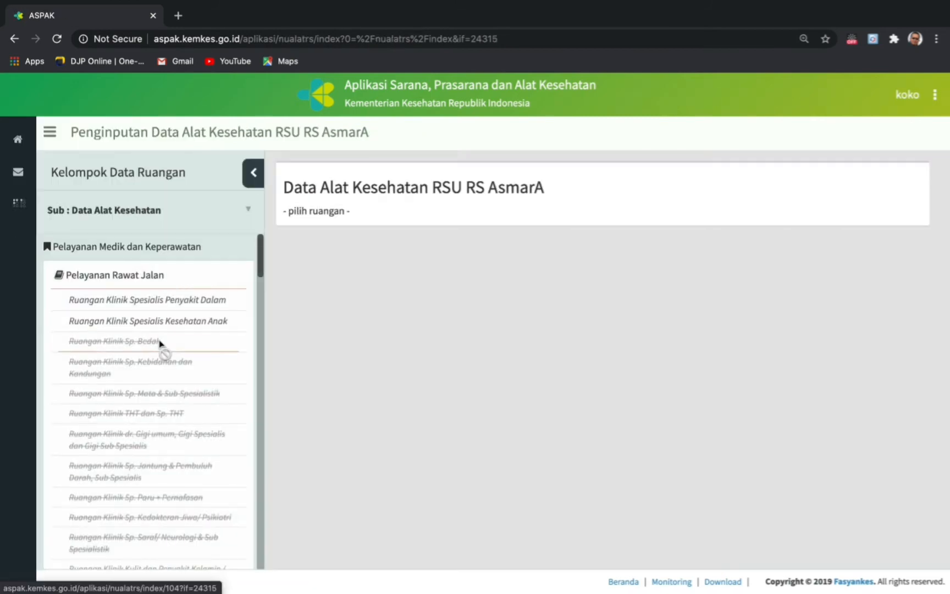
scroll(160, 348, down, 2)
scroll(161, 349, up, 2)
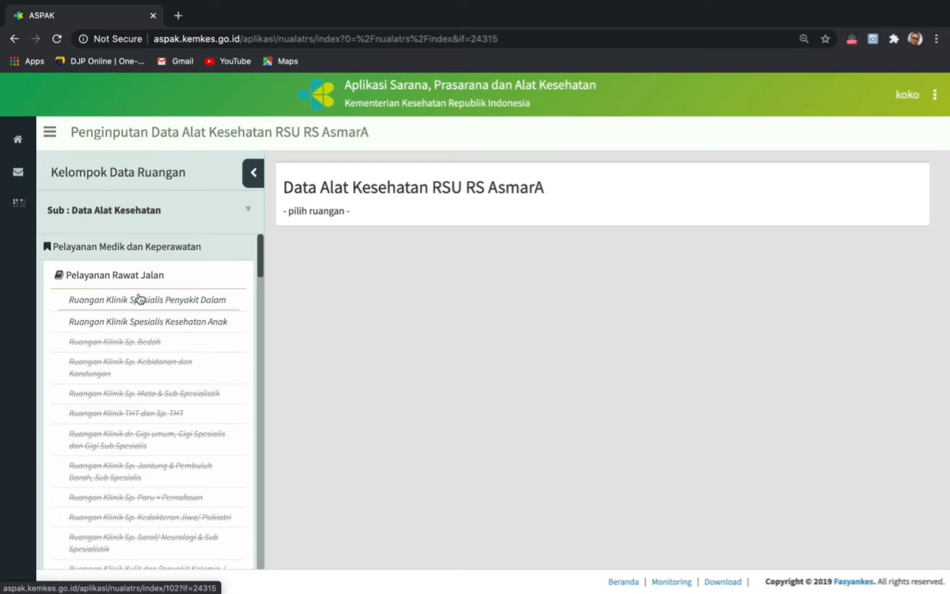
click(154, 302)
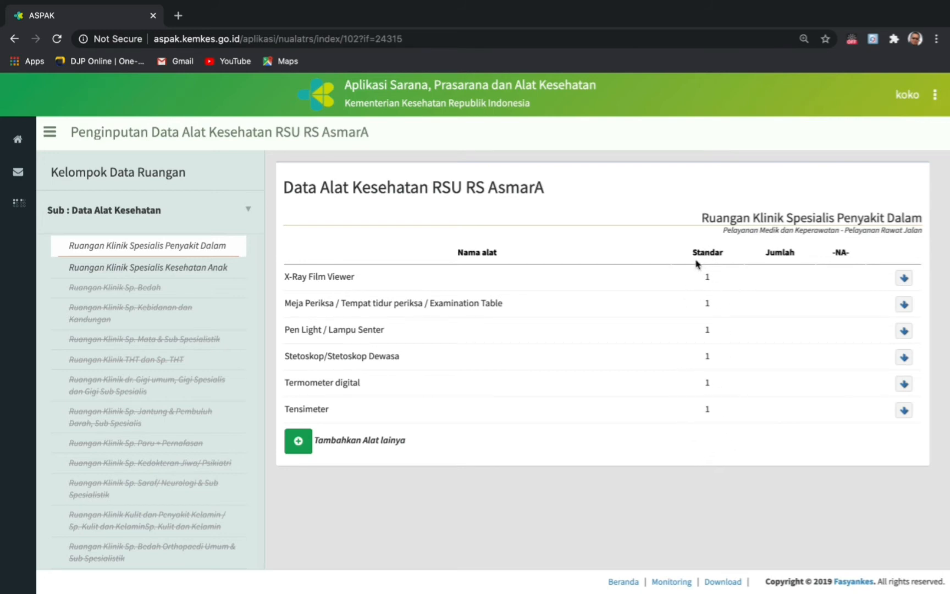
- Check the Peralatan Ambulance Gawat Darurat I list, then return to the Penyakit Dalam clinic's equipment
scroll(174, 314, down, 5)
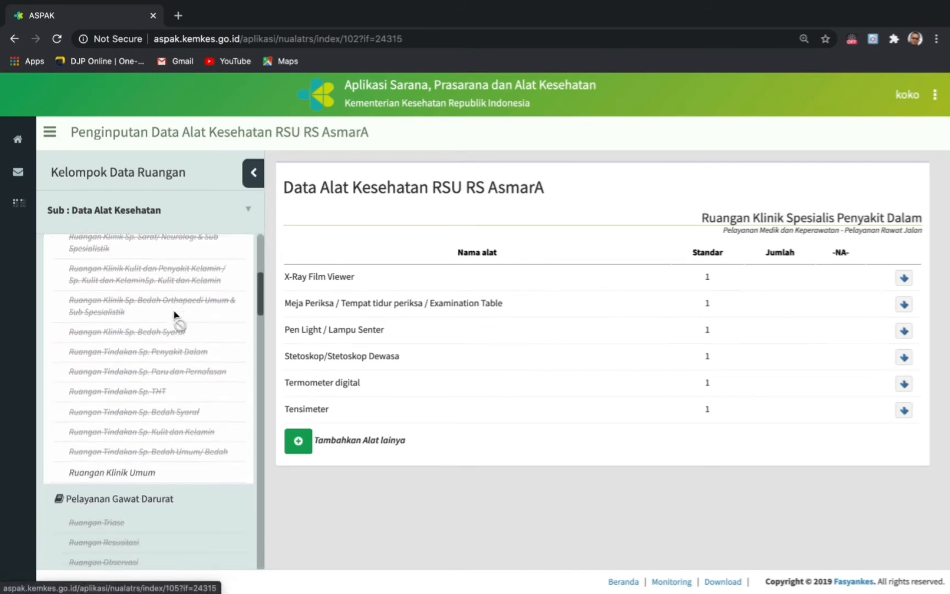
scroll(174, 313, up, 10)
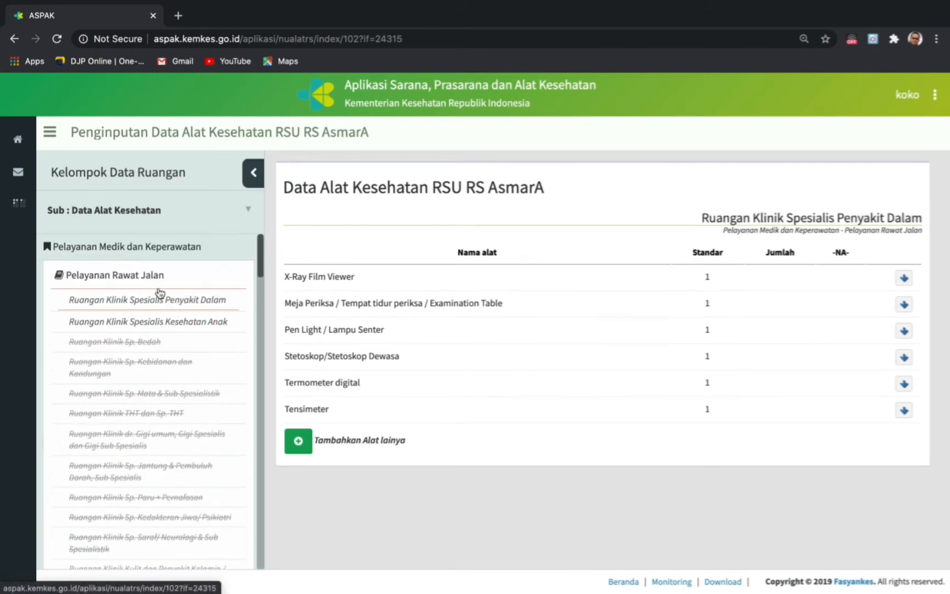
click(138, 283)
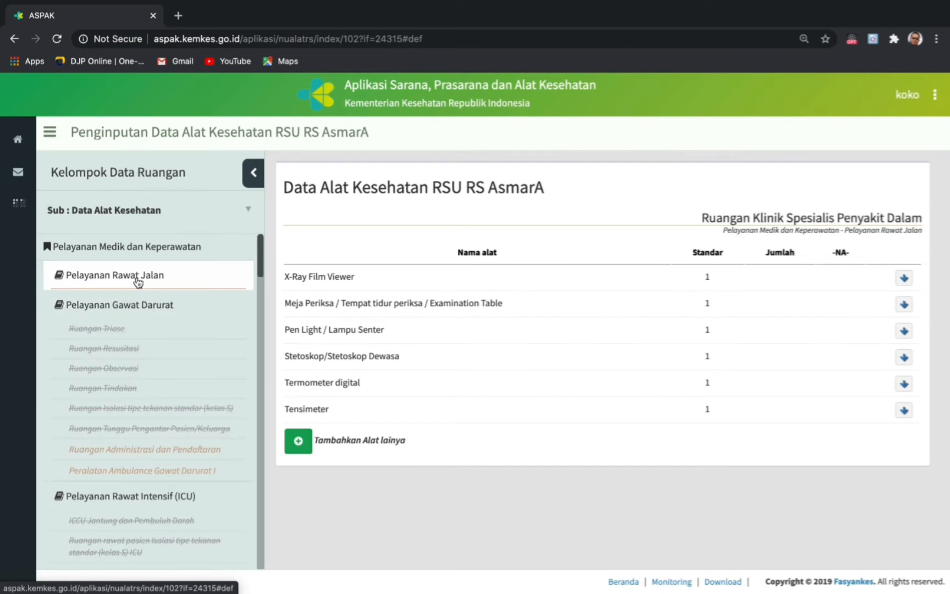
scroll(171, 394, down, 2)
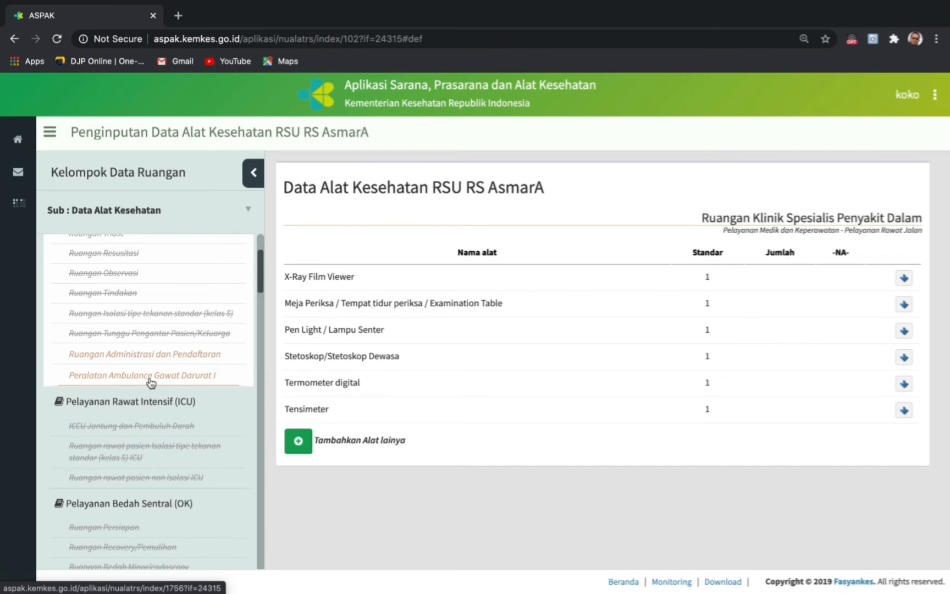
click(151, 382)
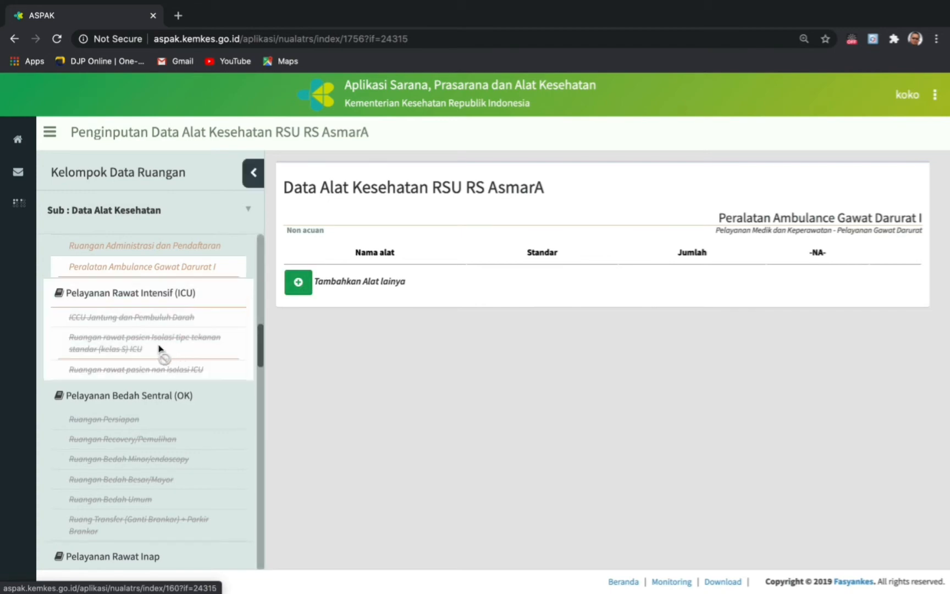
scroll(154, 352, up, 10)
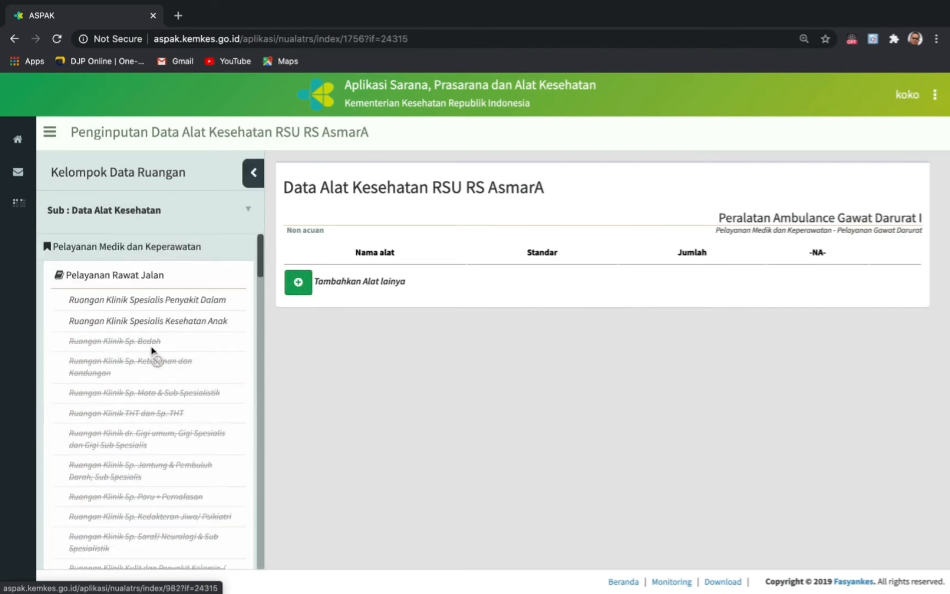
click(157, 301)
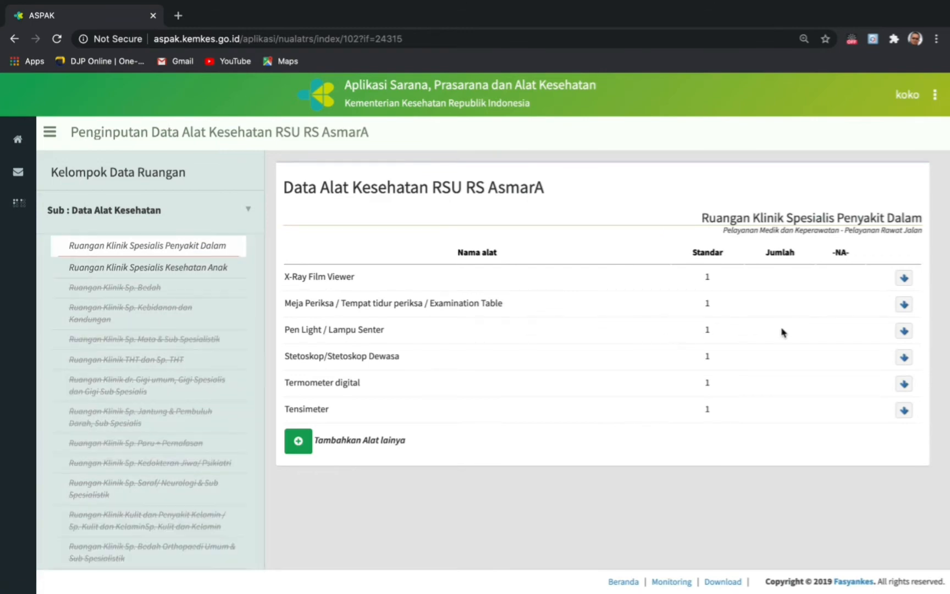
- Edit the X-Ray Film Viewer record and enter serial number NS 1234
click(904, 279)
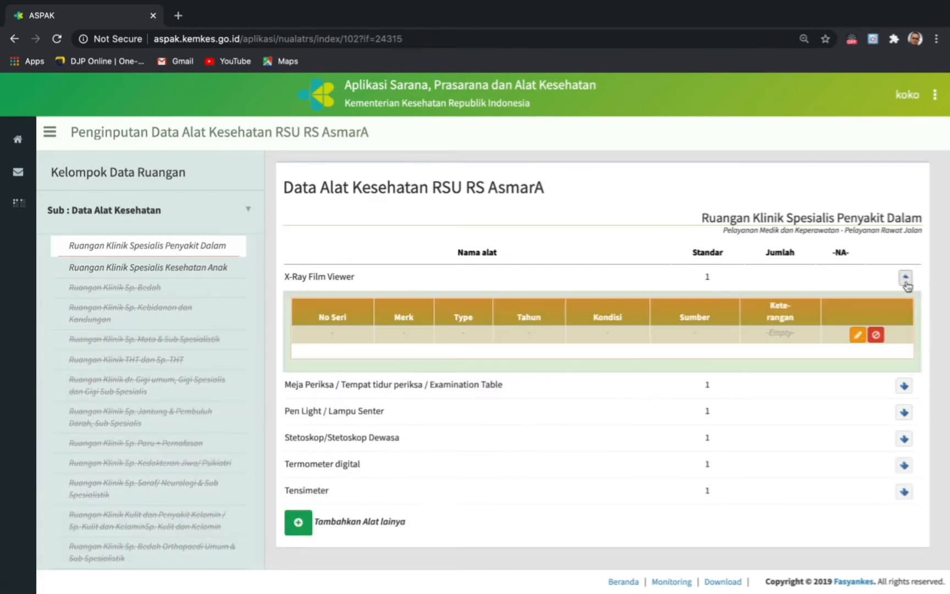
click(858, 335)
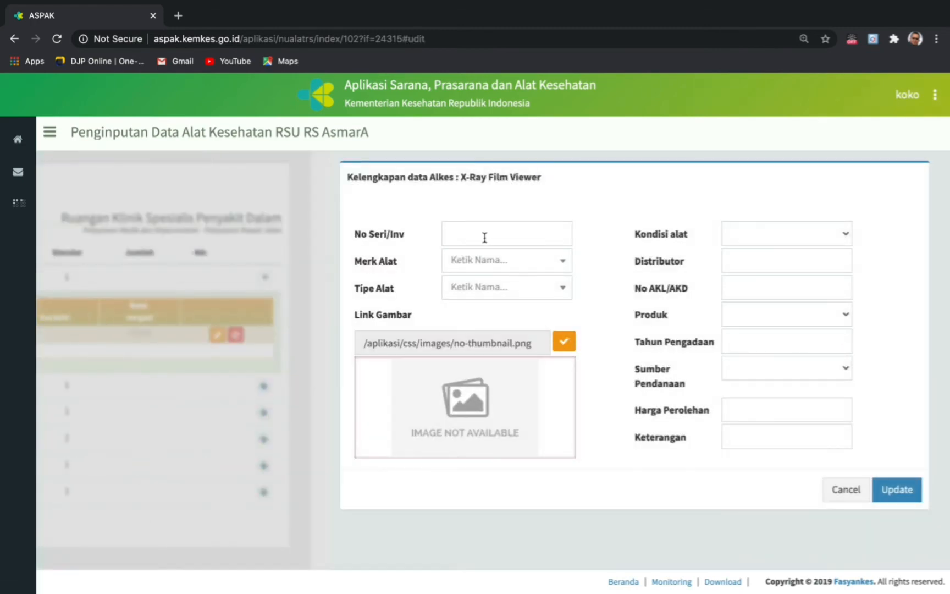
click(484, 237)
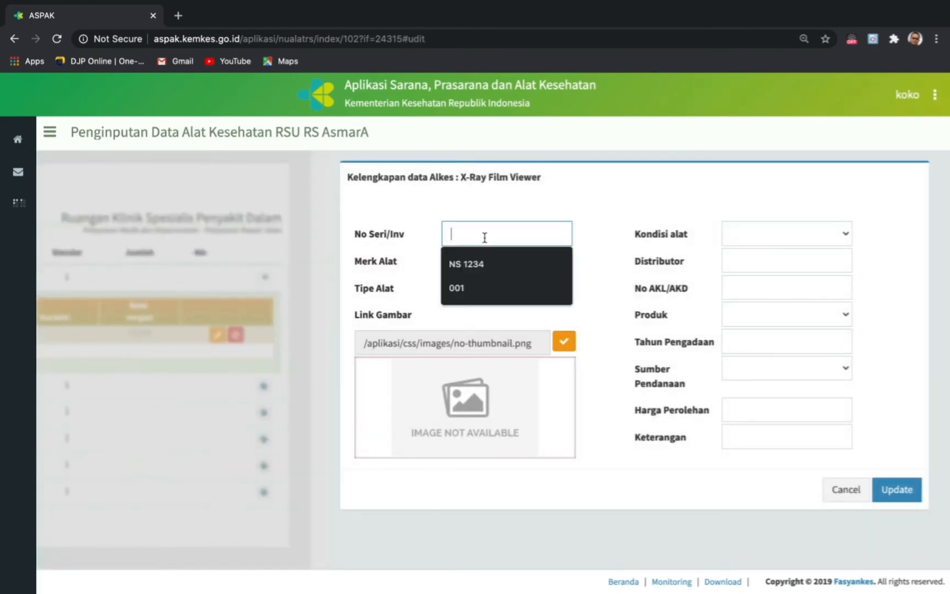
click(475, 265)
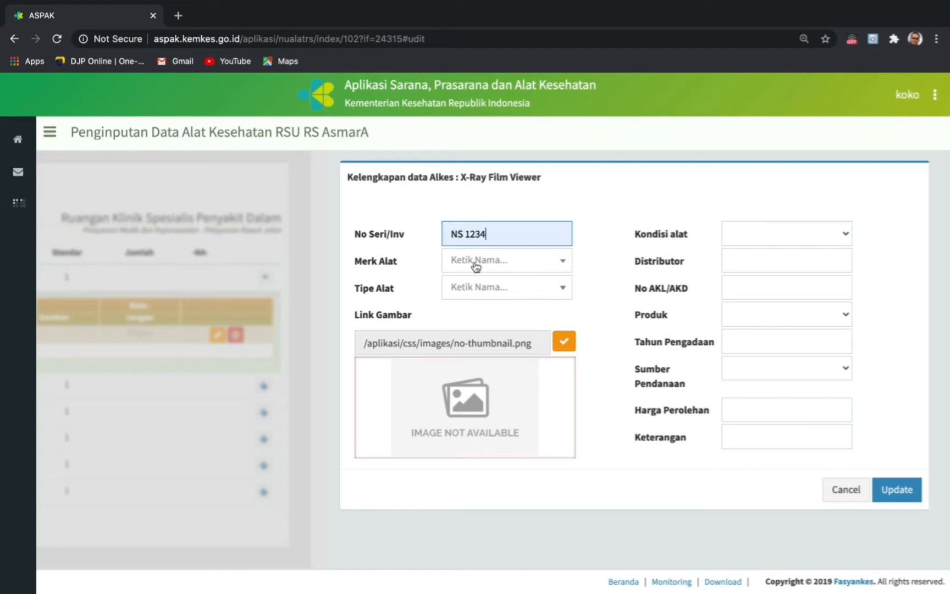
- Set both Merk Alat and Tipe Alat to -unknown-
click(476, 266)
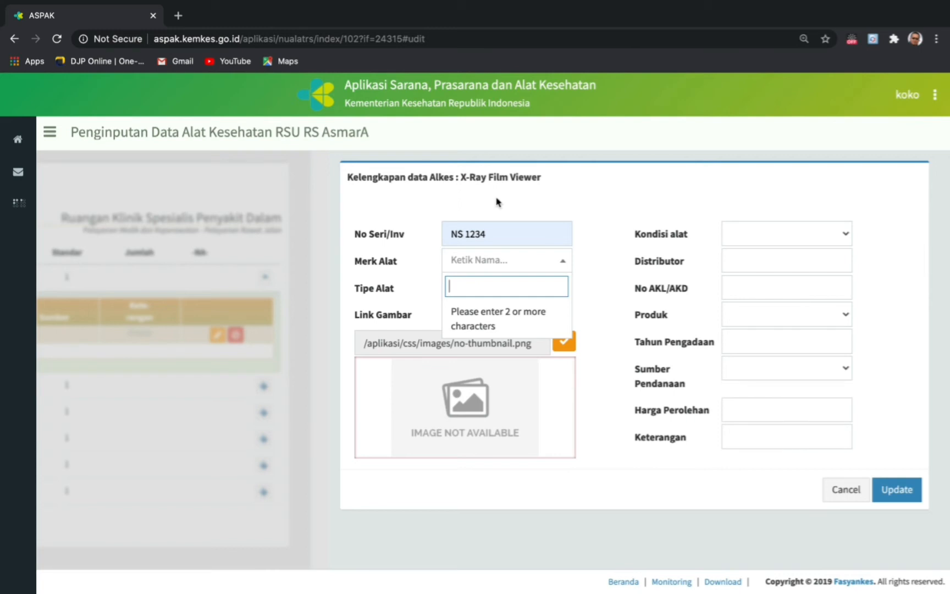
text(sor)
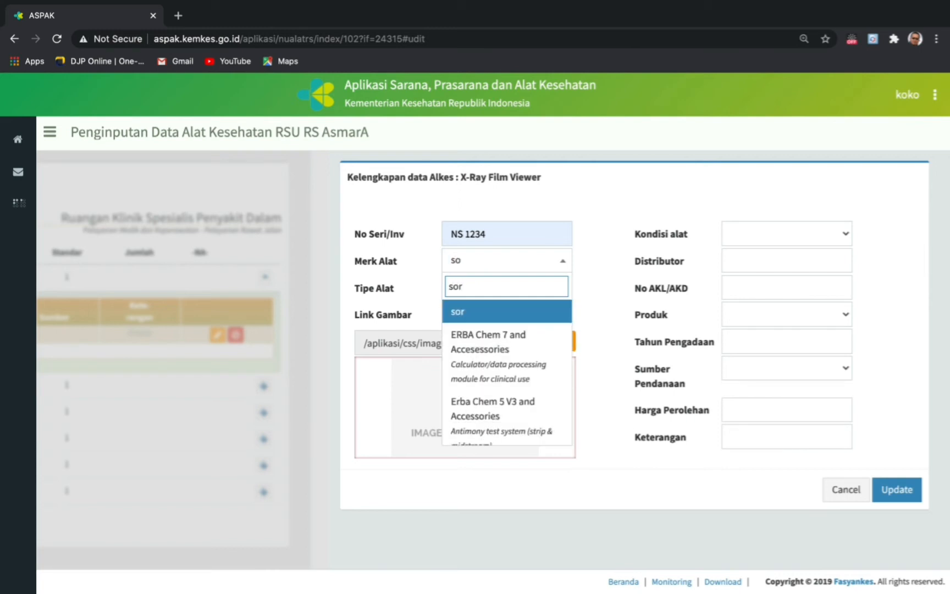
scroll(495, 396, down, 3)
scroll(498, 396, up, 3)
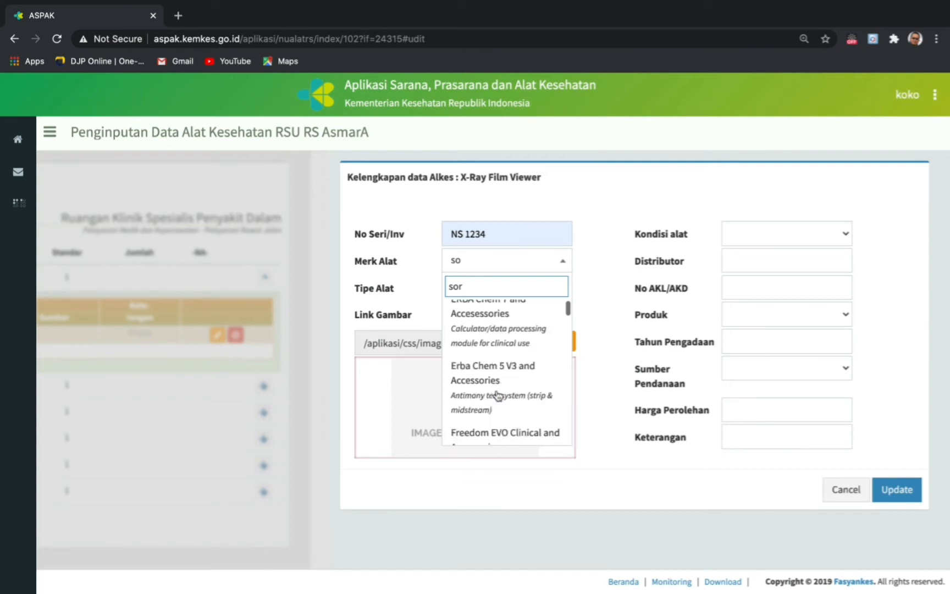
key(BackSpace)
key(BackSpace)
key(BackSpace)
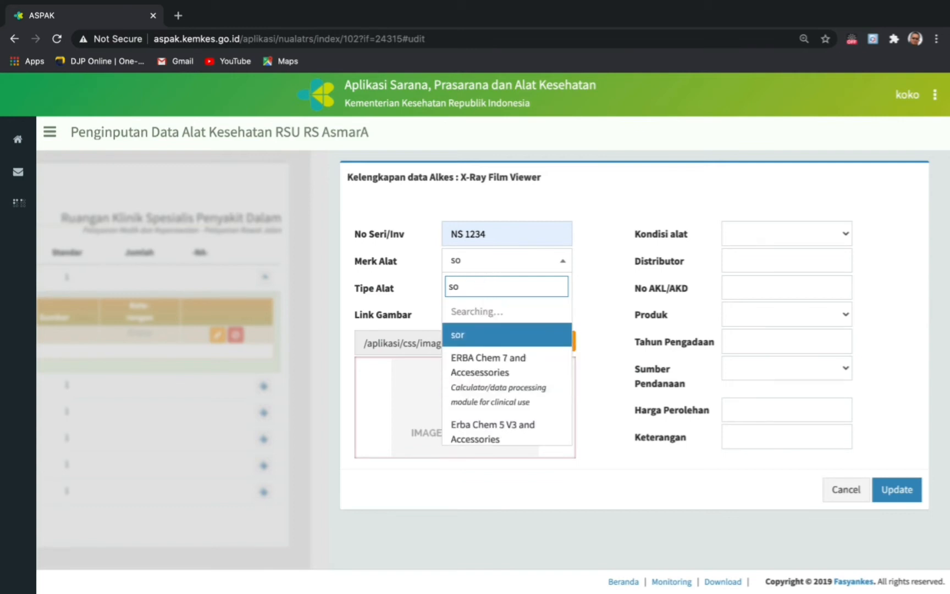
text(unk)
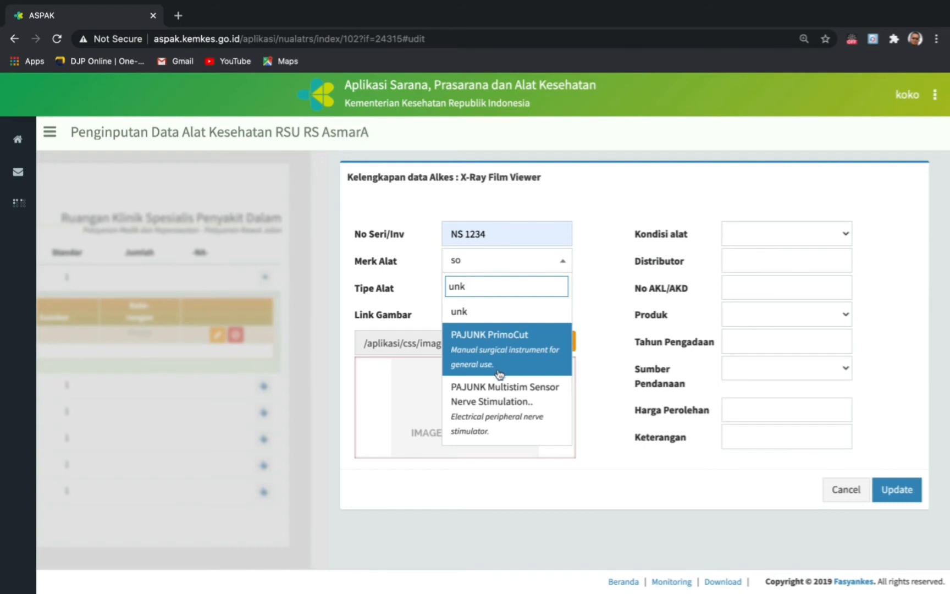
scroll(499, 374, down, 5)
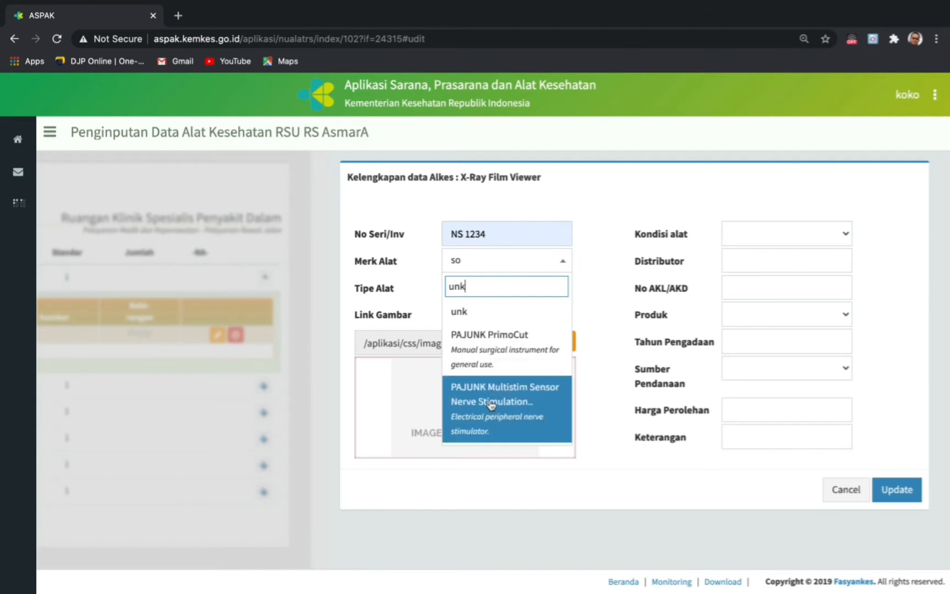
text(n)
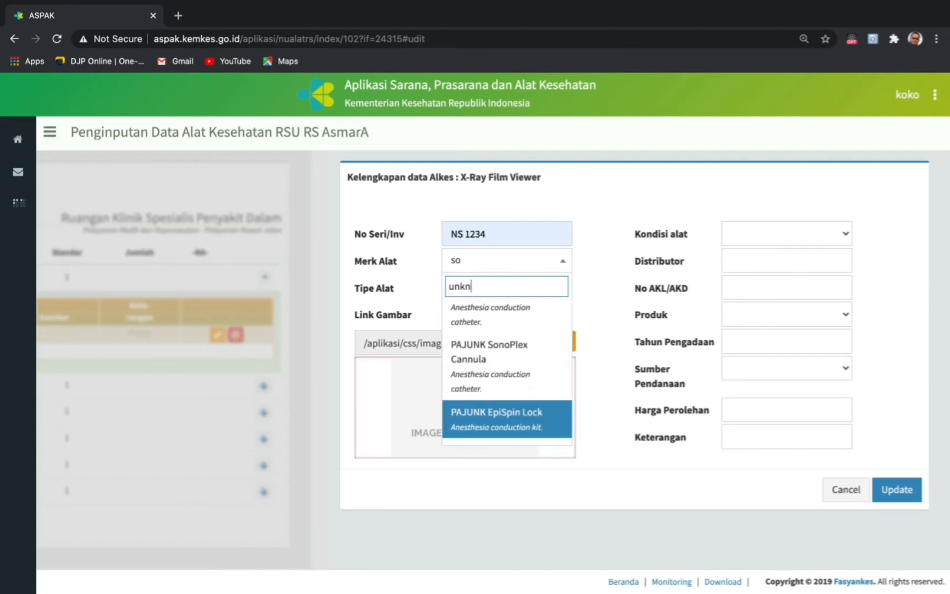
click(487, 337)
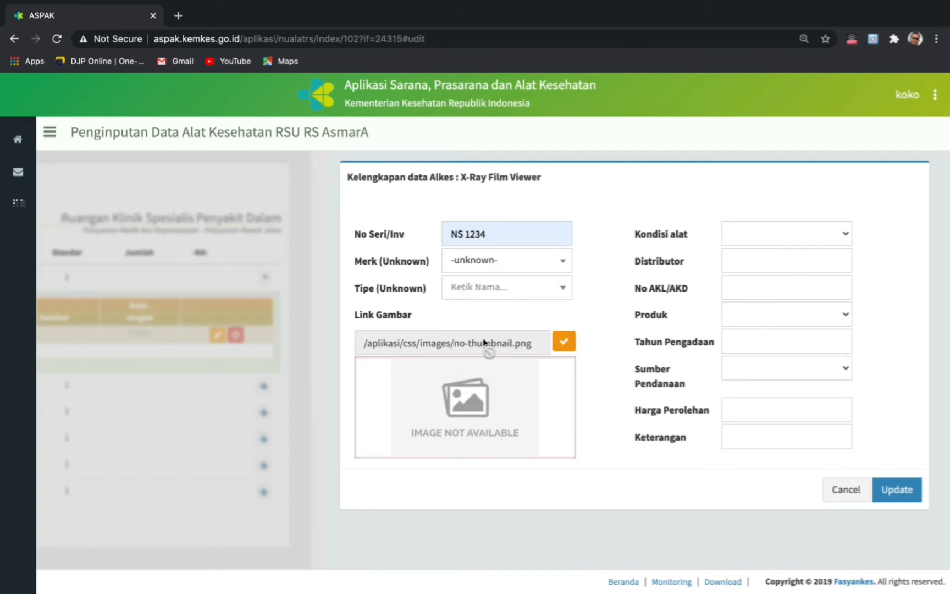
click(523, 290)
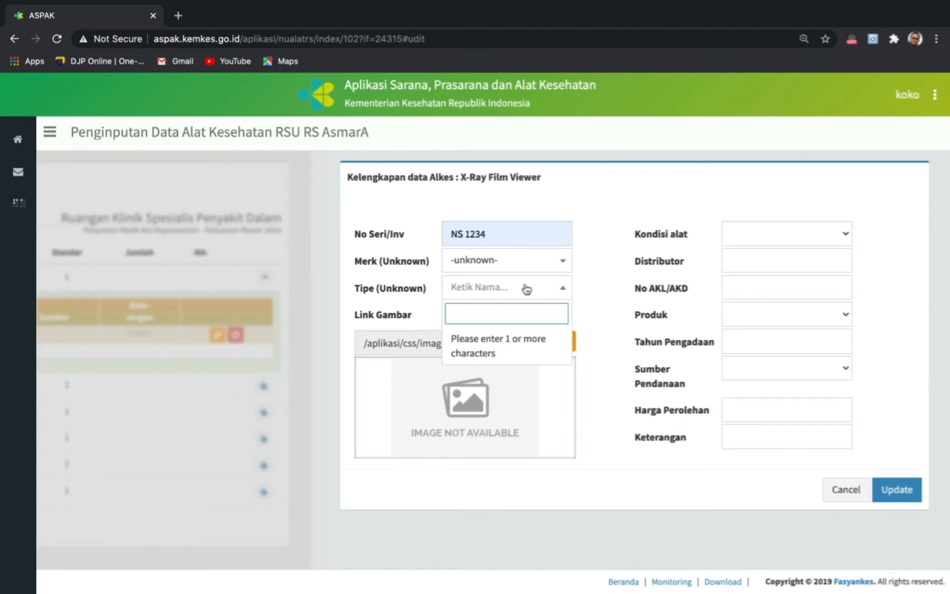
text(un)
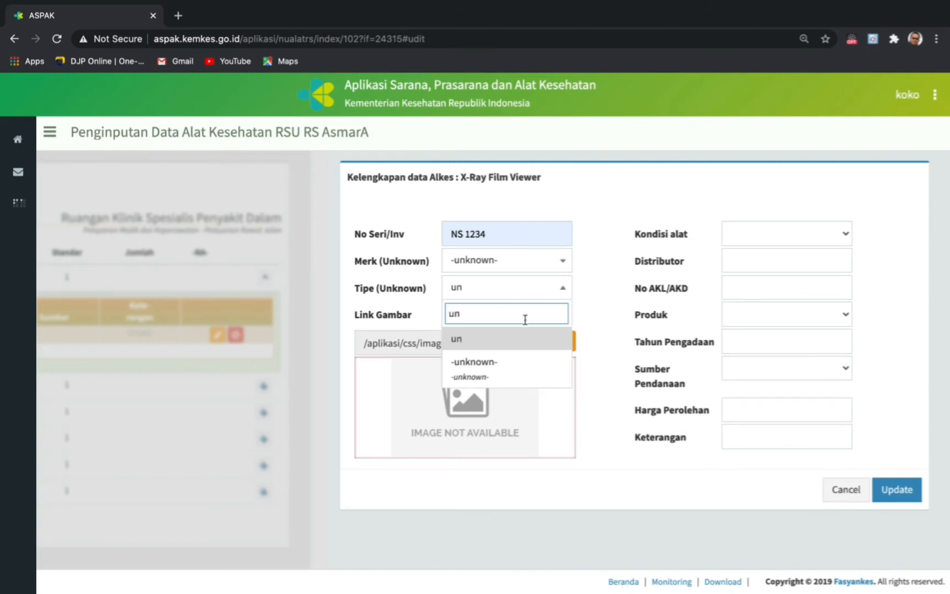
click(506, 365)
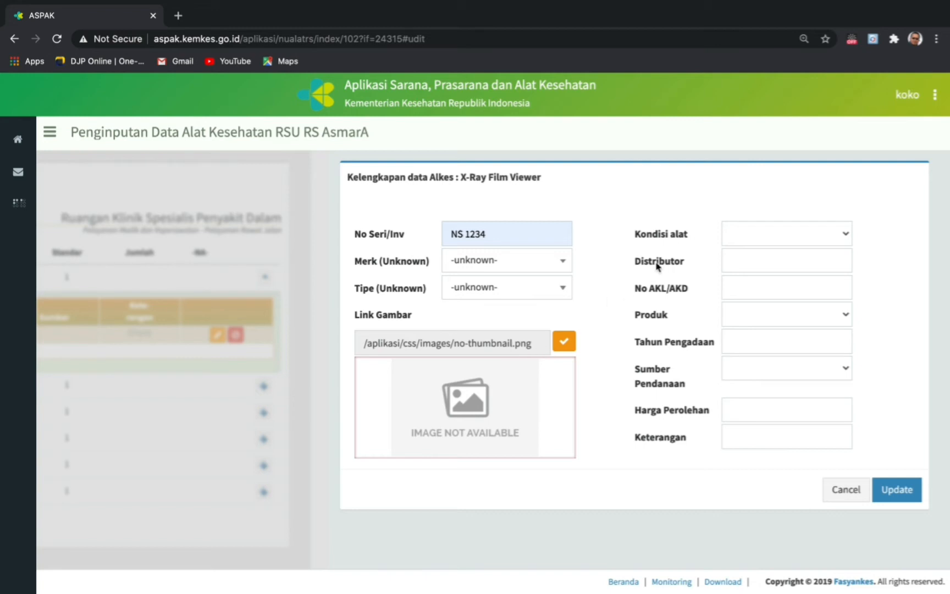
- Try the Baik, Rusak and Tidak Beroperasi conditions, ending on Rusak with Tahun Rusak shown
click(848, 236)
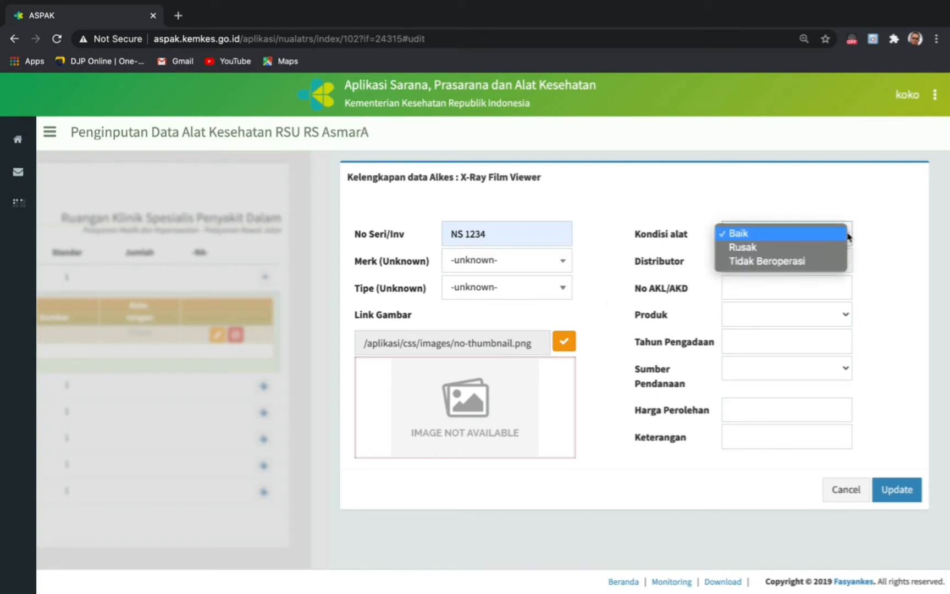
click(753, 235)
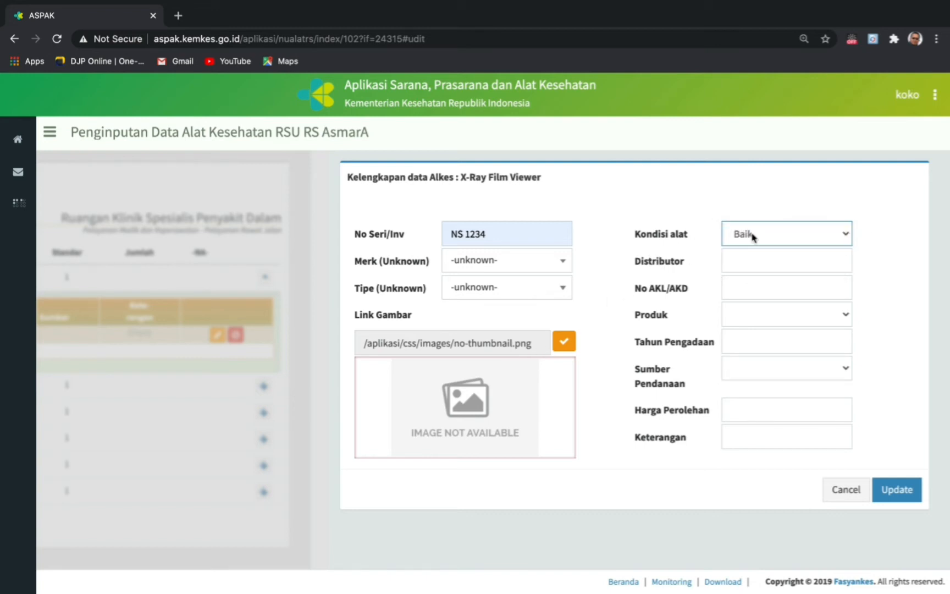
click(848, 235)
click(760, 249)
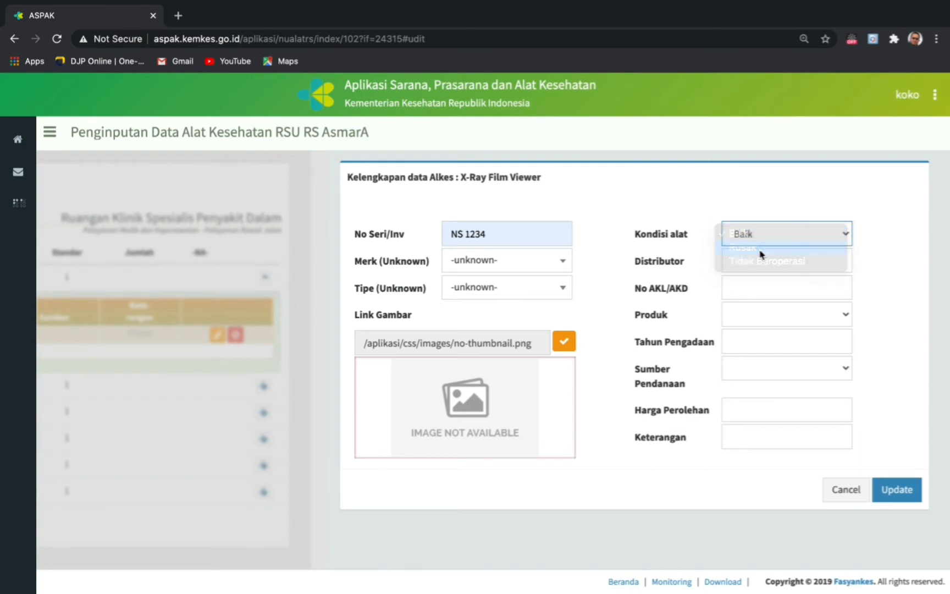
click(848, 237)
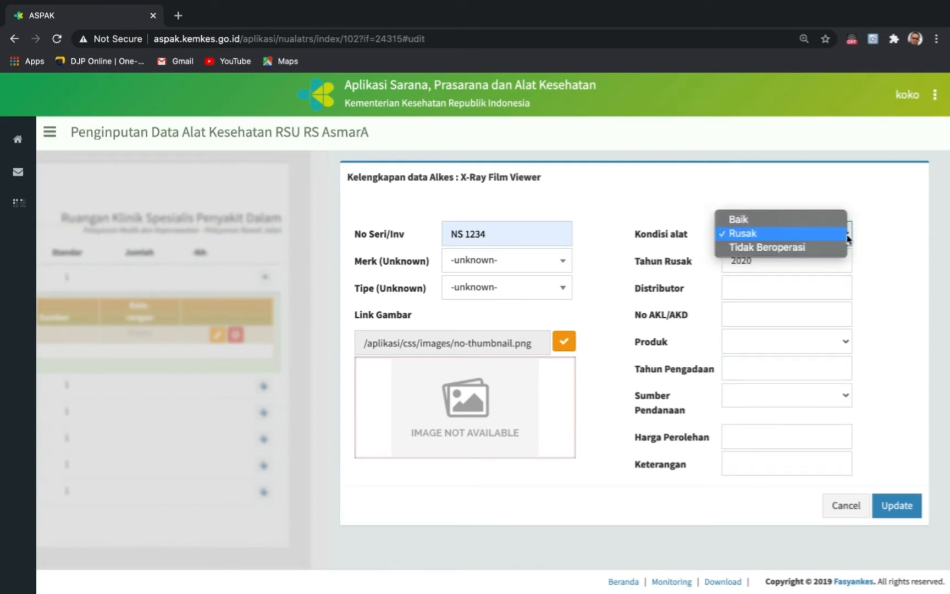
click(783, 248)
click(850, 236)
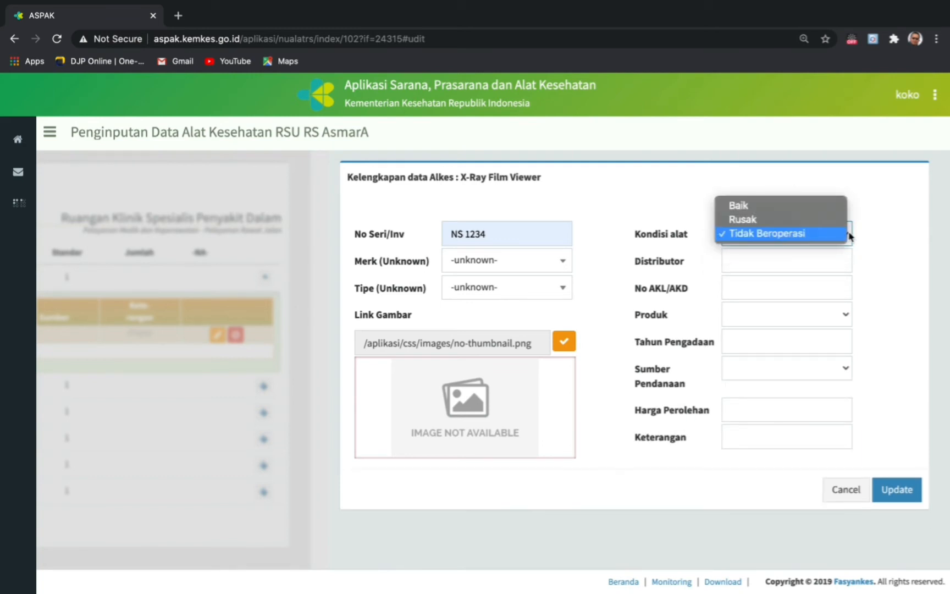
click(759, 222)
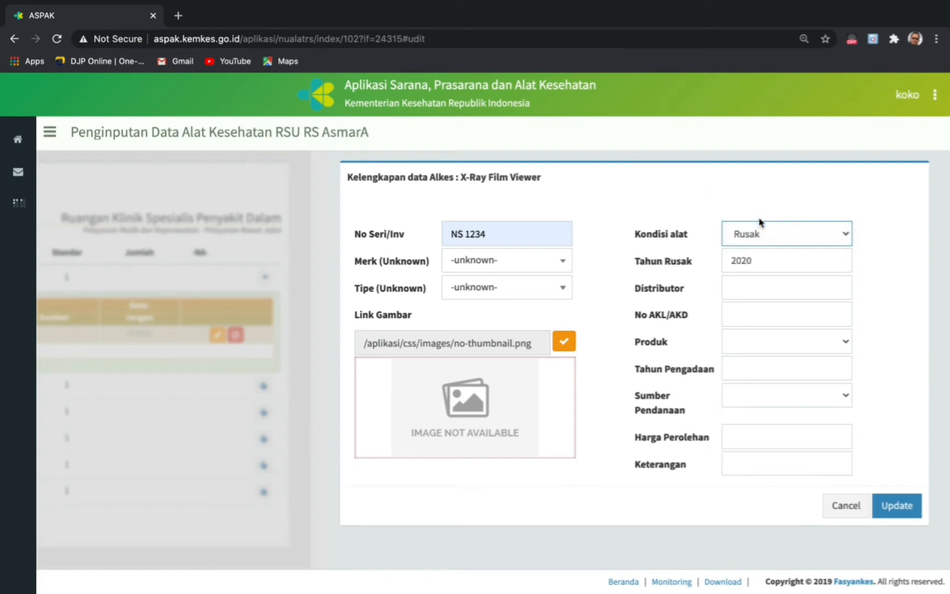
click(751, 259)
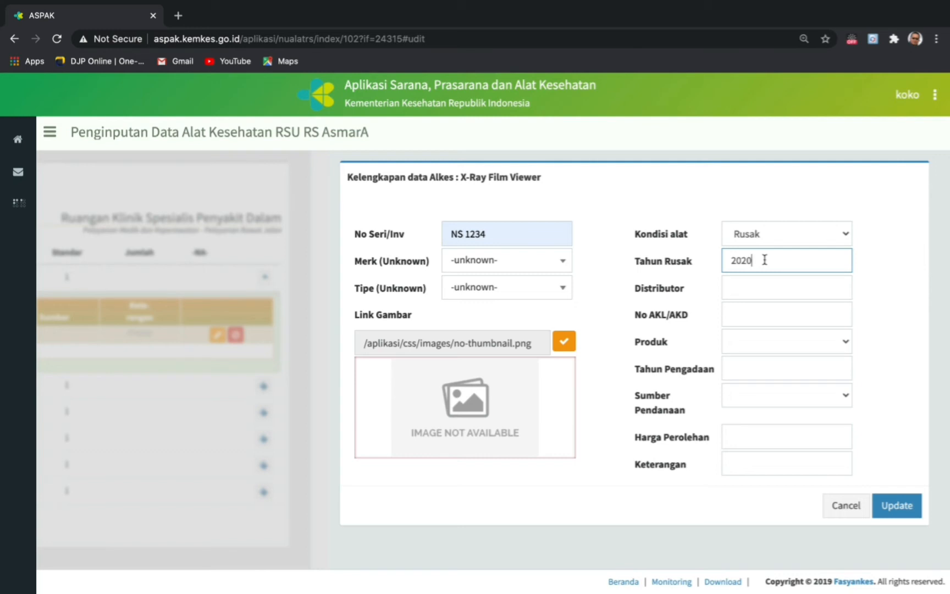
- Settle the equipment condition on Baik so the Tahun Rusak row disappears
click(849, 237)
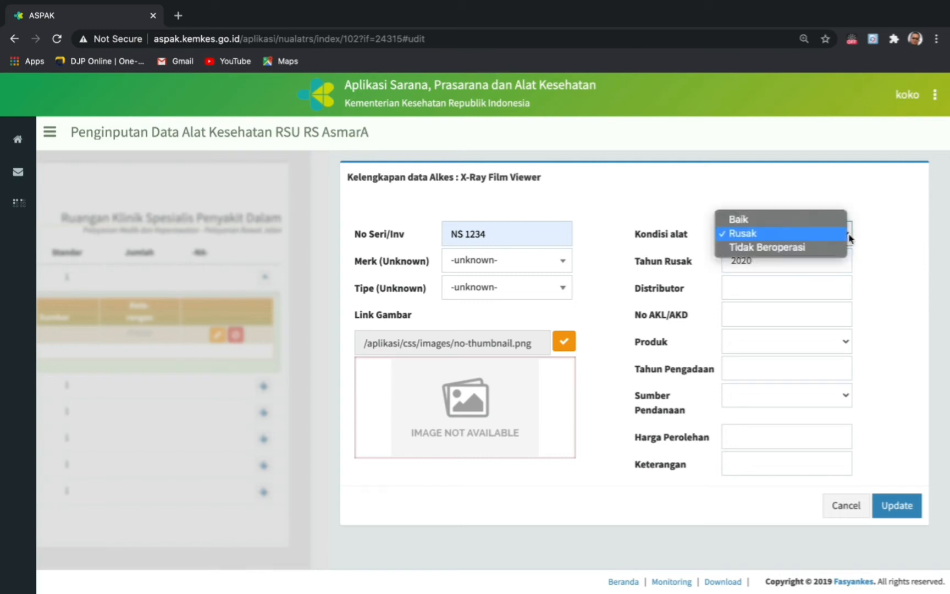
click(762, 220)
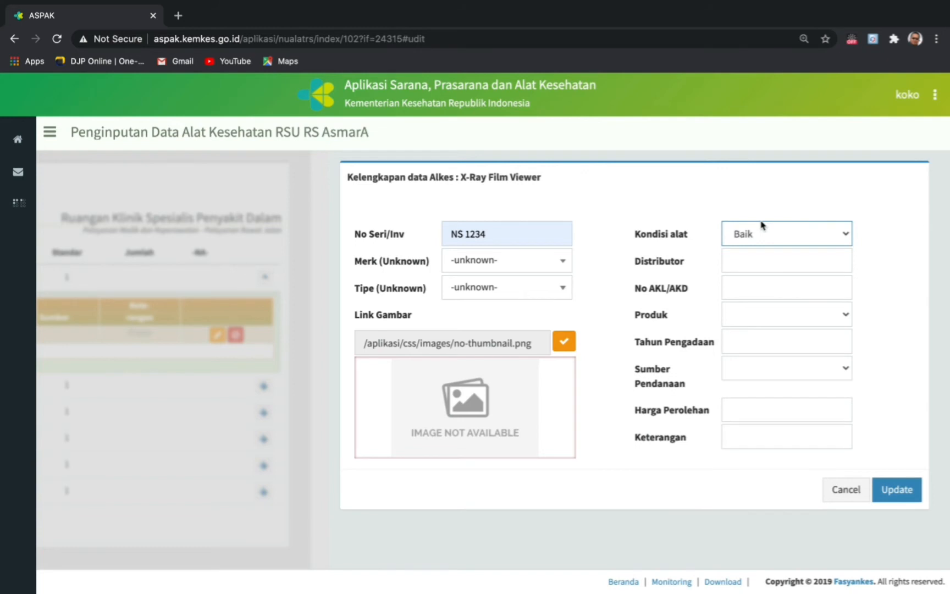
click(850, 238)
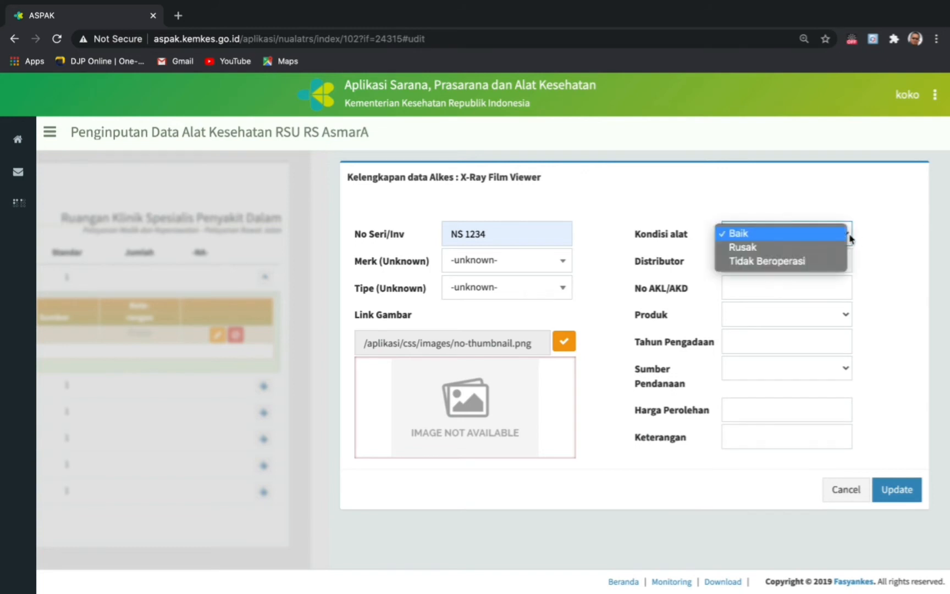
click(794, 237)
click(740, 263)
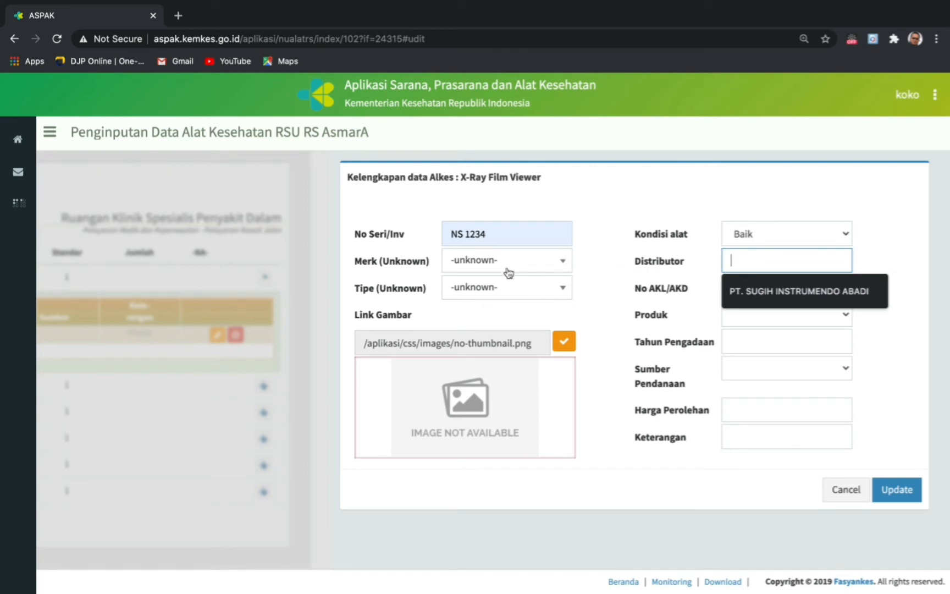
- Fill Distributor and No AKL/AKD with the suggested values
click(754, 293)
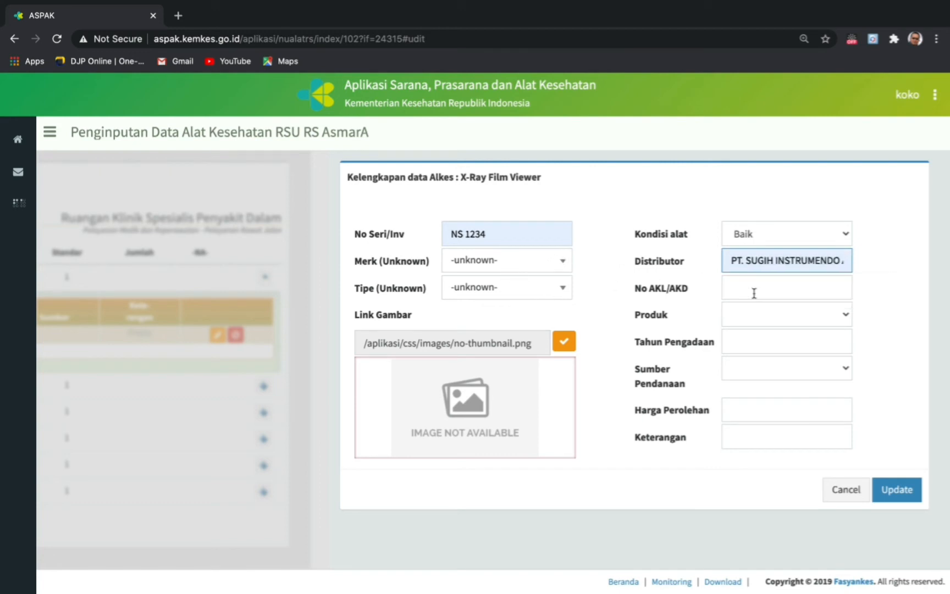
click(739, 283)
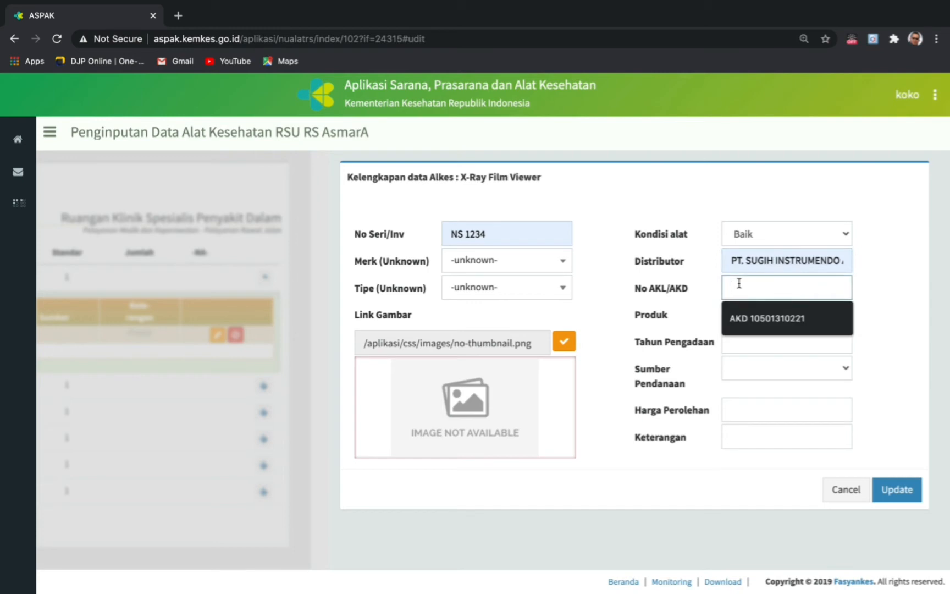
click(758, 328)
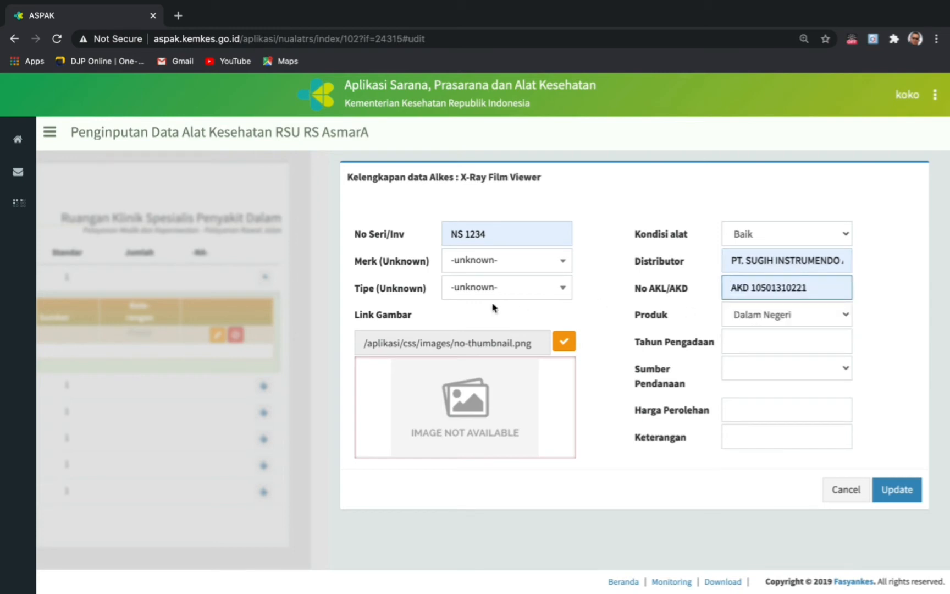
- Try brand TOSHIBA RADREX RADIOGRAPHIC SYSTEM and type MRAD-A32S
click(564, 262)
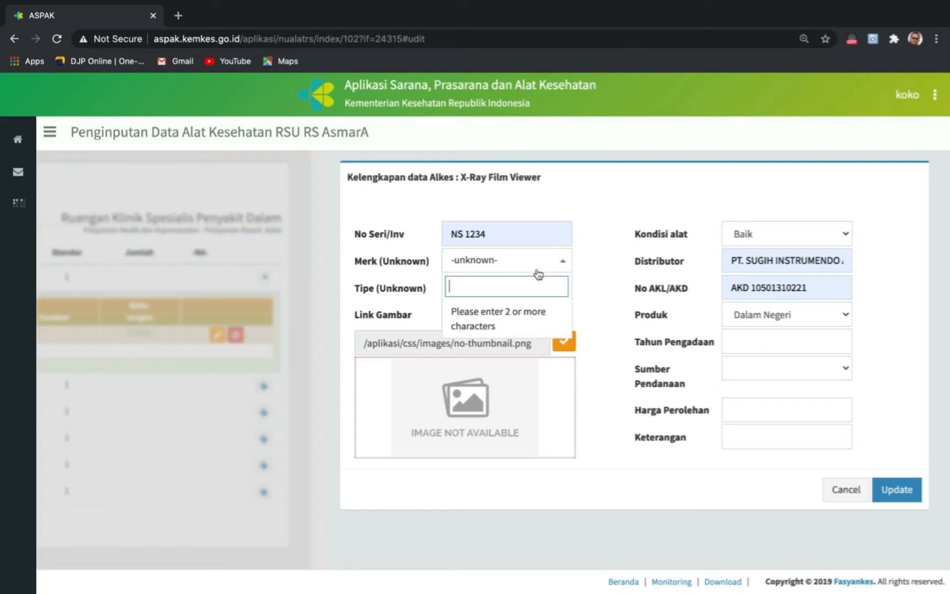
text(toshi)
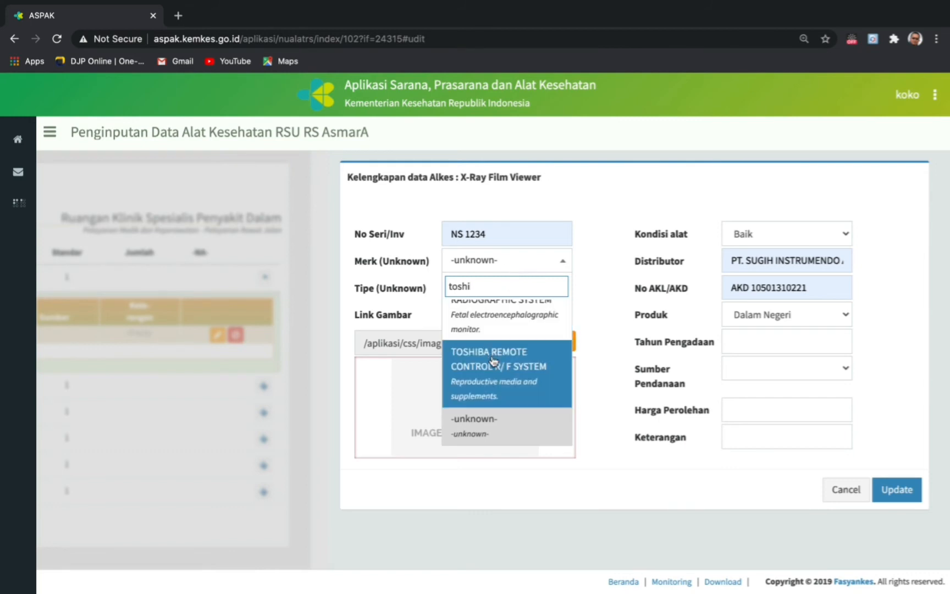
scroll(494, 362, up, 2)
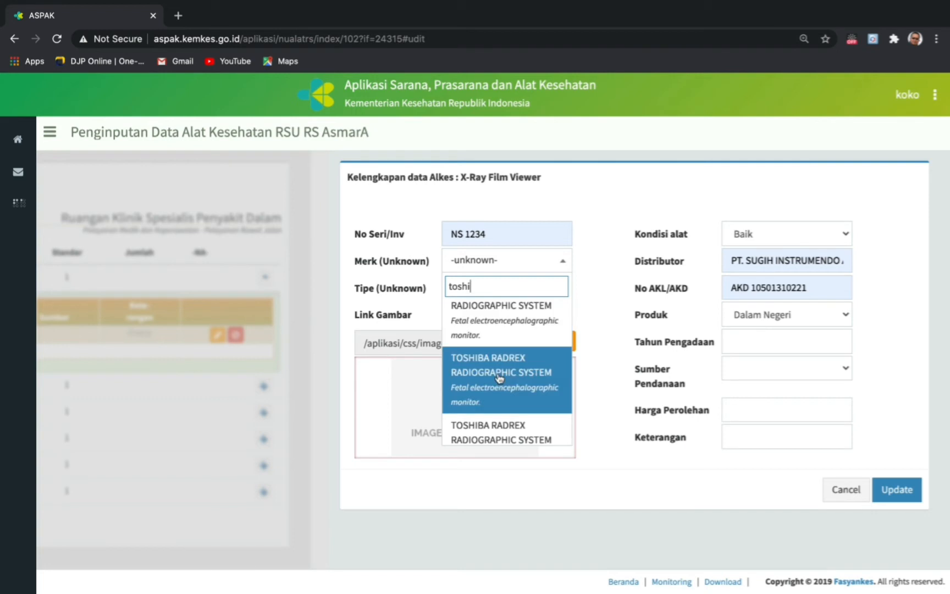
click(499, 377)
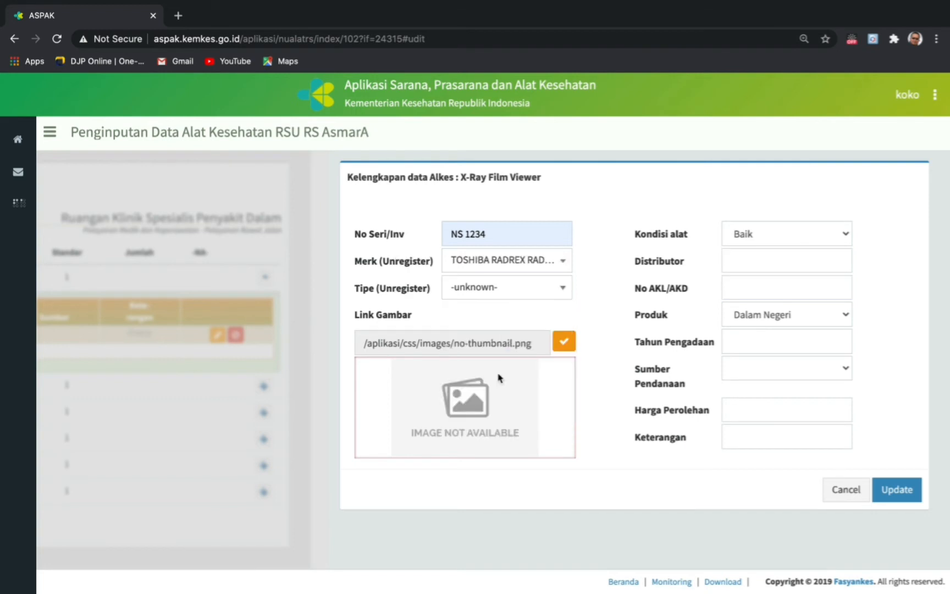
click(560, 292)
text(dk)
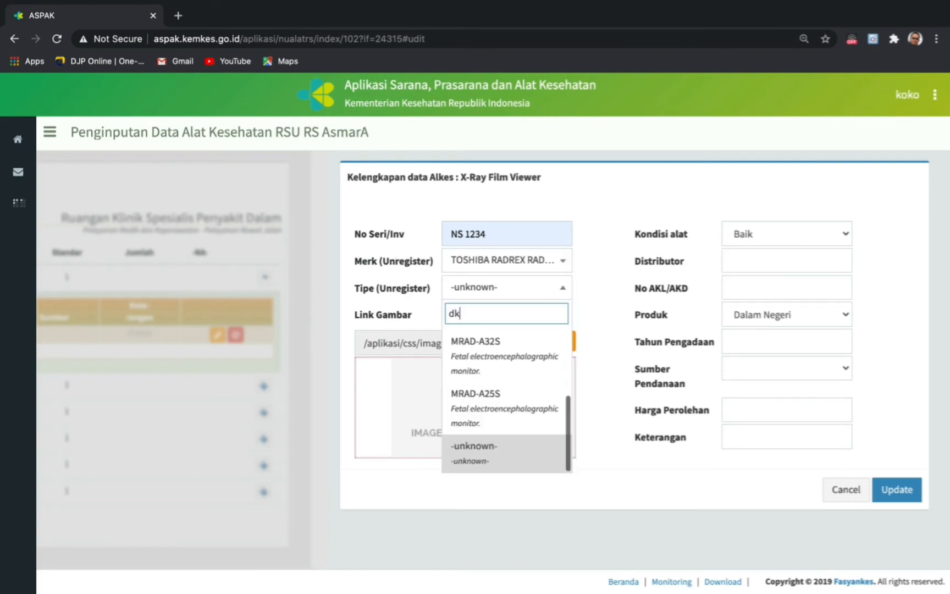
click(491, 356)
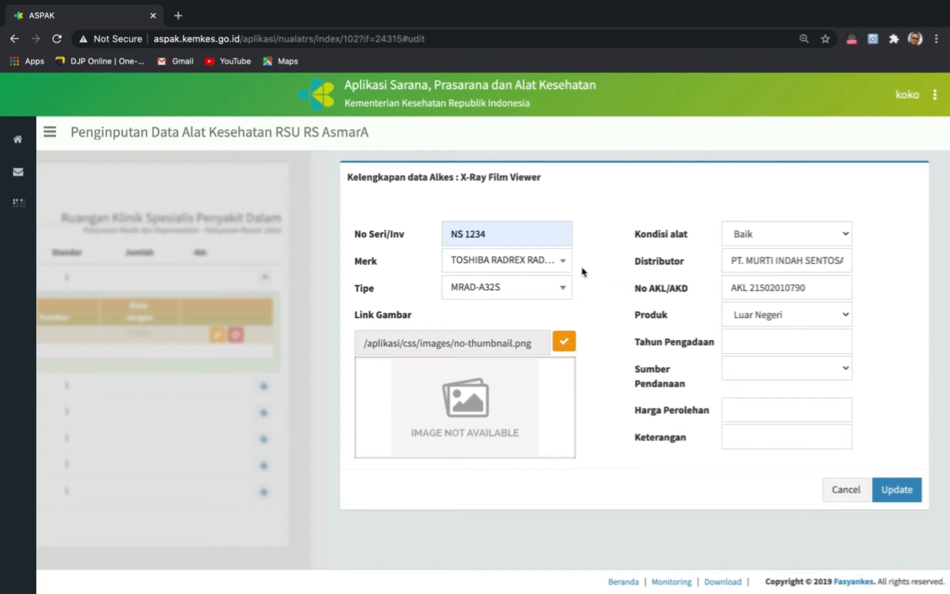
- Reset the brand and type back to -unknown-
click(564, 263)
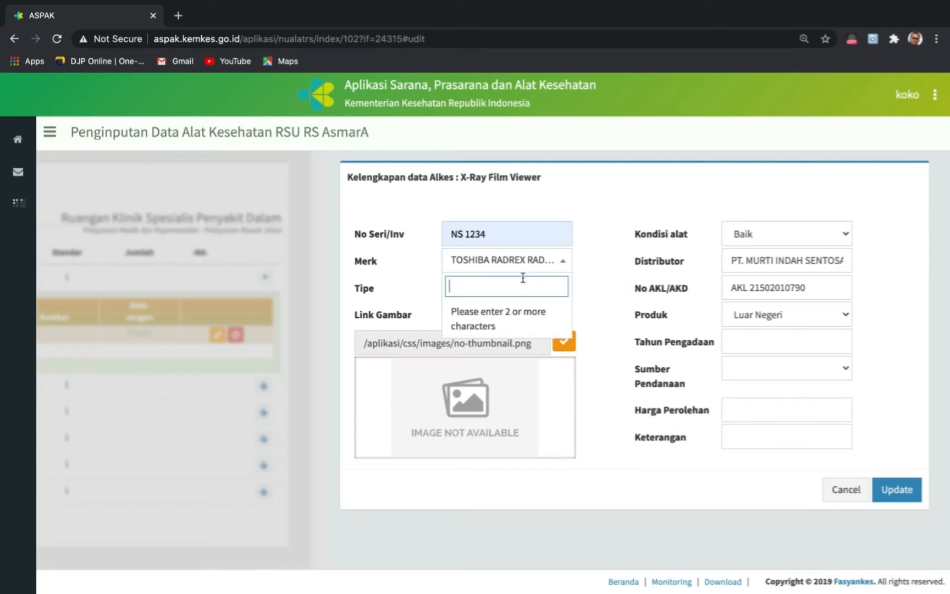
text(unk)
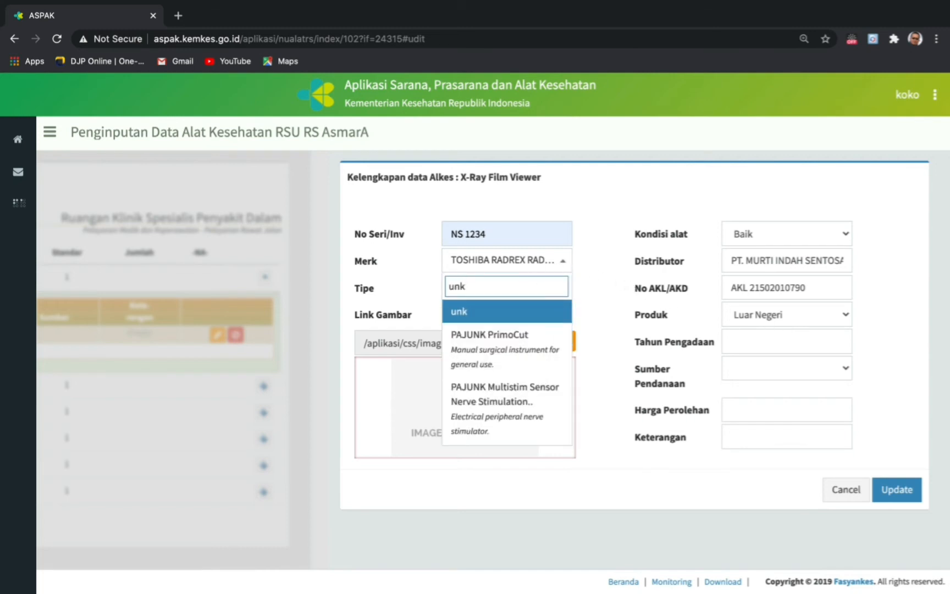
text(no)
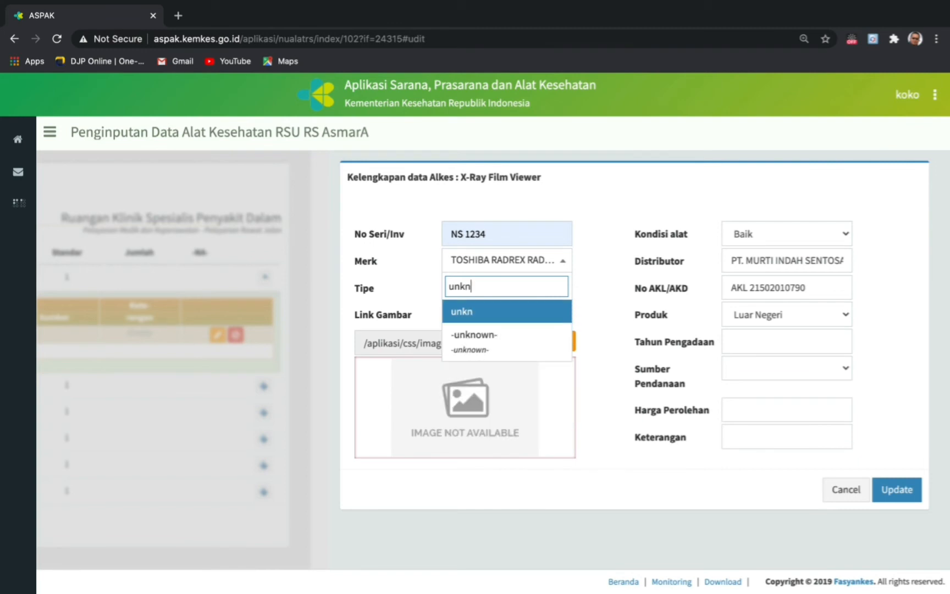
click(487, 352)
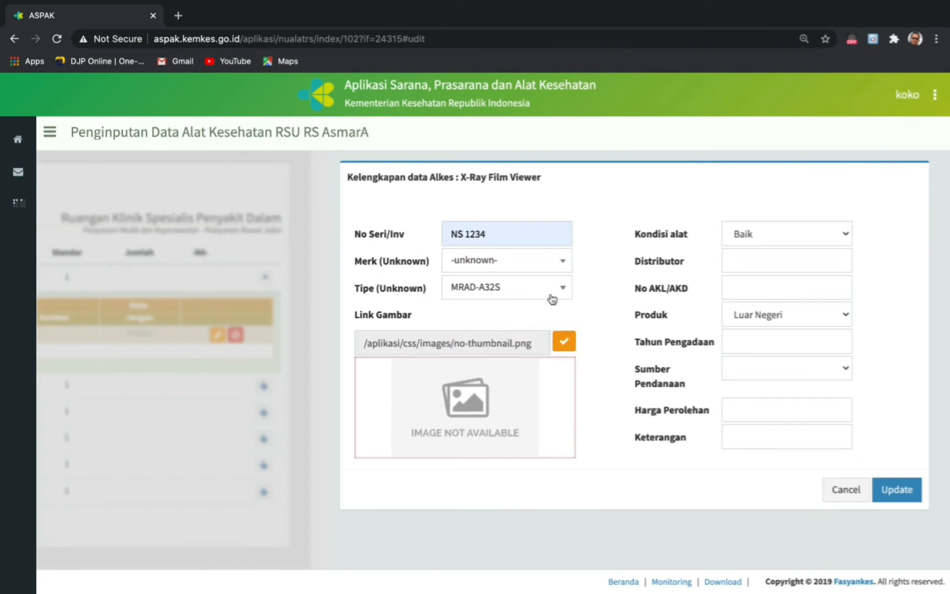
click(562, 291)
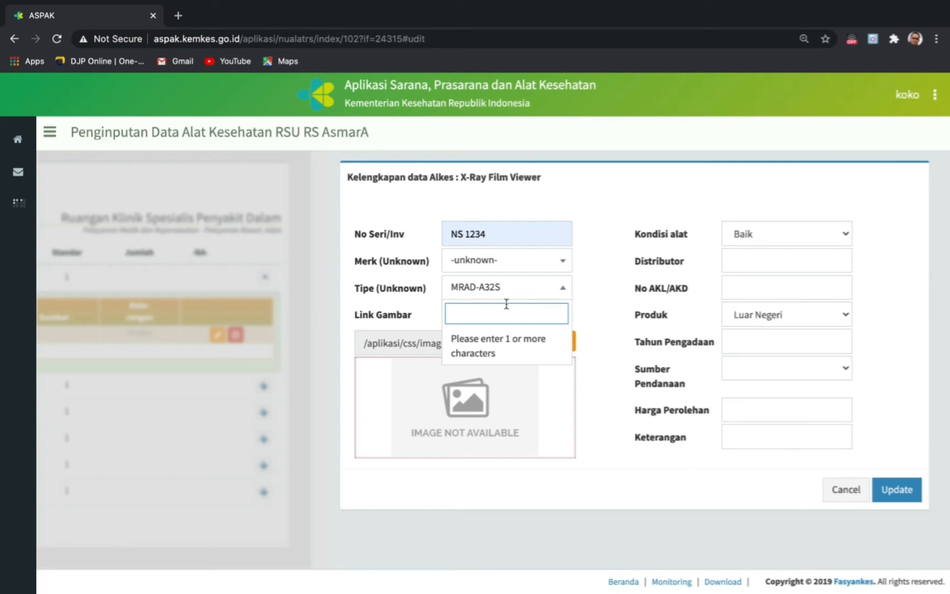
text(unk)
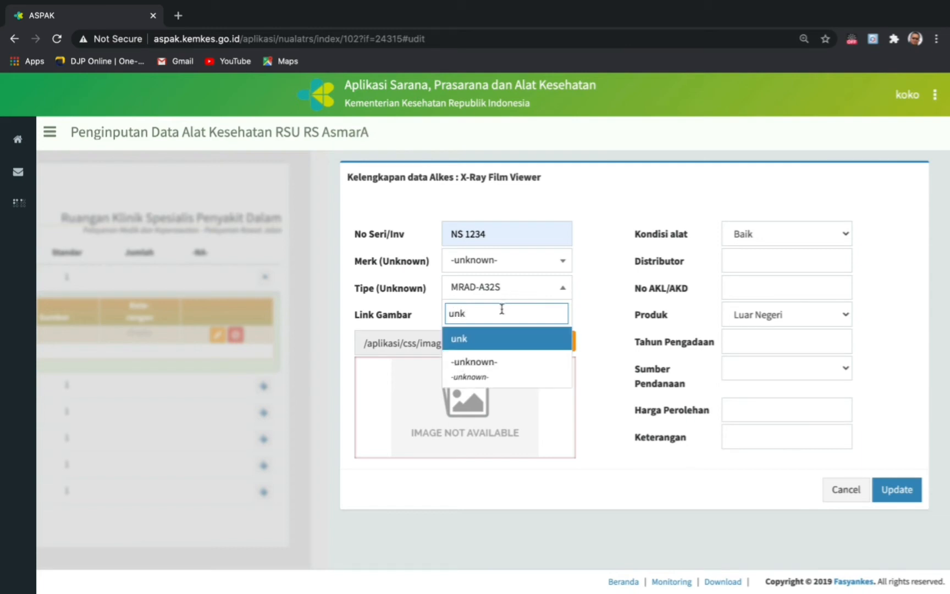
click(491, 362)
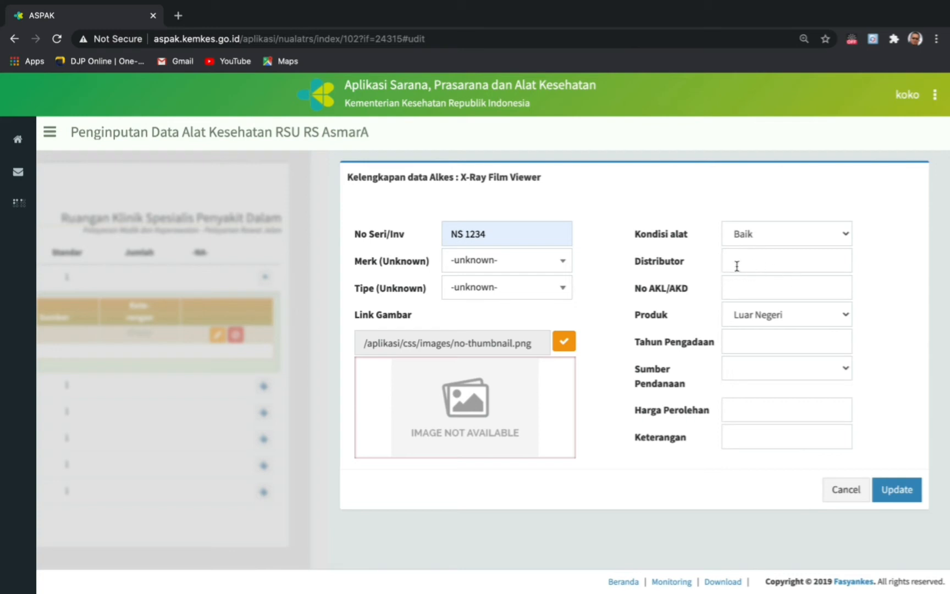
- Set product origin to Dalam Negeri after trying Luar Negeri and Tidak tahu
click(846, 316)
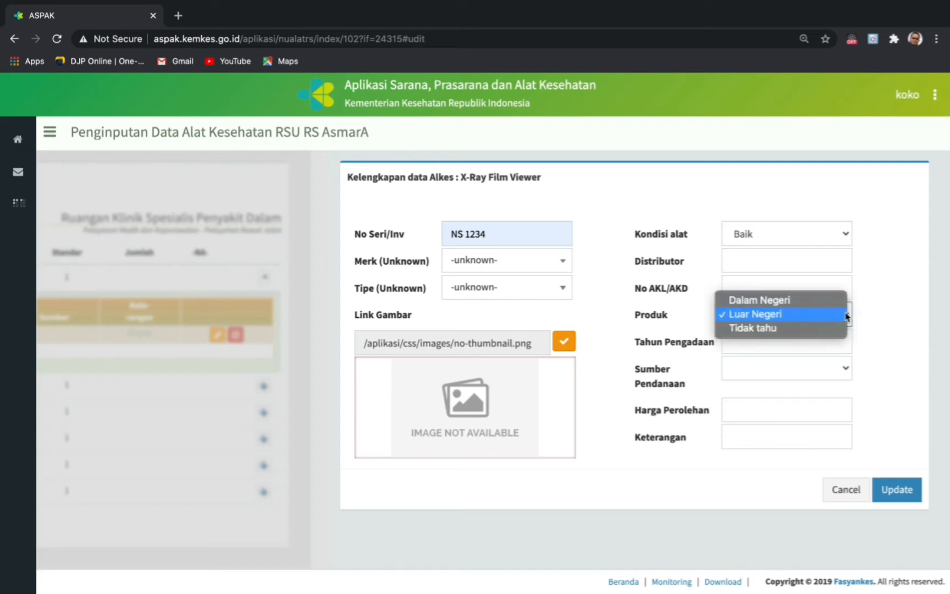
click(753, 304)
click(846, 318)
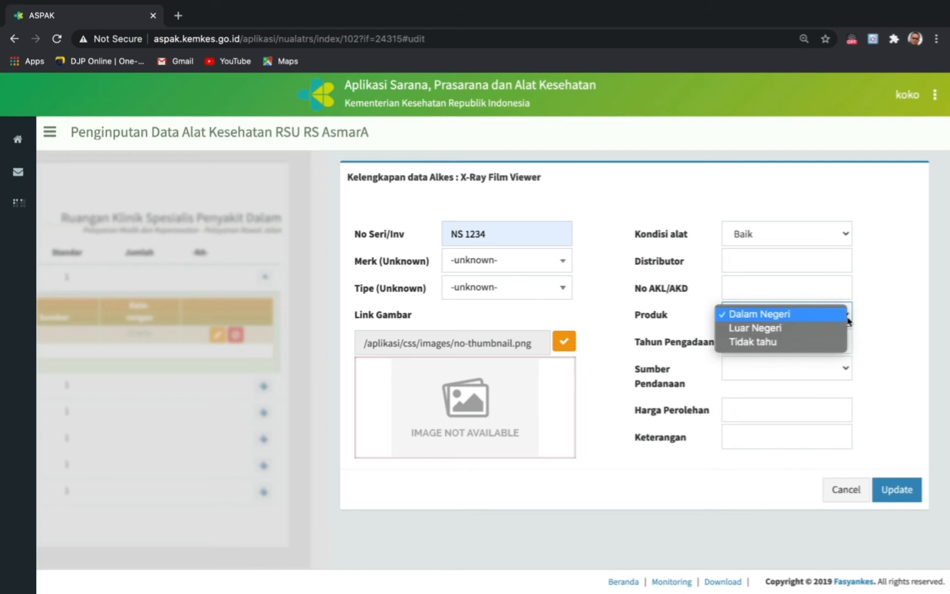
click(768, 329)
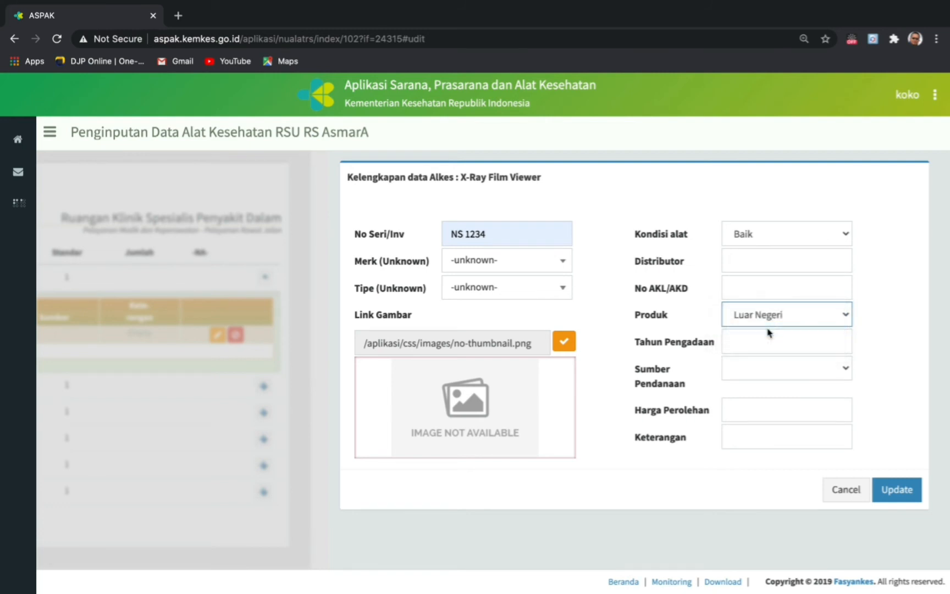
click(847, 318)
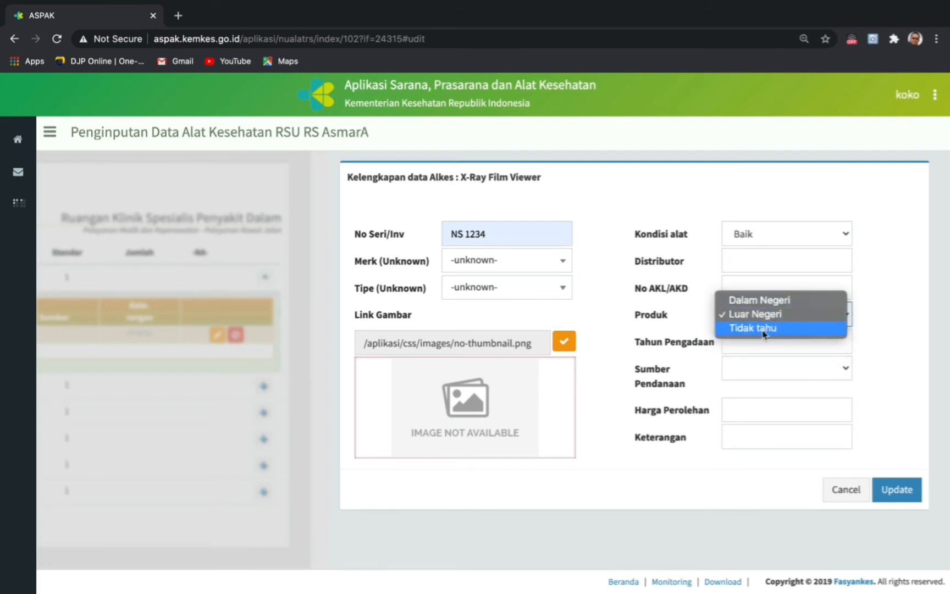
click(740, 332)
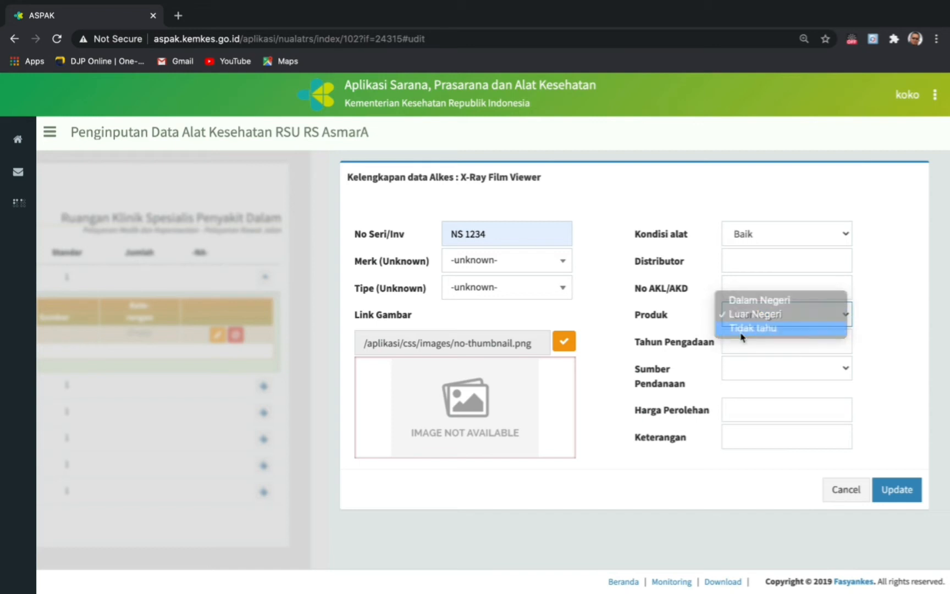
click(846, 317)
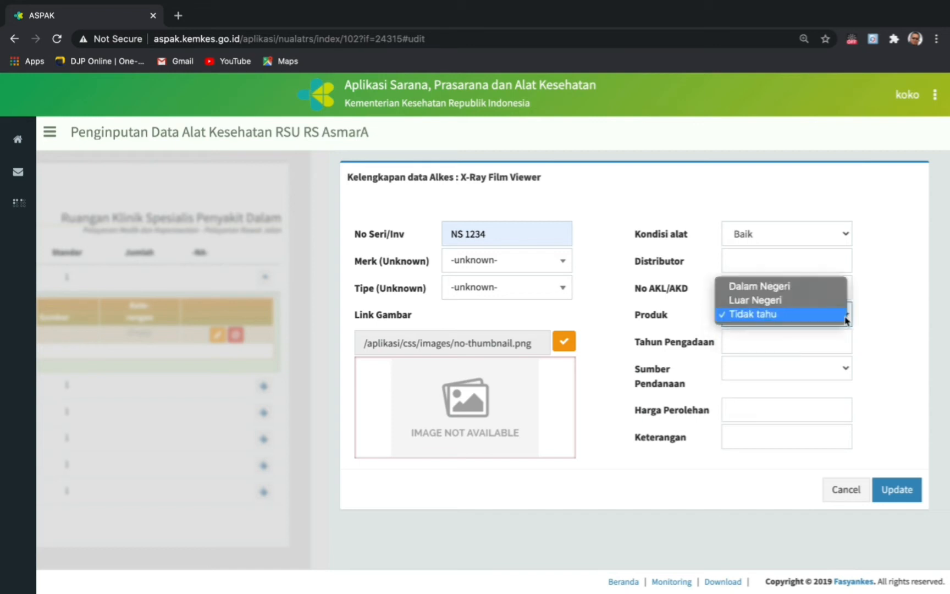
click(757, 285)
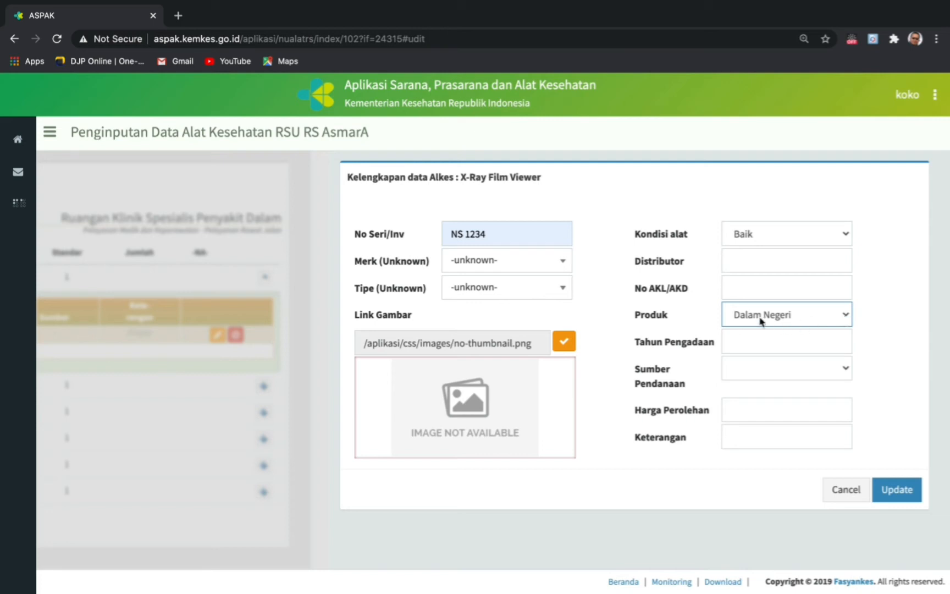
- Set procurement year 2007 and funding source APBN
scroll(751, 336, down, 1)
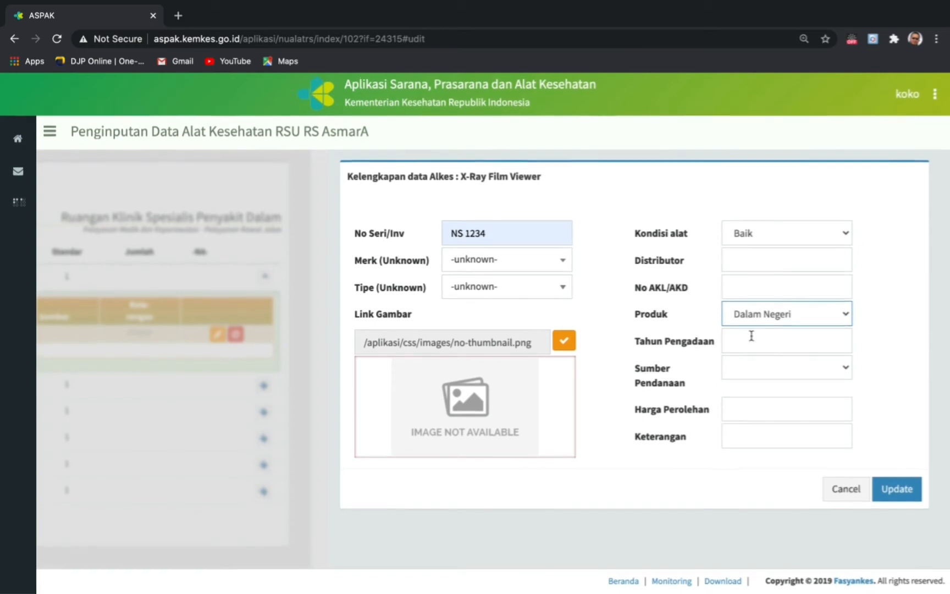
click(741, 336)
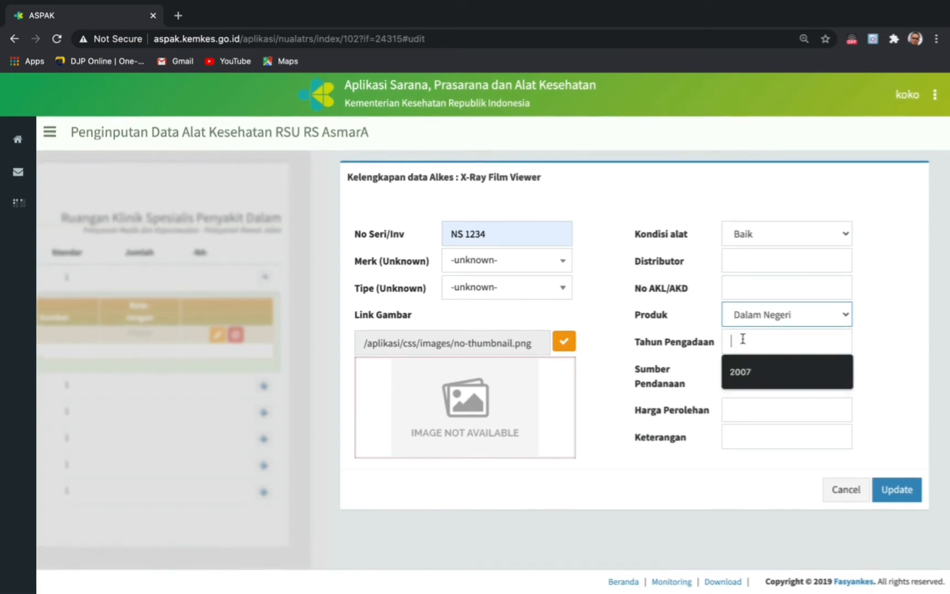
click(748, 373)
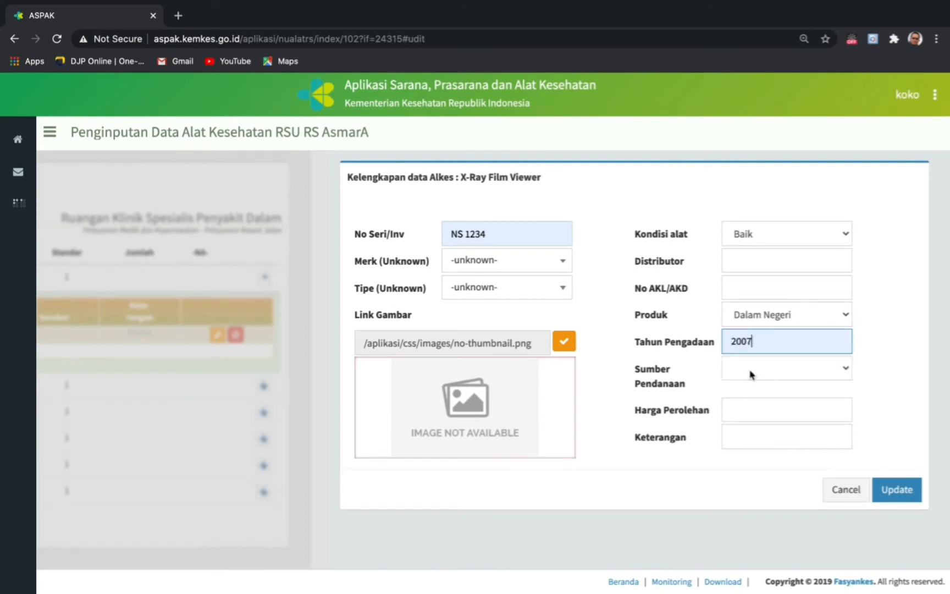
click(845, 368)
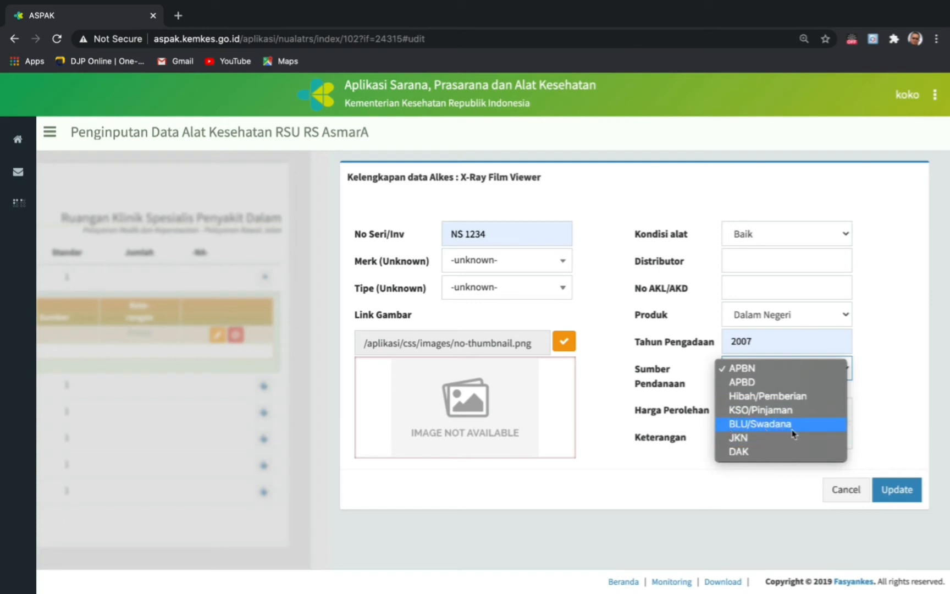
click(747, 373)
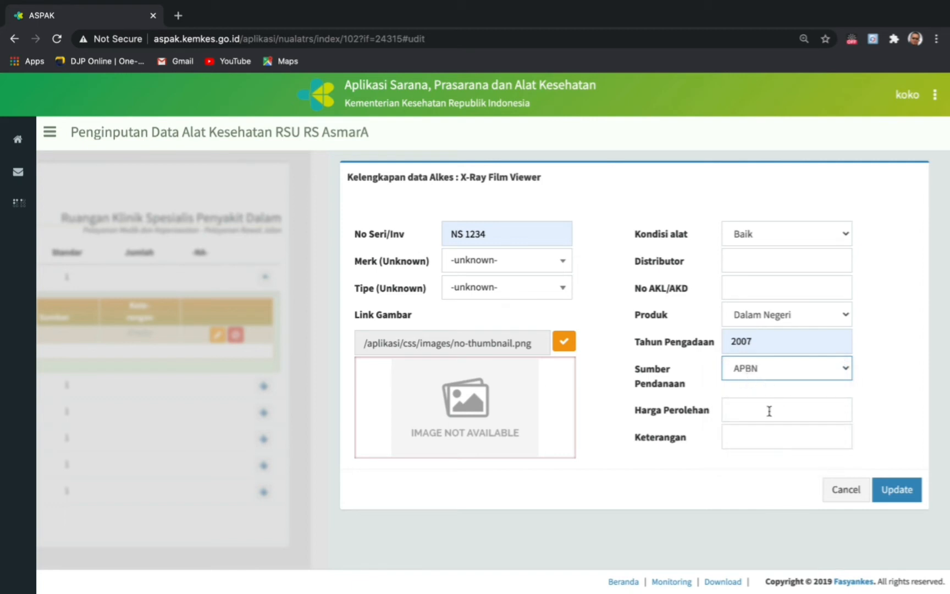
- Enter price 500,000 and remark 'Alat ini dipakai juga pada ruangan poliklinik umum'
click(744, 407)
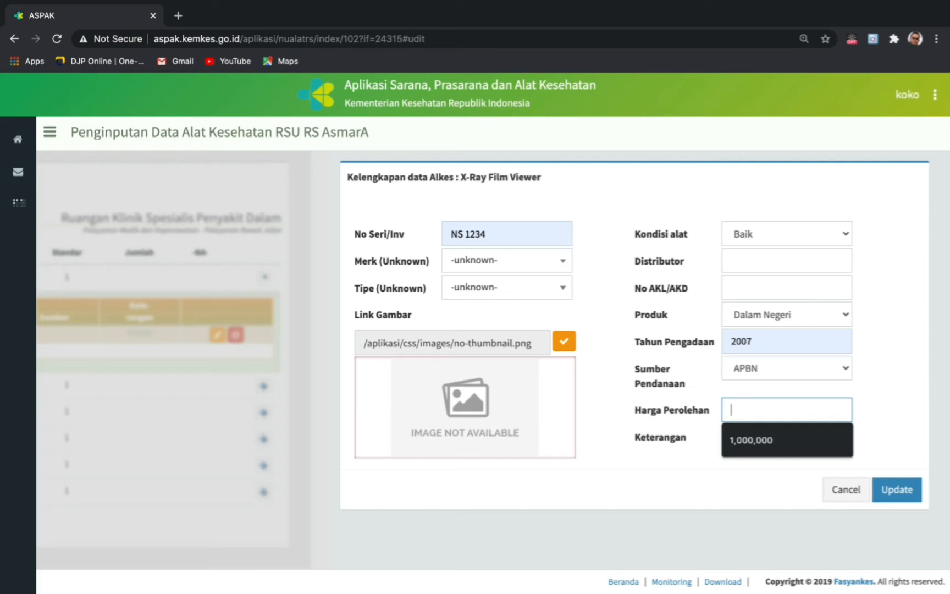
text(0000)
click(896, 415)
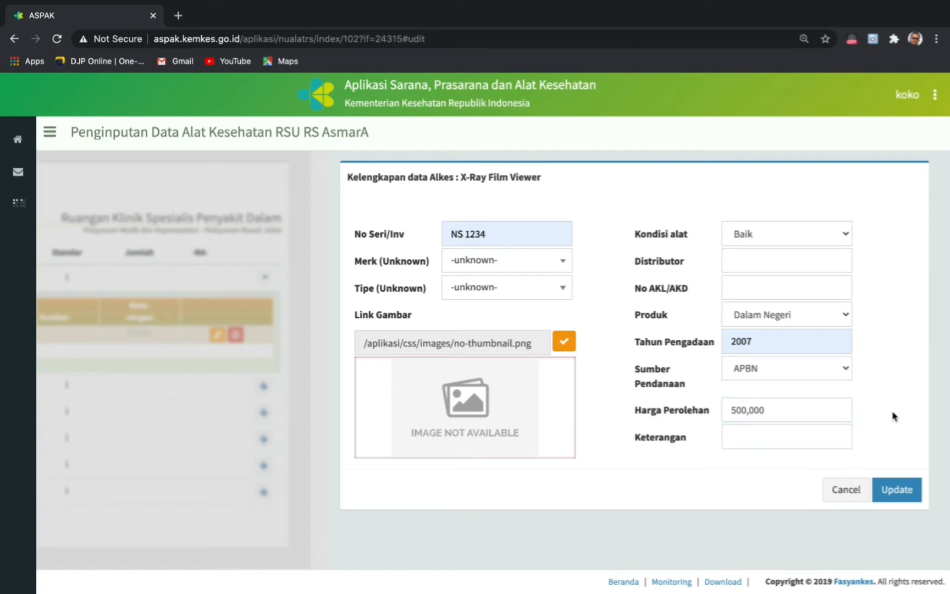
click(764, 440)
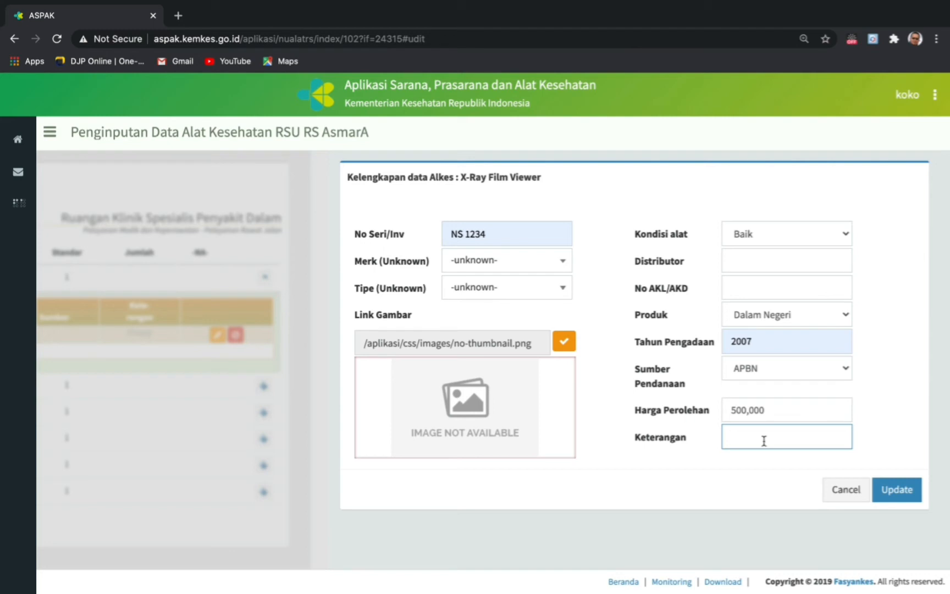
text(Ala)
text(t ini dipakai )
text(juga )
text(pada)
text( ruangan)
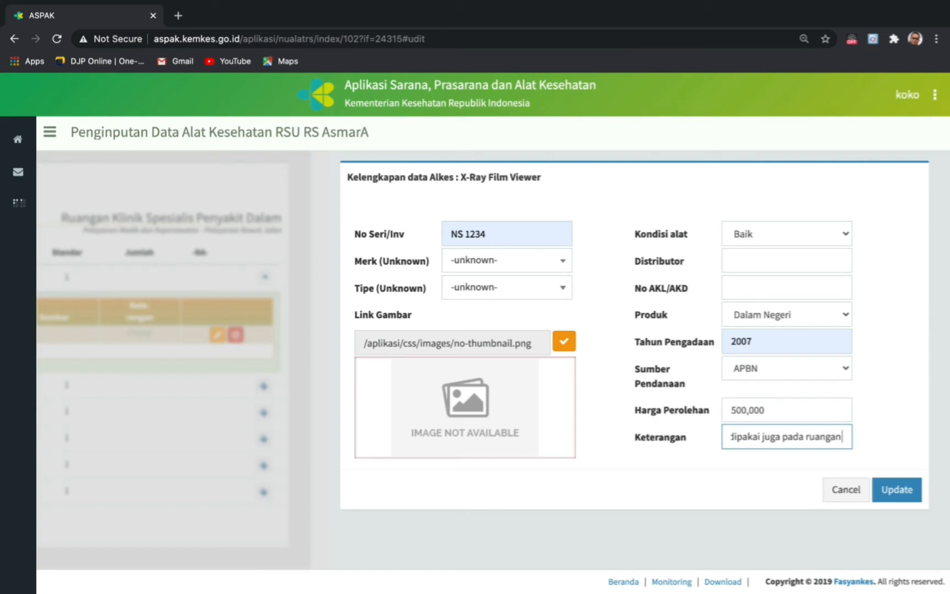
text(po)
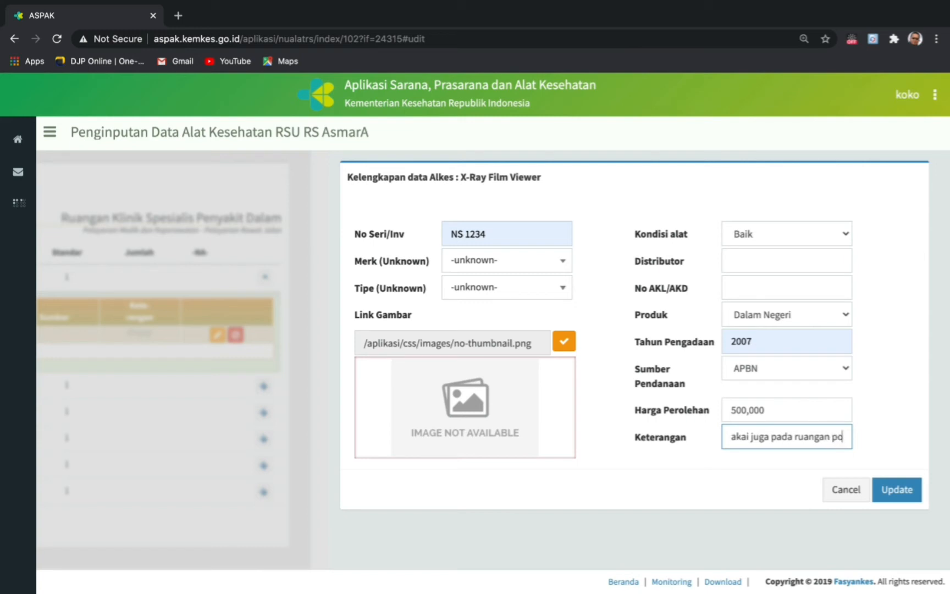
text(liklinik)
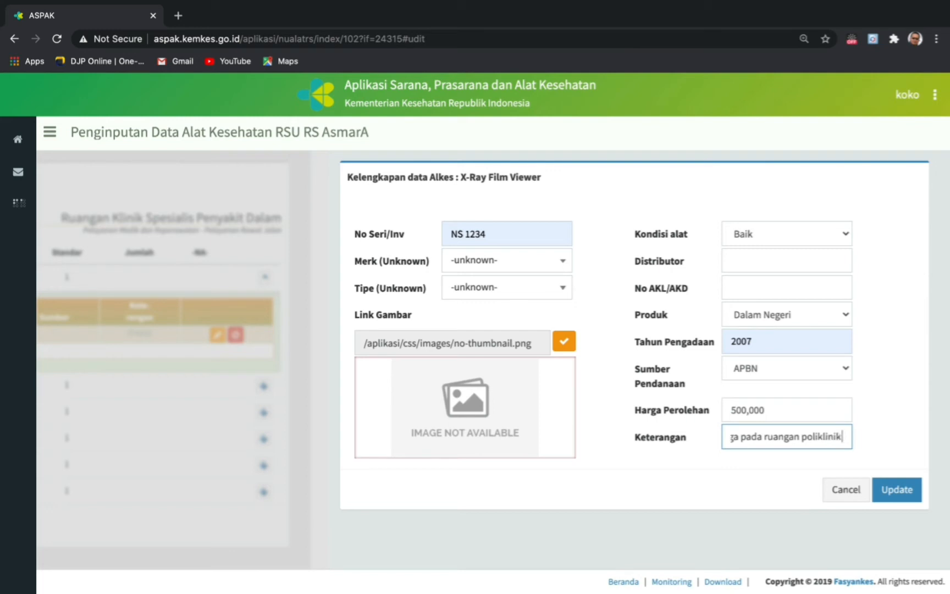
text( umu)
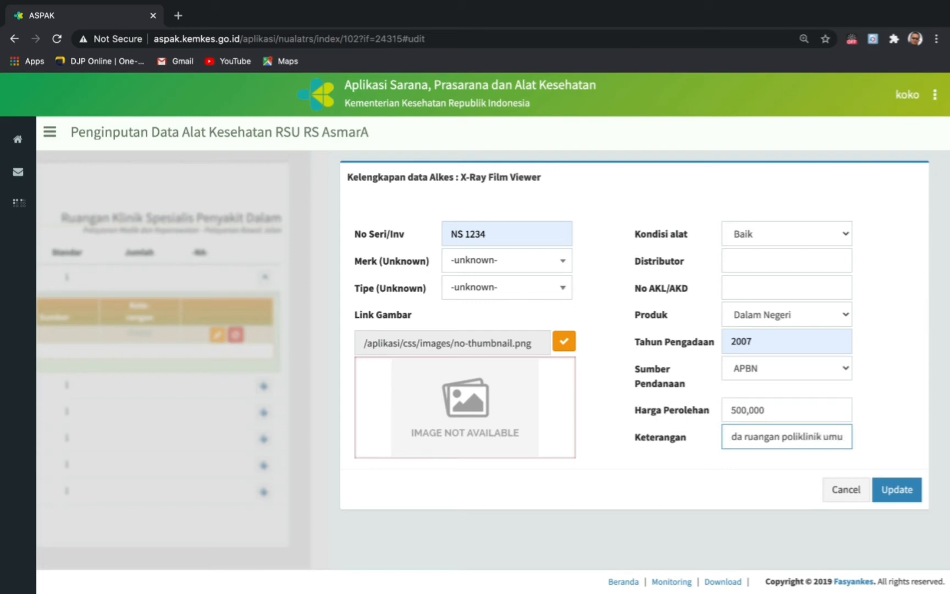
text(m)
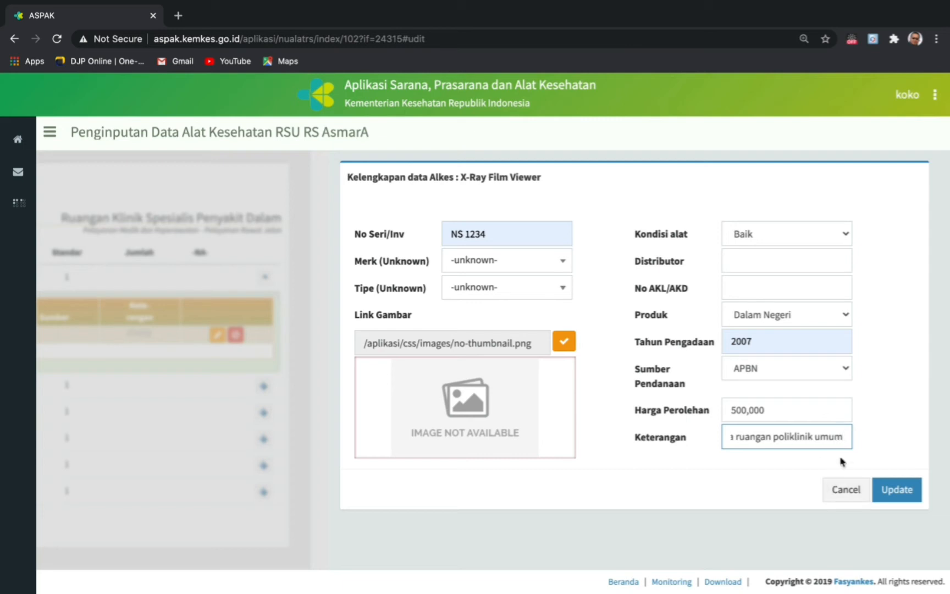
- Update the X-Ray Film Viewer record and collapse its row
click(898, 492)
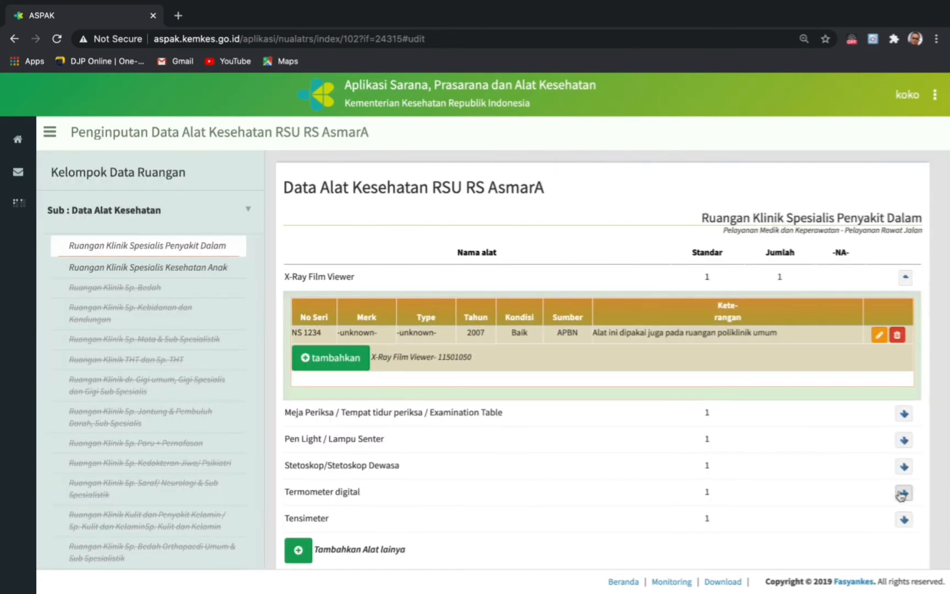
scroll(741, 464, down, 1)
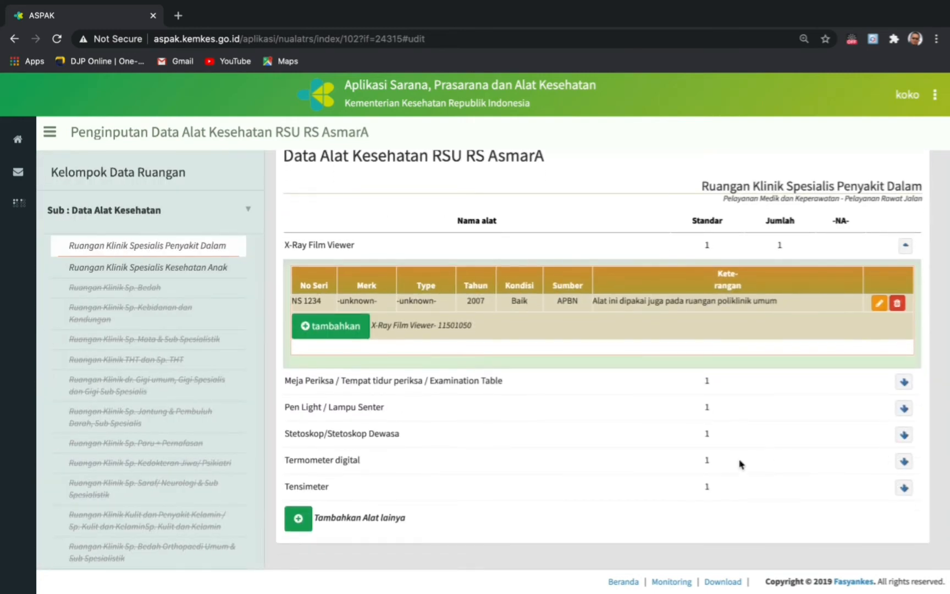
scroll(740, 465, up, 1)
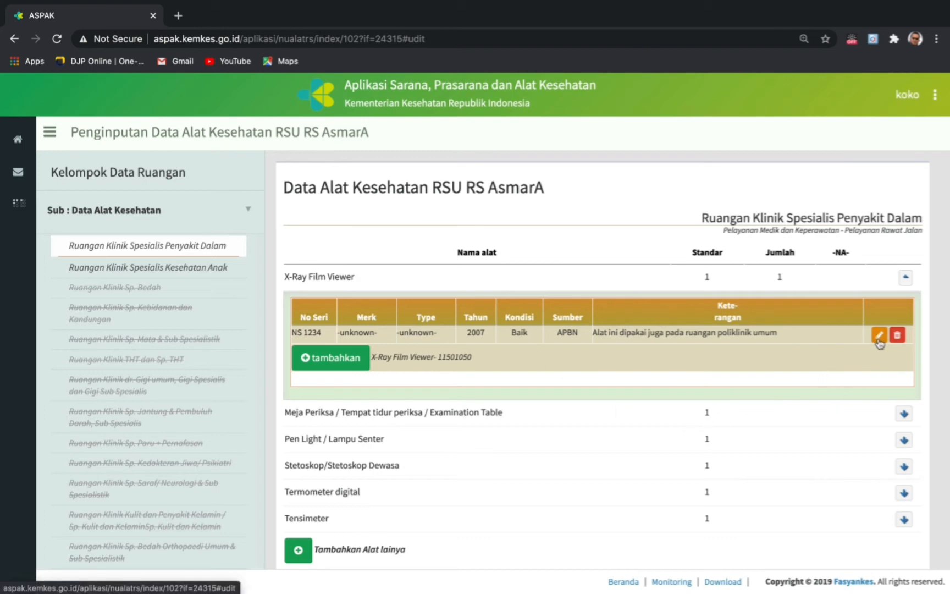
click(907, 281)
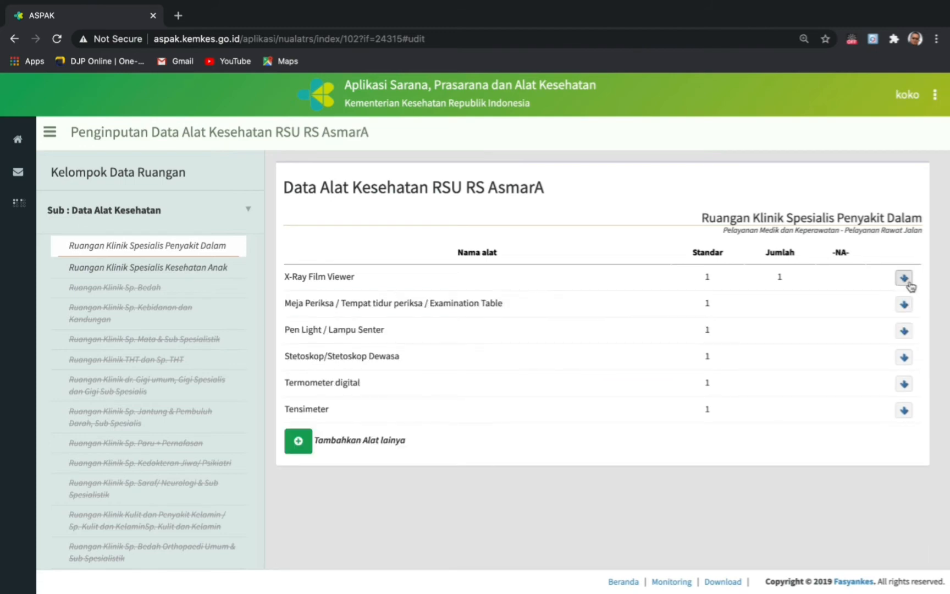
- Mark the Meja Periksa examination table as not available and confirm
click(903, 311)
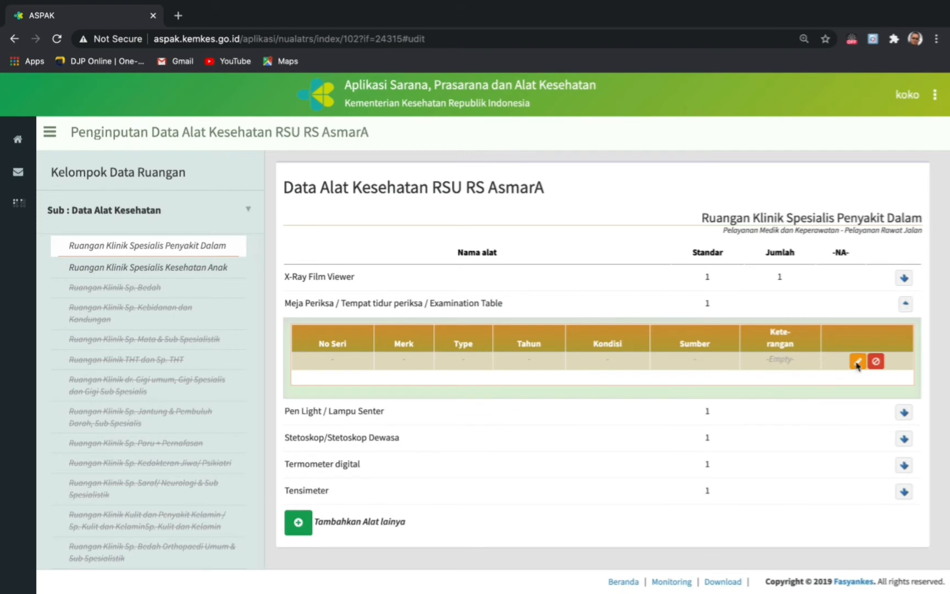
click(878, 364)
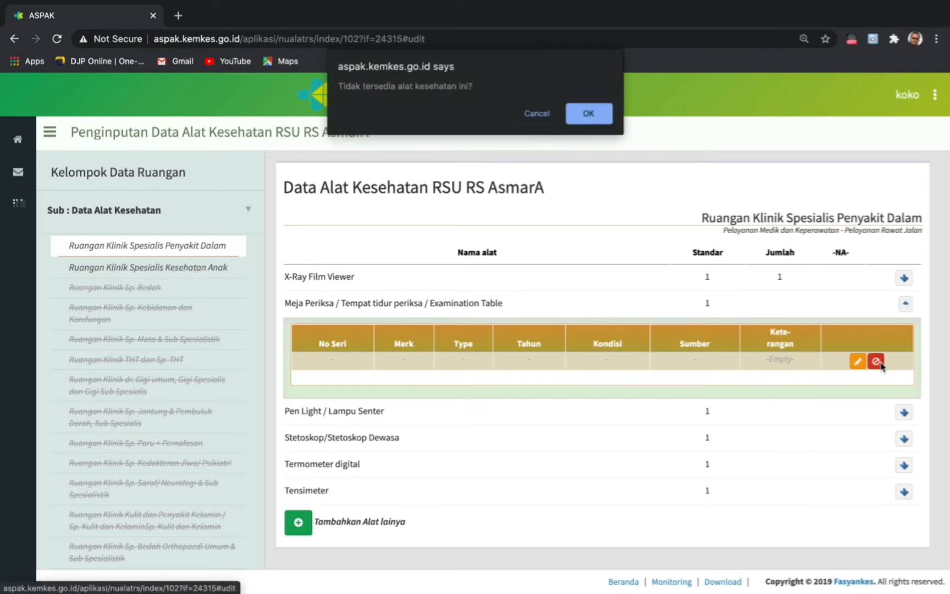
click(594, 117)
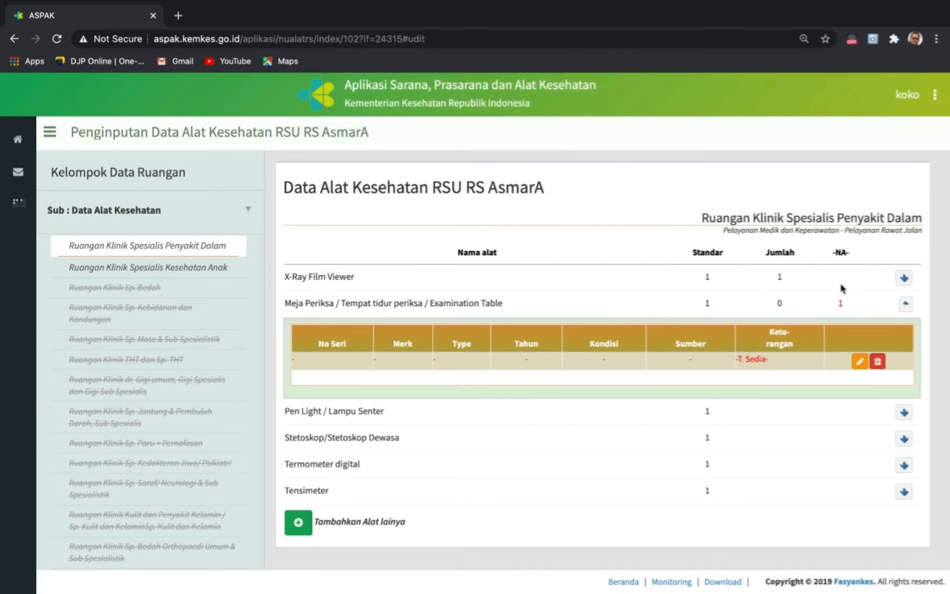
click(905, 304)
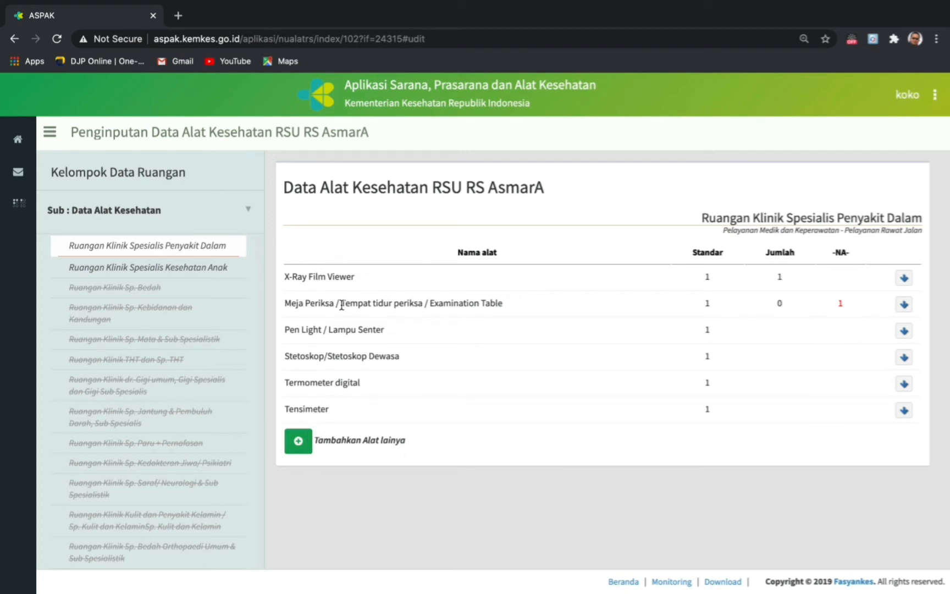
- Add a new ECG/ EKG/ Electrocardiograph item to the room
click(302, 448)
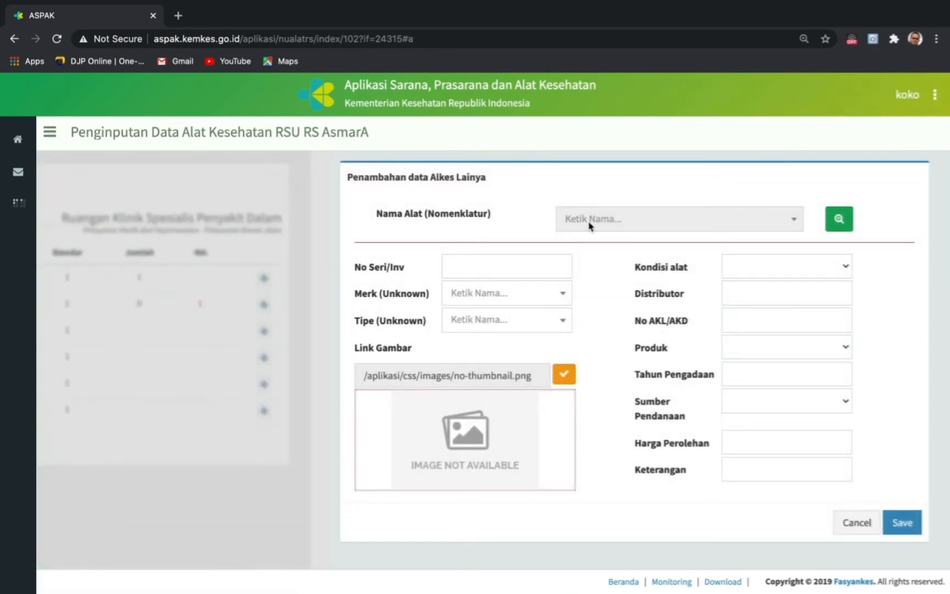
click(844, 222)
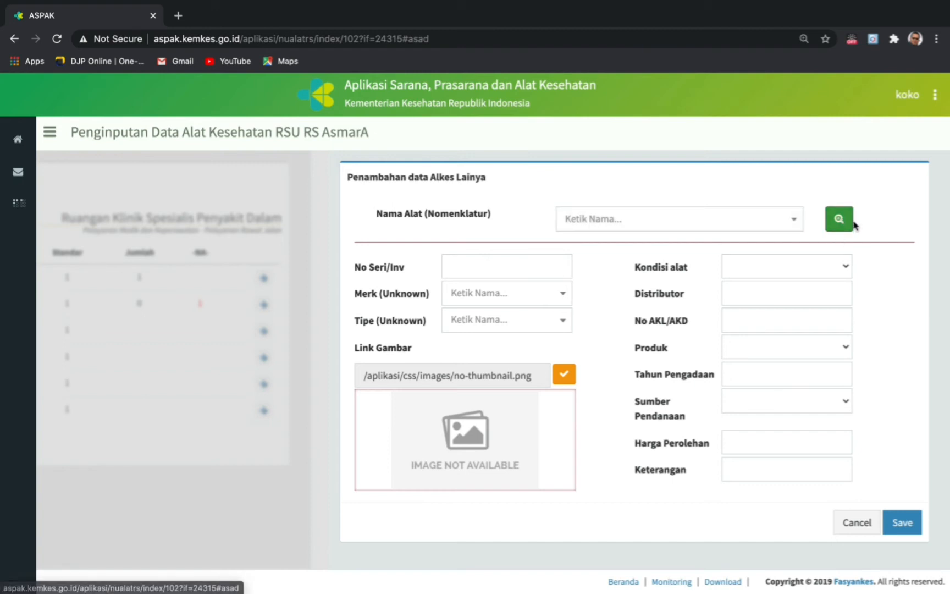
click(621, 227)
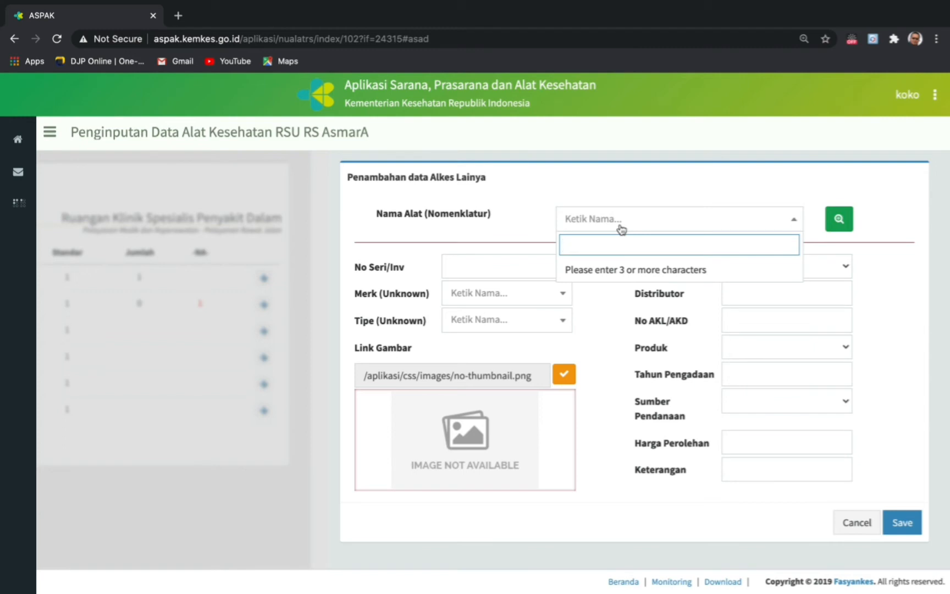
text(ecg)
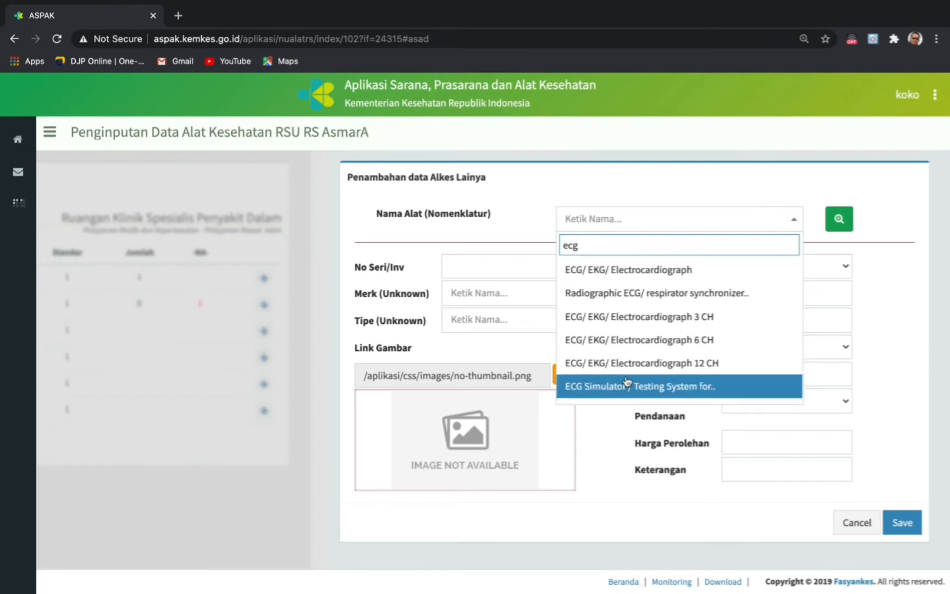
click(632, 270)
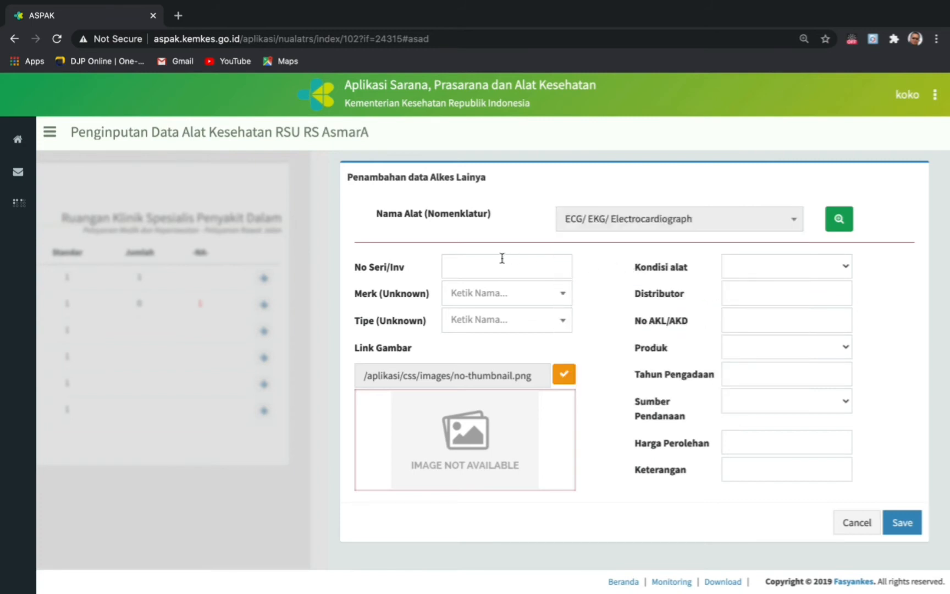
- Give the ECG serial NS 1234, brand burdick and type AED / 8 x 31 x 27 cm
click(476, 263)
click(478, 299)
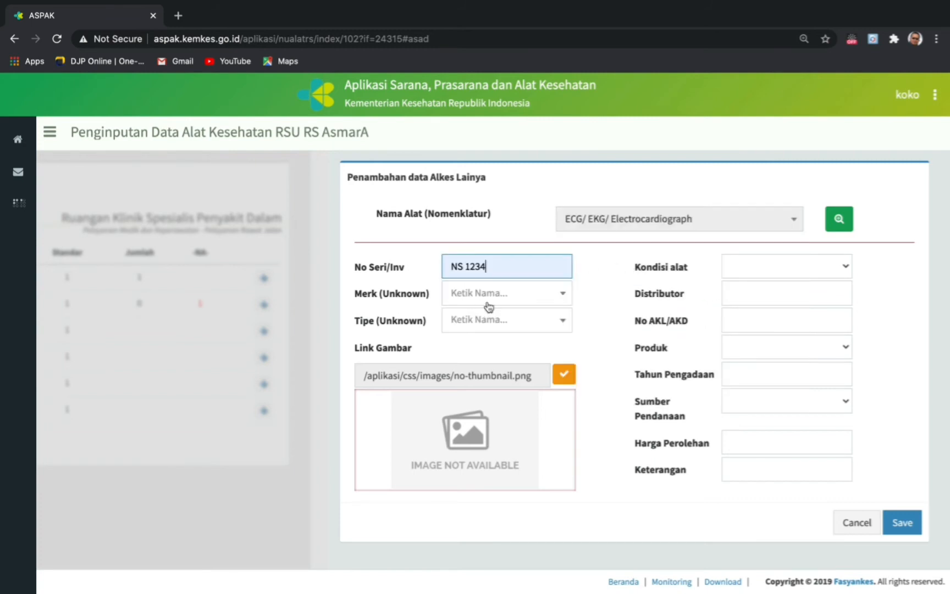
click(489, 302)
text(bu)
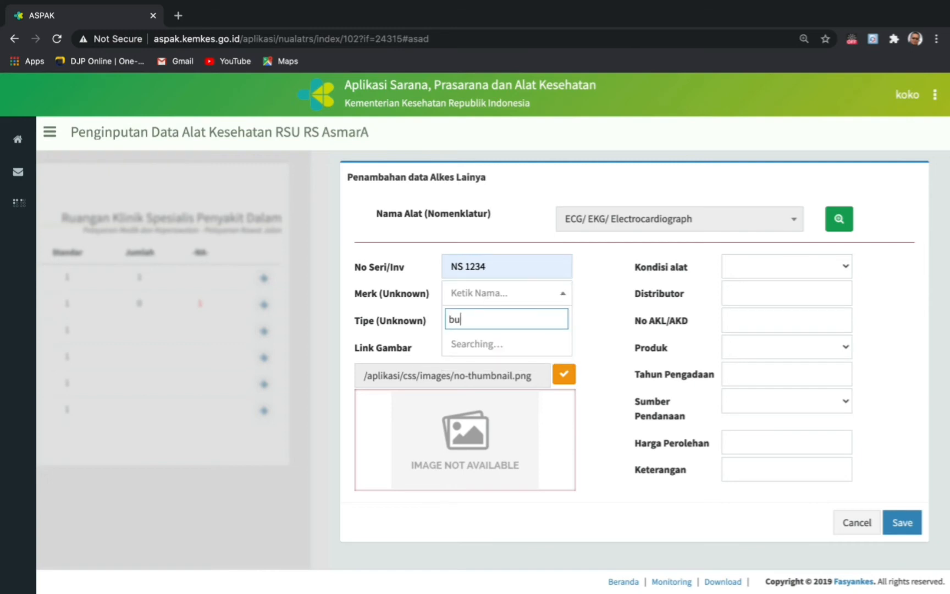
text(rdic)
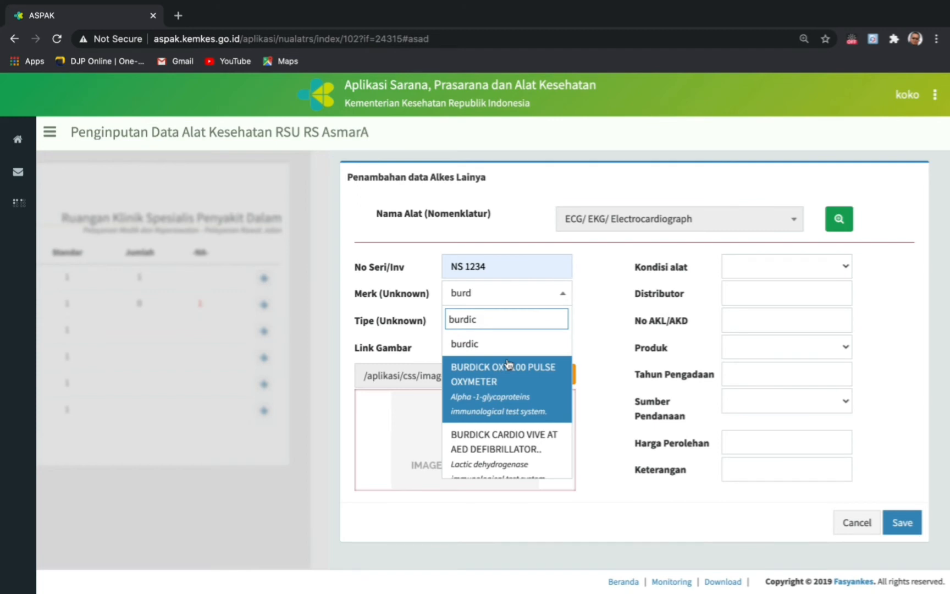
text(k)
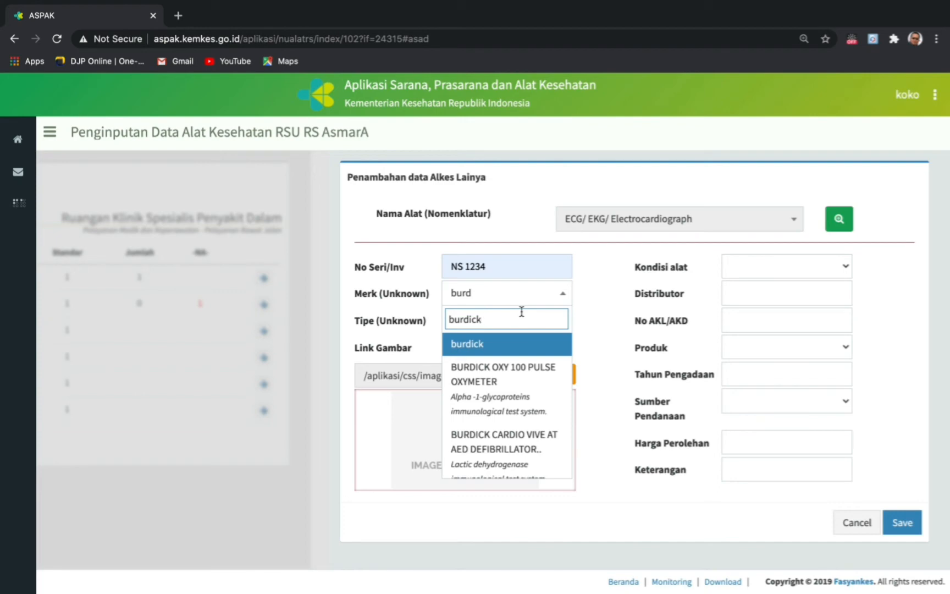
scroll(493, 460, down, 2)
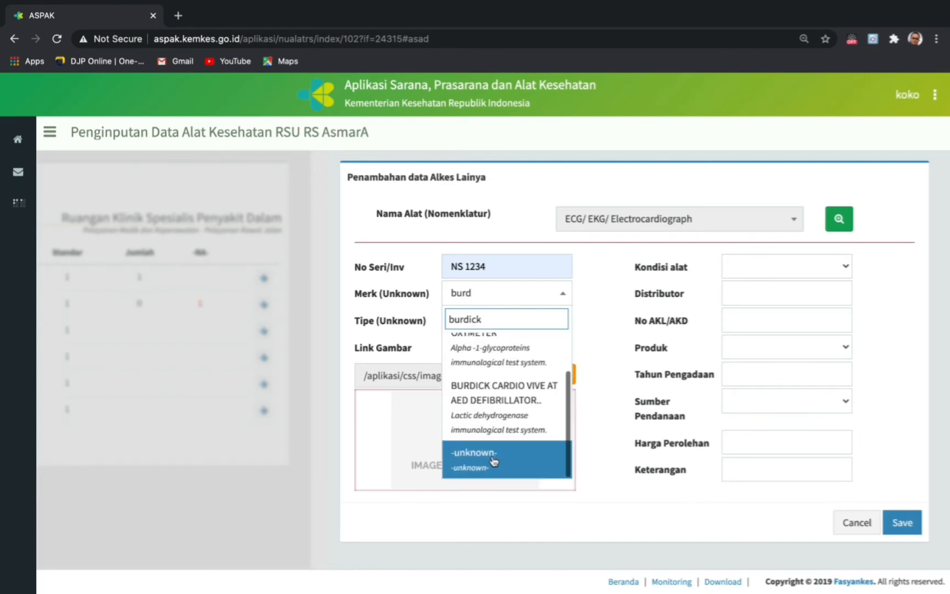
scroll(493, 461, up, 2)
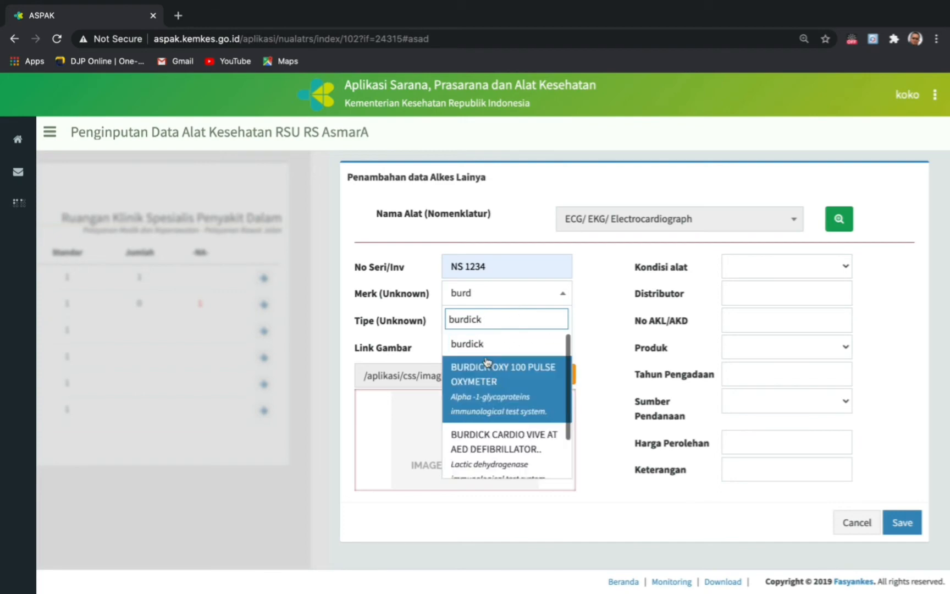
click(475, 347)
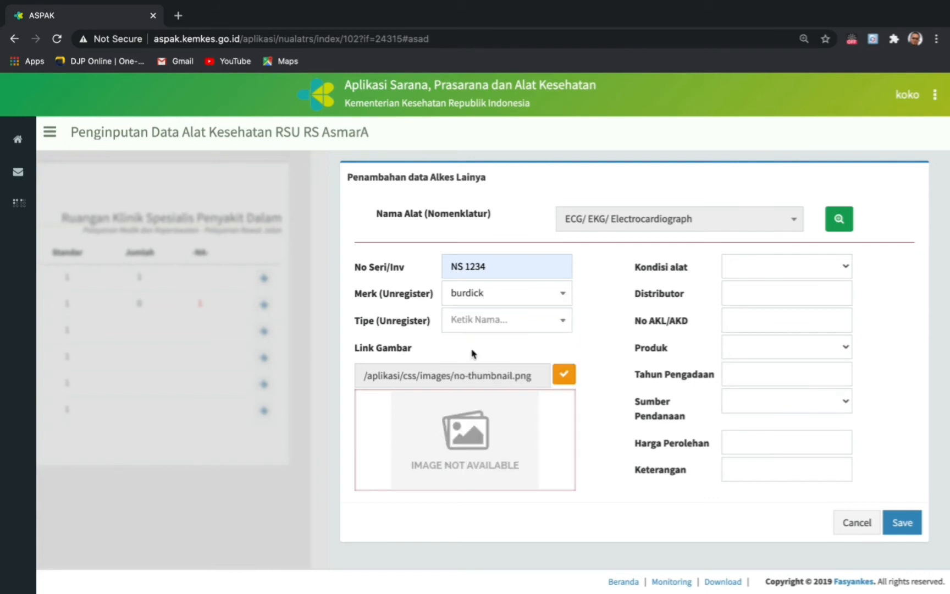
click(563, 320)
text(ks)
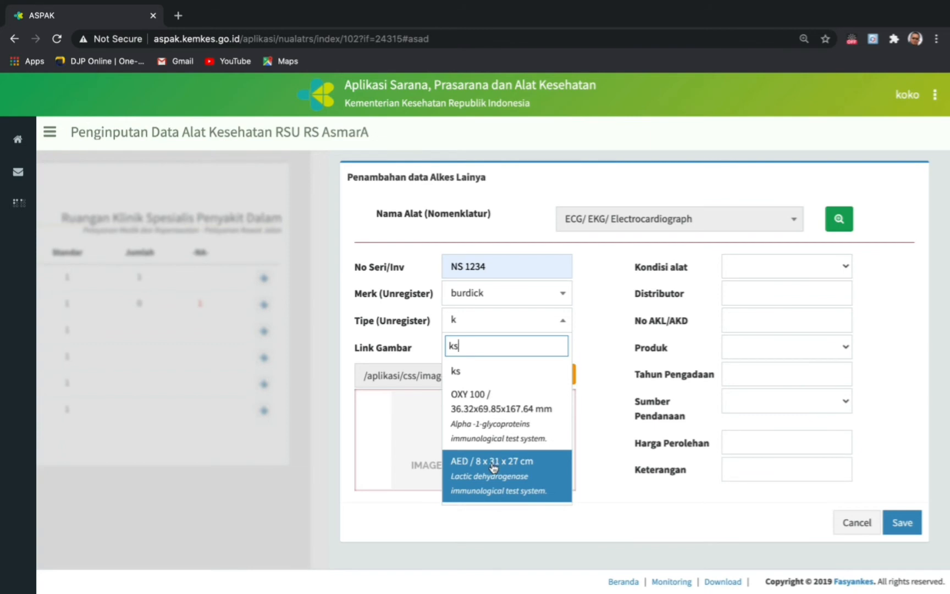
click(495, 462)
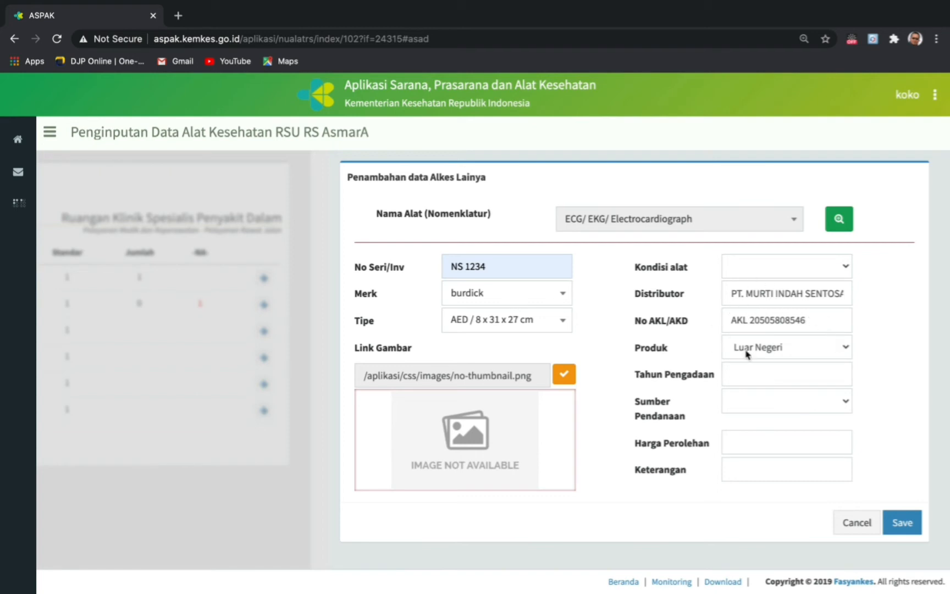
- Mark the ECG condition as Rusak with damage year 2015
click(847, 269)
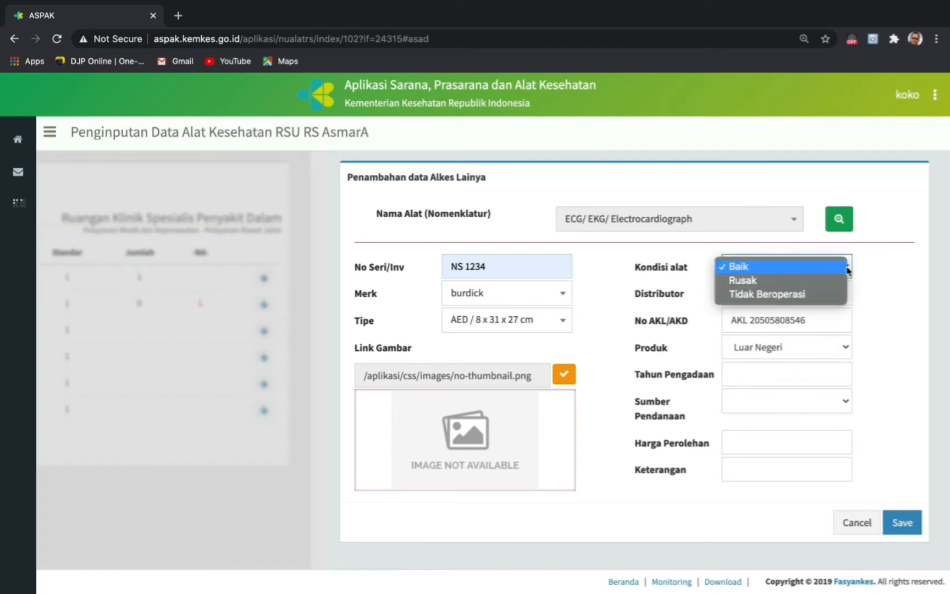
click(739, 279)
click(758, 291)
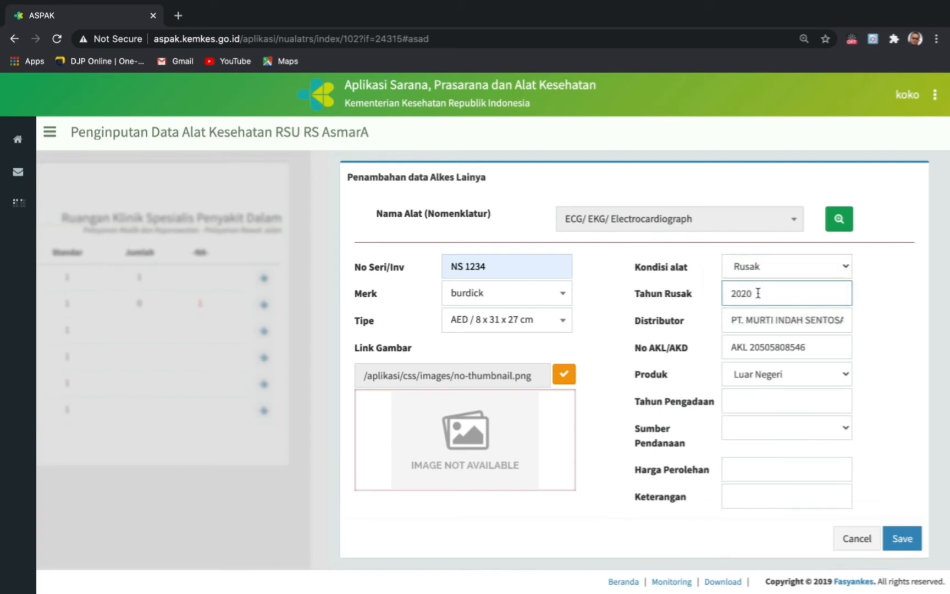
key(BackSpace)
key(BackSpace)
text(15)
- Set procurement 2007, APBD funding, price 1,000,000 and note 'Letak alat ada di Gudang'
click(801, 394)
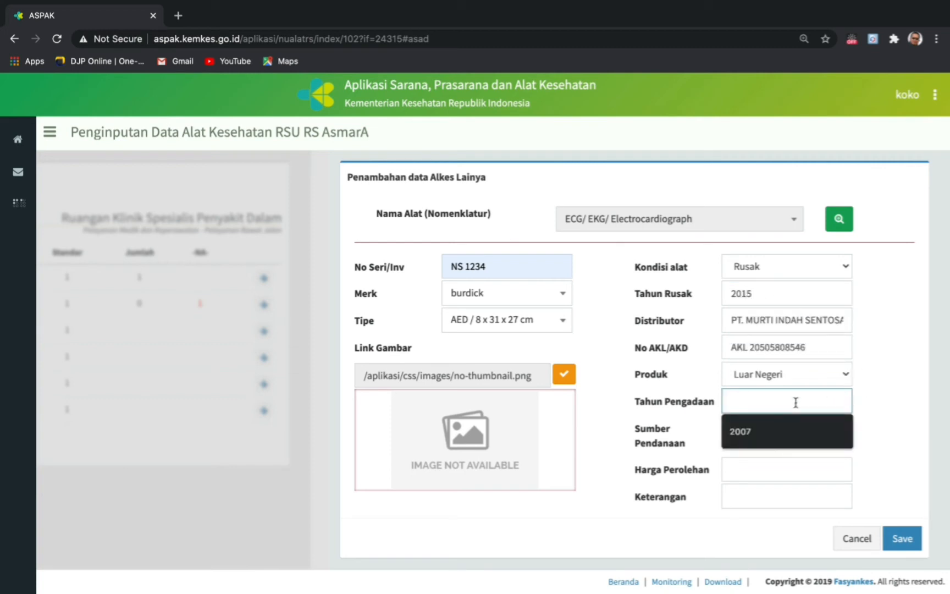
click(757, 436)
click(818, 428)
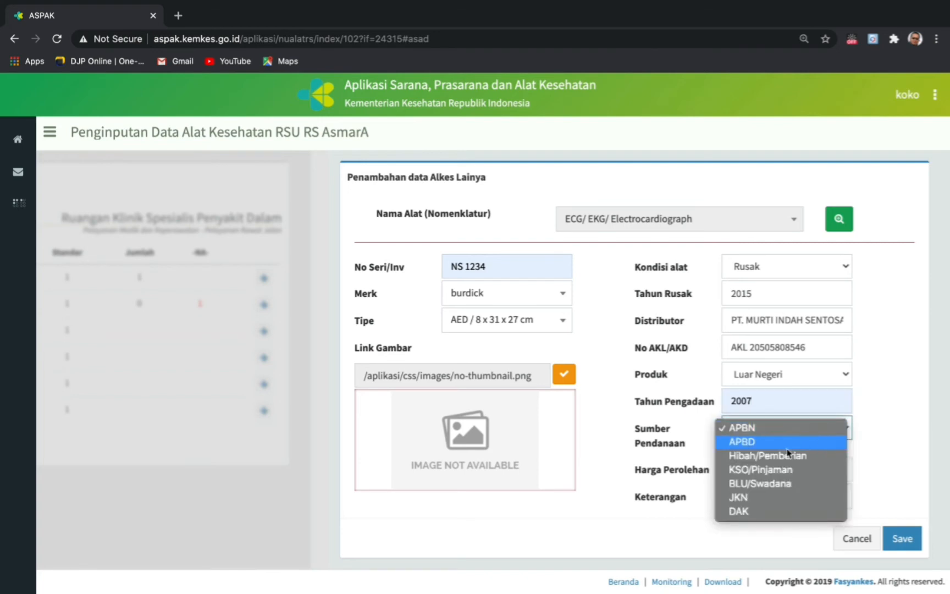
click(745, 445)
click(746, 468)
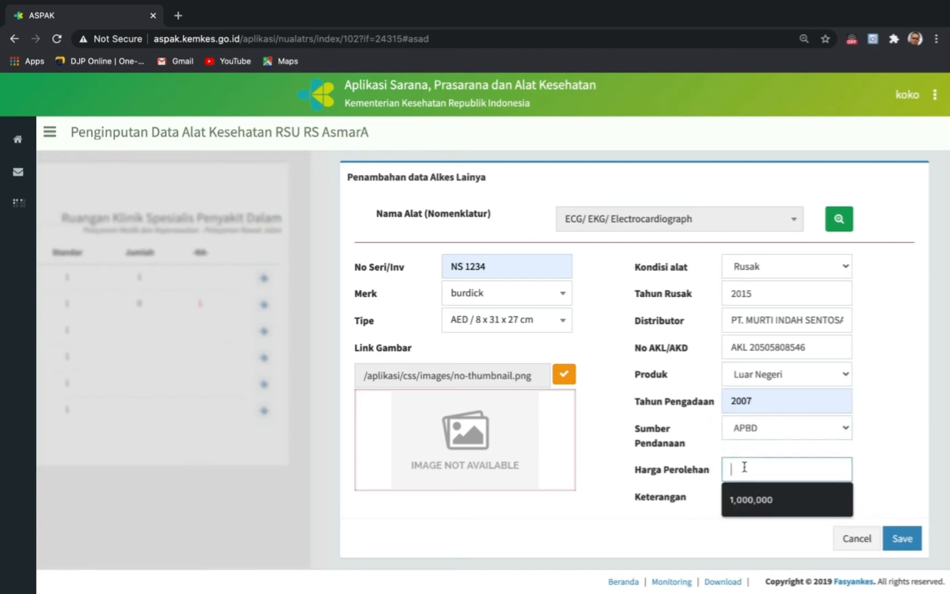
click(755, 499)
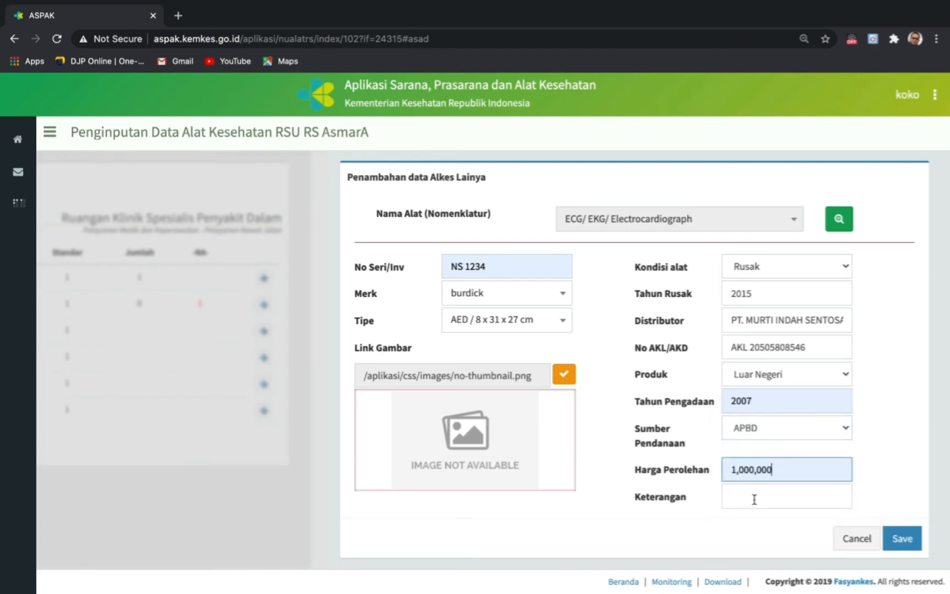
click(870, 491)
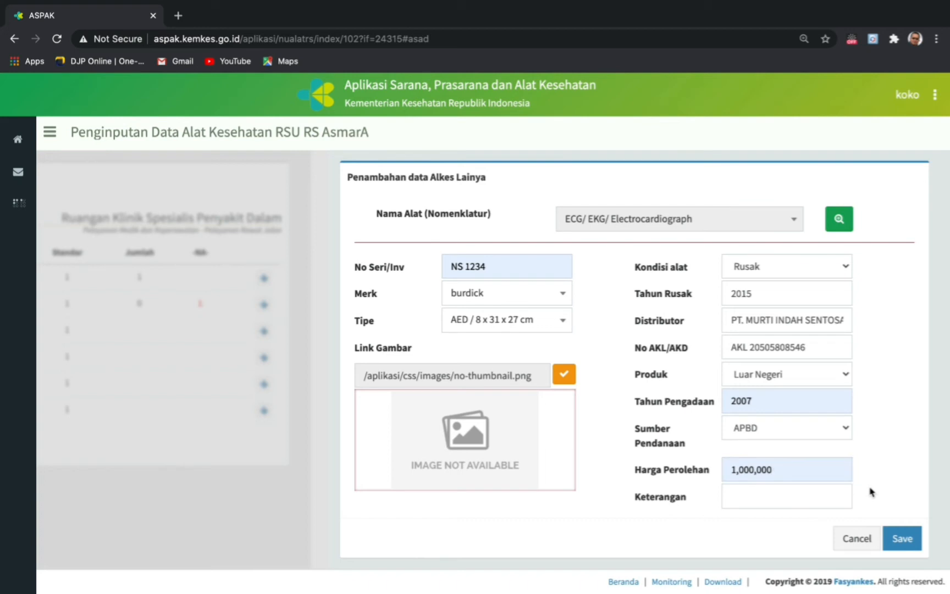
click(772, 497)
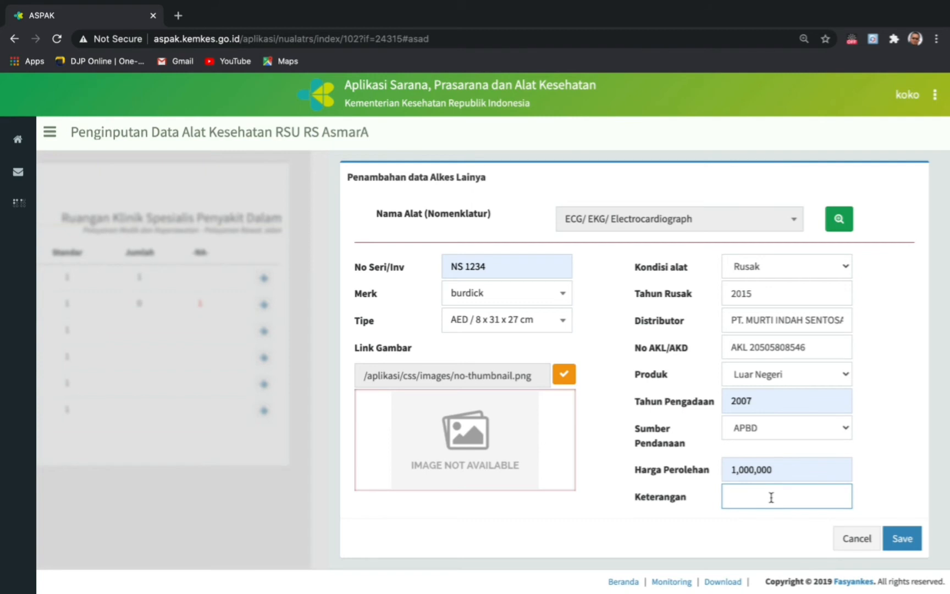
text(Letak alat ada di Gudang)
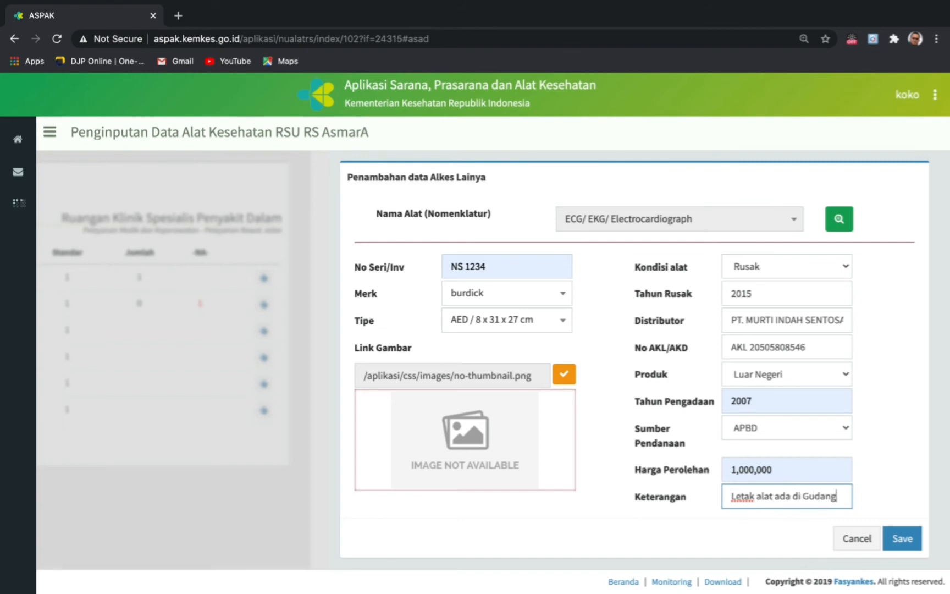
- Try saving the ECG, dismiss the duplicate-serial alert, and toggle the Meja Periksa row
click(904, 540)
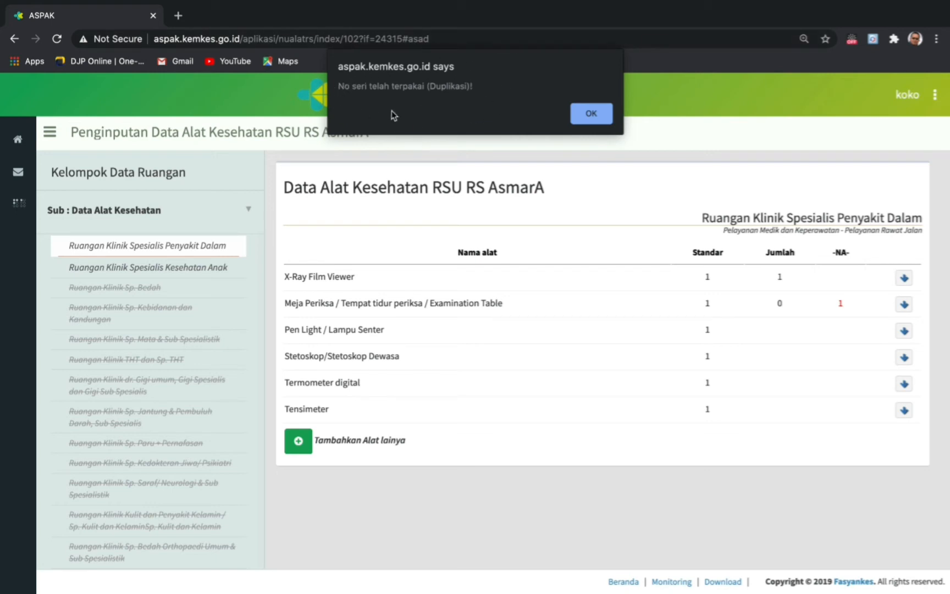
click(592, 114)
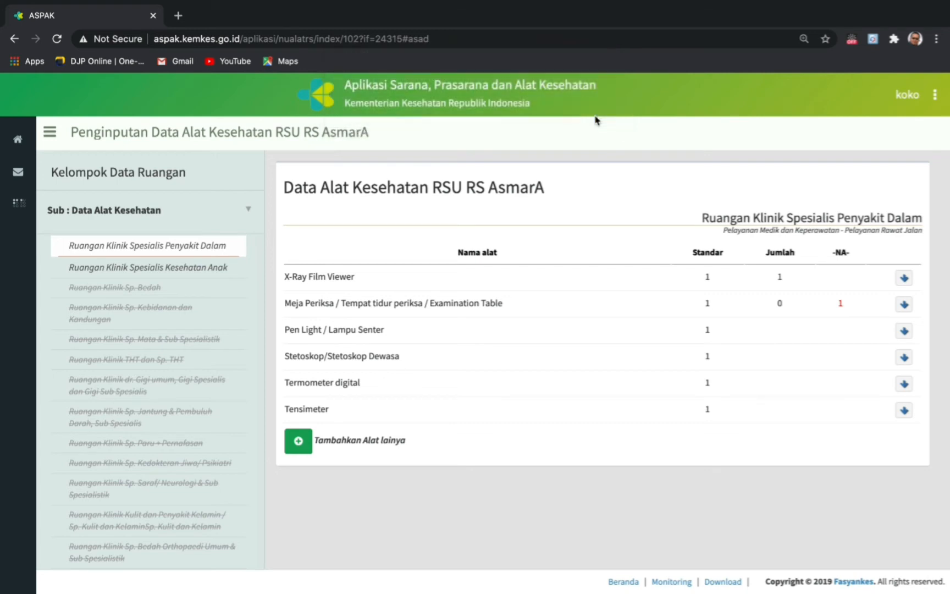
click(904, 307)
click(904, 305)
- Add another equipment entry named ECG/ EKG/ Electrocardiograph with serial number ec-123
click(300, 451)
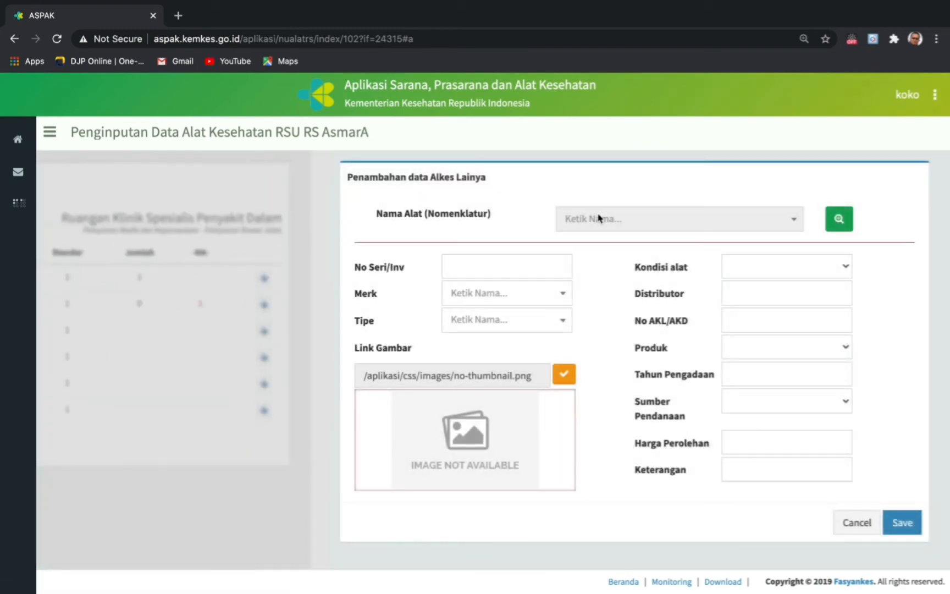
click(847, 225)
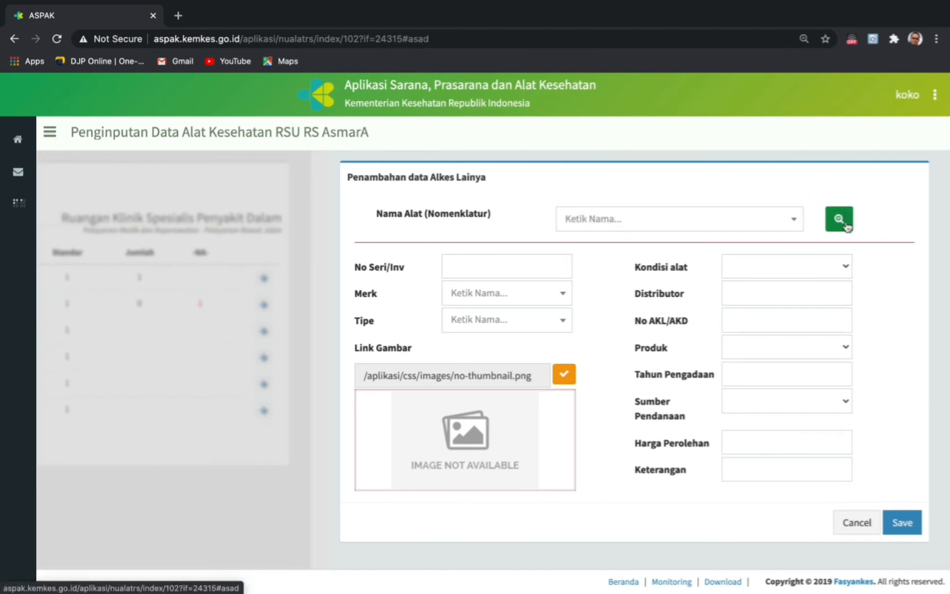
click(620, 222)
text(ecg)
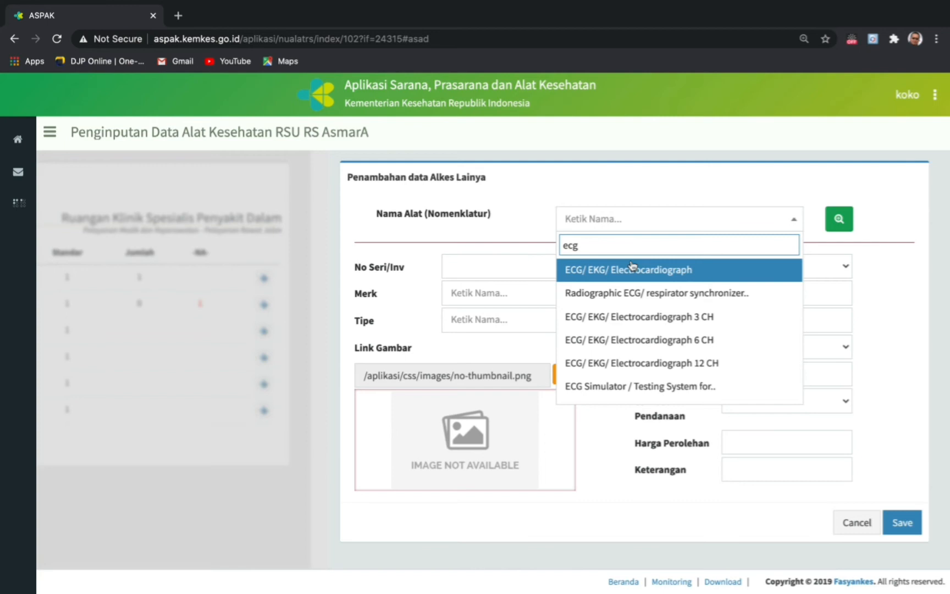
click(632, 269)
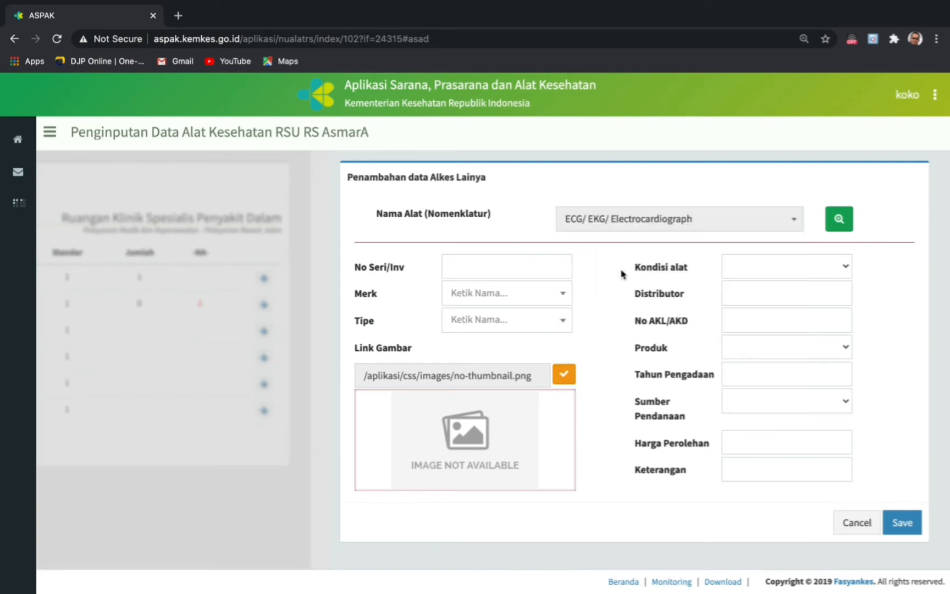
click(484, 267)
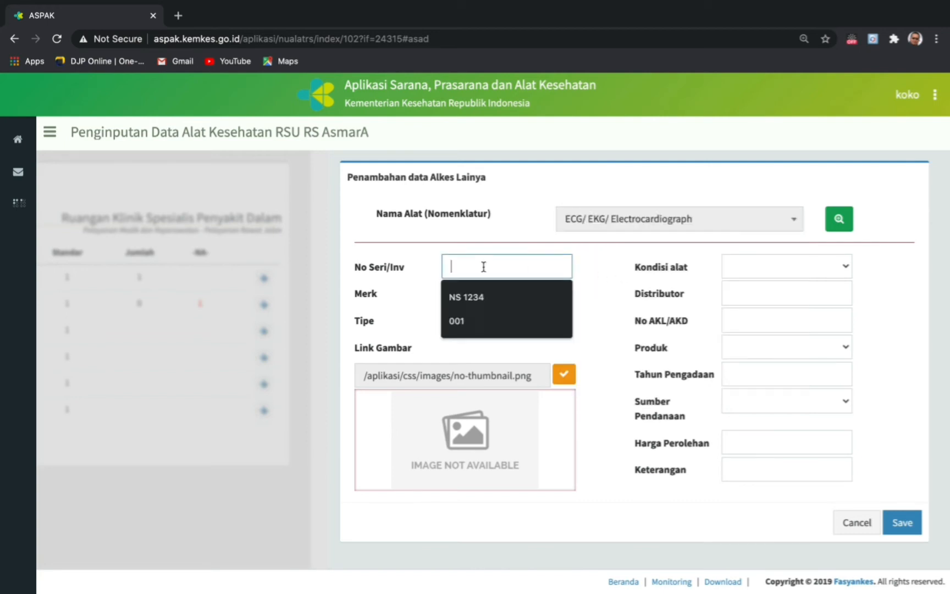
text(ec-)
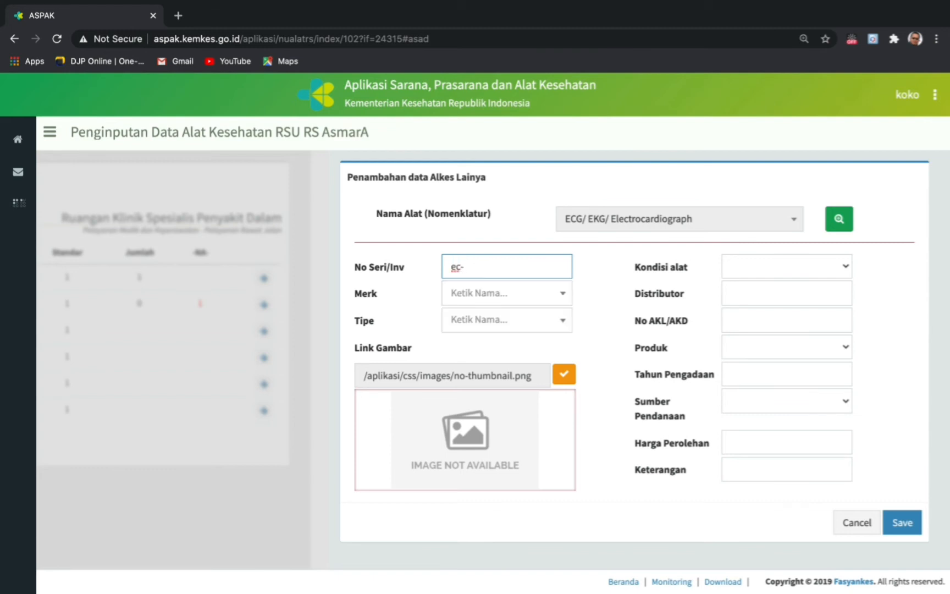
text(123)
- Set the ECG's brand to burdick and its type to AED / 8 x 31 x 27 cm
click(488, 296)
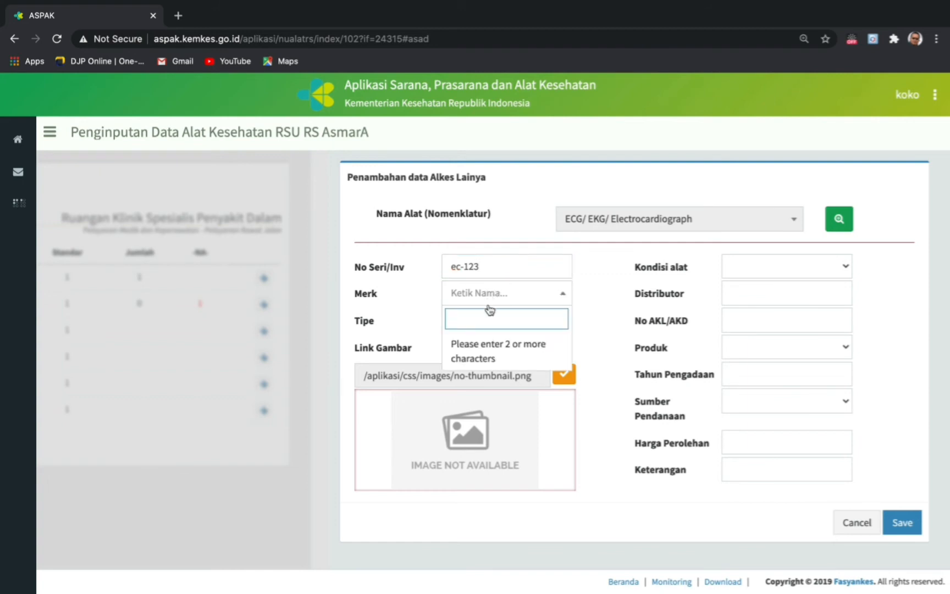
text(bu)
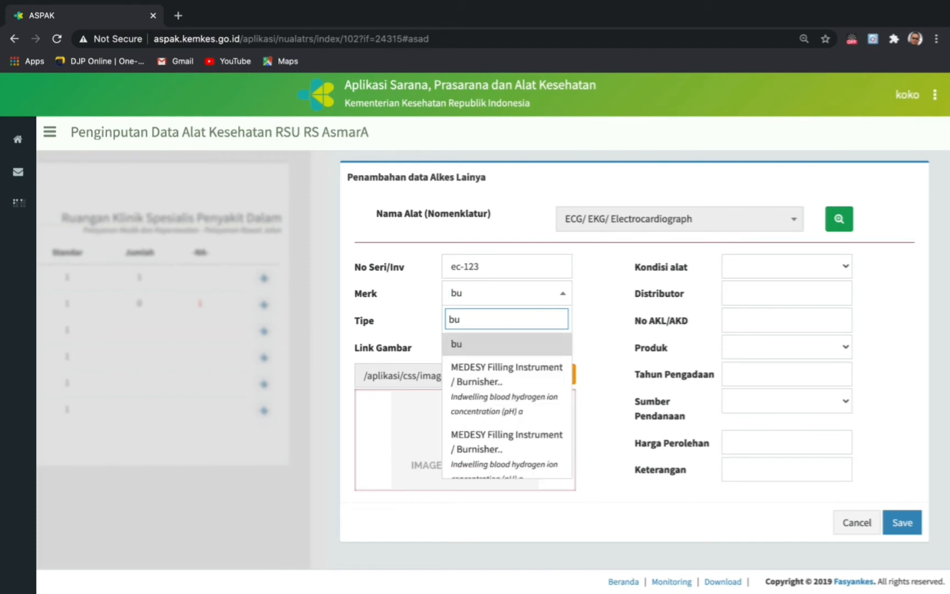
text(rd)
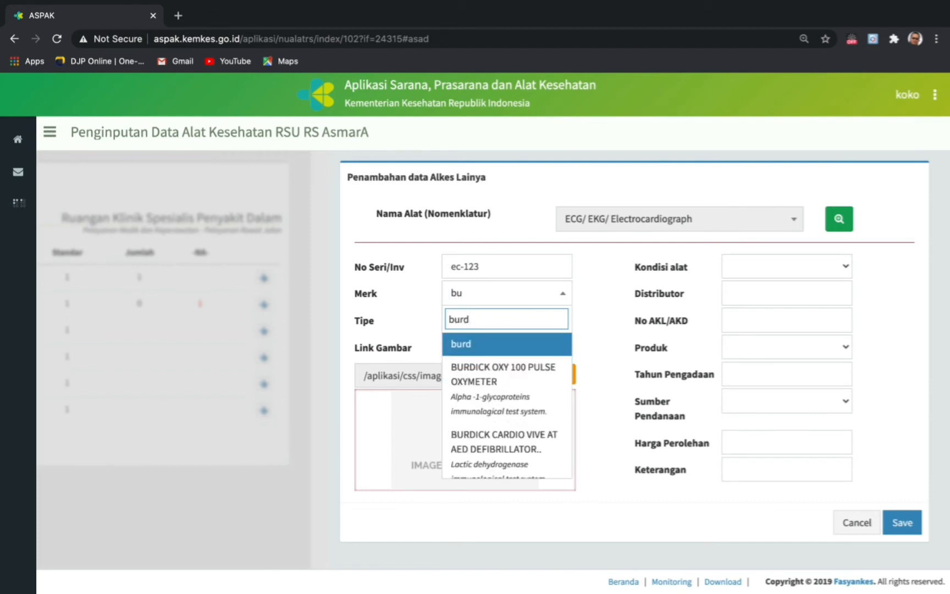
text(ick)
click(482, 347)
click(522, 331)
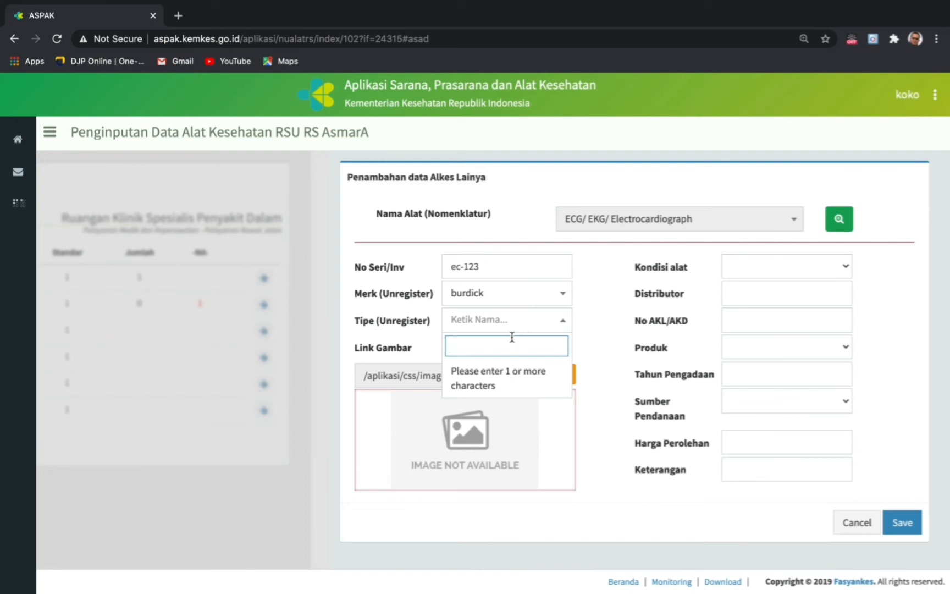
text(kda)
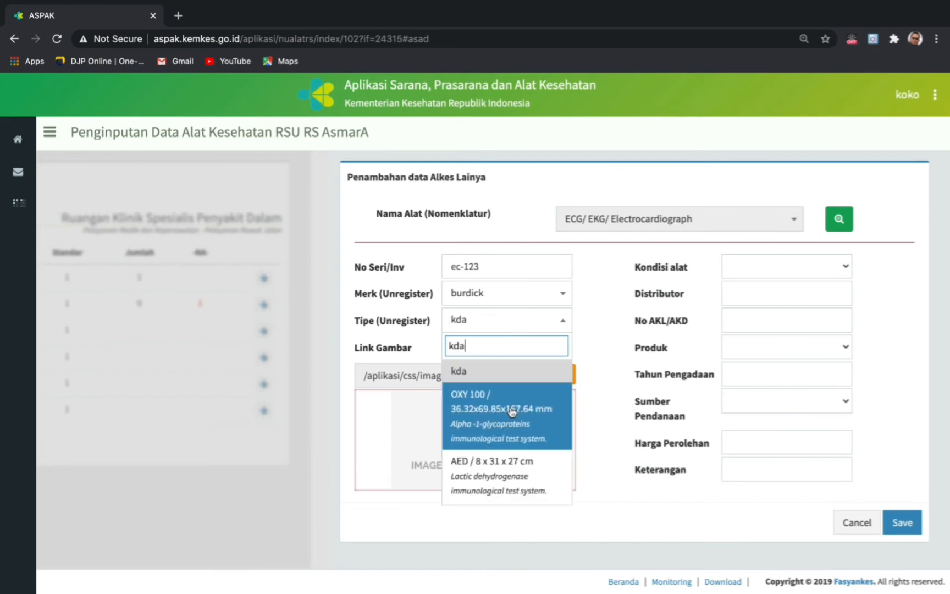
scroll(507, 454, down, 1)
click(502, 467)
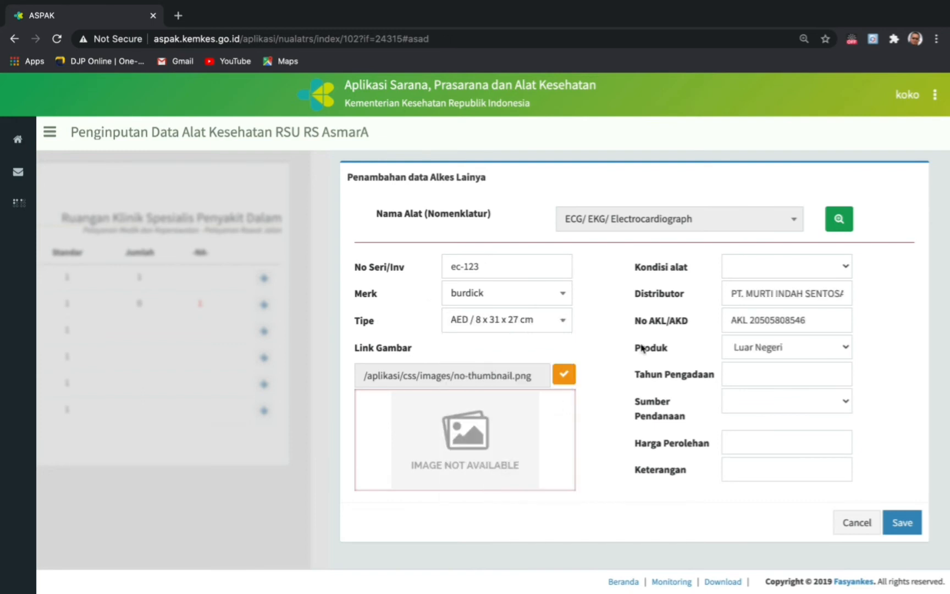
click(847, 266)
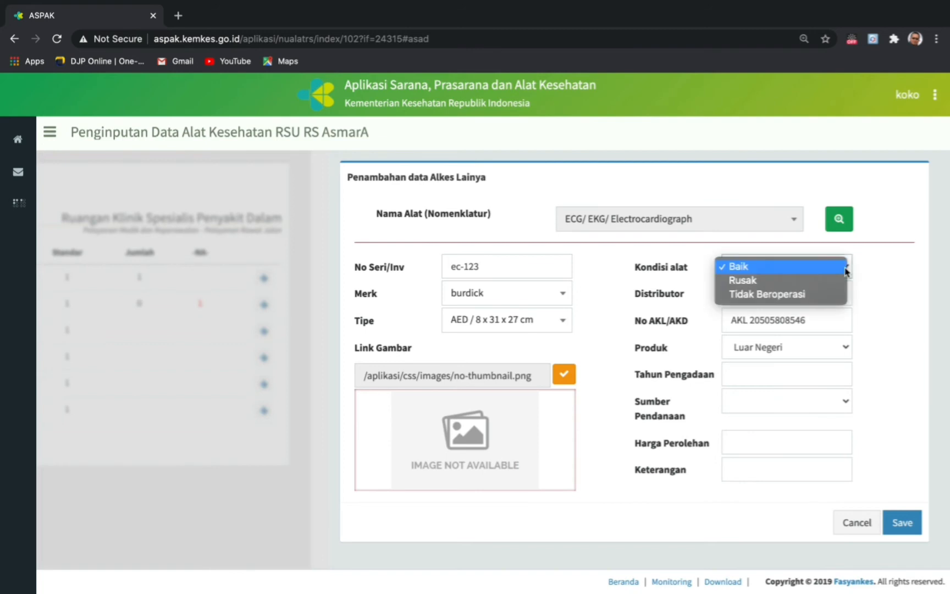
- Mark the ECG's condition as Rusak, adjust its damage year, and set procurement year 2007
click(757, 278)
click(767, 287)
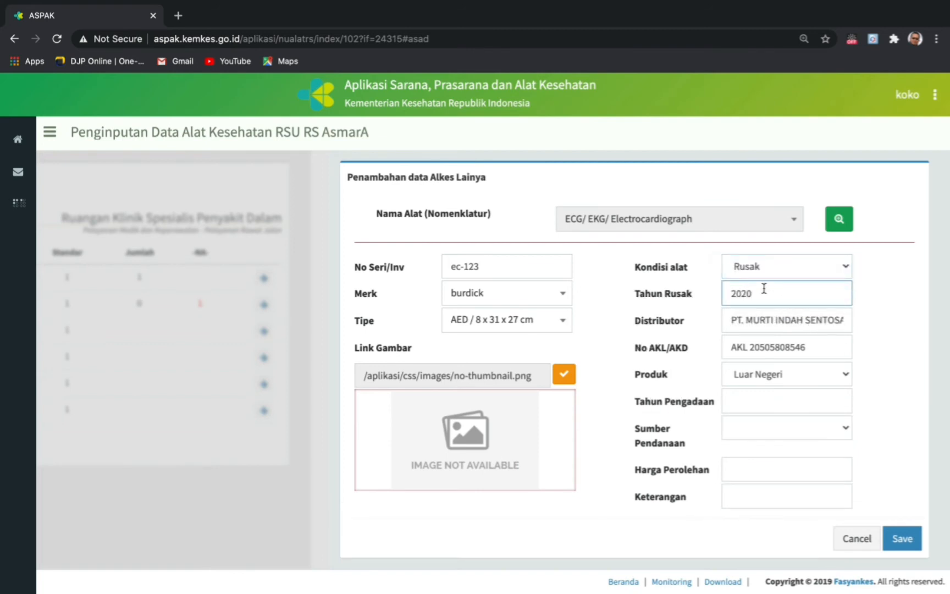
key(BackSpace)
key(BackSpace)
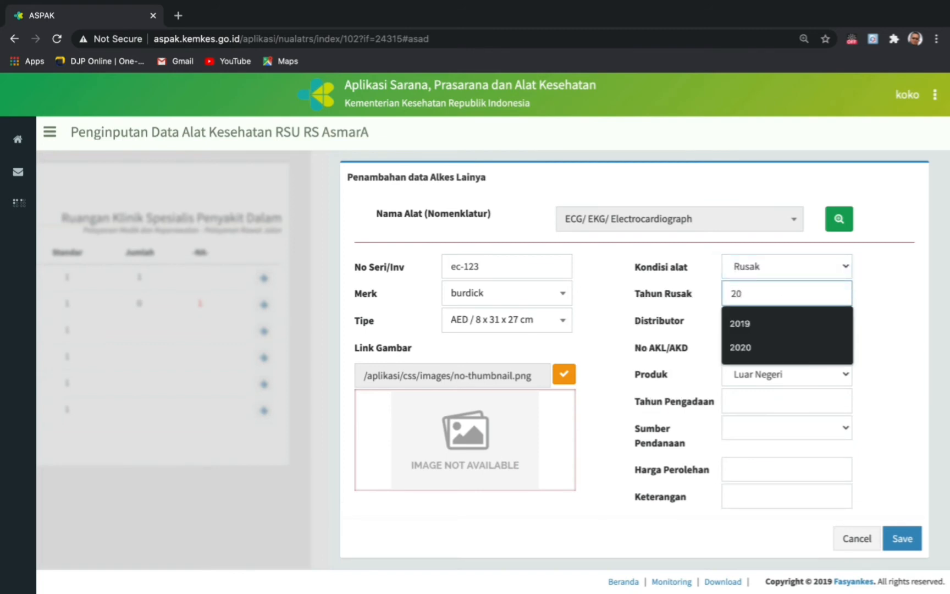
text(15)
click(762, 402)
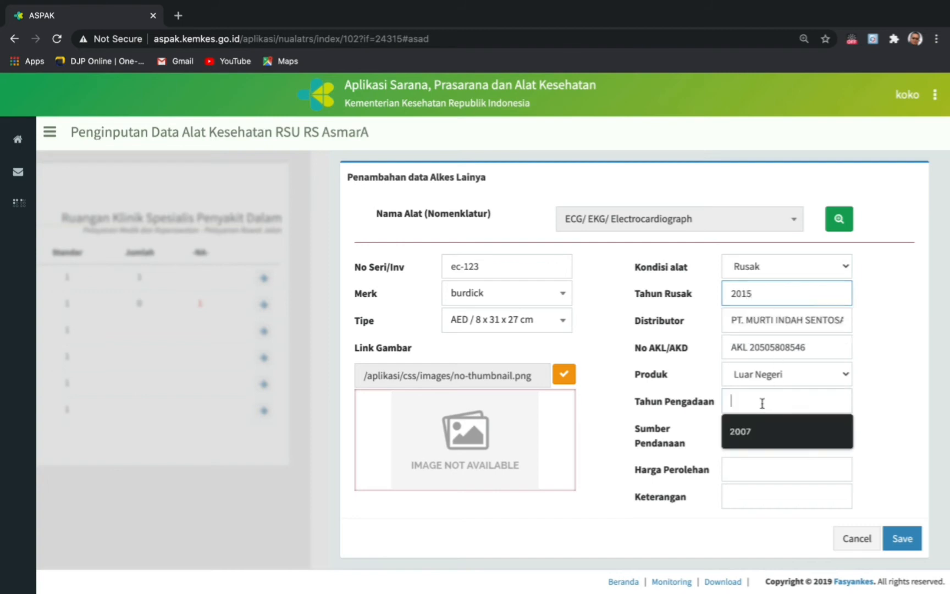
click(756, 431)
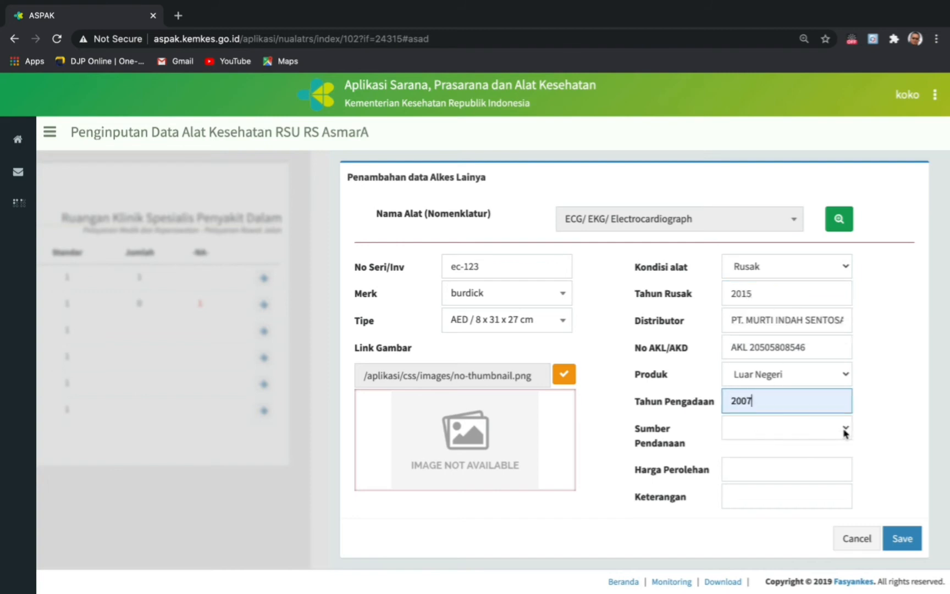
- Set funding source APBD, acquisition price 30,000,000, and remark 'Letak alat di Gudang'
click(845, 434)
click(767, 443)
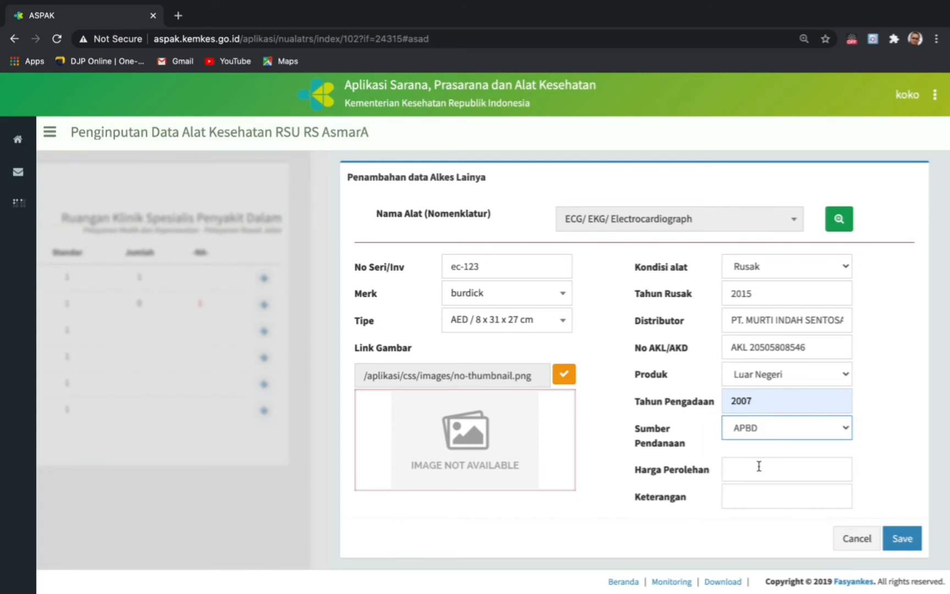
click(759, 466)
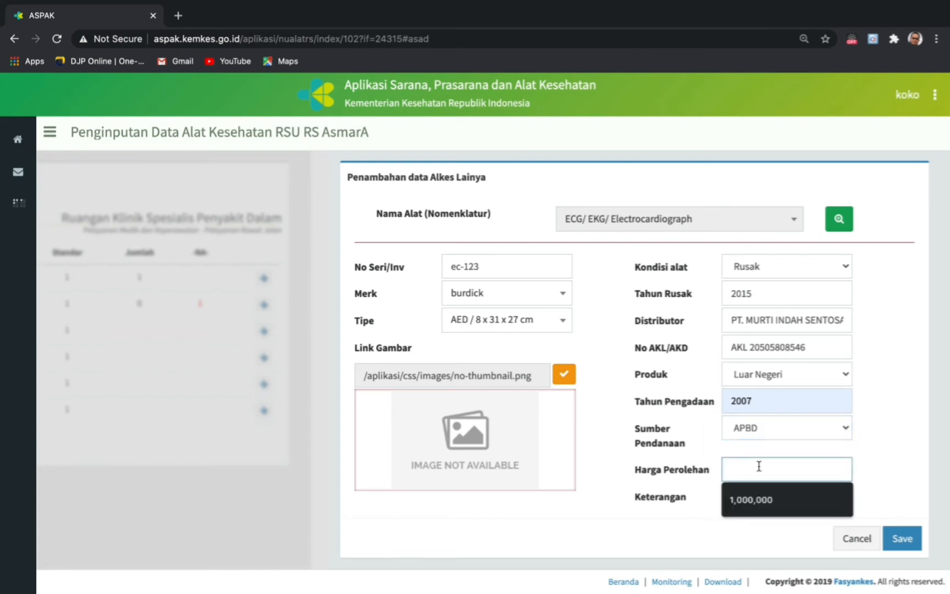
text(30,000,000)
click(907, 463)
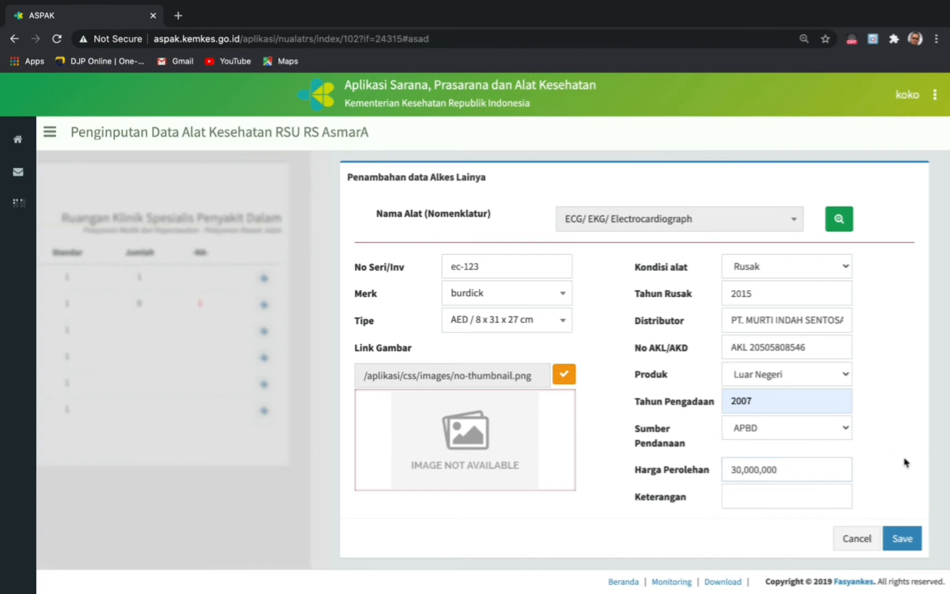
click(758, 503)
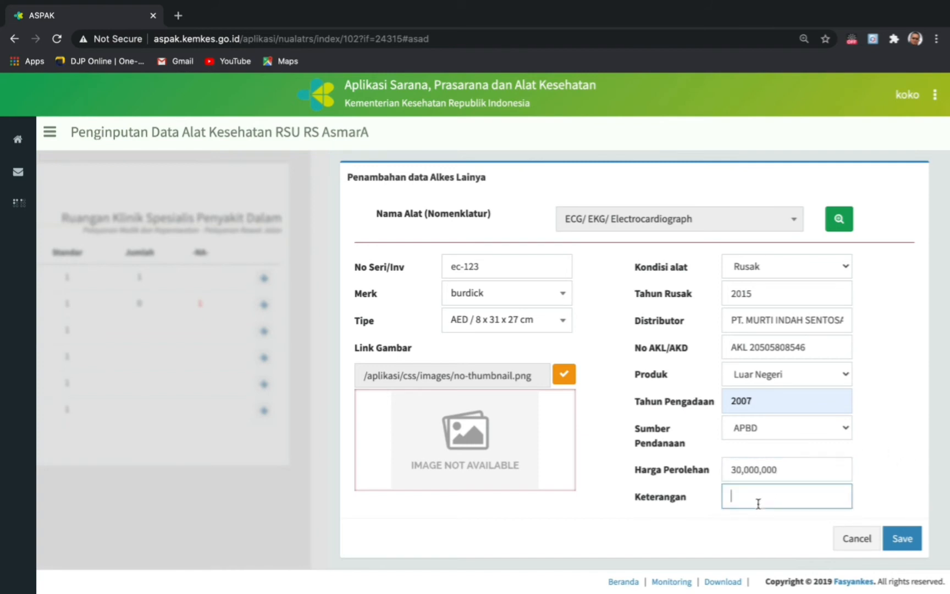
text(Letak alat di Gudang)
- Save the ECG entry, then scroll down the sidebar's room list
click(914, 541)
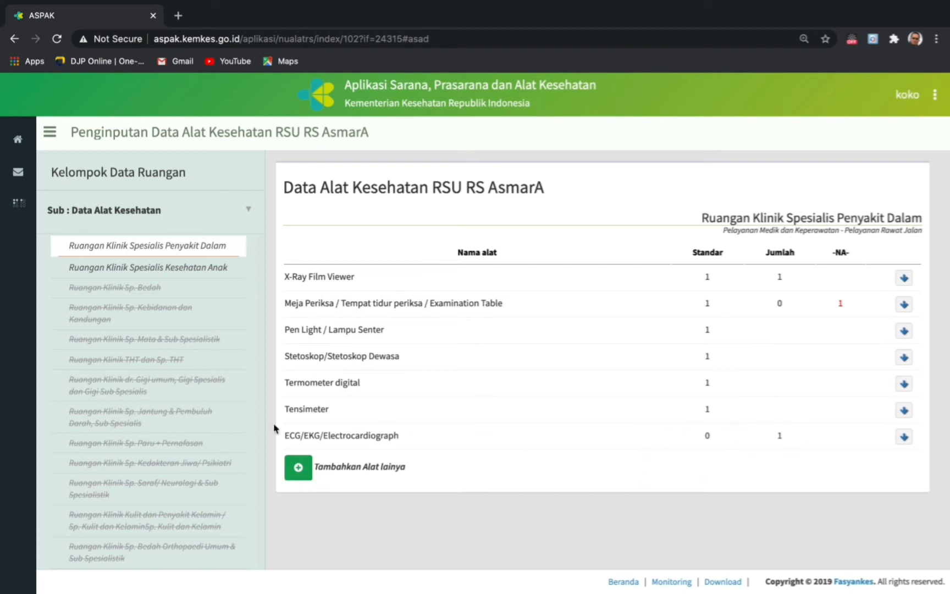
scroll(127, 437, down, 6)
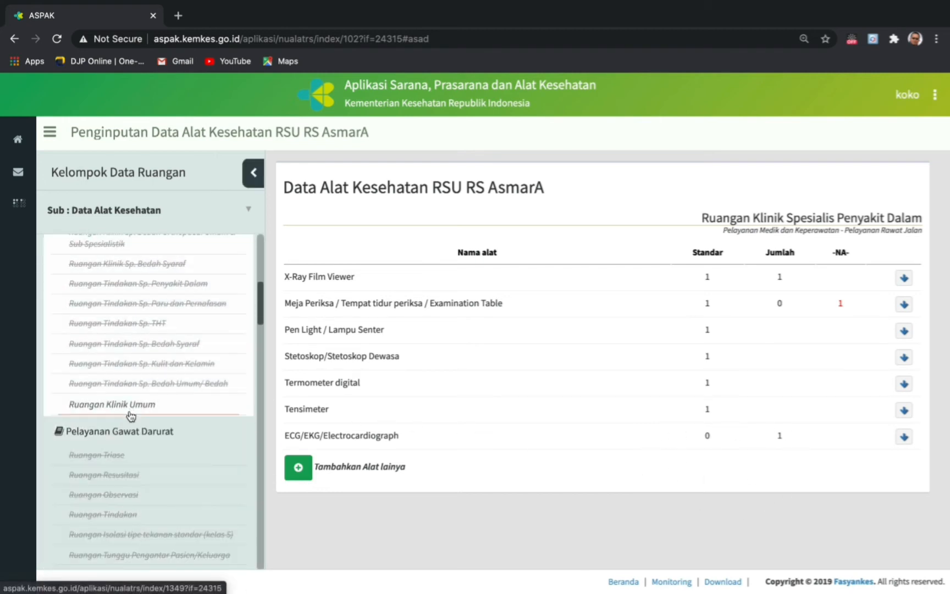
scroll(129, 459, down, 6)
scroll(129, 460, down, 6)
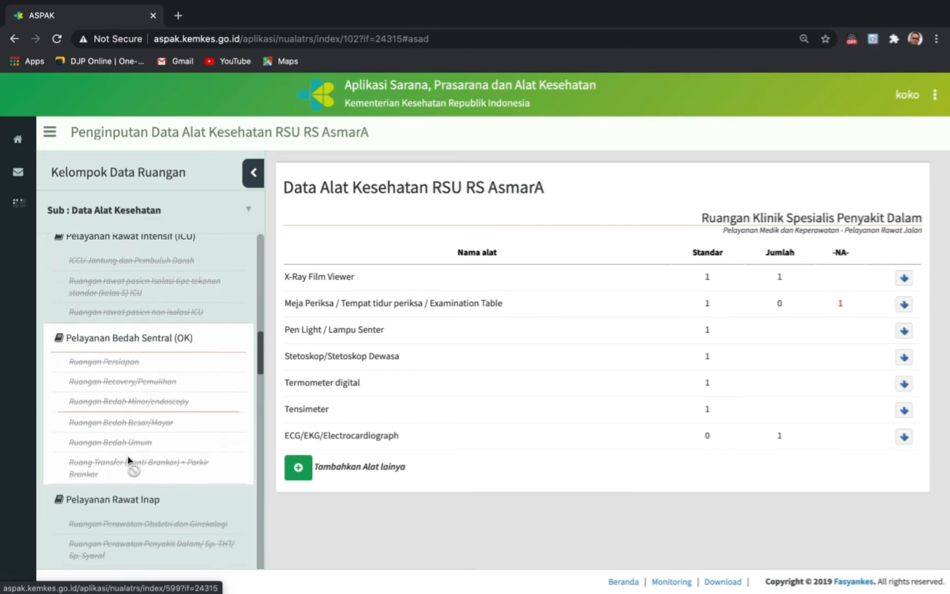
- Open the Peralatan Ambulance Gawat Darurat I room, starting and cancelling an add-equipment form
scroll(129, 461, up, 12)
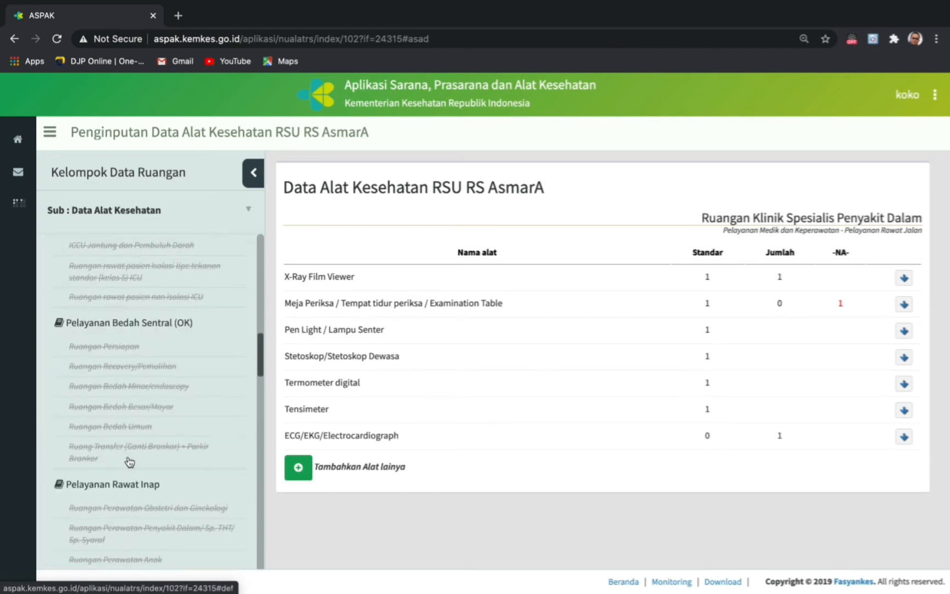
click(131, 410)
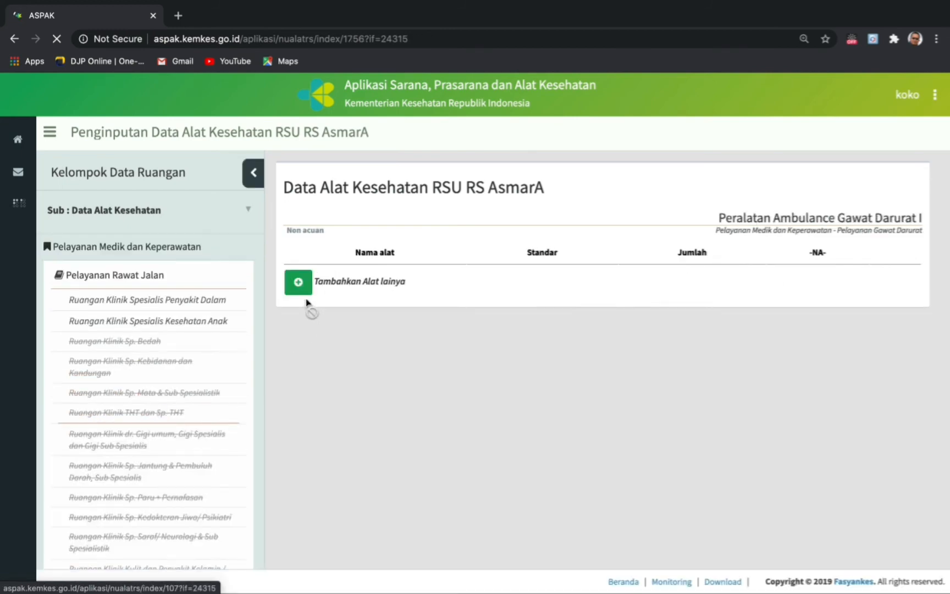
click(300, 290)
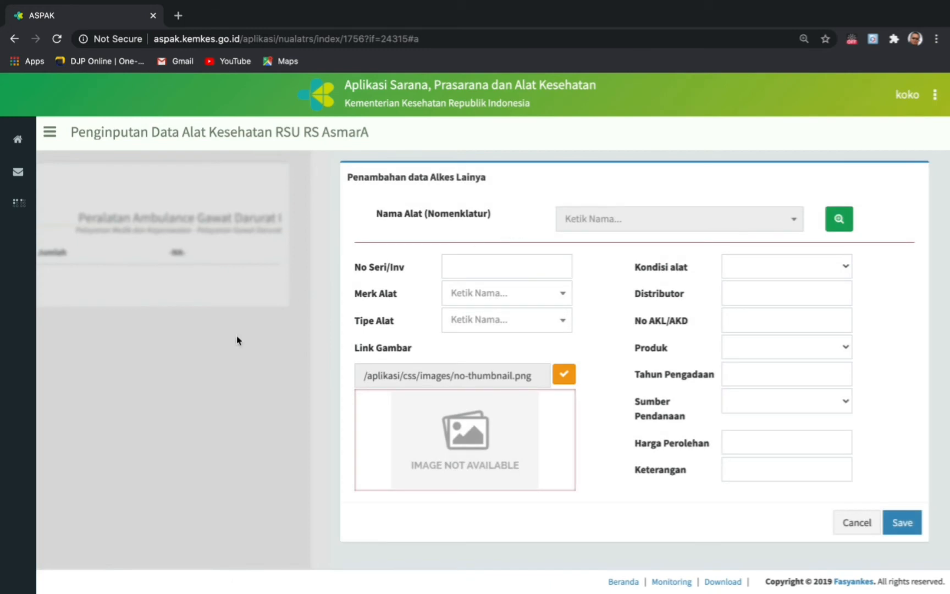
click(218, 405)
scroll(165, 263, up, 3)
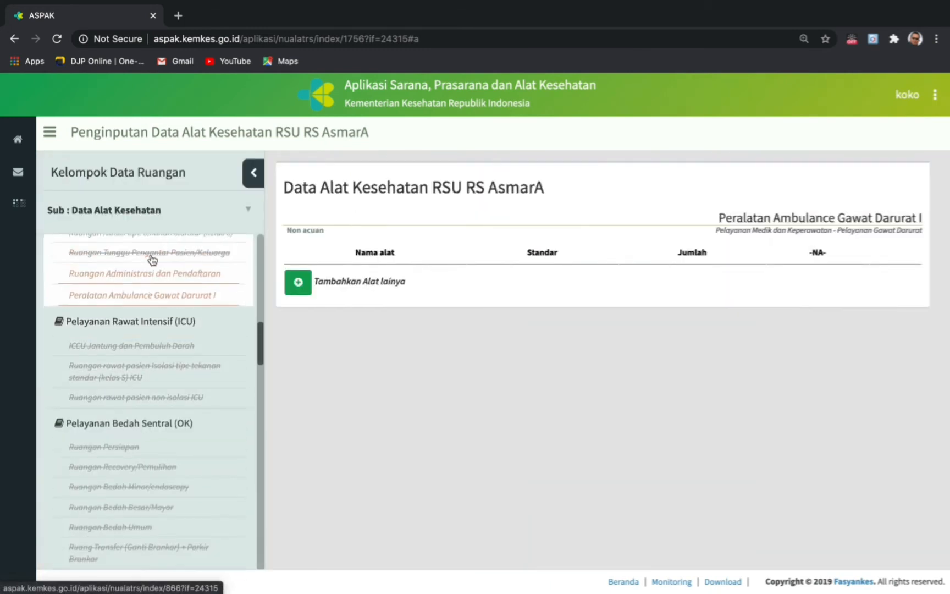
scroll(138, 334, up, 5)
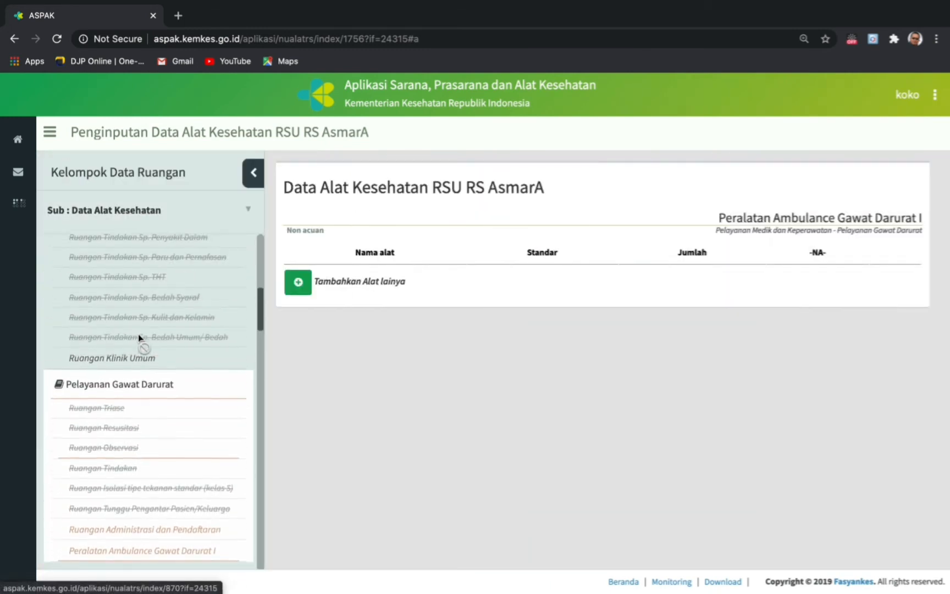
scroll(138, 334, up, 5)
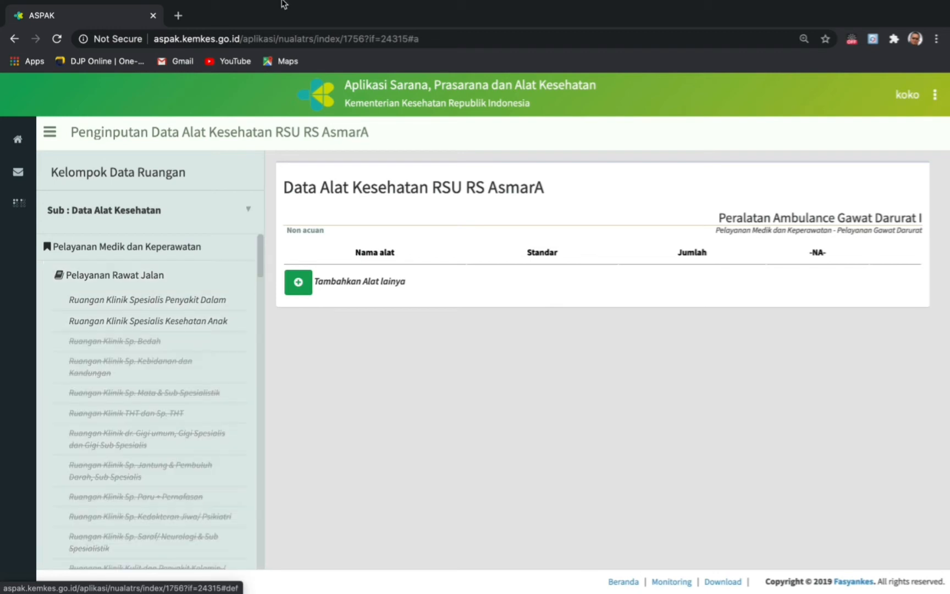
- In a new tab, Google 'einfo alkes' and open the infoalkes.kemkes.go.id result
click(181, 18)
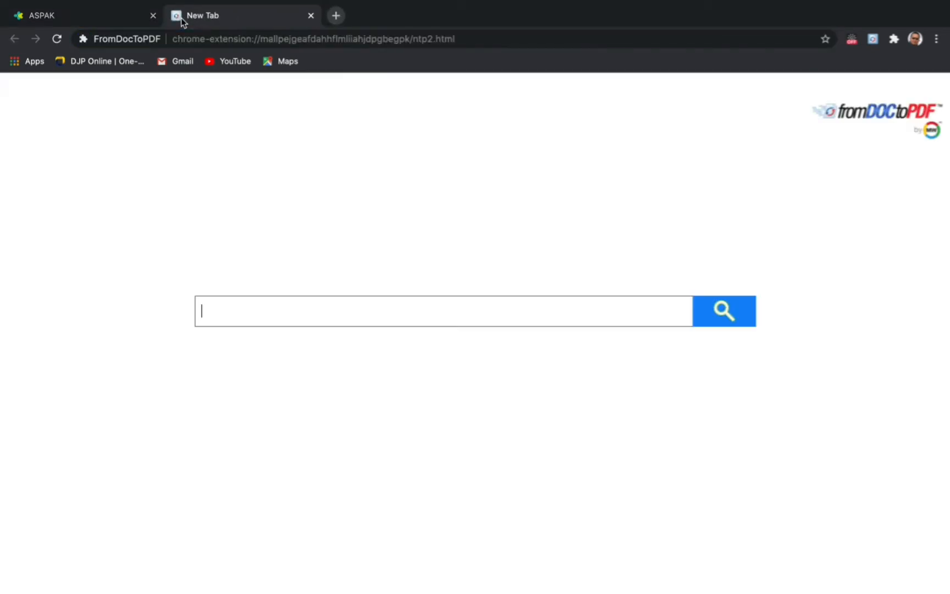
click(207, 39)
text(google.com)
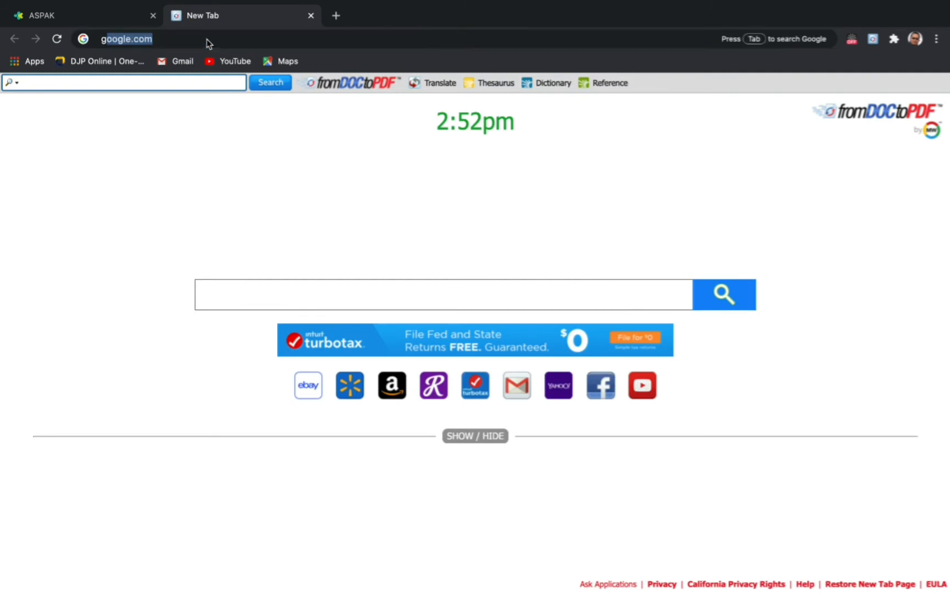
key(Return)
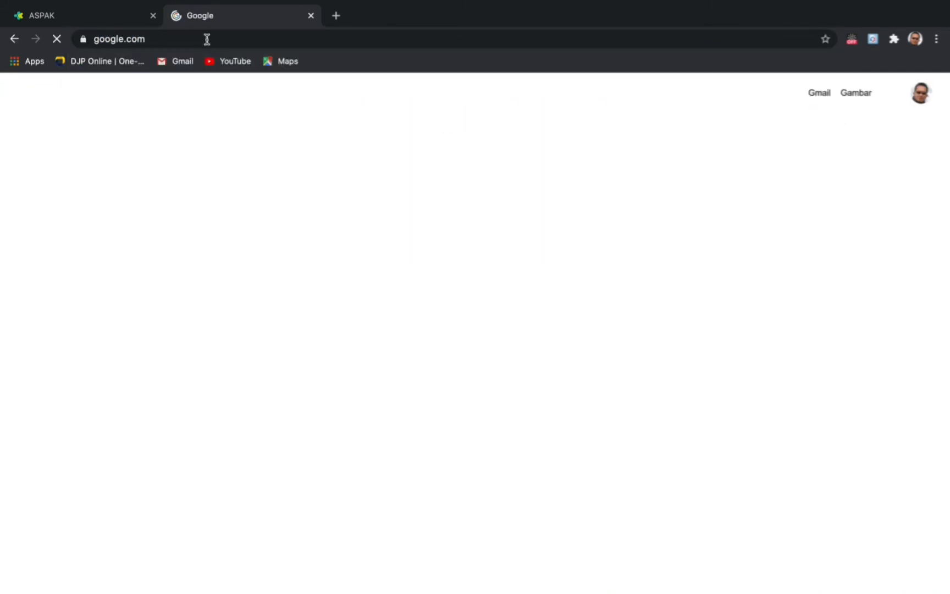
text(e)
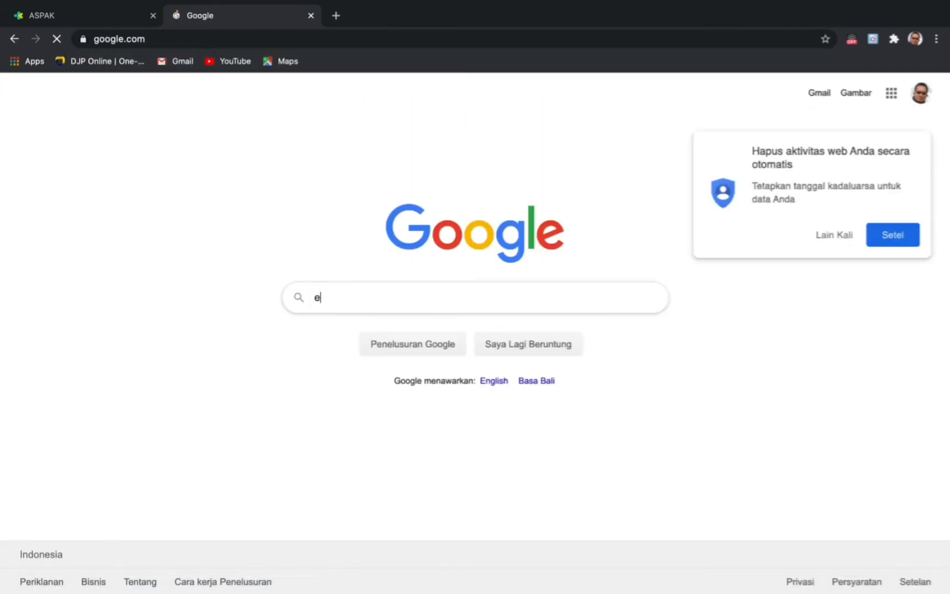
text(info)
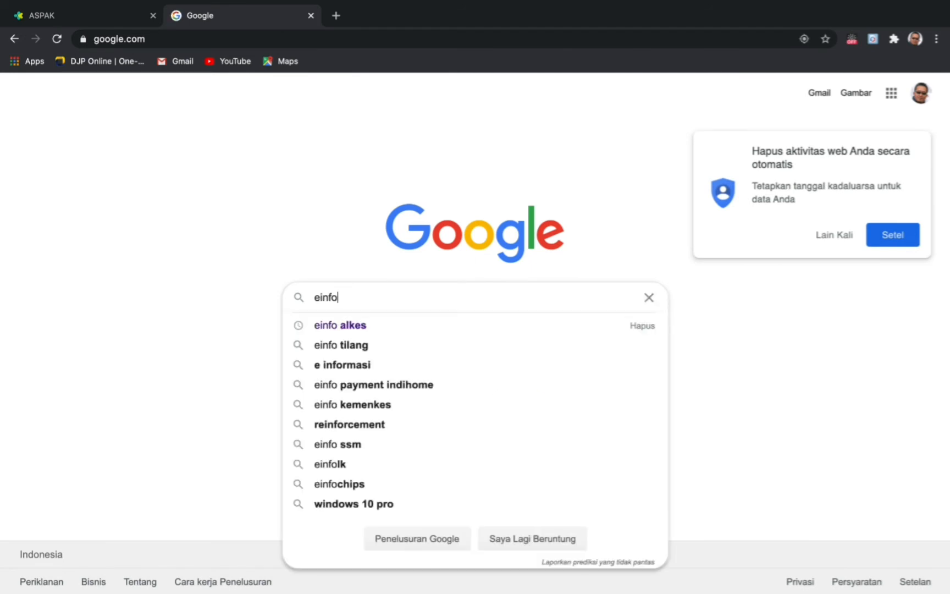
click(346, 332)
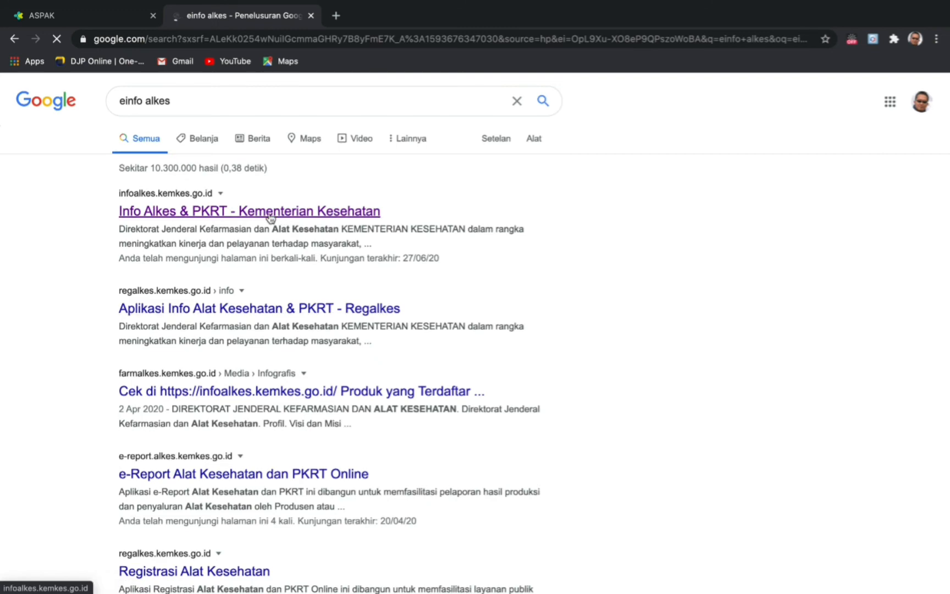
click(269, 216)
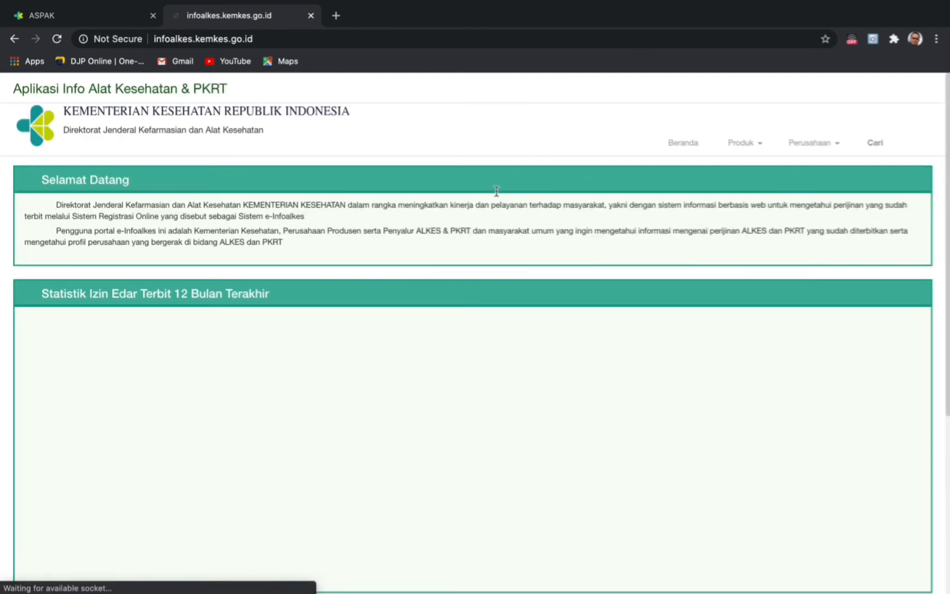
- Search Info Alkes products by Nama Produk for Ecmo, then clear it and start typing 'te'
click(874, 128)
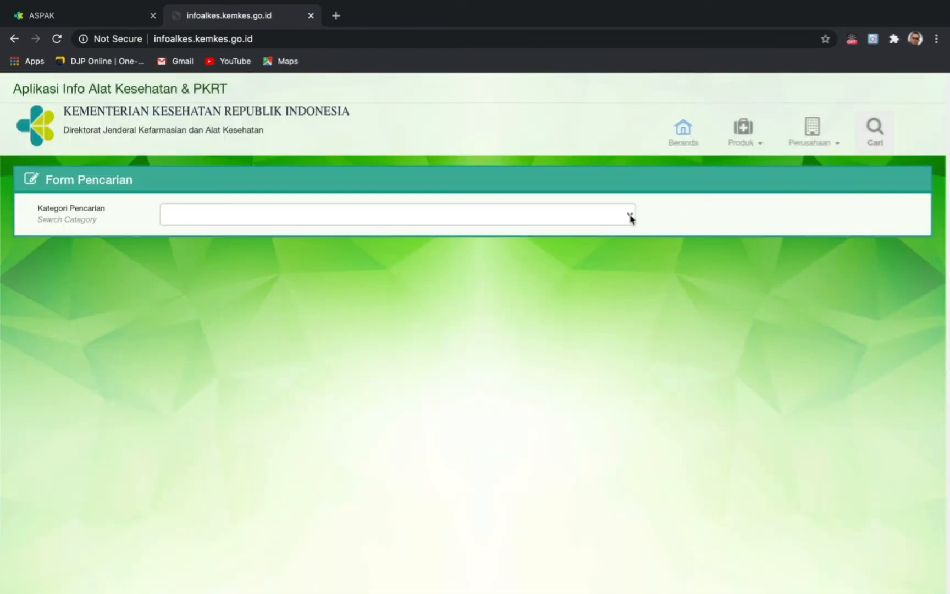
click(630, 215)
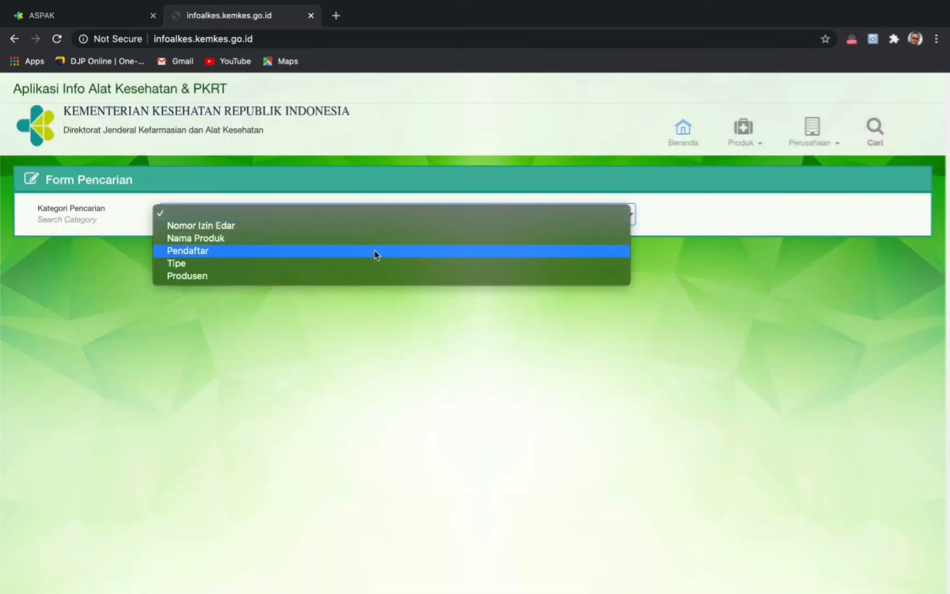
click(194, 239)
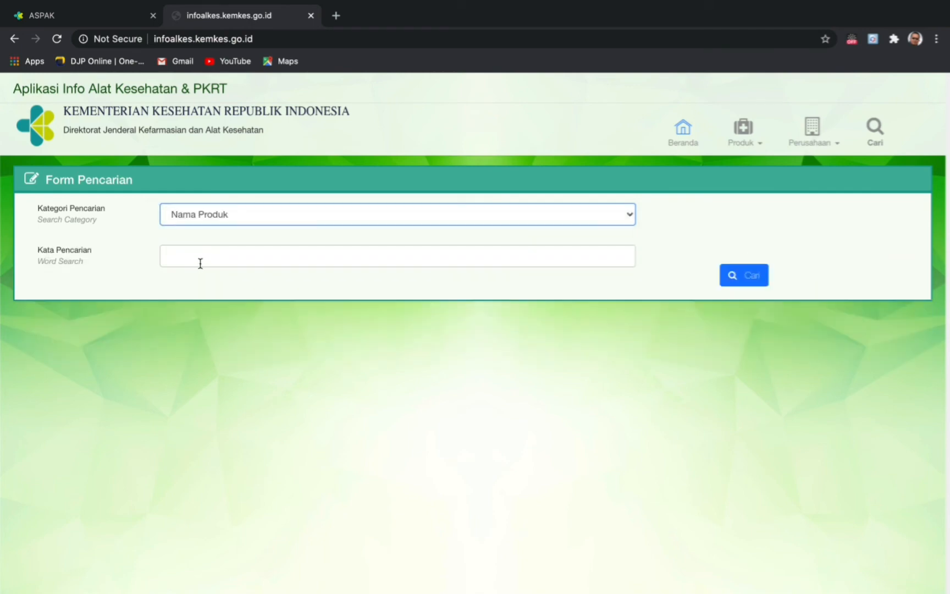
click(200, 263)
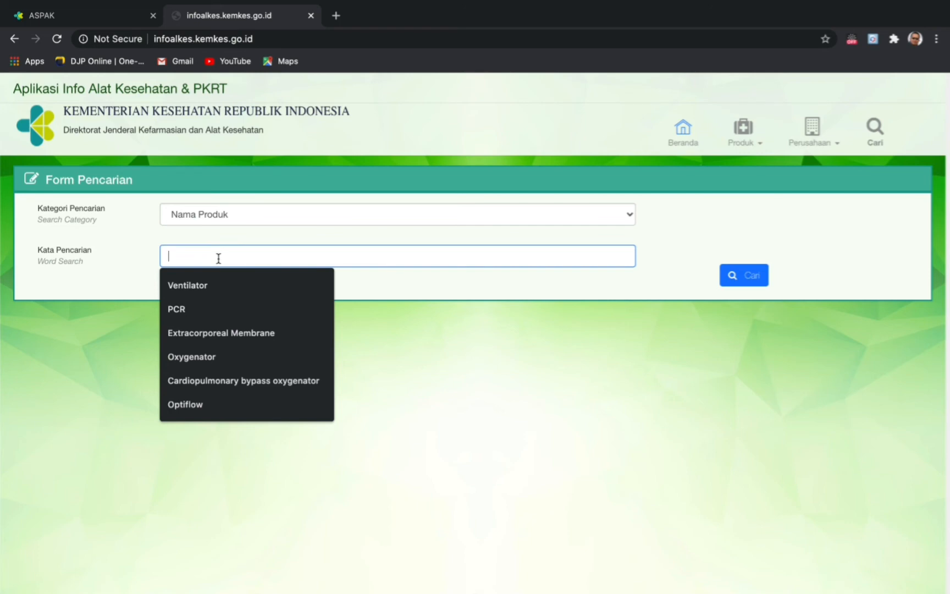
text(e)
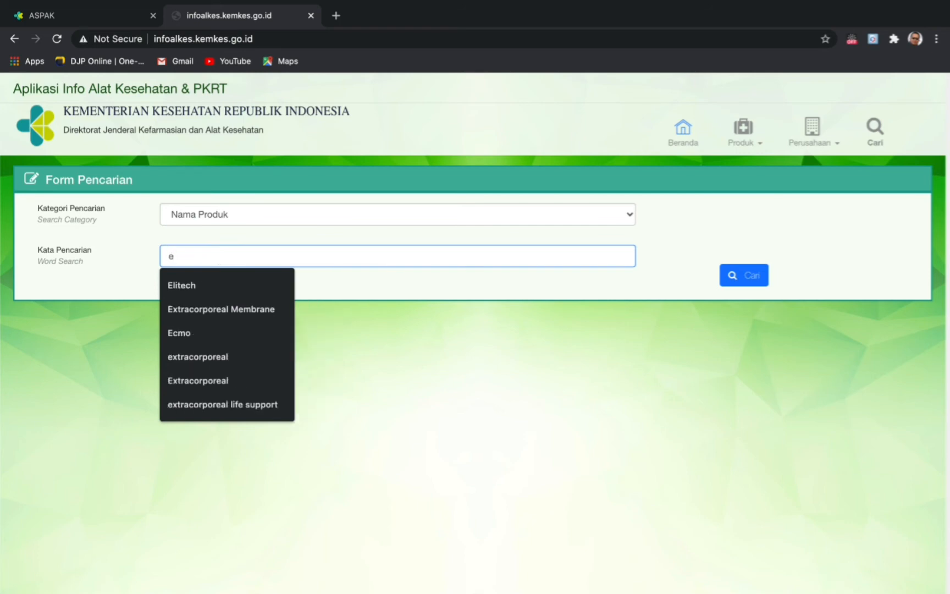
text(cmo)
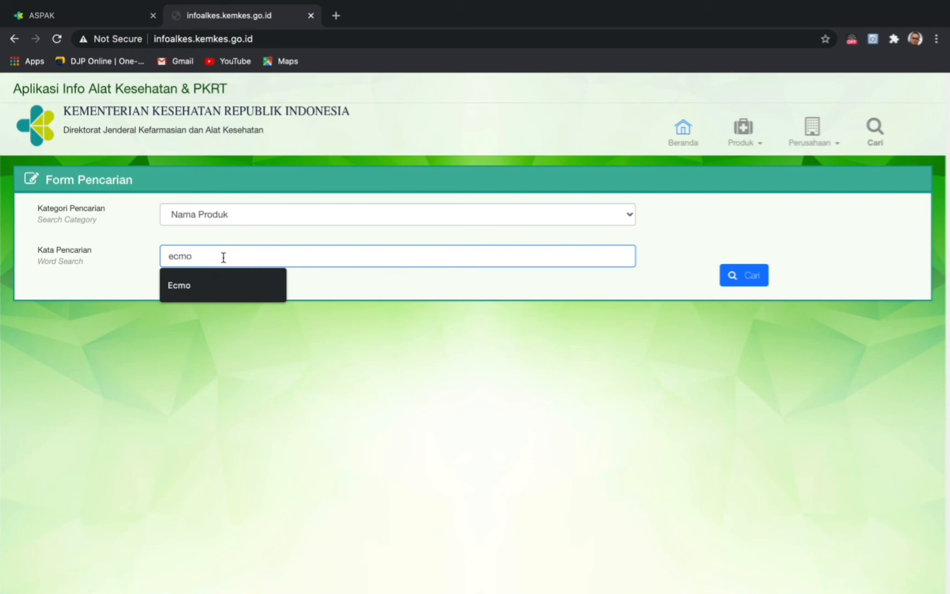
click(191, 288)
click(744, 277)
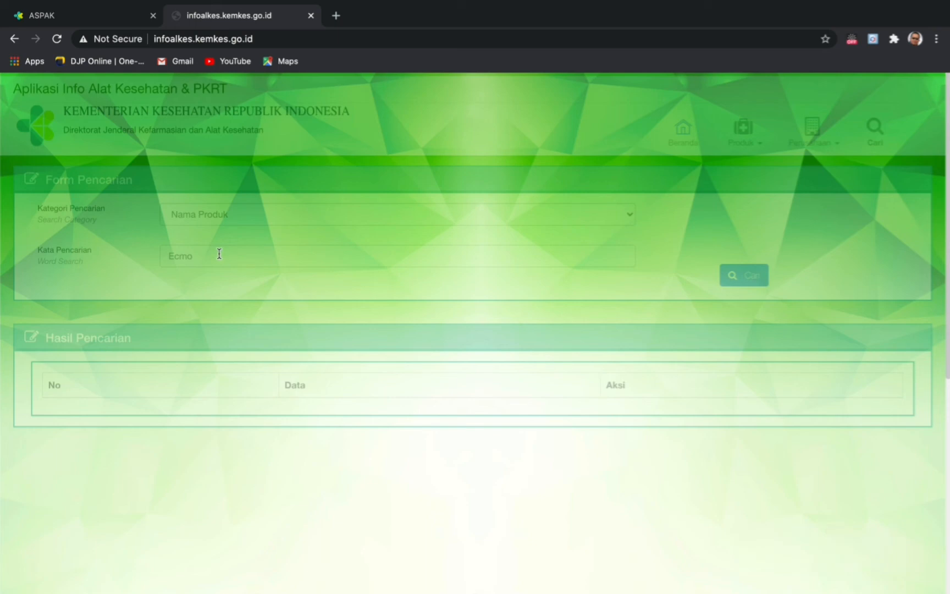
key(BackSpace)
key(BackSpace)
key(BackSpace)
key(BackSpace)
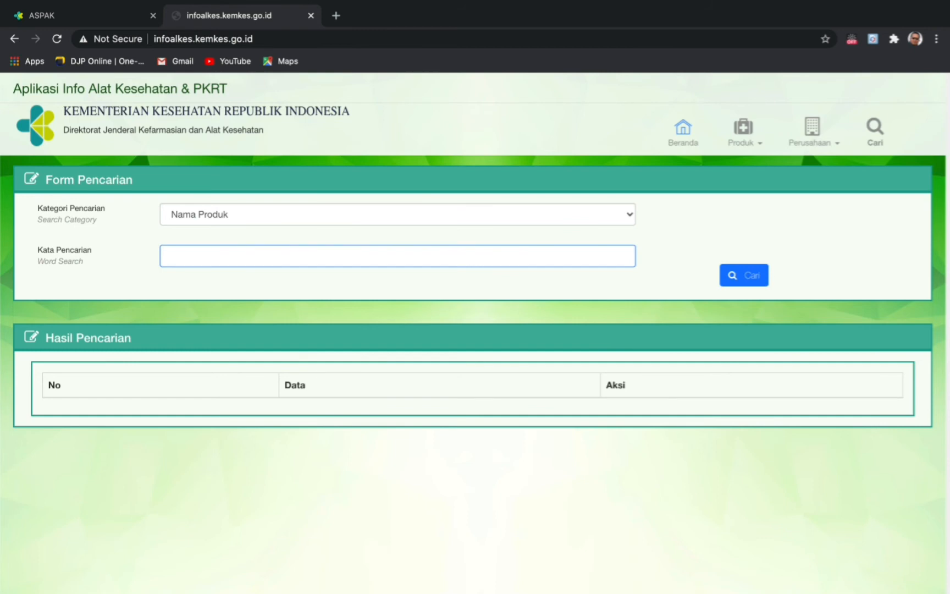
text(terumo)
- Search products for terumo, browse the results, and open the Capiox SX Hollow Fiber Oxygenator details
click(739, 282)
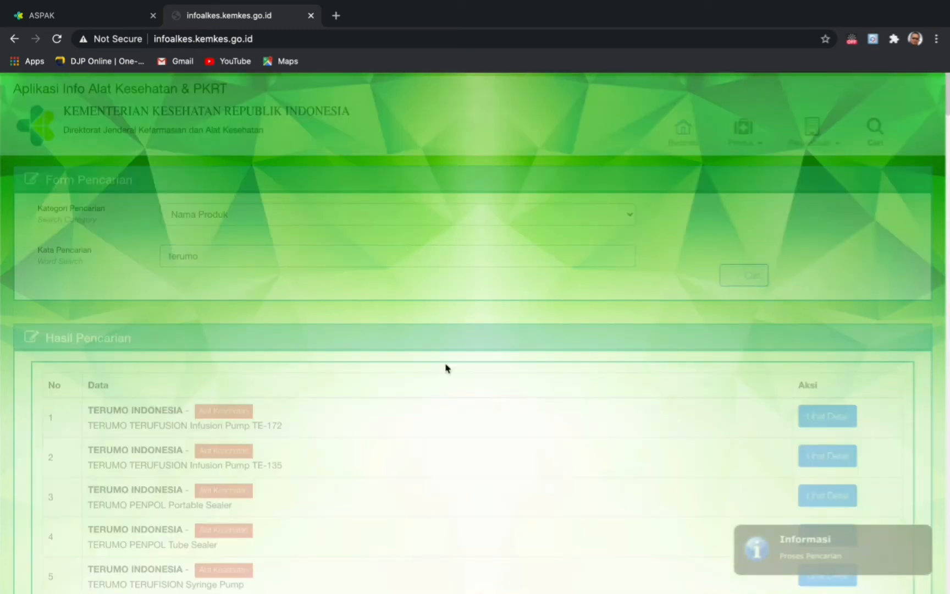
scroll(202, 489, down, 3)
scroll(202, 489, down, 8)
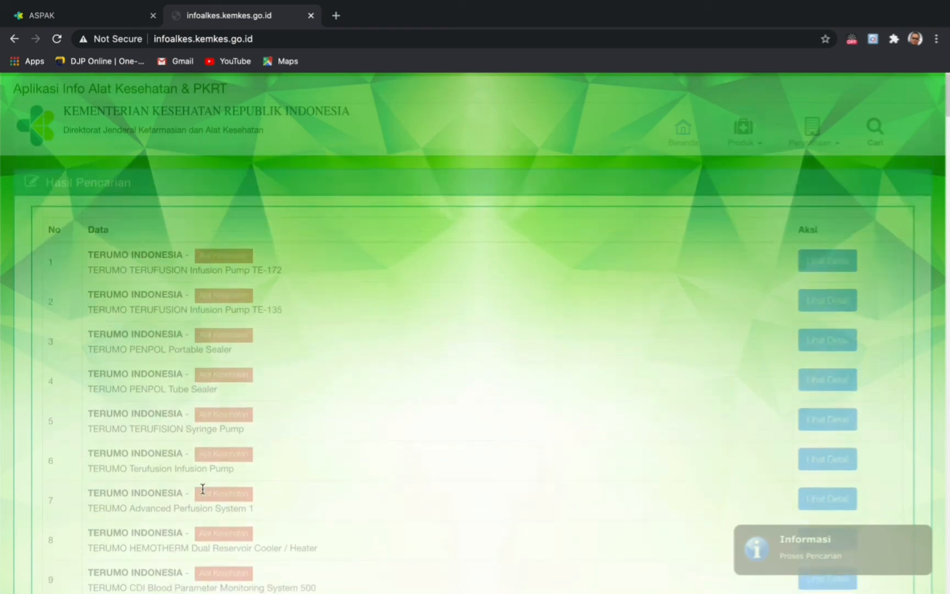
scroll(202, 488, down, 3)
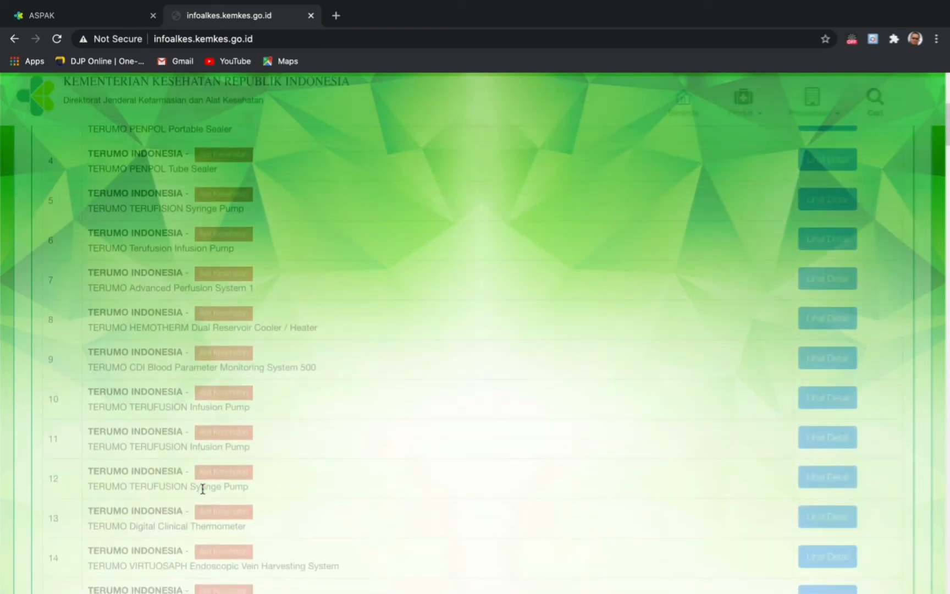
scroll(203, 492, down, 7)
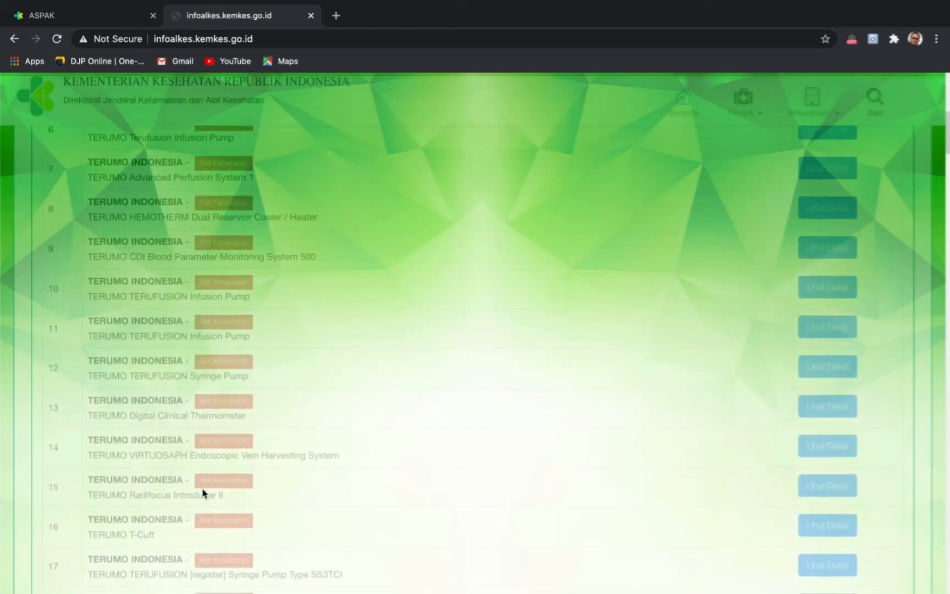
scroll(202, 493, down, 8)
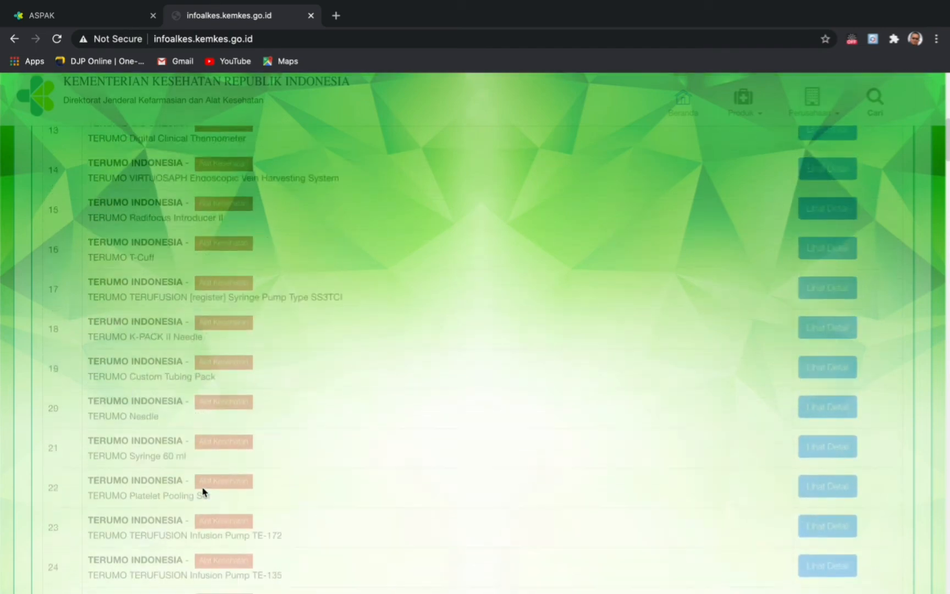
scroll(202, 488, down, 12)
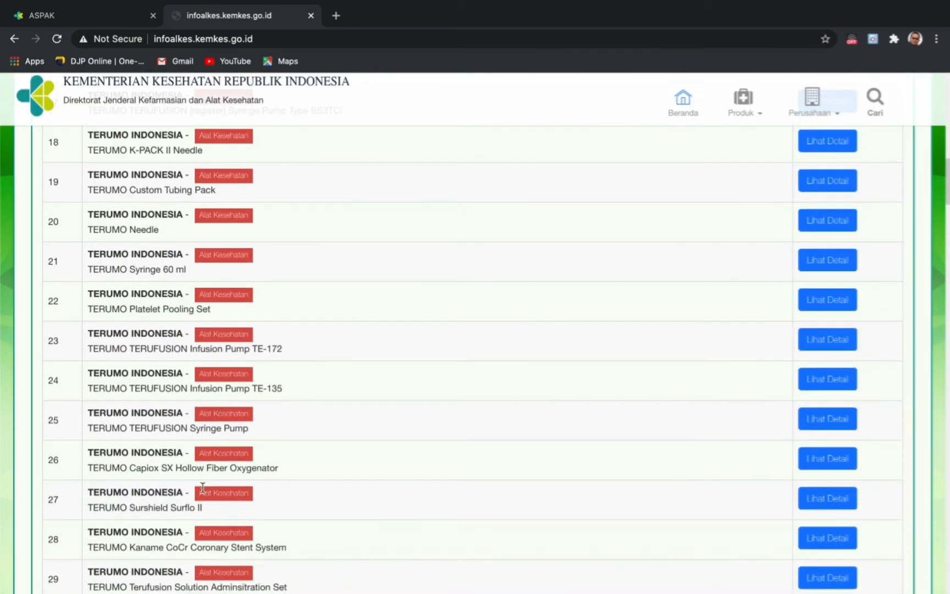
scroll(202, 491, down, 20)
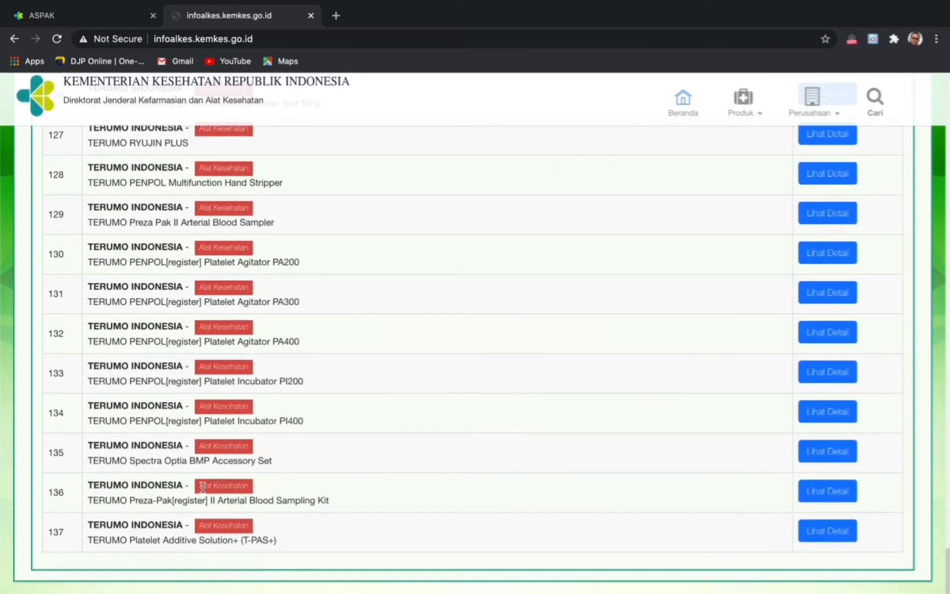
scroll(162, 454, up, 5)
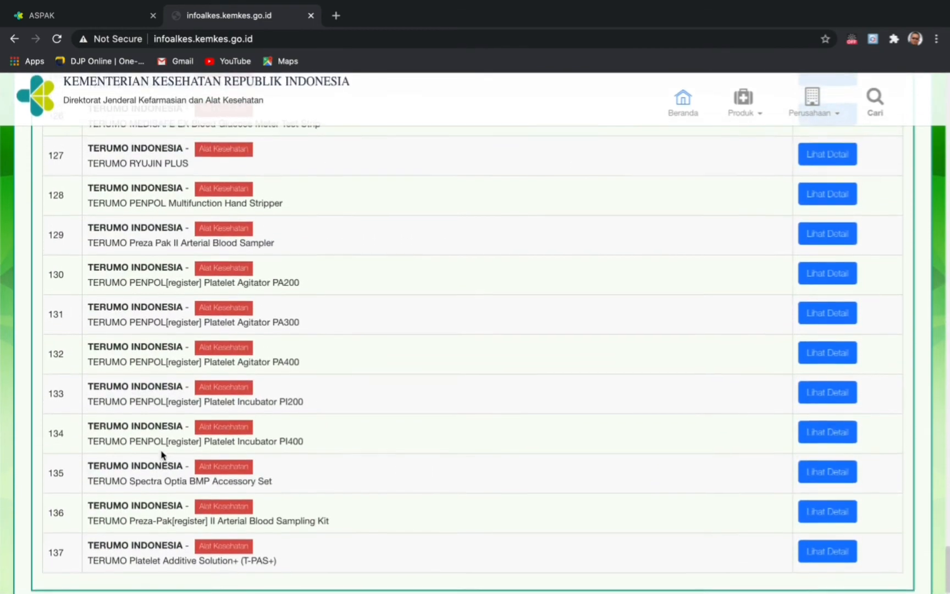
scroll(161, 450, up, 6)
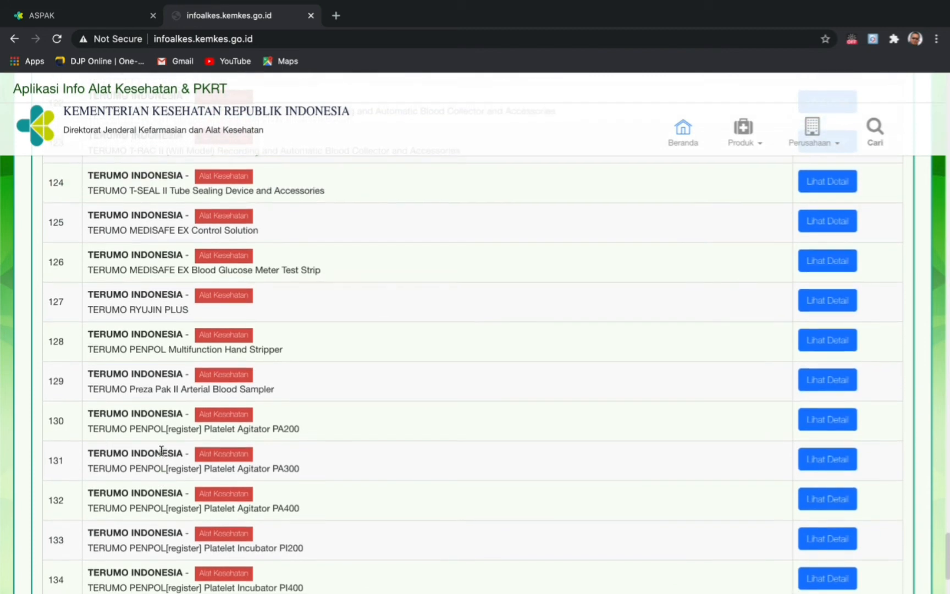
scroll(161, 451, up, 4)
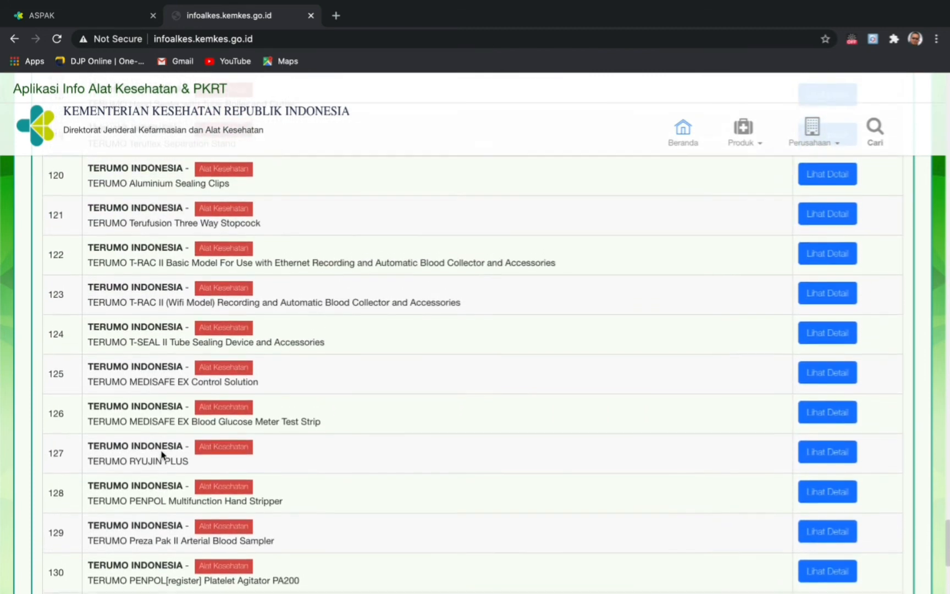
scroll(161, 450, up, 4)
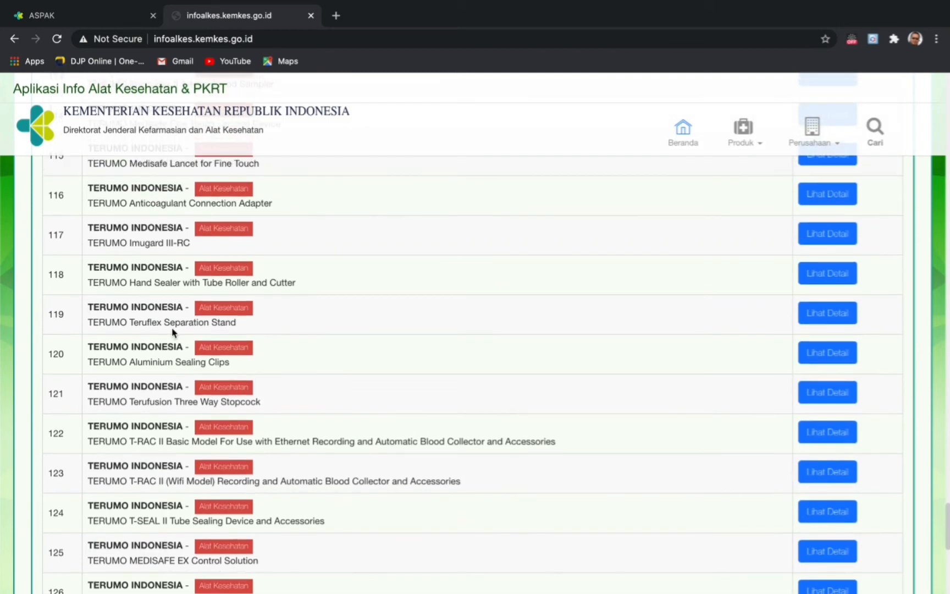
scroll(165, 325, up, 6)
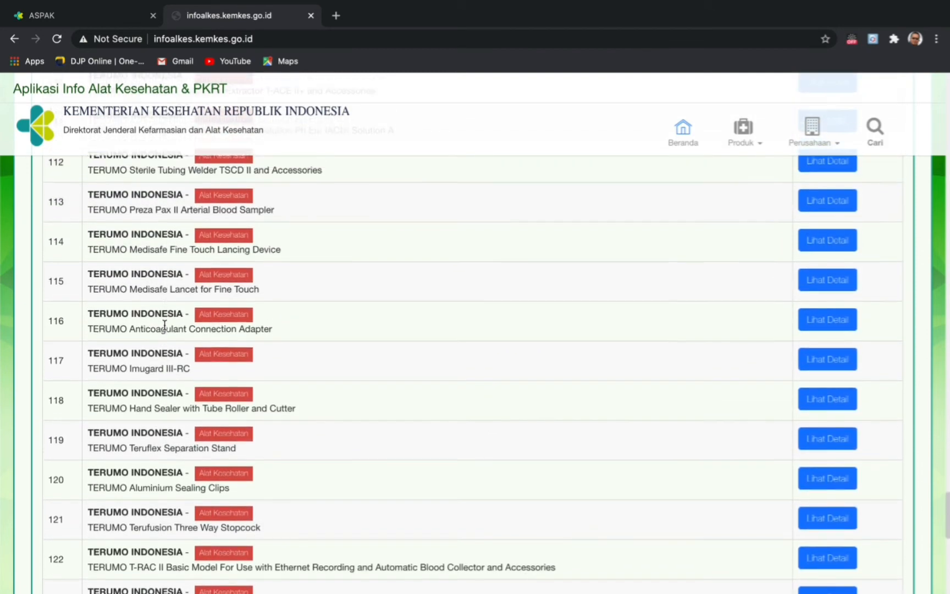
scroll(164, 325, up, 2)
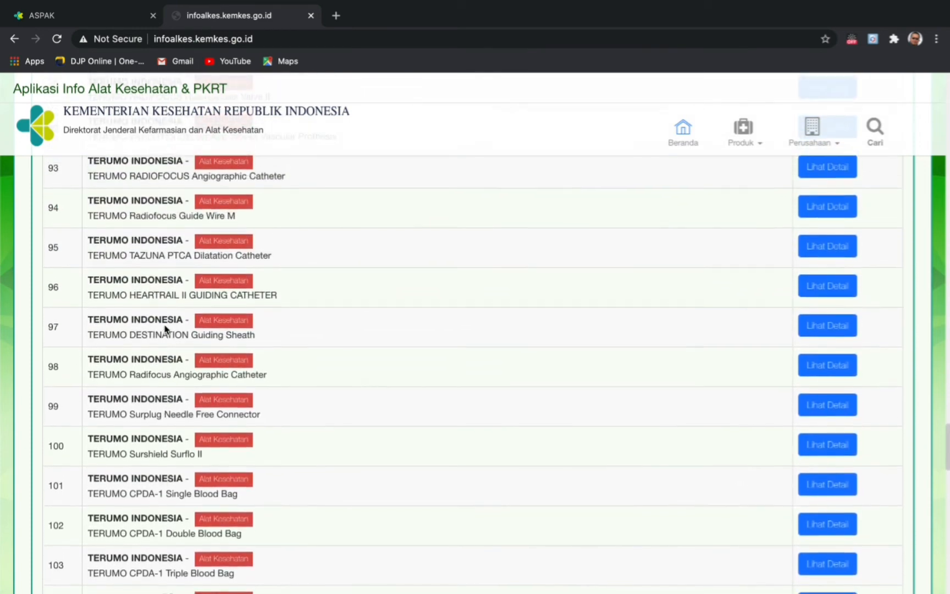
scroll(165, 329, up, 1)
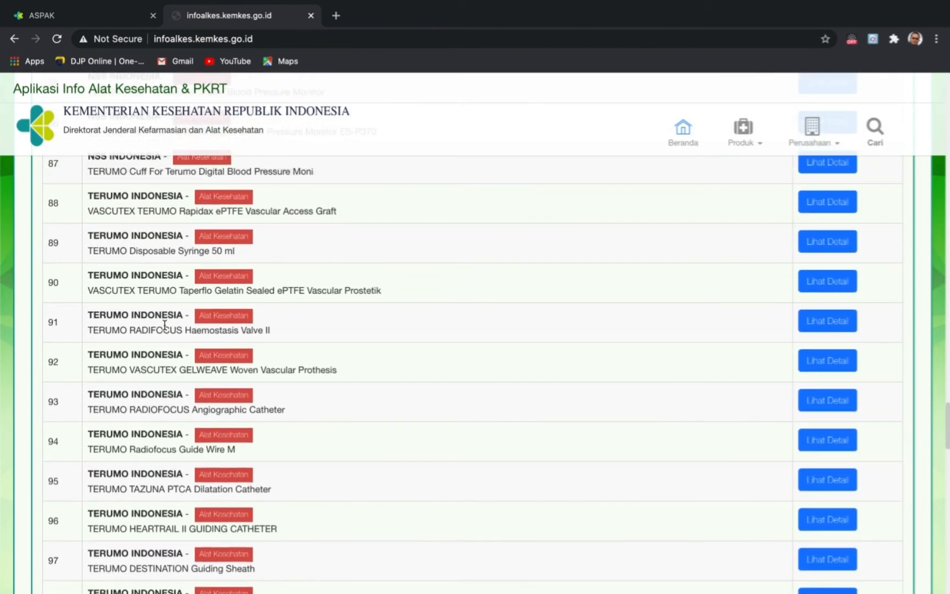
scroll(164, 325, up, 3)
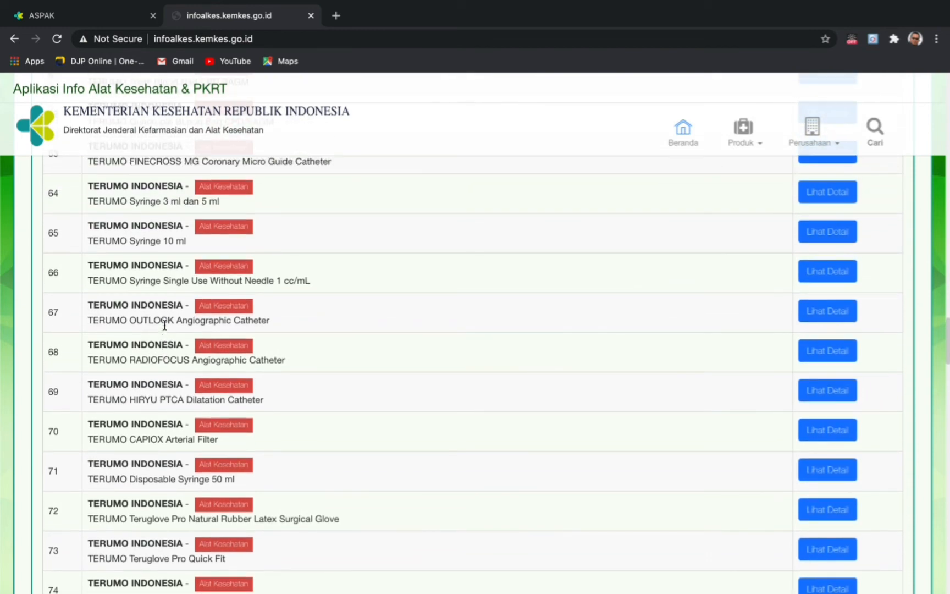
scroll(165, 325, up, 1)
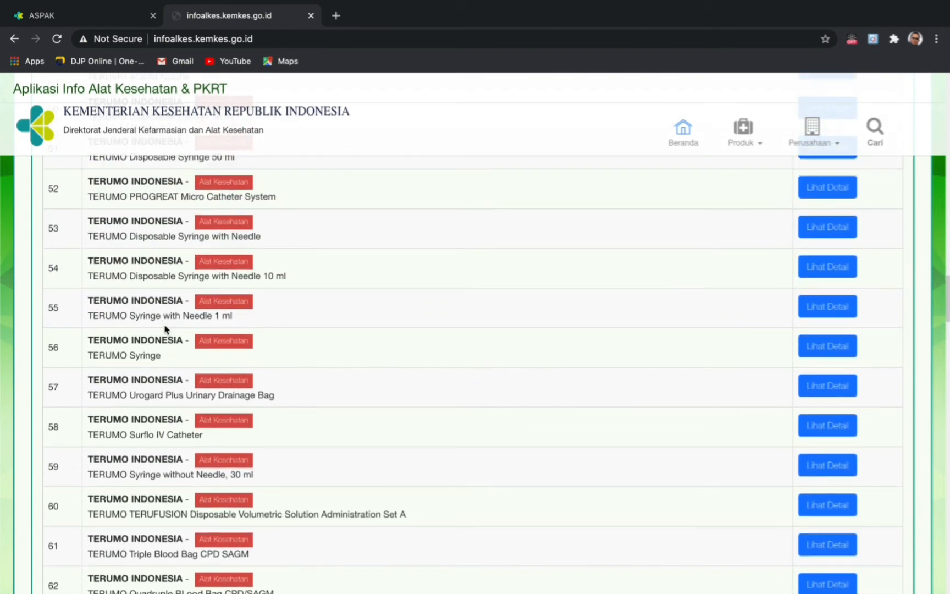
scroll(164, 325, up, 8)
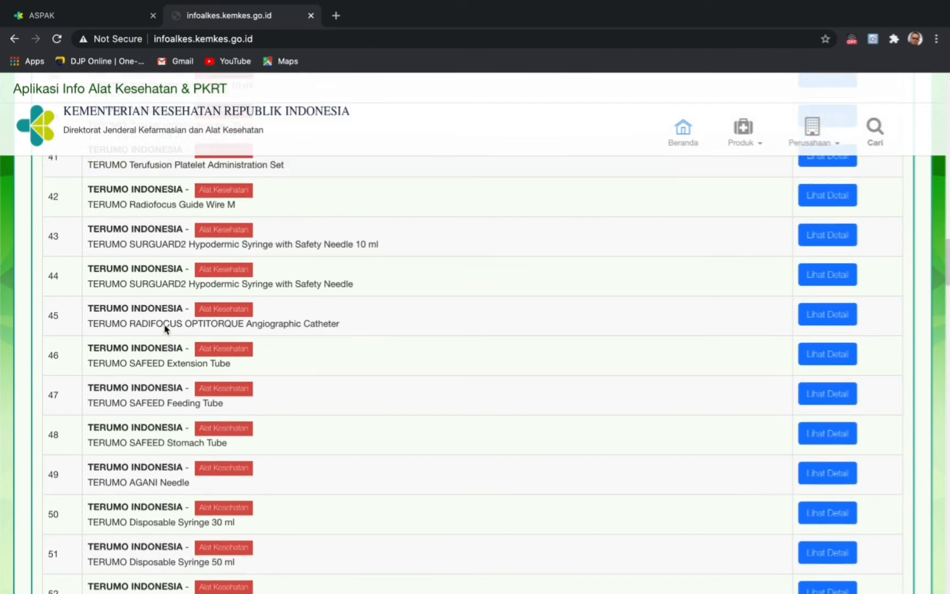
scroll(165, 325, up, 3)
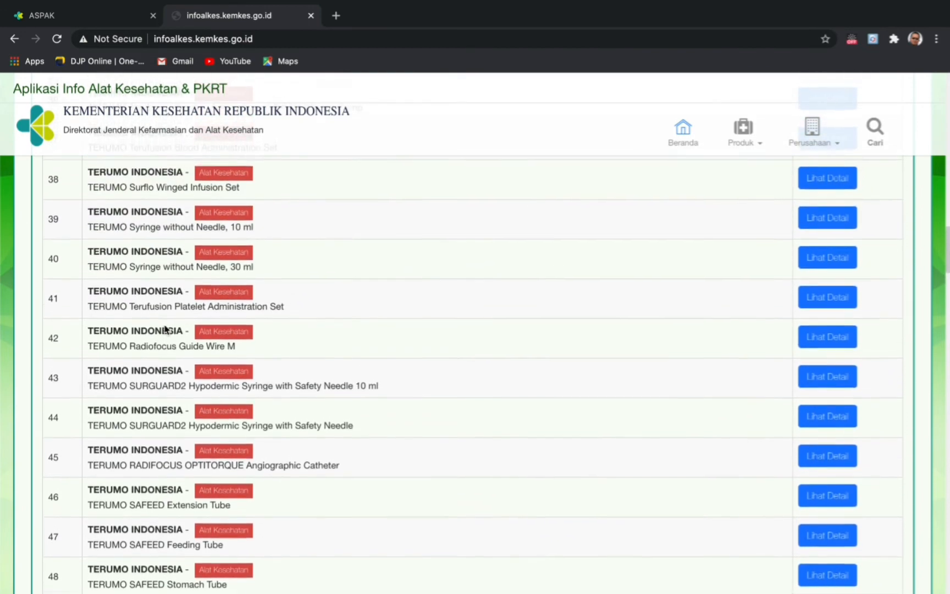
scroll(165, 325, up, 1)
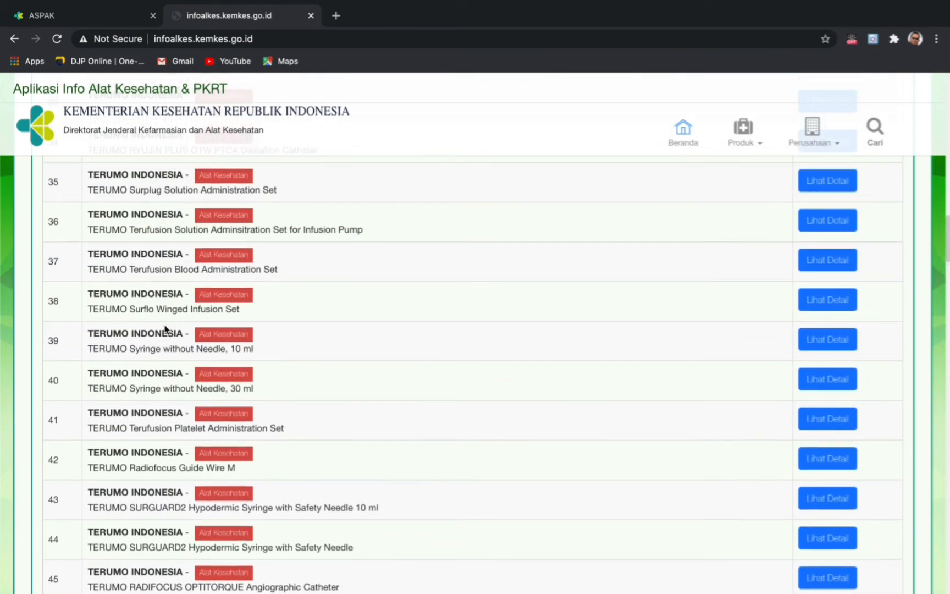
scroll(165, 329, up, 5)
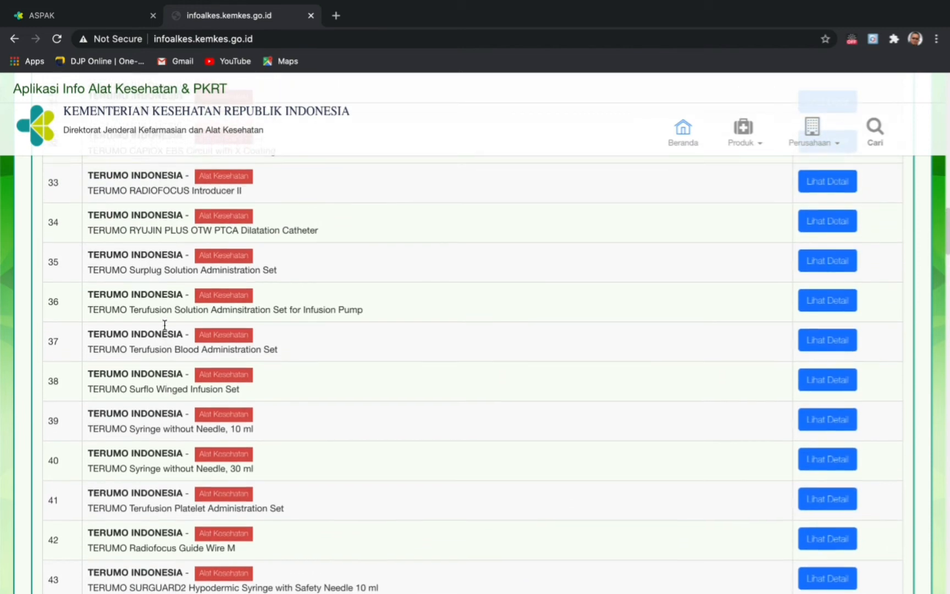
scroll(165, 325, up, 5)
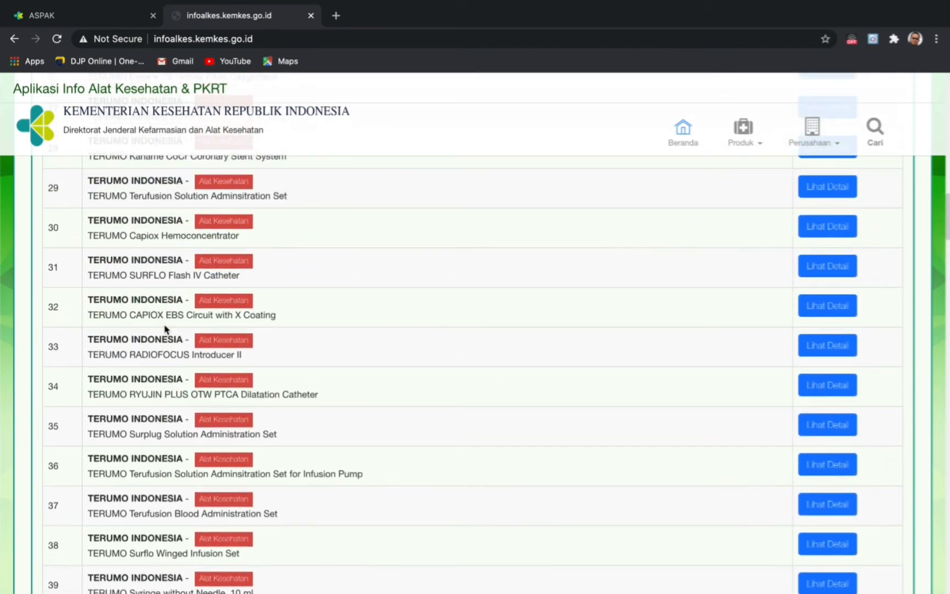
scroll(164, 327, up, 1)
scroll(164, 326, up, 3)
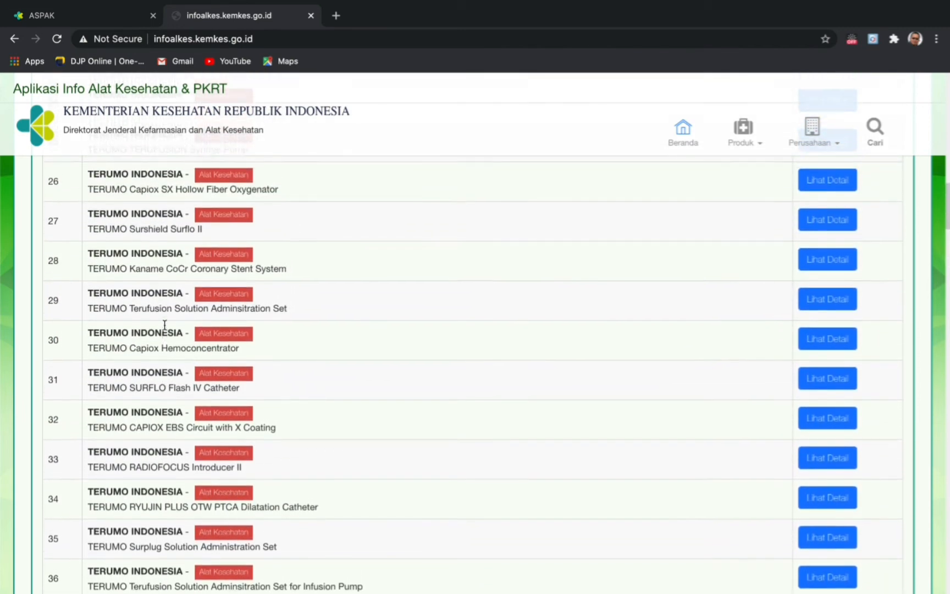
scroll(165, 328, up, 3)
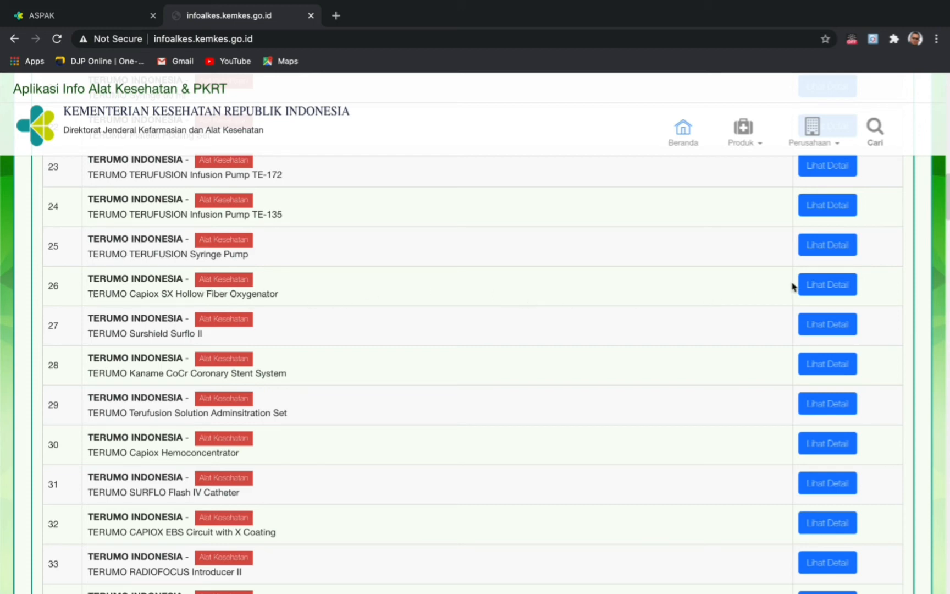
click(820, 287)
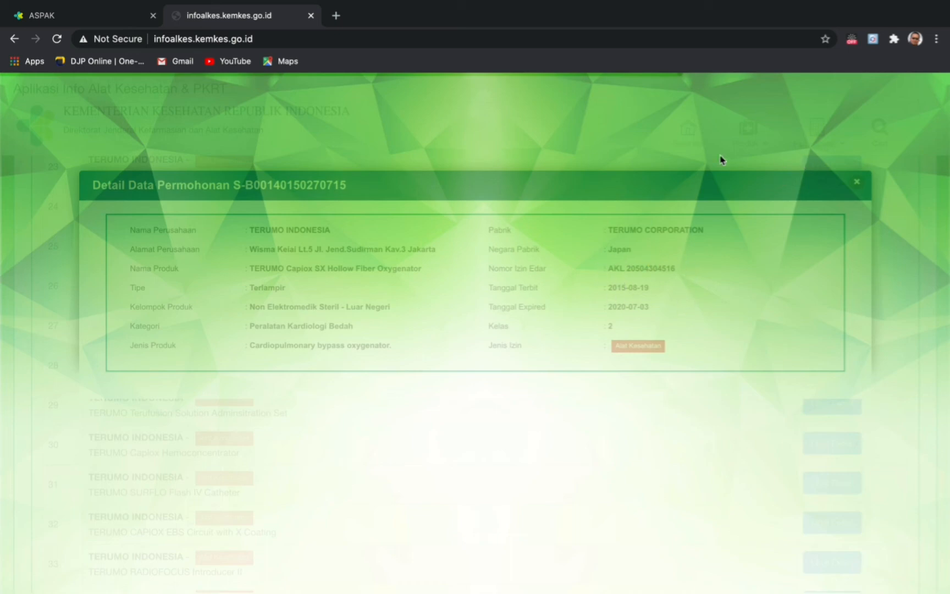
- Switch back to the ASPAK browser tab
click(82, 18)
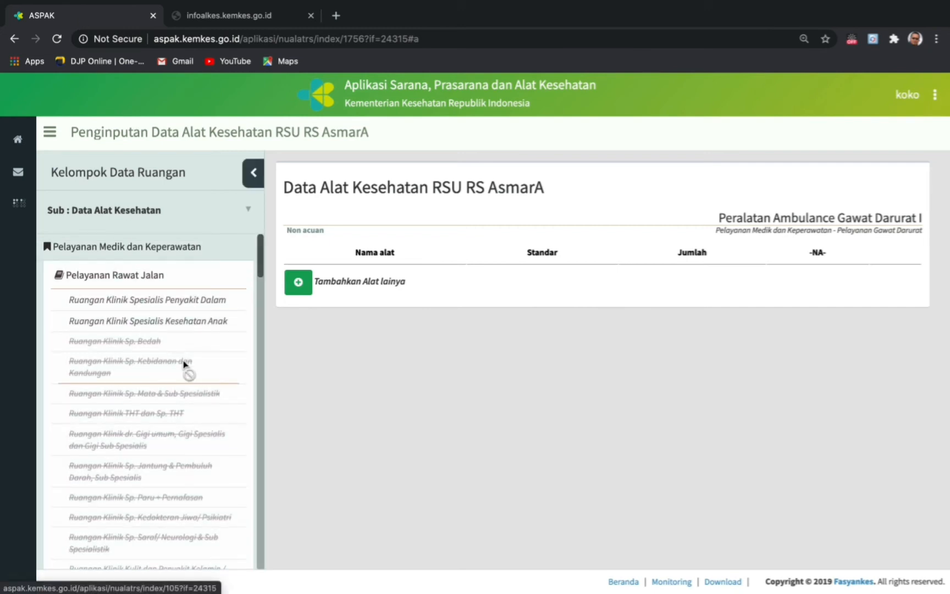
- Switch ASPAK to the Data Prasarana (infrastructure) section
click(250, 212)
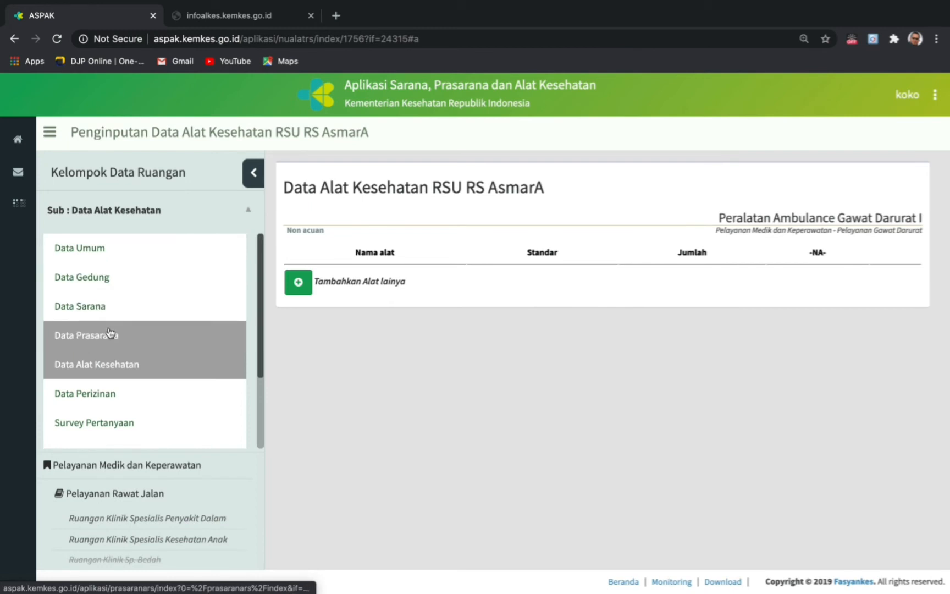
click(108, 336)
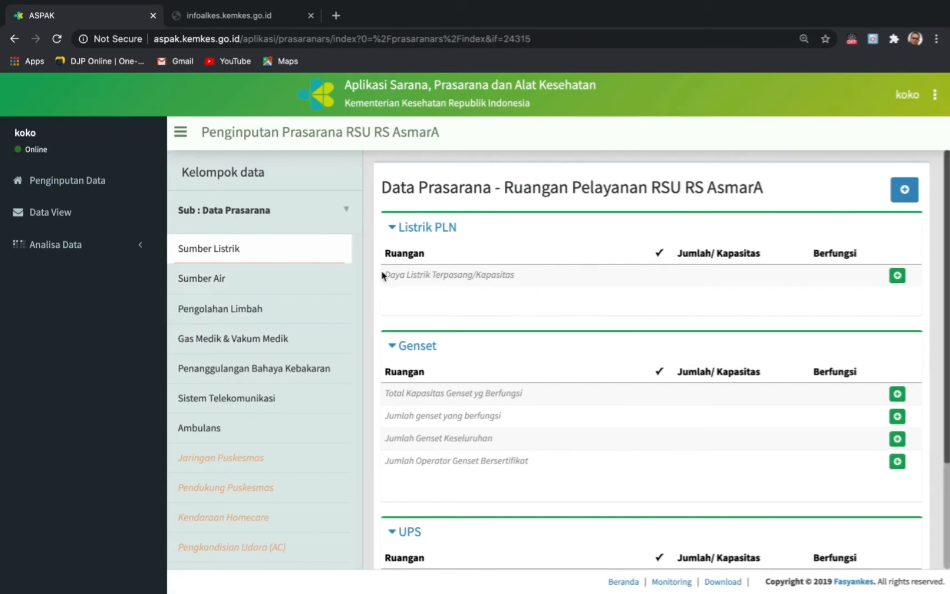
scroll(459, 368, down, 3)
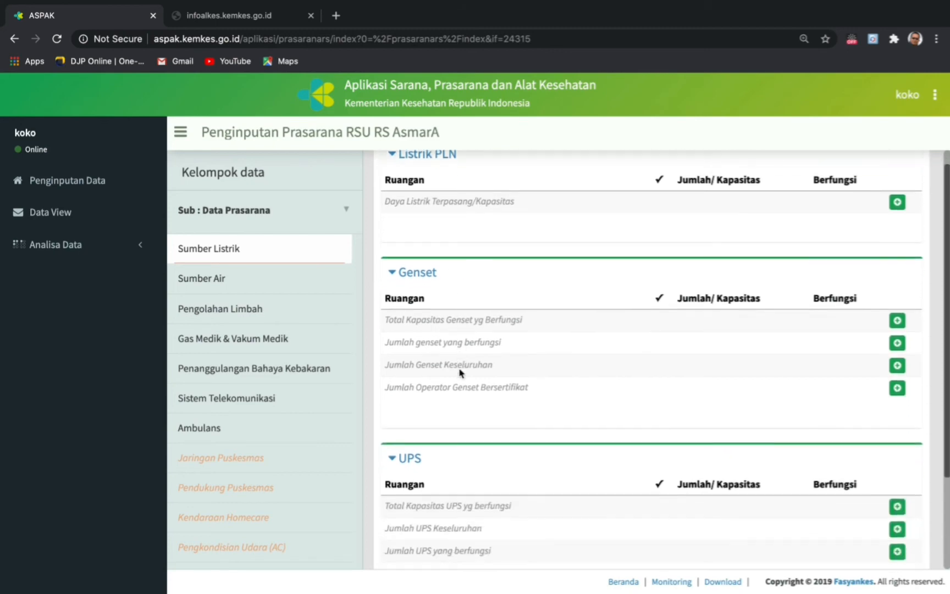
scroll(460, 368, up, 3)
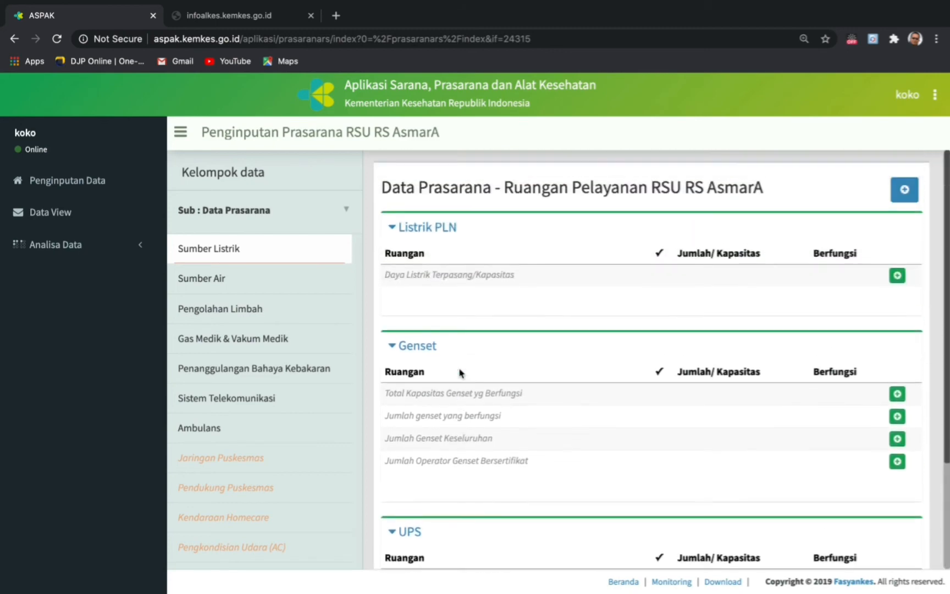
- Record Listrik PLN installed capacity as 100 KVA, available, and submit it
click(897, 276)
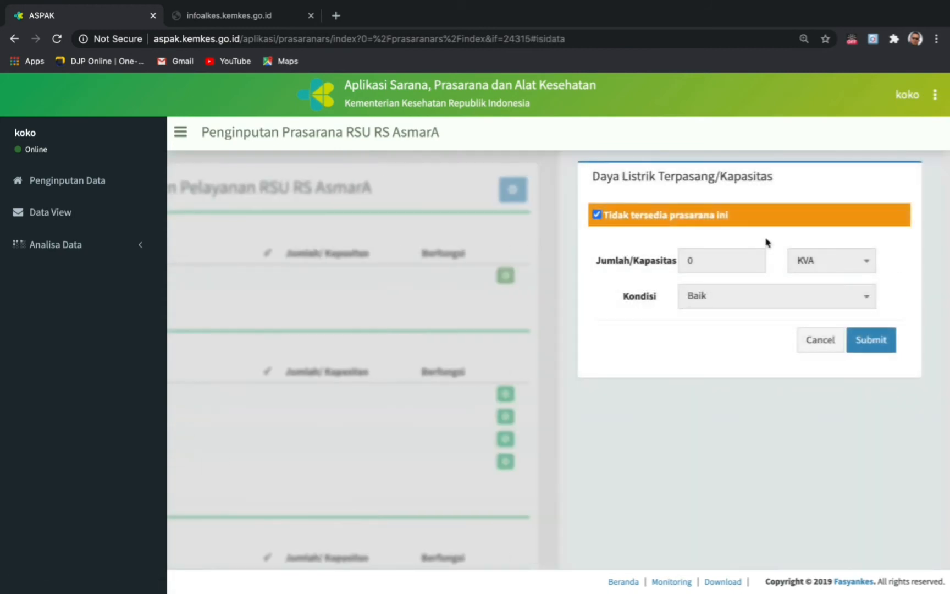
click(676, 220)
click(597, 216)
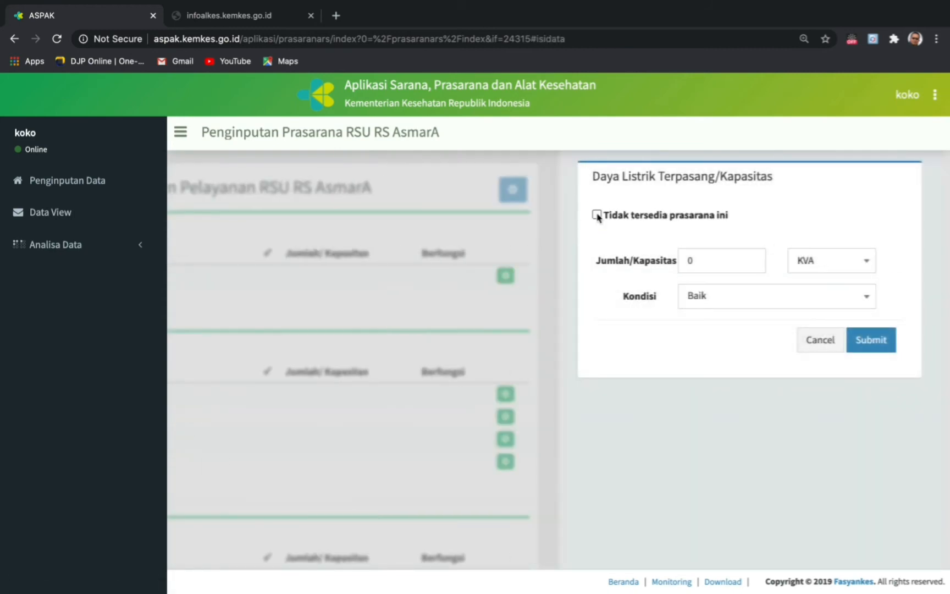
click(716, 268)
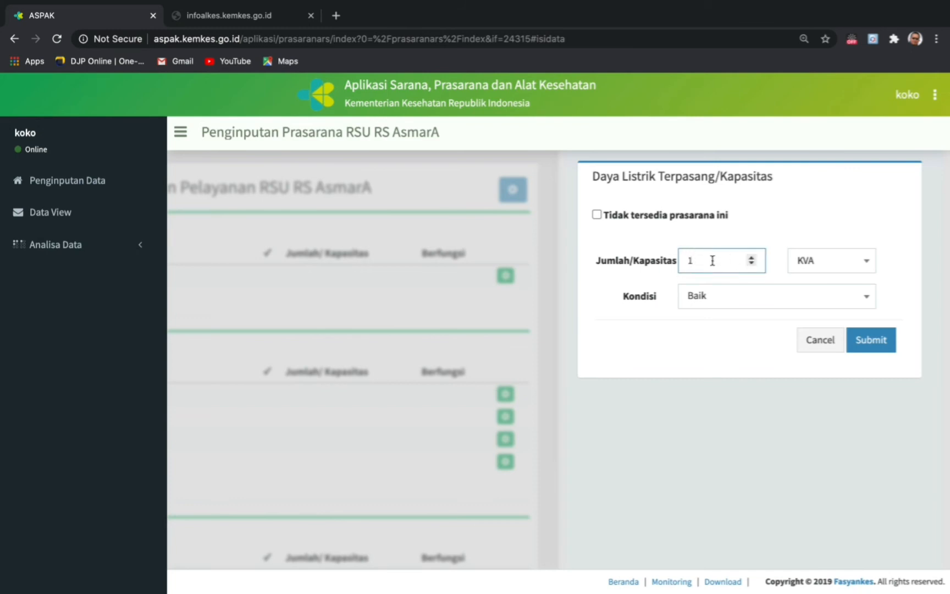
key(BackSpace)
text(1)
click(866, 267)
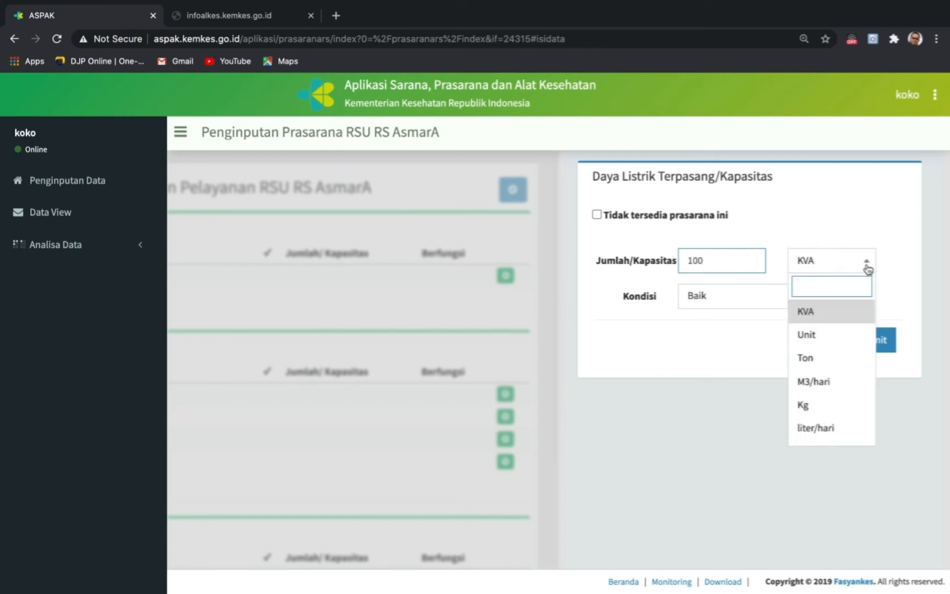
click(867, 269)
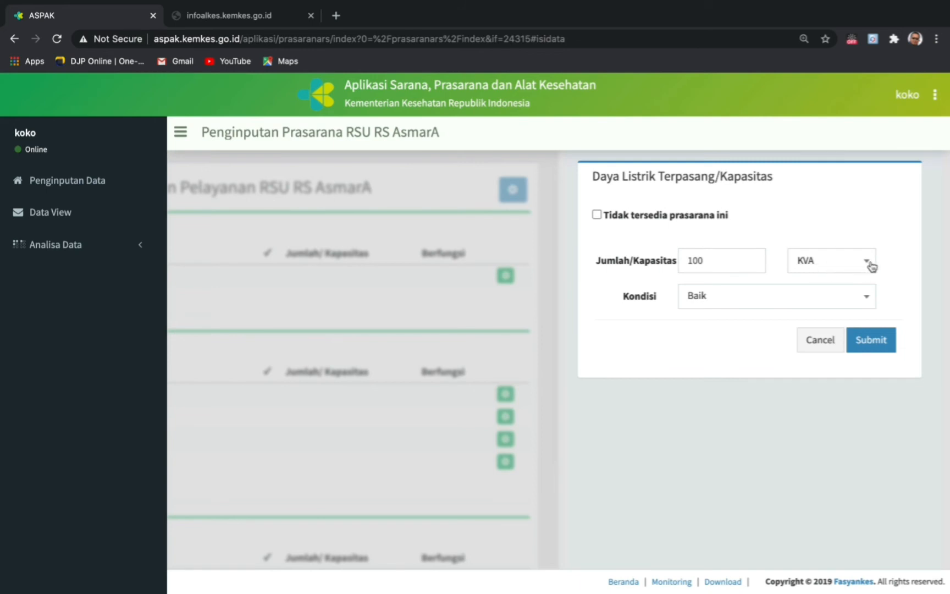
click(871, 266)
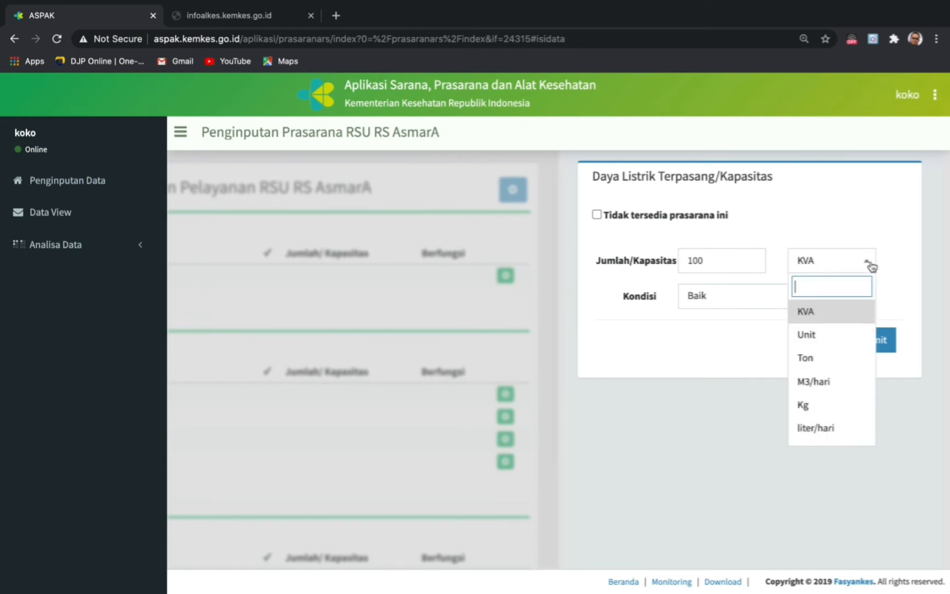
click(870, 265)
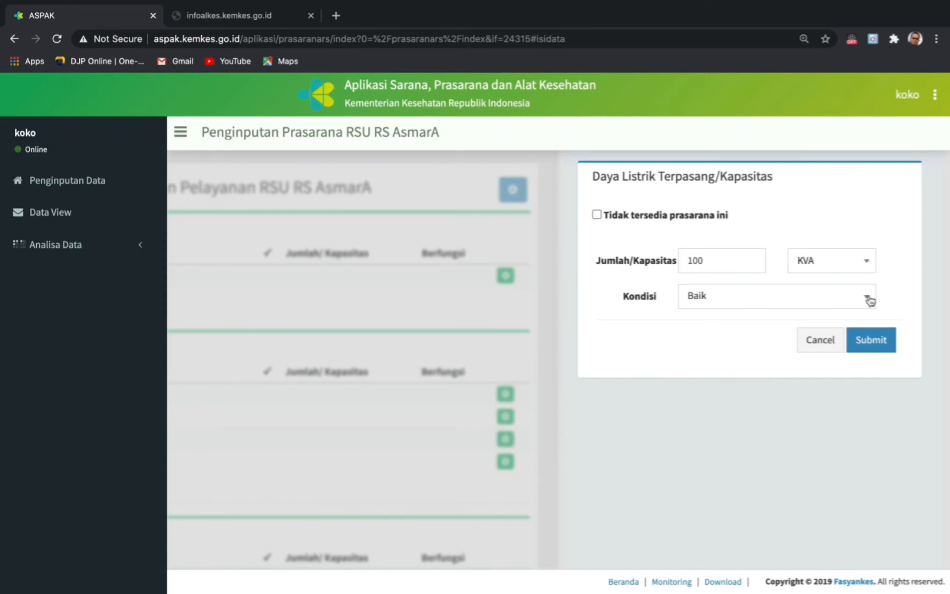
click(871, 339)
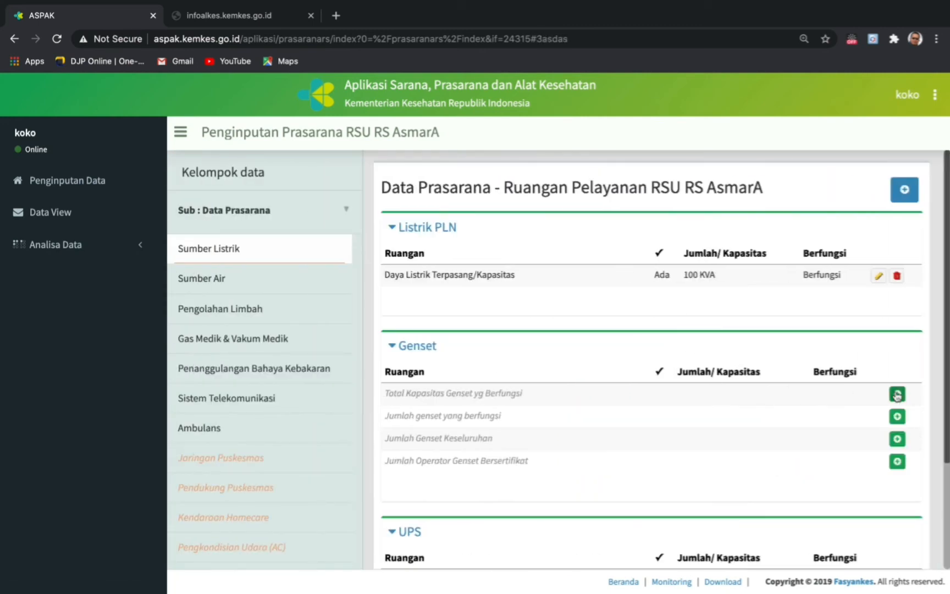
- Submit 'Tidak tersedia prasarana ini' for total working genset capacity and for the number of working gensets
click(897, 393)
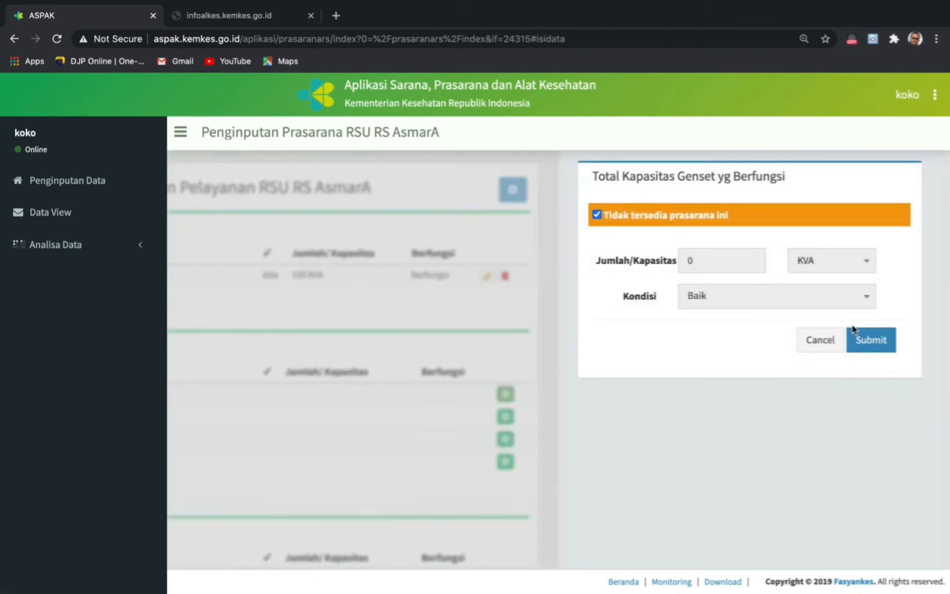
click(863, 340)
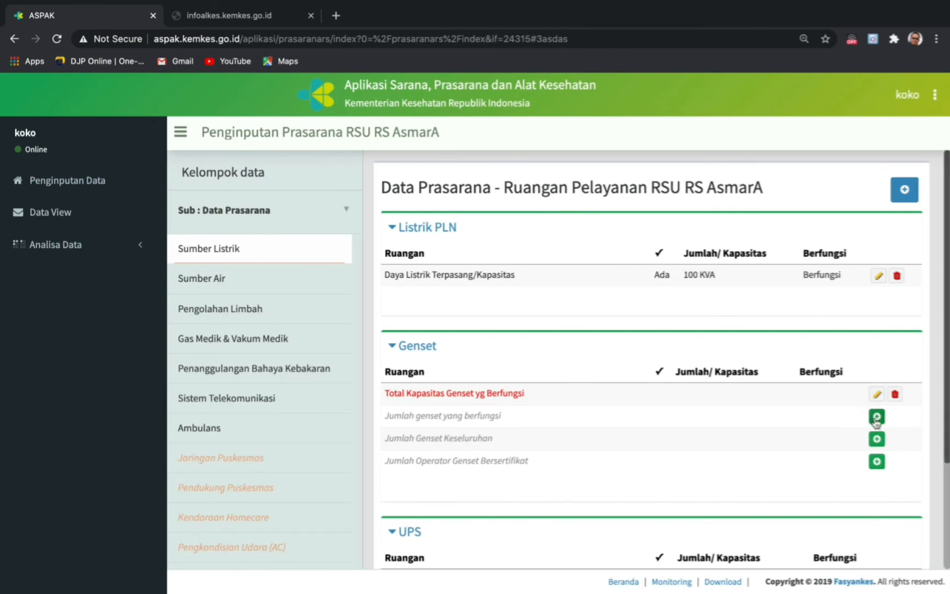
click(877, 418)
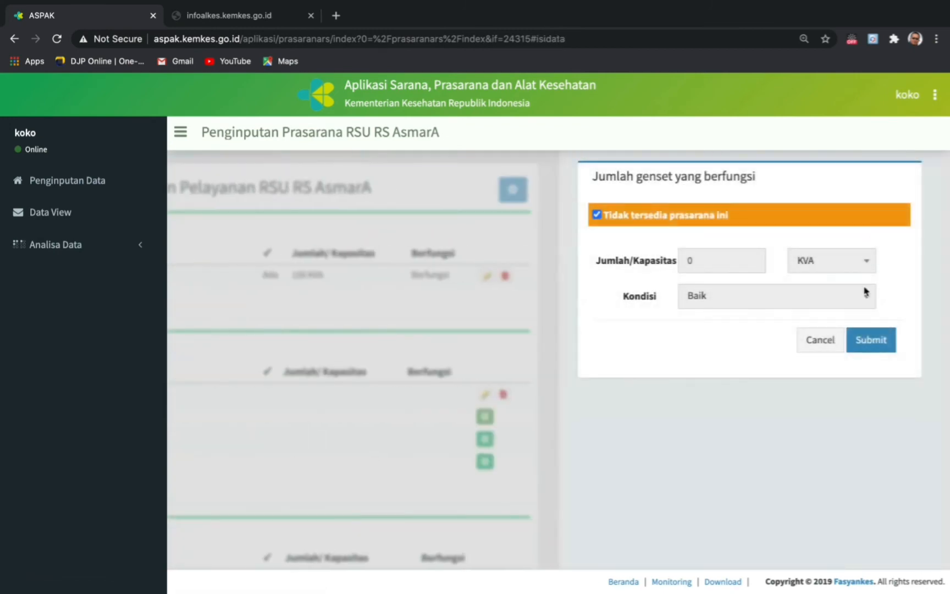
click(878, 342)
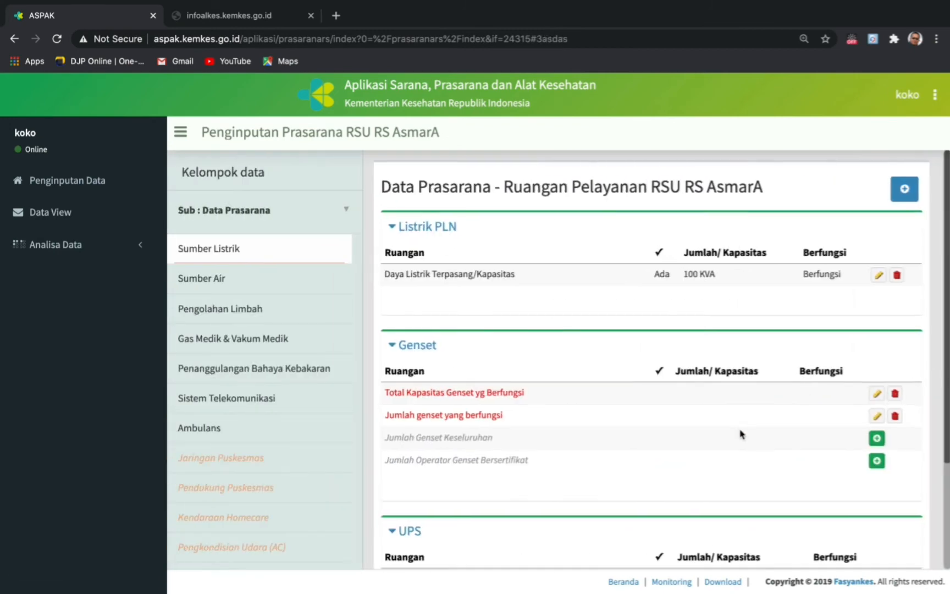
scroll(740, 434, down, 3)
scroll(547, 375, up, 5)
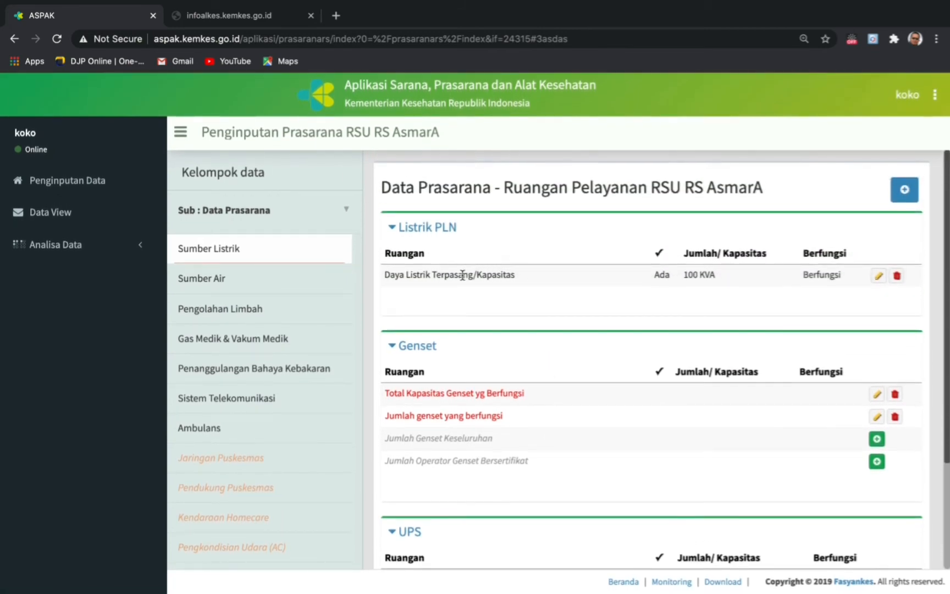
scroll(569, 487, down, 3)
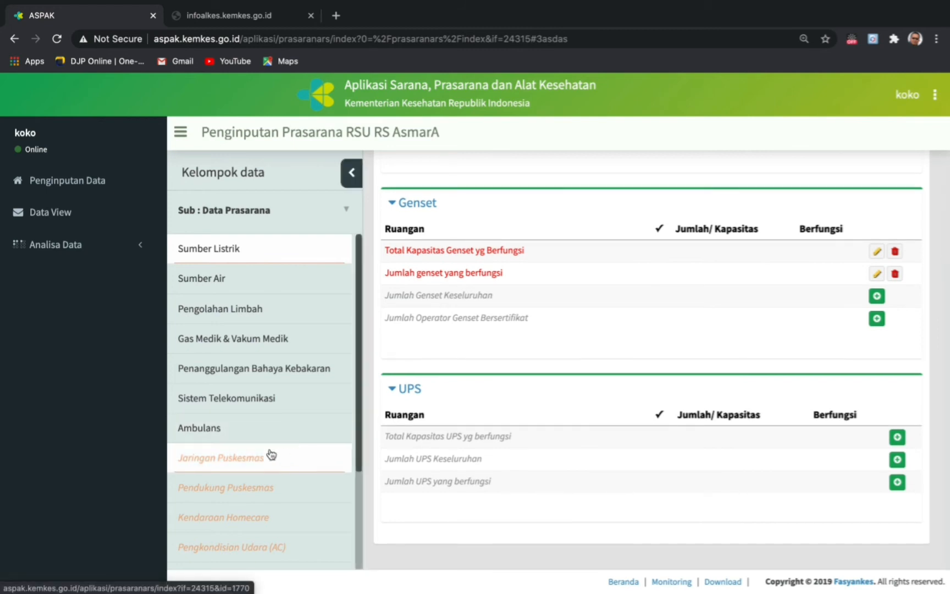
scroll(259, 454, down, 2)
scroll(258, 454, up, 2)
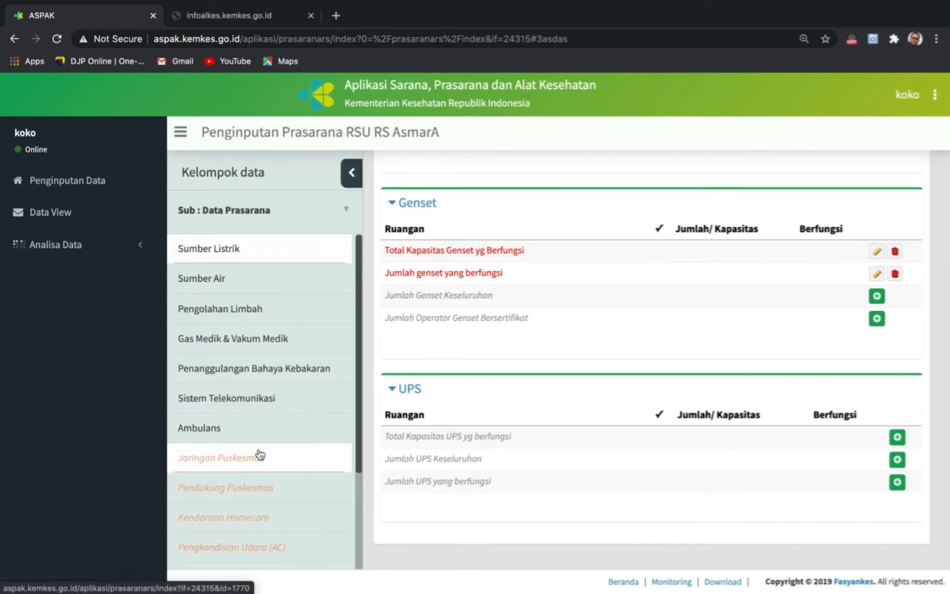
- Move through Sumber Air and Pengolahan Limbah in the Kelompok data list to reach Ambulans
click(219, 277)
click(230, 309)
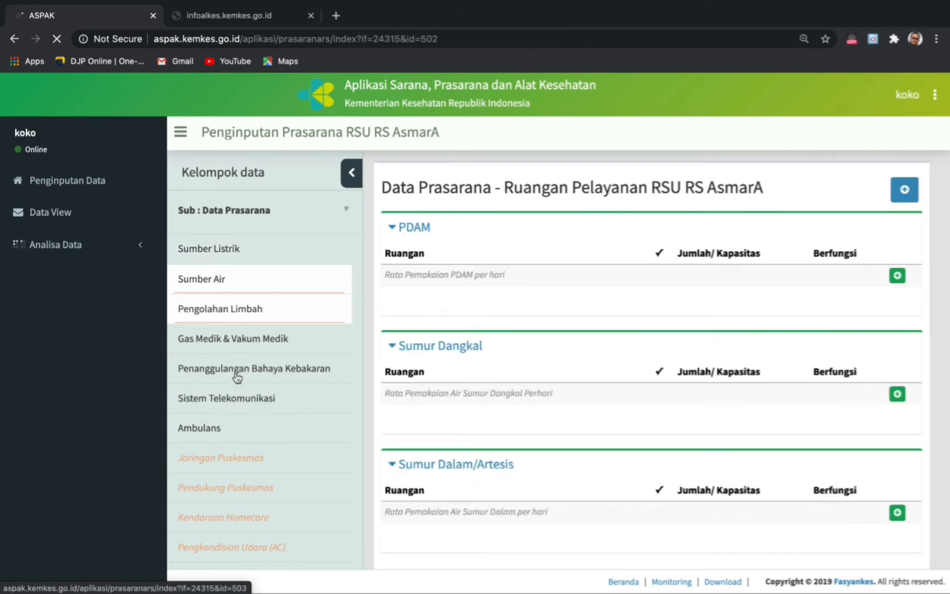
click(217, 433)
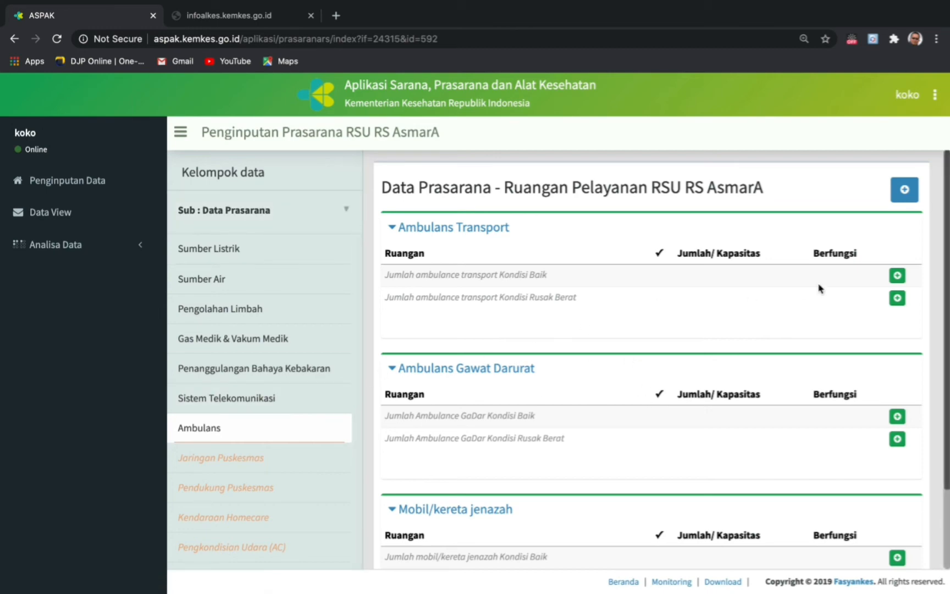
- Save 3 Unit of available good-condition transport ambulances, then collapse the Transport and Gawat Darurat sections
click(897, 277)
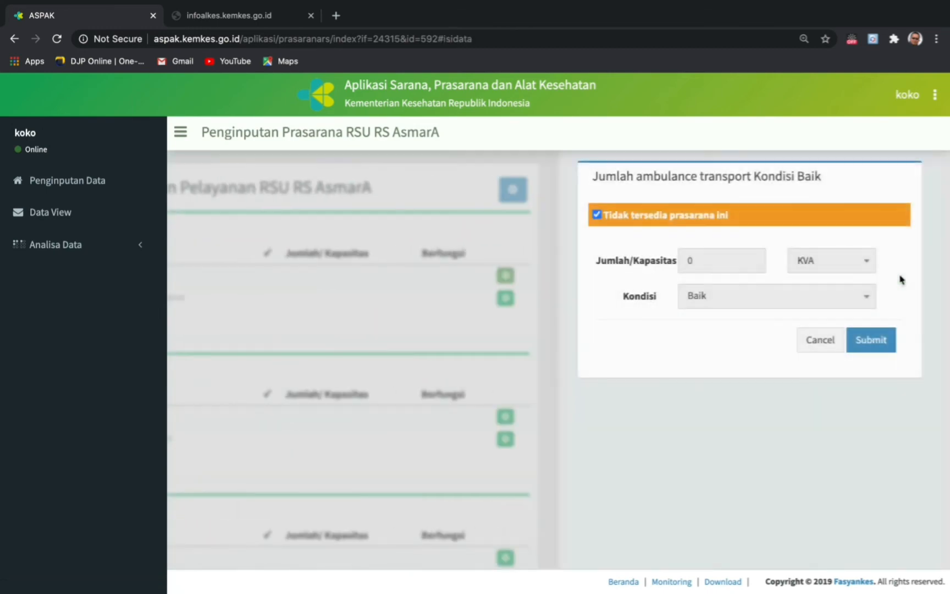
click(597, 215)
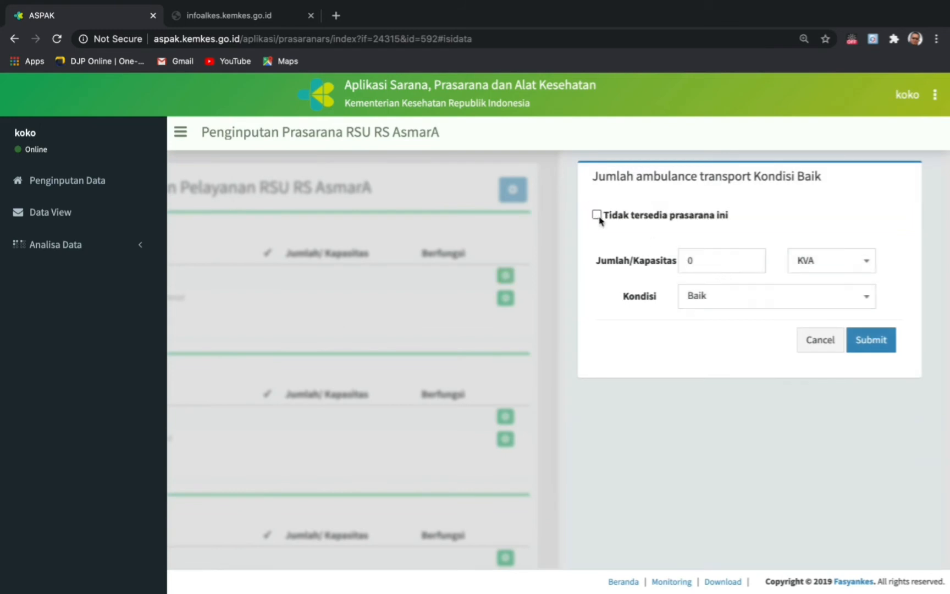
click(703, 264)
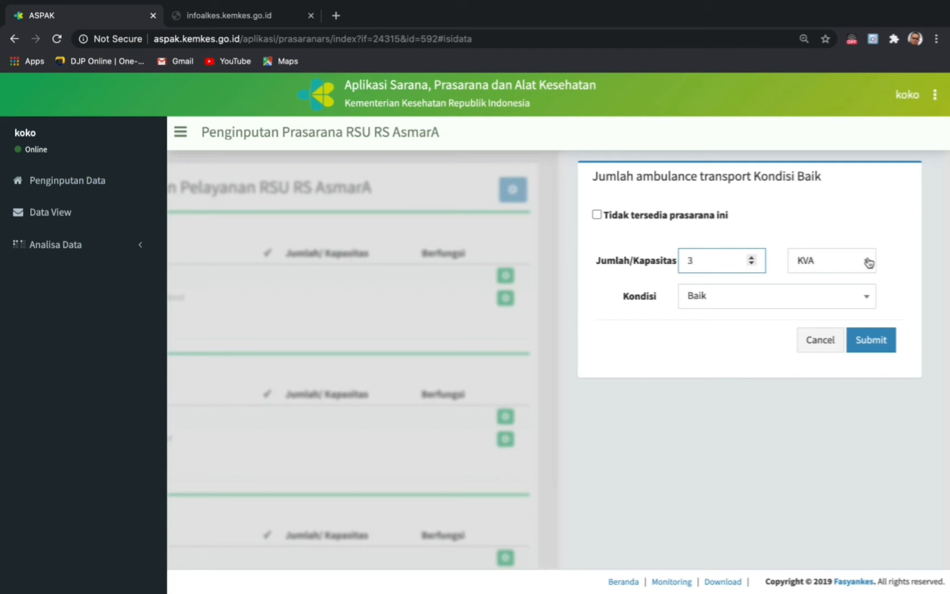
click(838, 261)
click(823, 339)
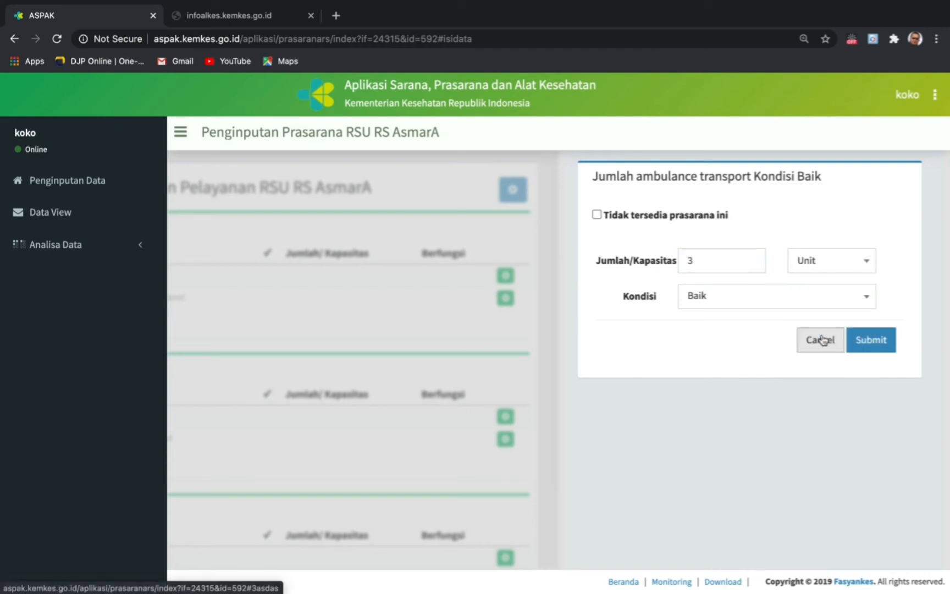
click(872, 341)
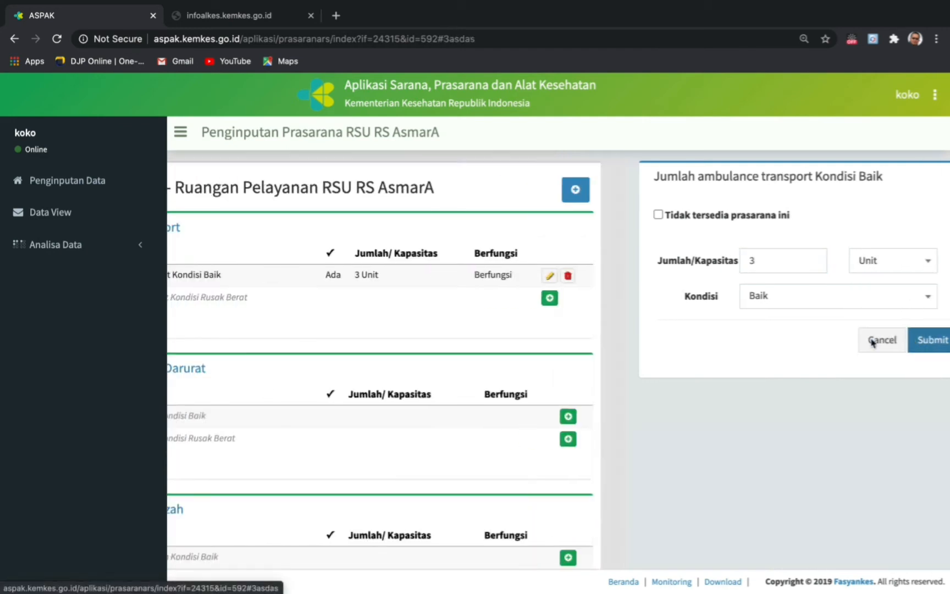
scroll(690, 391, down, 2)
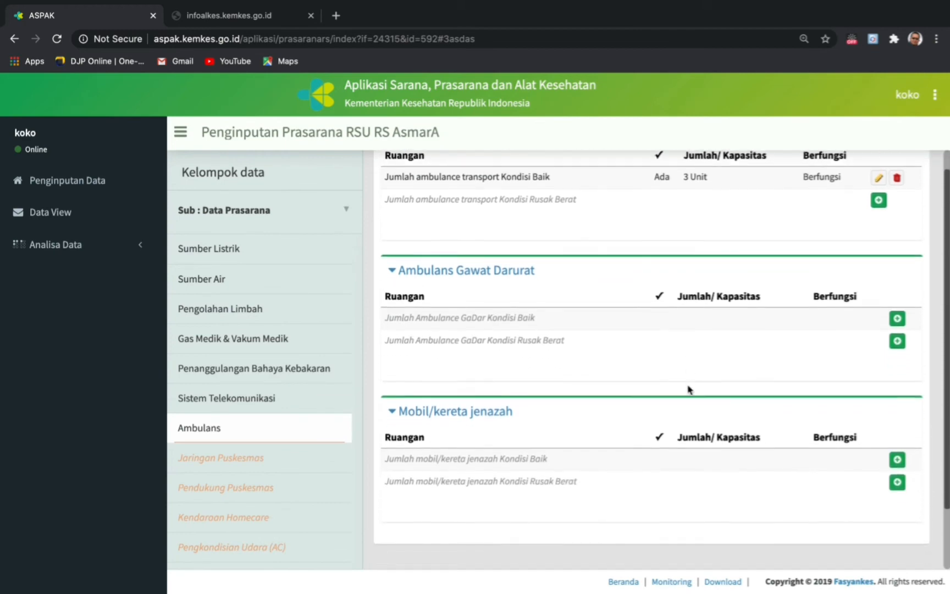
scroll(690, 390, up, 1)
scroll(688, 389, up, 2)
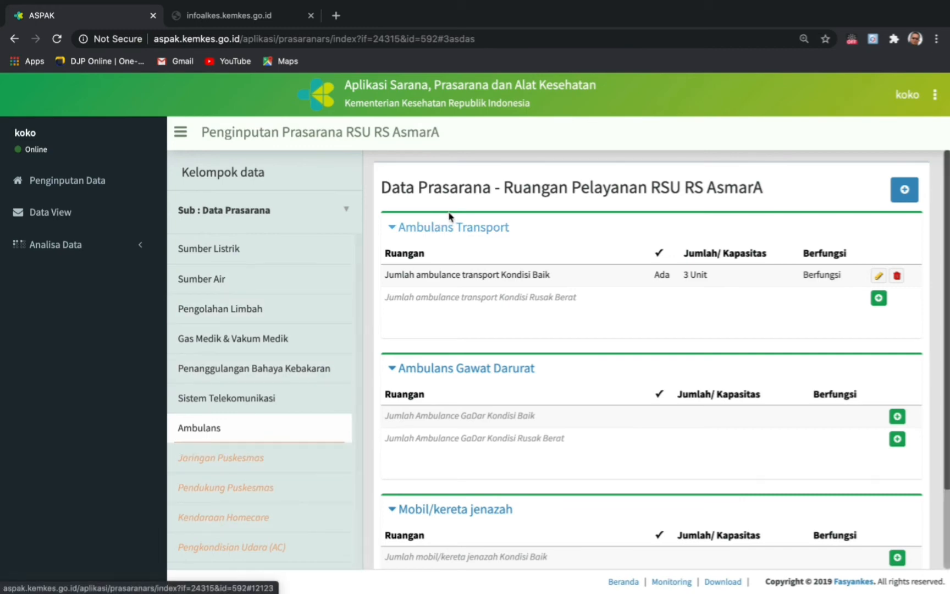
click(451, 227)
click(455, 288)
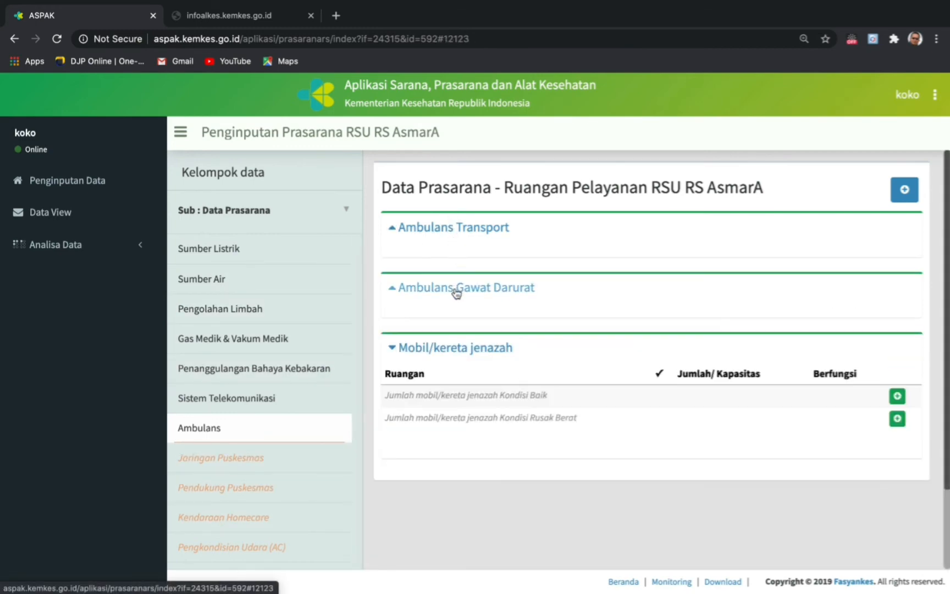
click(450, 352)
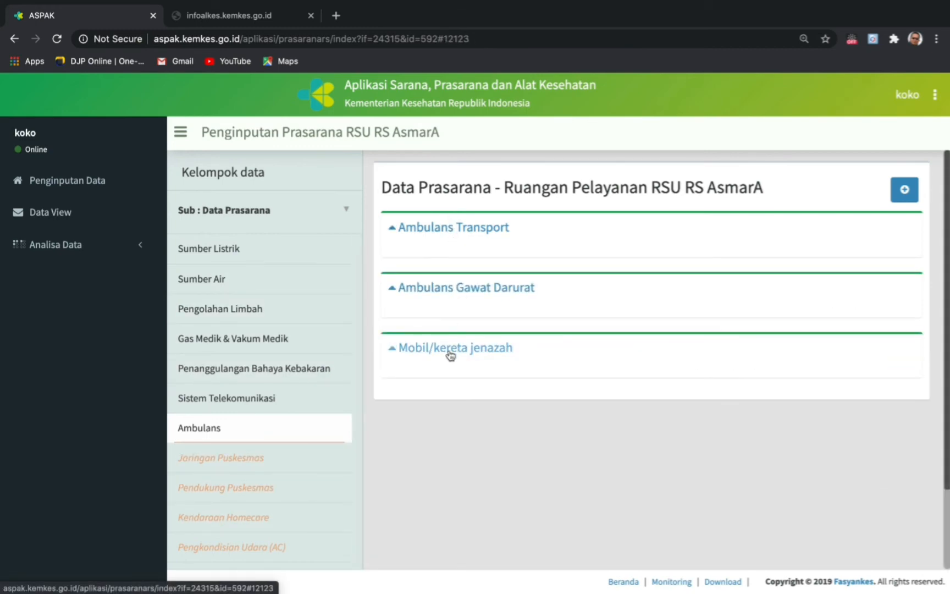
click(905, 189)
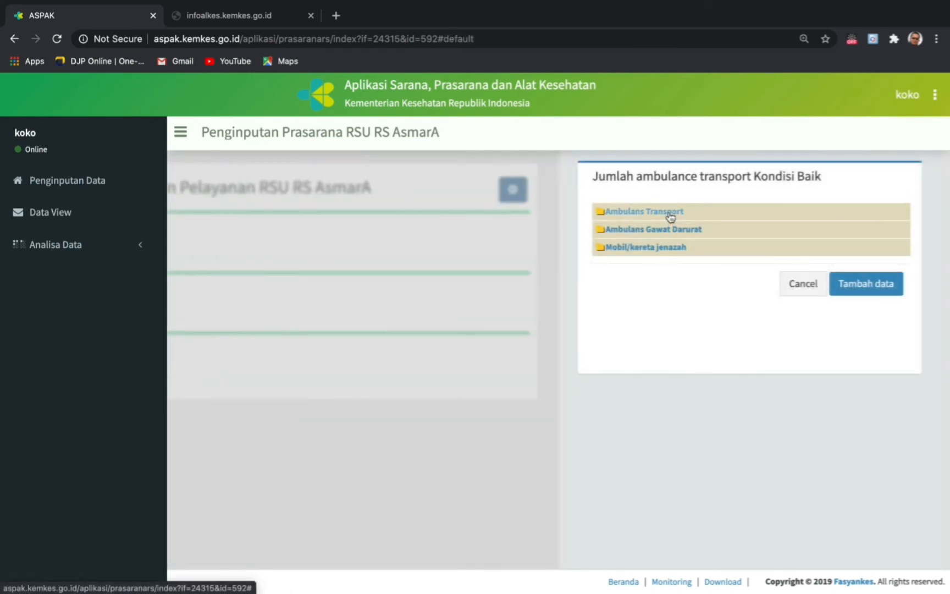
click(661, 251)
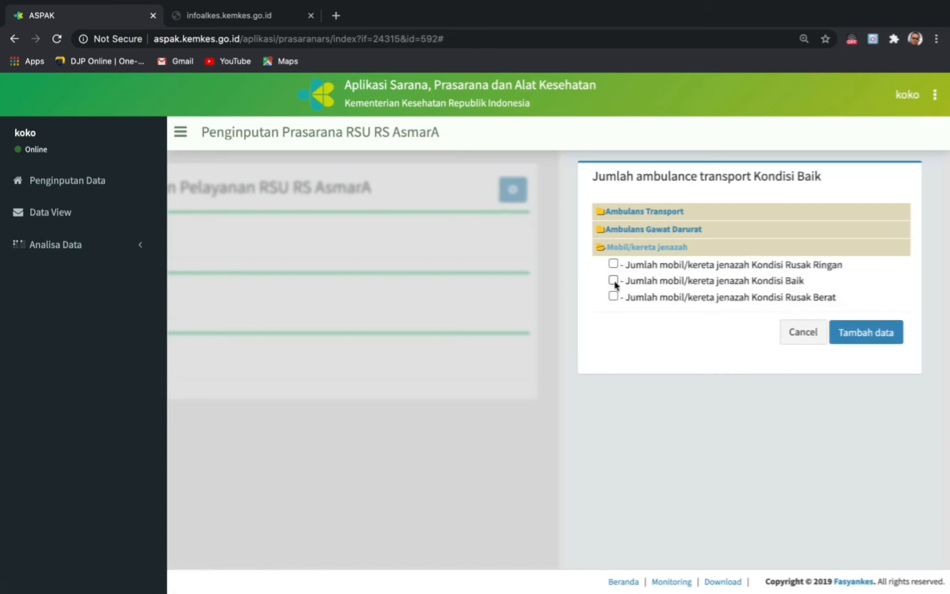
click(614, 280)
click(866, 333)
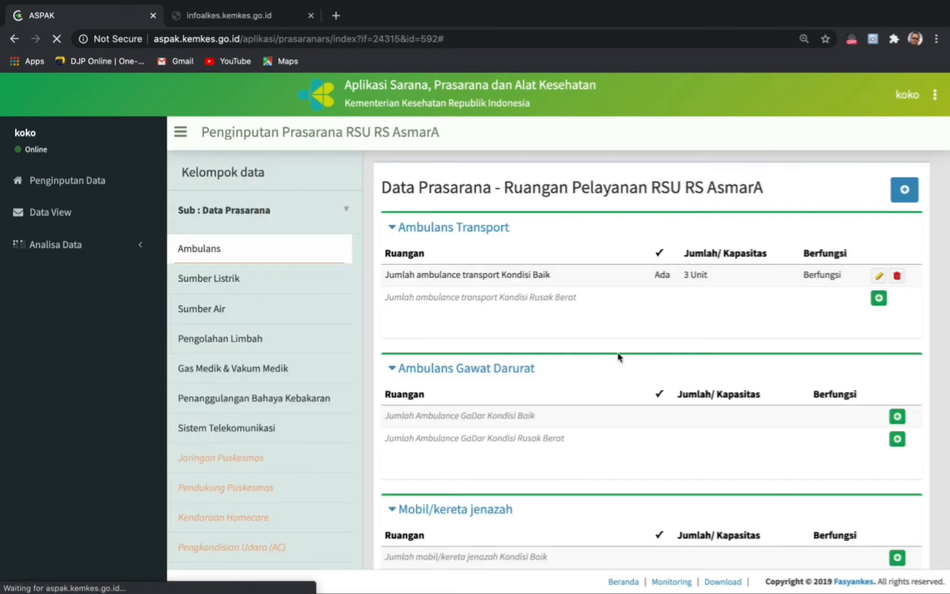
- Expand the 'Sub : Data Prasarana' dropdown in the Kelompok data panel
scroll(496, 369, down, 2)
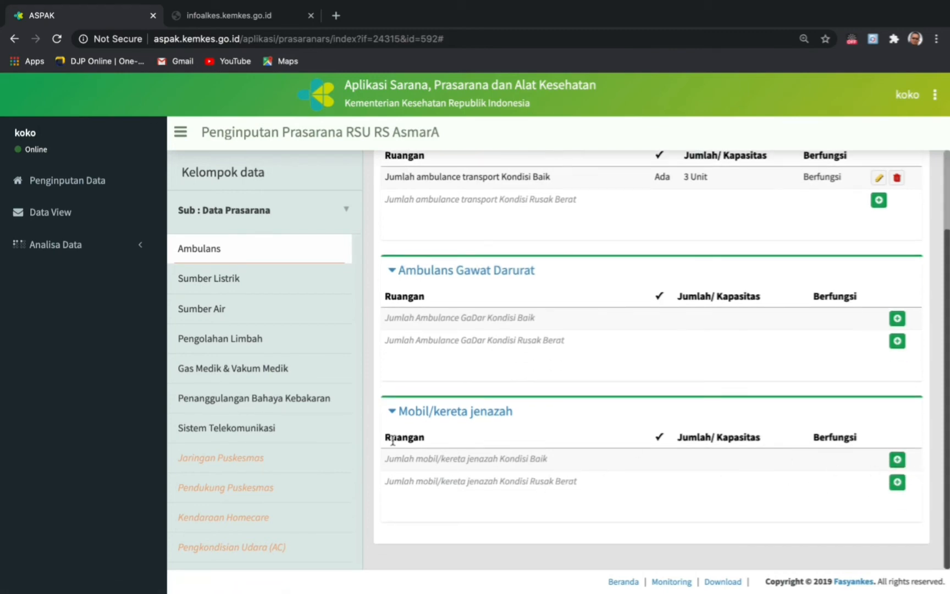
scroll(280, 361, up, 1)
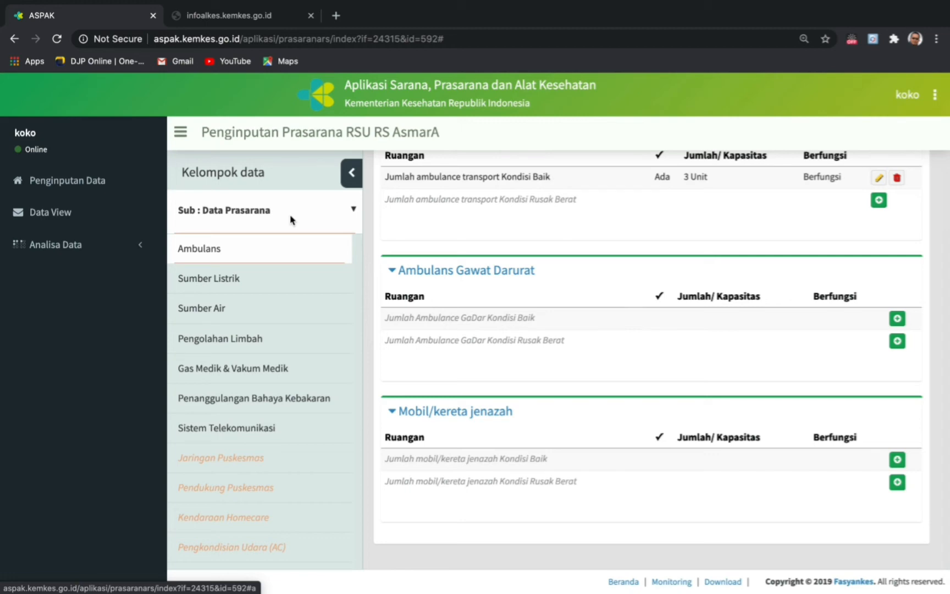
click(353, 211)
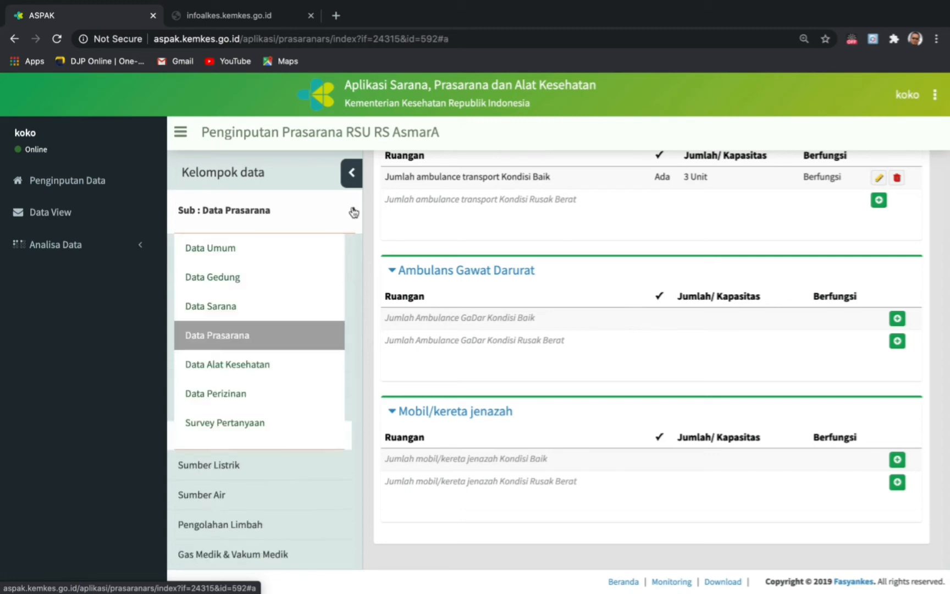
- Switch to Data Sarana and collapse Pelayanan Gawat Darurat to reach the outpatient clinic rooms
click(229, 309)
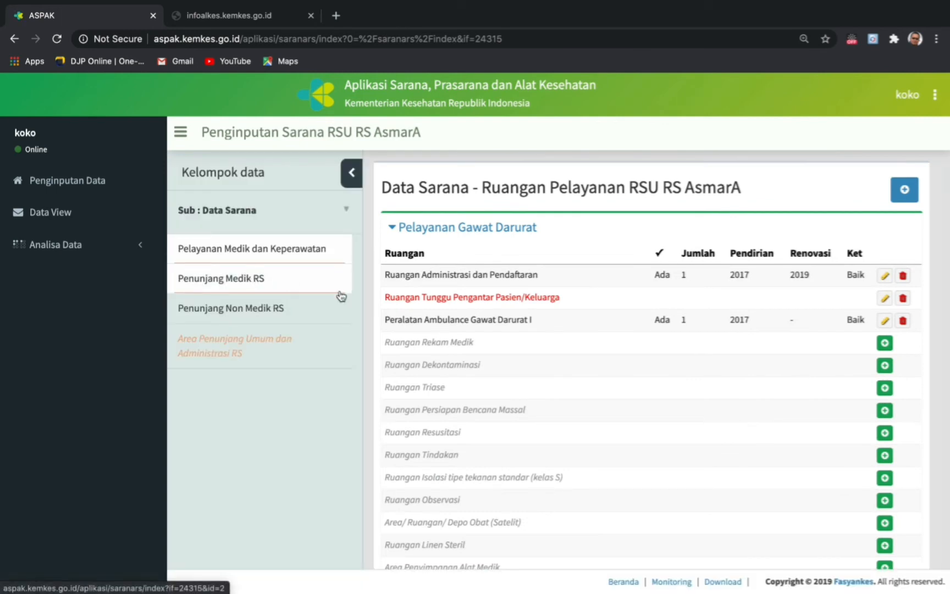
click(461, 227)
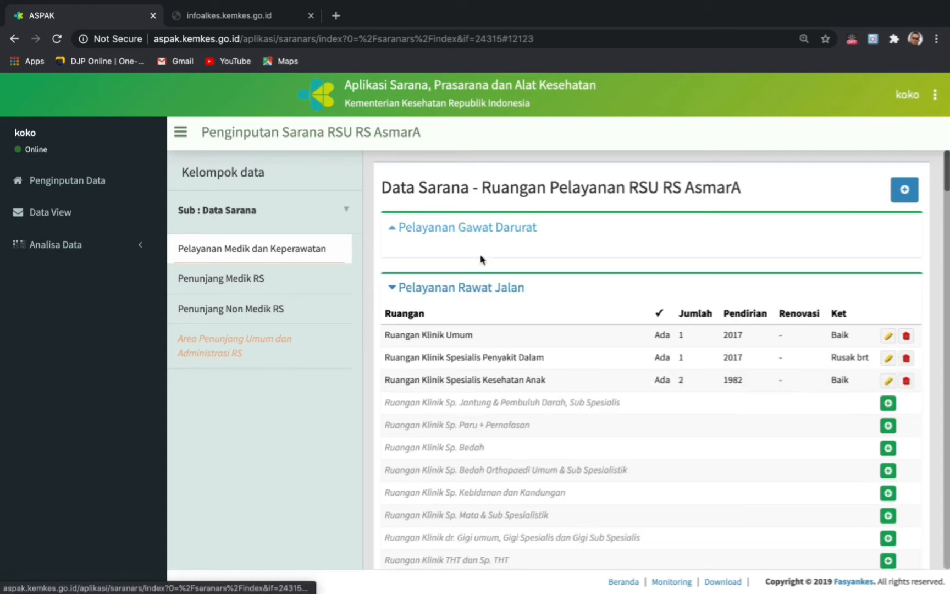
scroll(439, 352, down, 1)
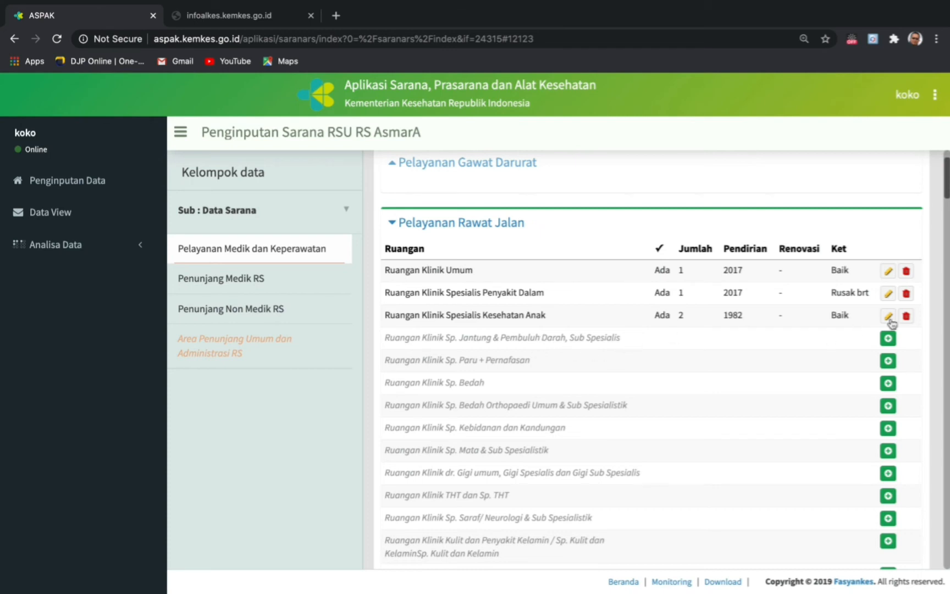
- Mark the Jantung & Pembuluh Darah clinic room as available, built 2017, condition Rusak brt
click(888, 338)
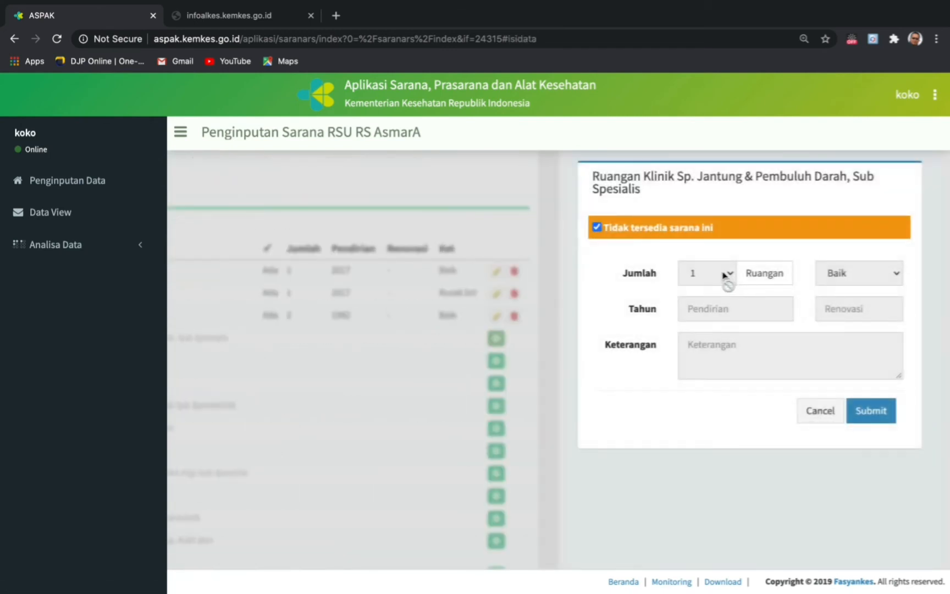
click(597, 227)
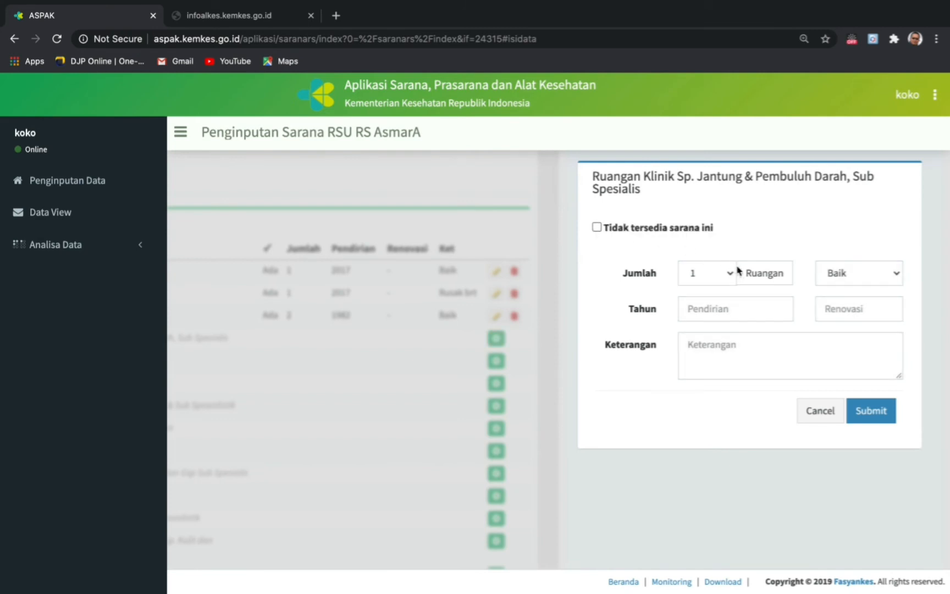
click(711, 308)
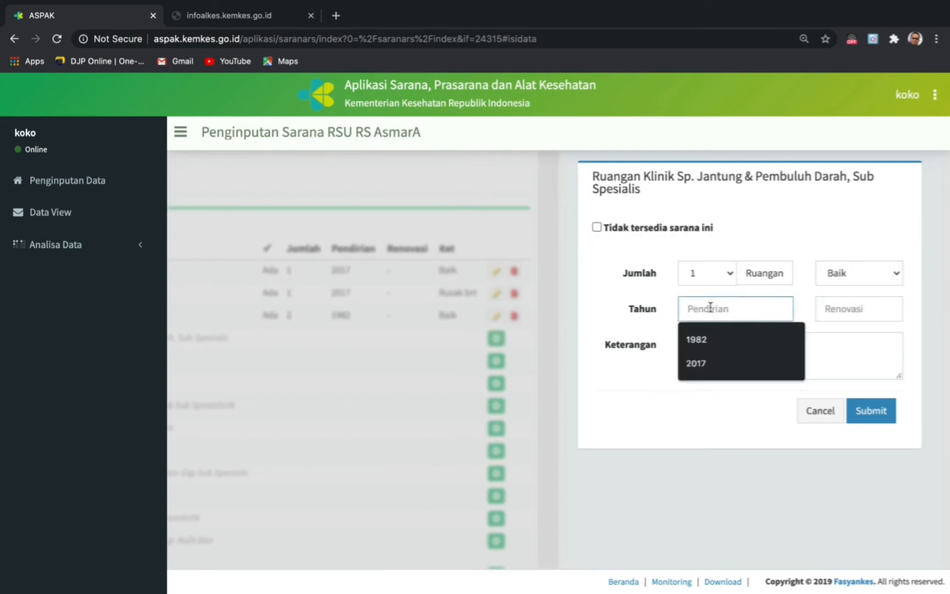
click(707, 364)
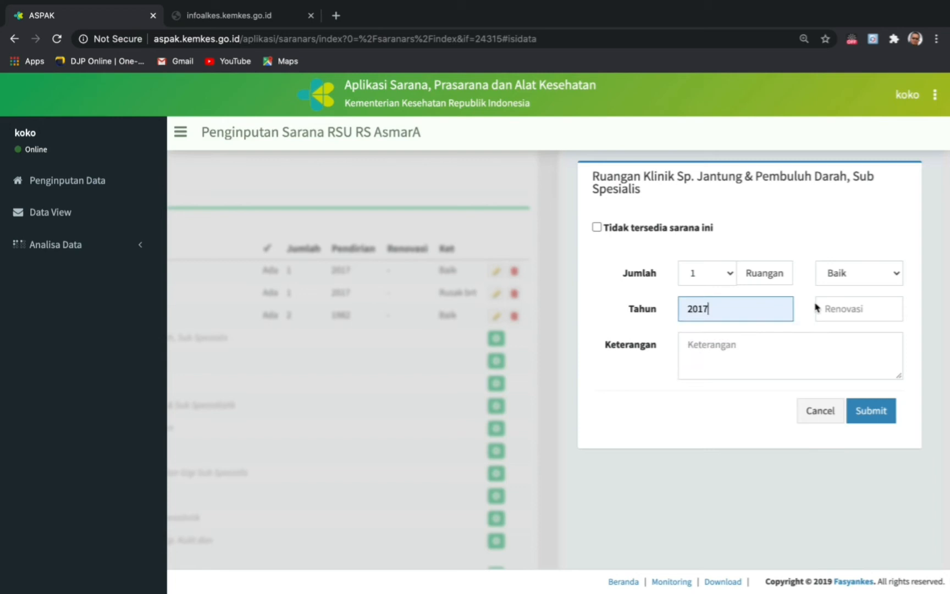
click(898, 276)
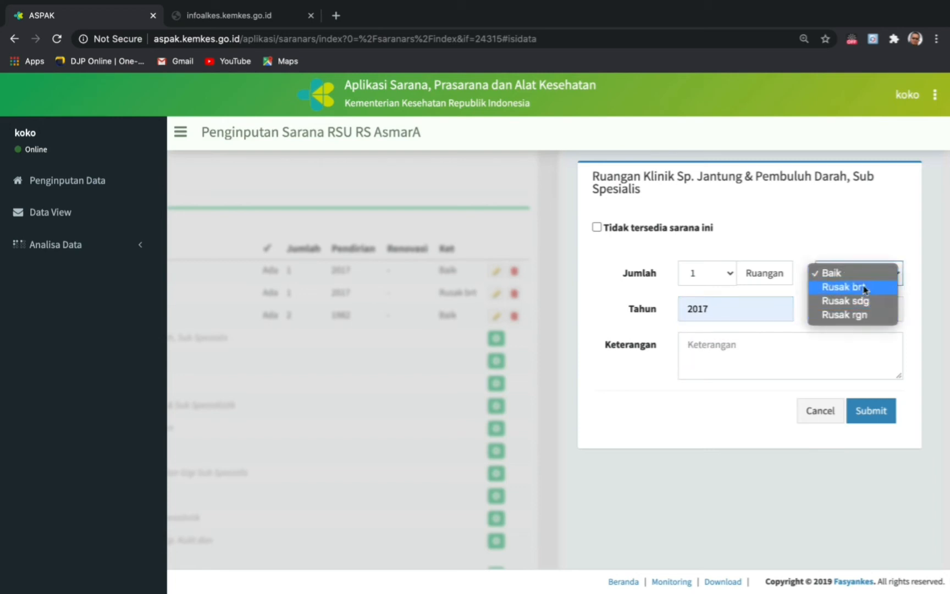
click(865, 287)
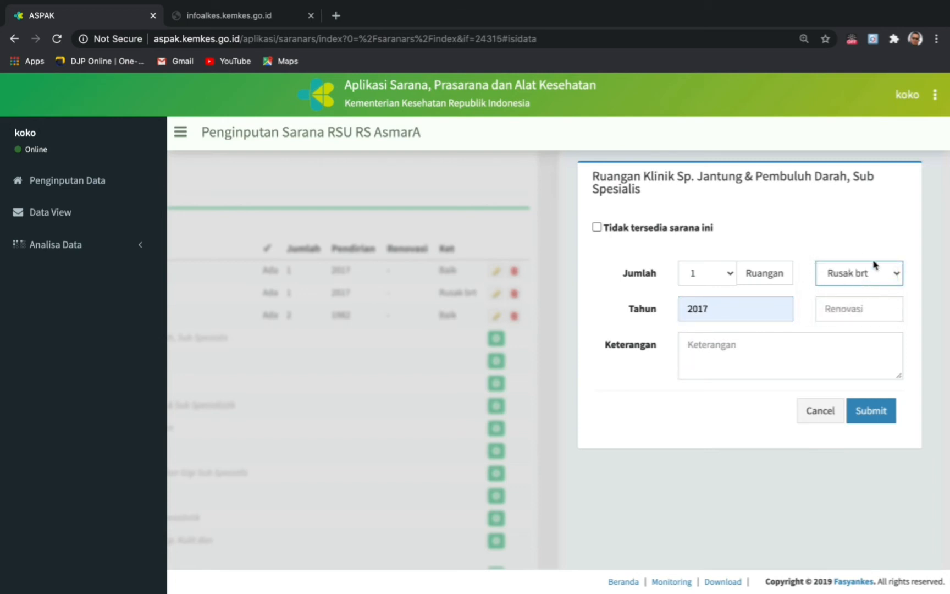
- Add the remark that the room is still combined with Klinik Umum and submit the record
click(719, 353)
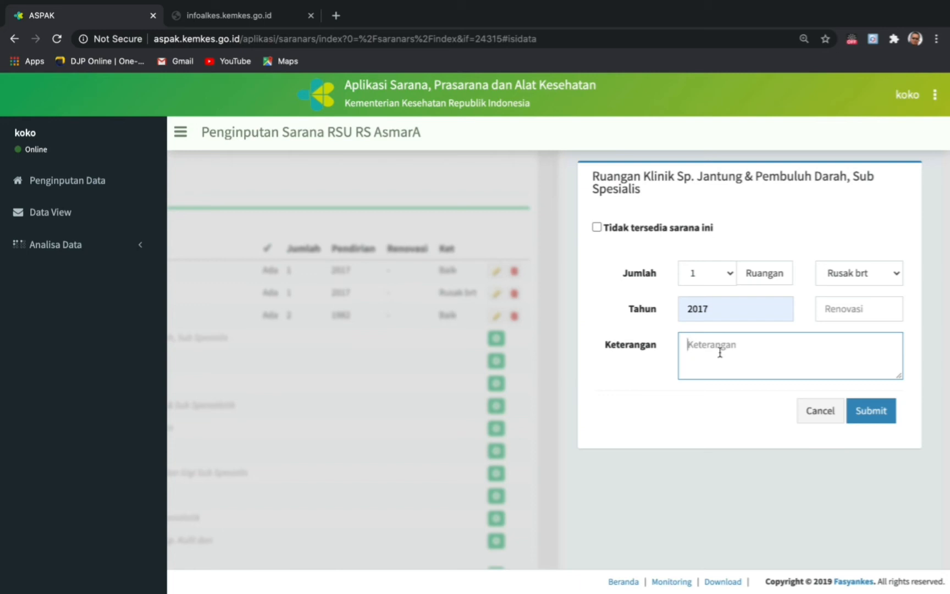
text(R)
key(BackSpace)
key(BackSpace)
text(Belum memiliki ruanga)
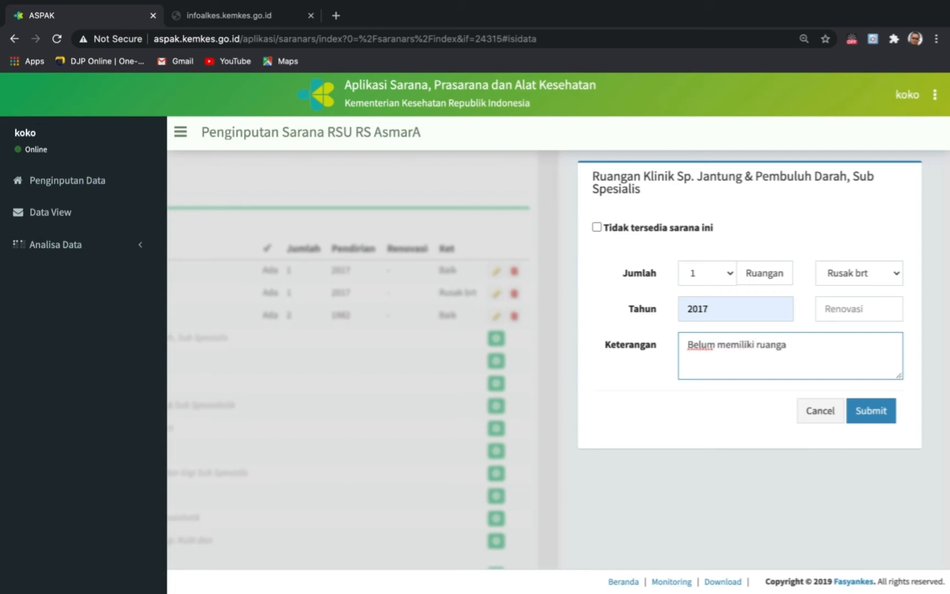
text(n, masih bergabung)
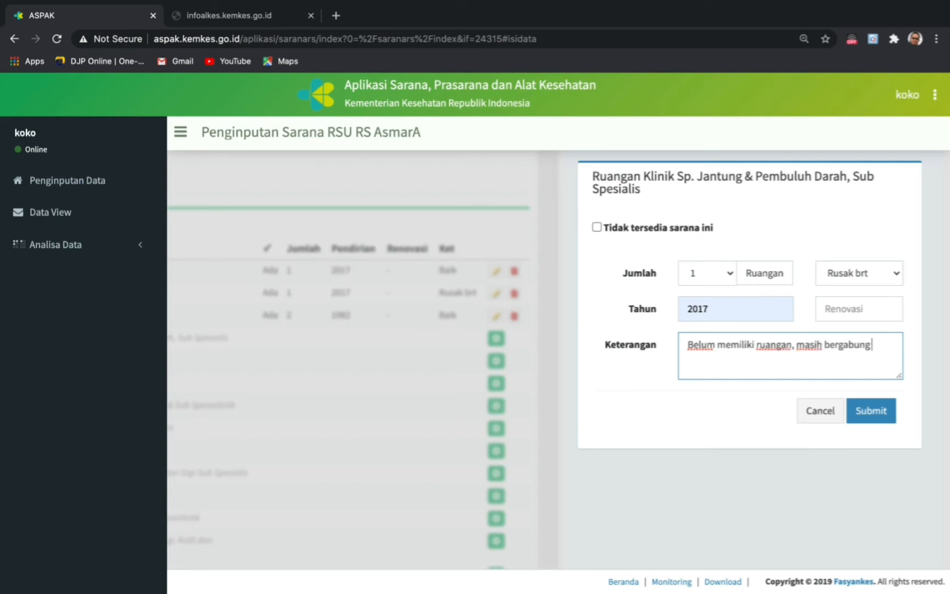
text( denan)
key(BackSpace)
key(BackSpace)
text(gan)
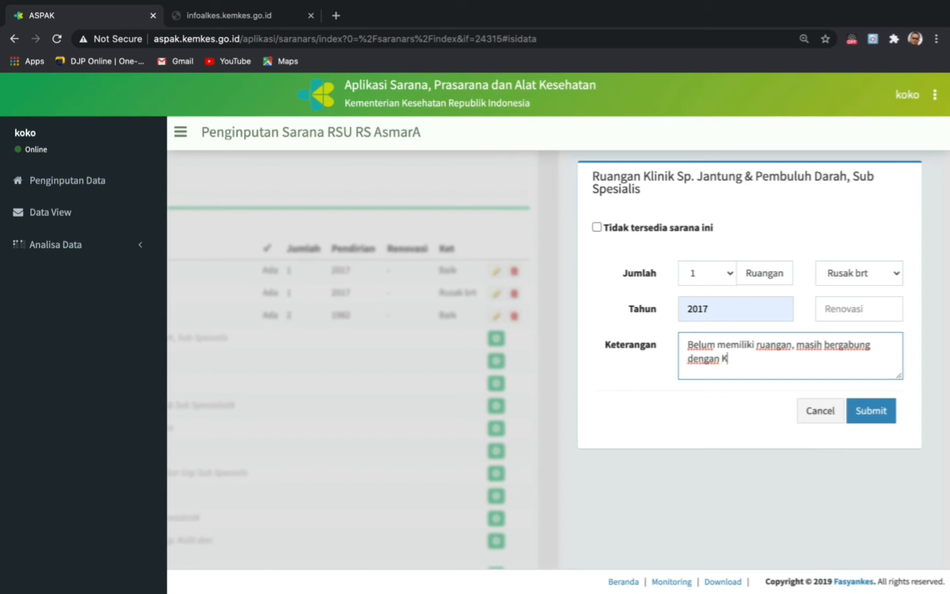
text( Klinik Umum)
click(873, 418)
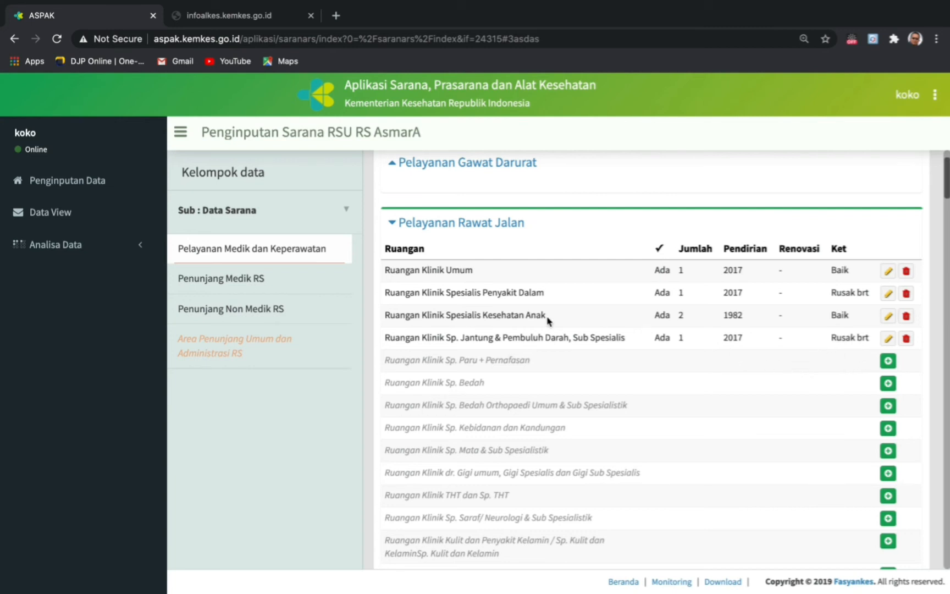
- Switch the Sub data group to Data Alat Kesehatan
click(249, 212)
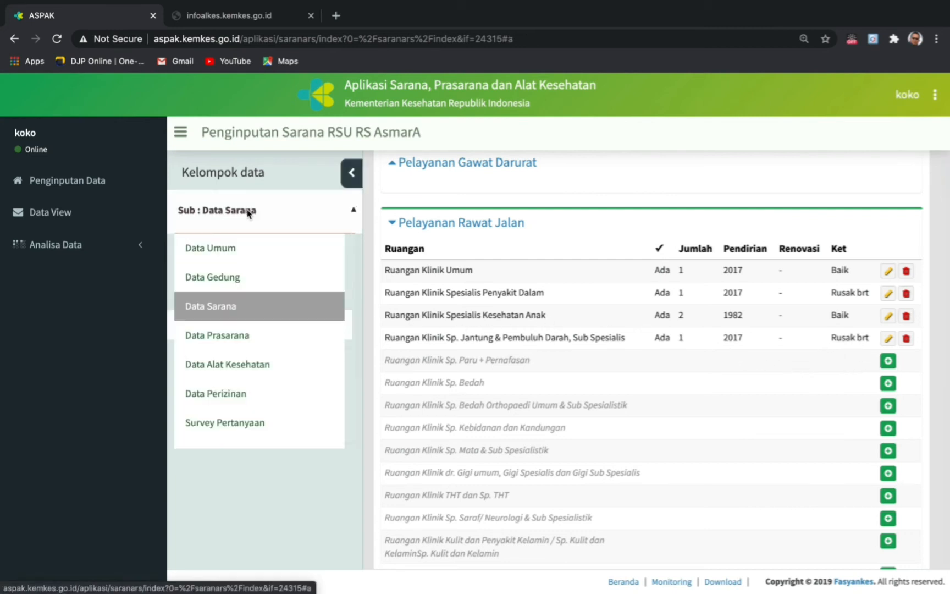
click(236, 372)
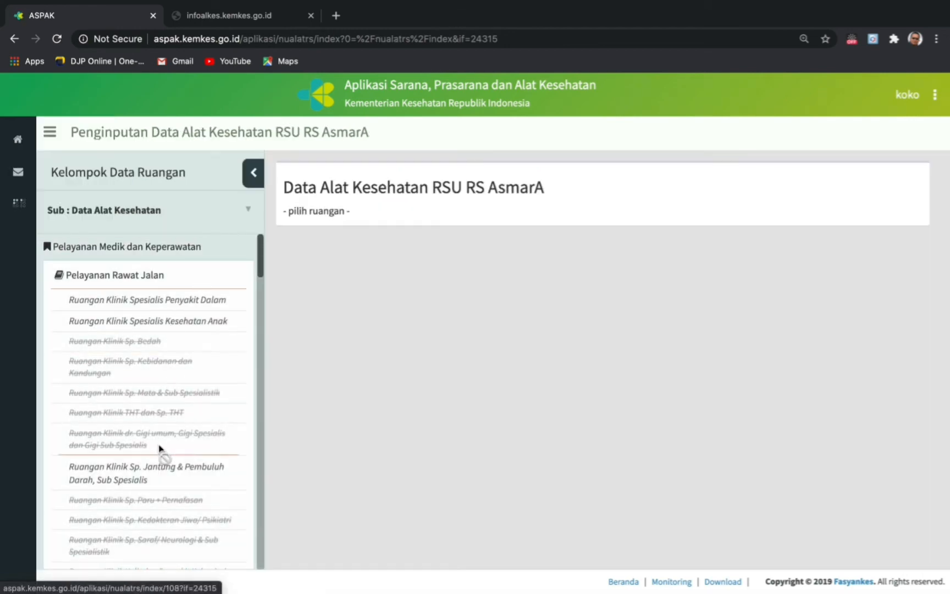
- Show and review the equipment list for Ruangan Klinik Sp. Jantung & Pembuluh Darah
click(144, 471)
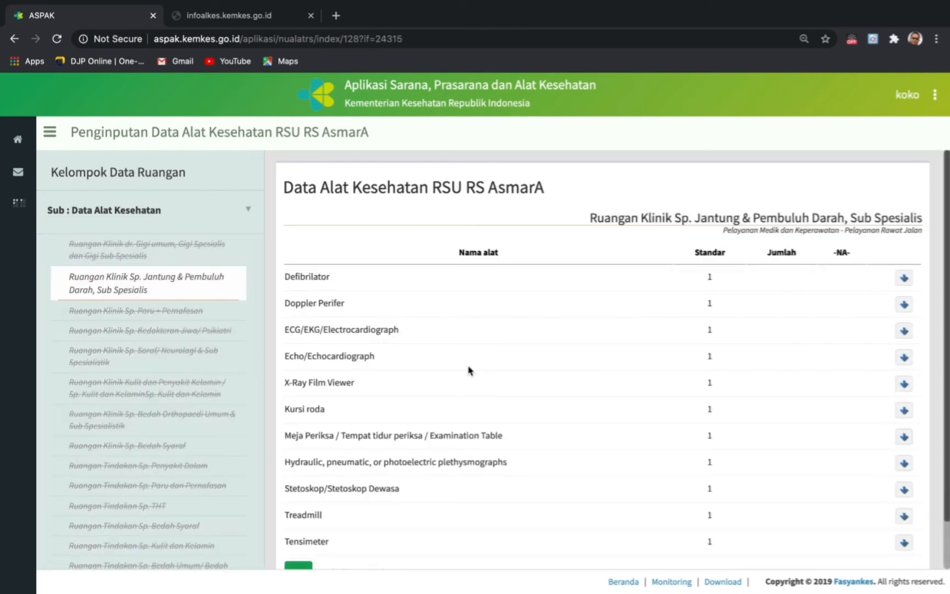
scroll(470, 371, down, 2)
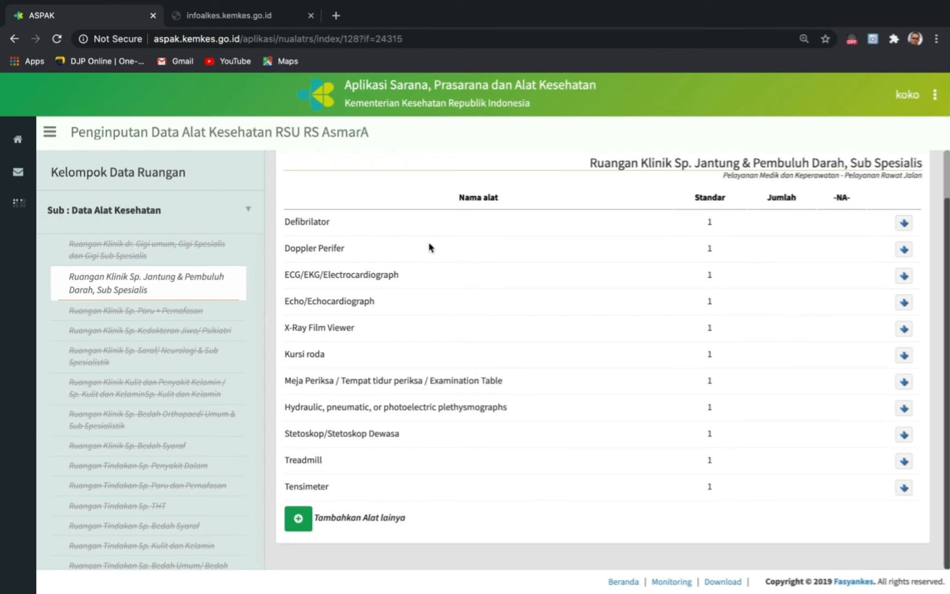
scroll(421, 239, up, 2)
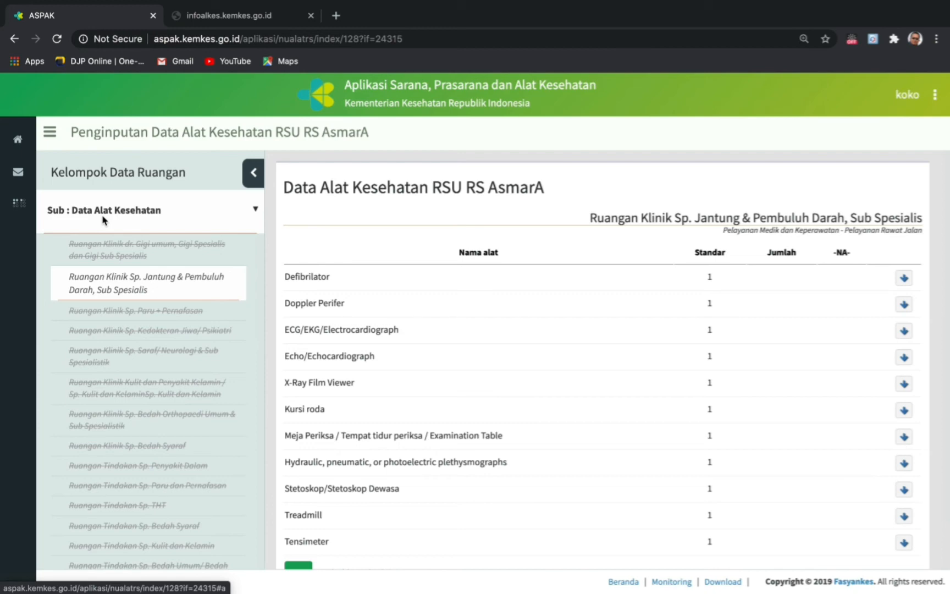
click(255, 211)
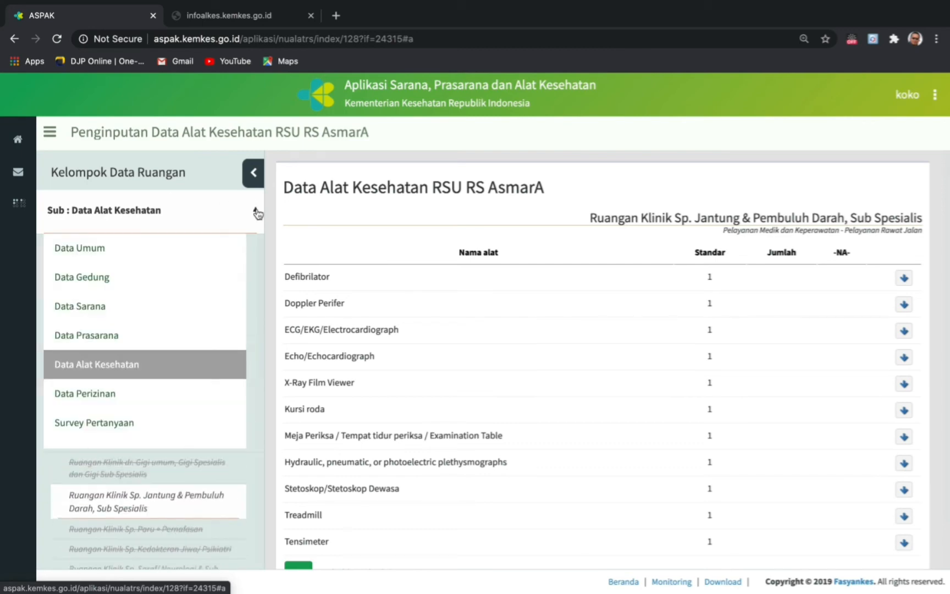
scroll(136, 357, down, 3)
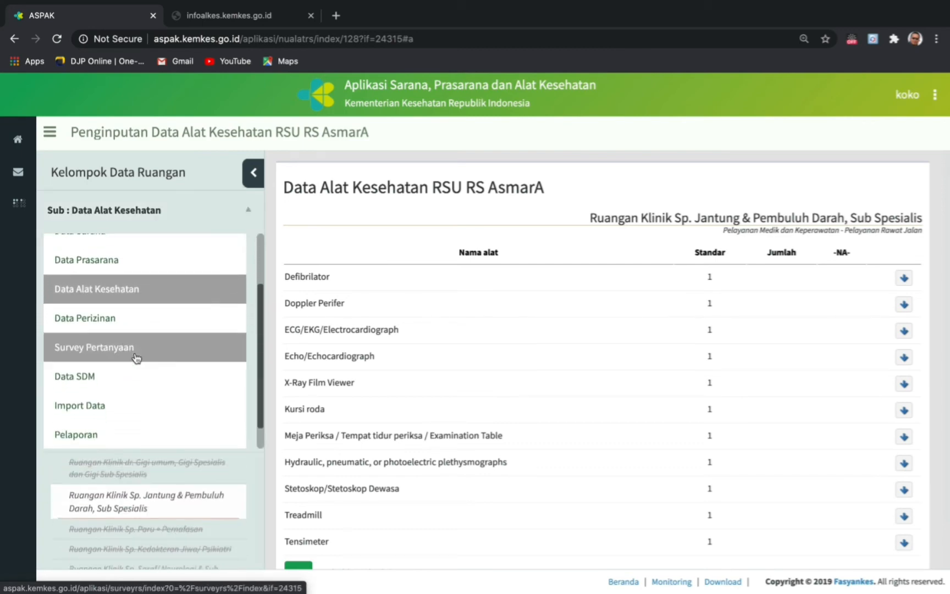
- Switch to Data Perizinan and start a new entry for the IPAL permit certificate
click(112, 321)
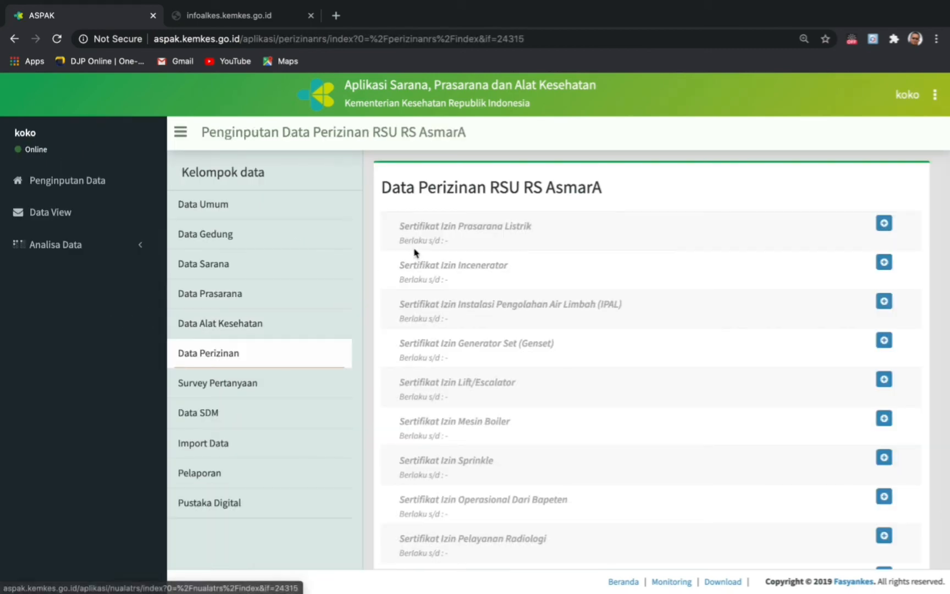
scroll(534, 315, down, 1)
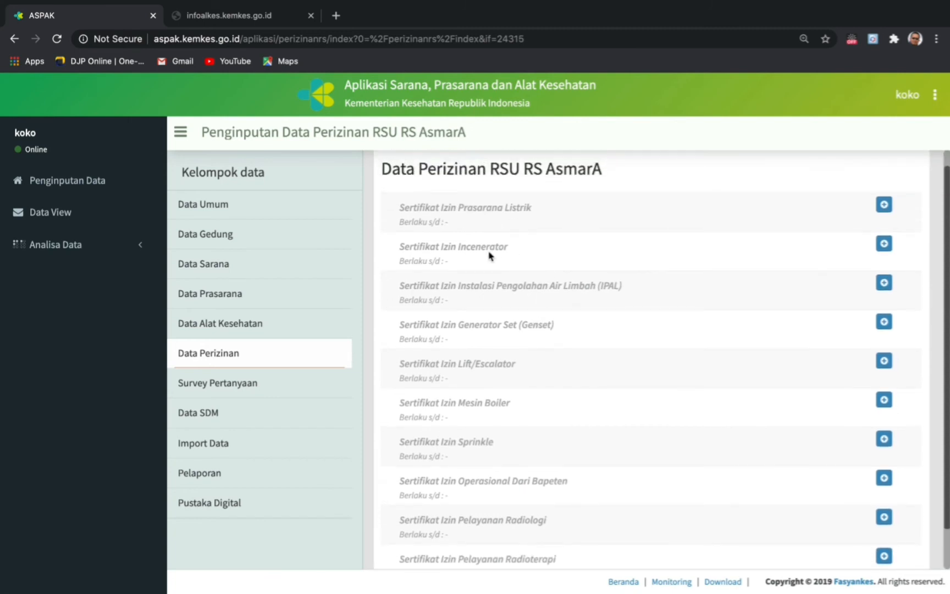
click(884, 282)
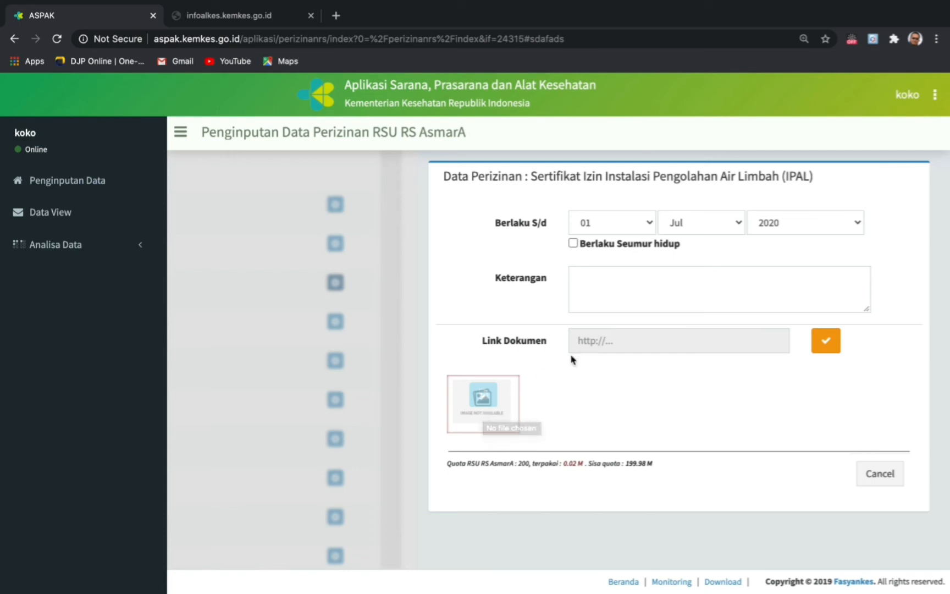
- Attach 'Bukti pengisian SP2020 Online.pdf' from the Dropbox folder to the IPAL permit
click(489, 406)
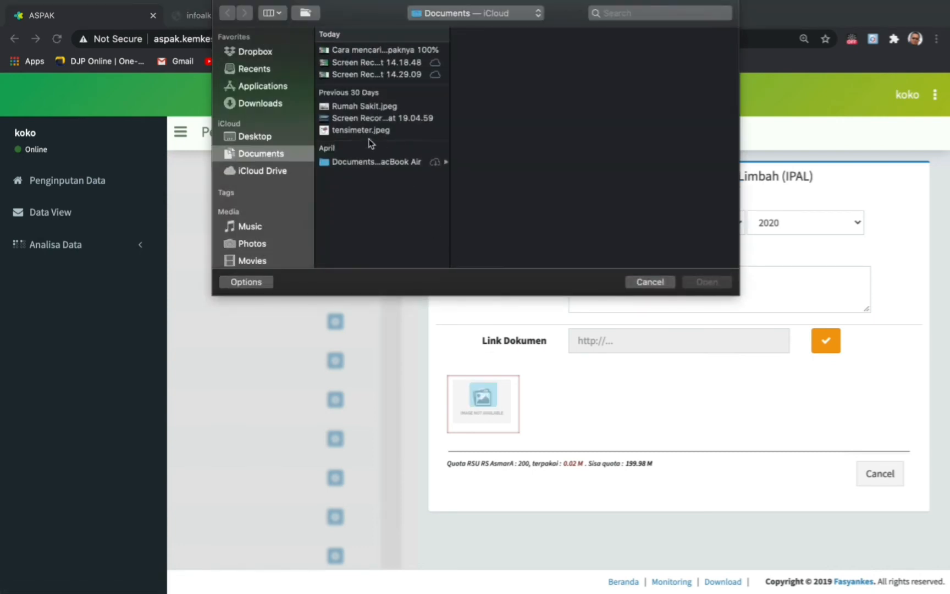
click(263, 54)
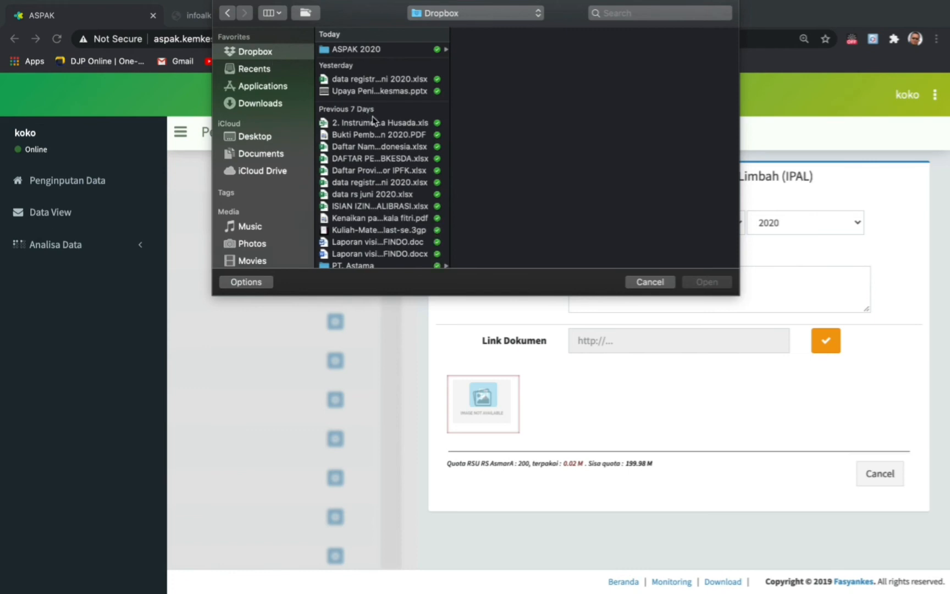
scroll(372, 116, down, 2)
scroll(372, 116, down, 5)
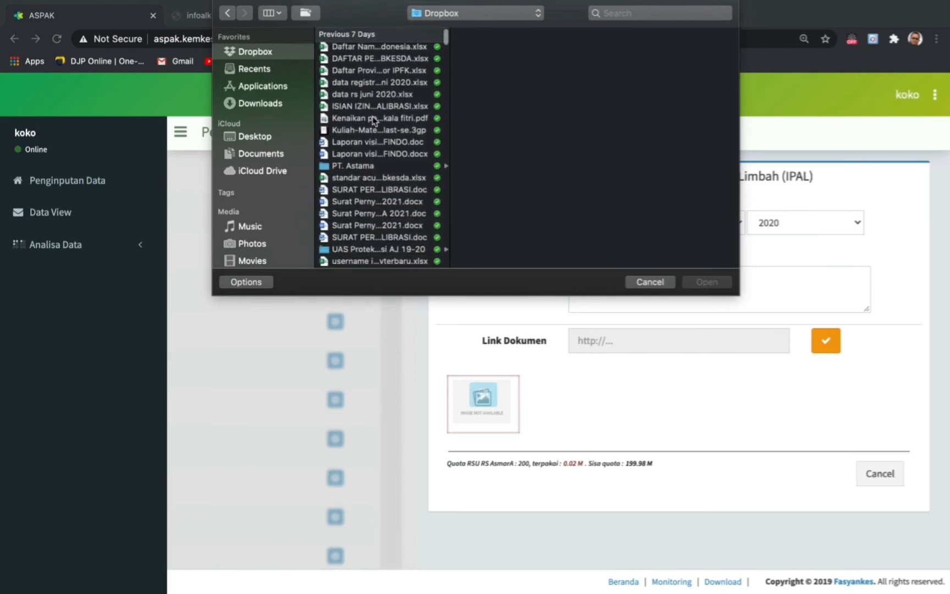
scroll(371, 116, up, 5)
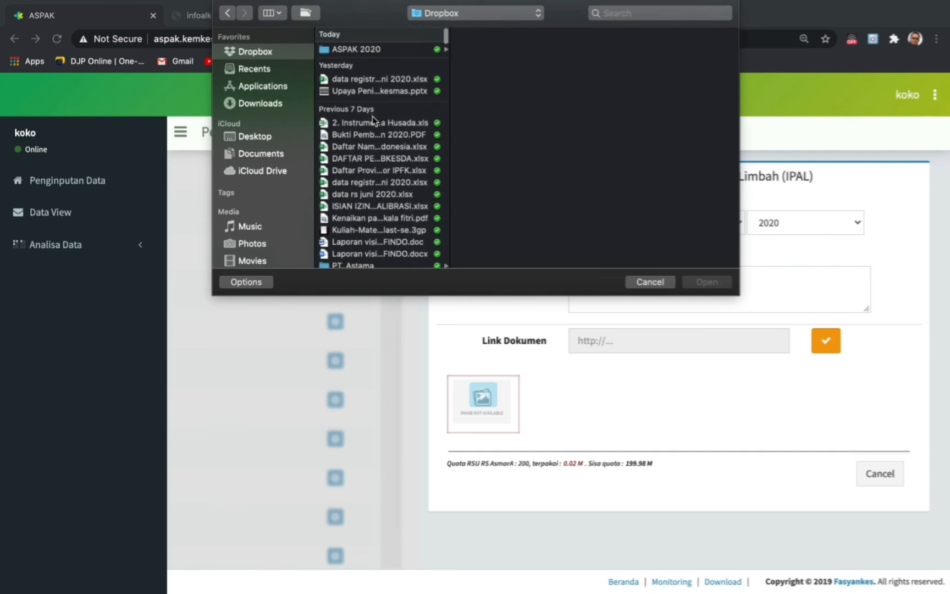
scroll(371, 116, down, 5)
scroll(373, 118, down, 10)
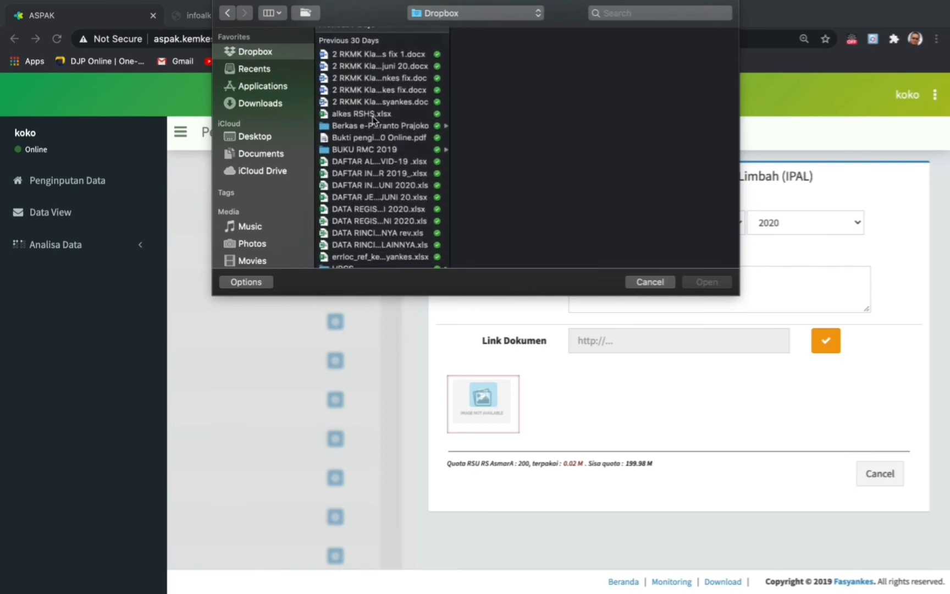
click(370, 138)
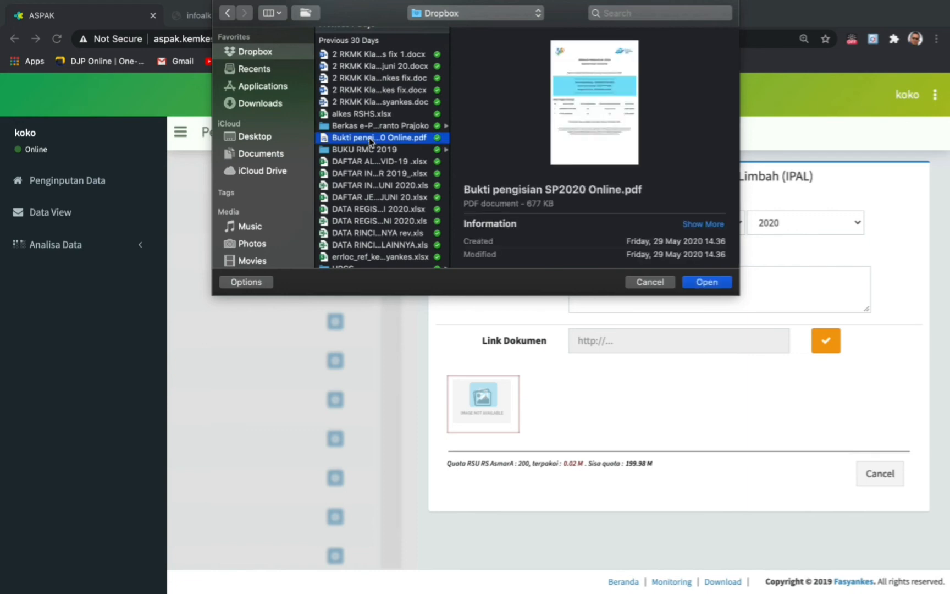
click(710, 286)
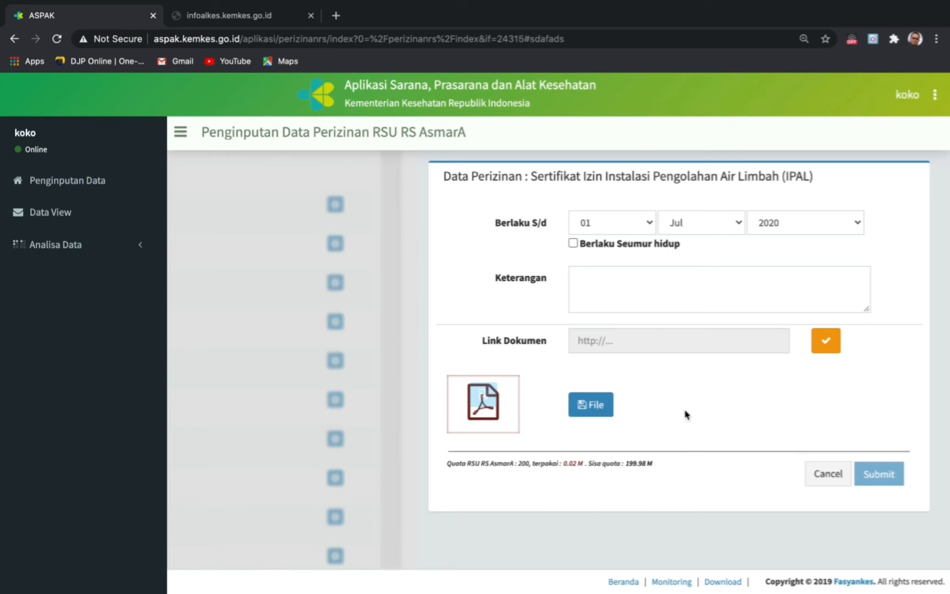
- Upload the PDF, set the IPAL permit expiry to 01-Jul-2021, and save it
click(593, 411)
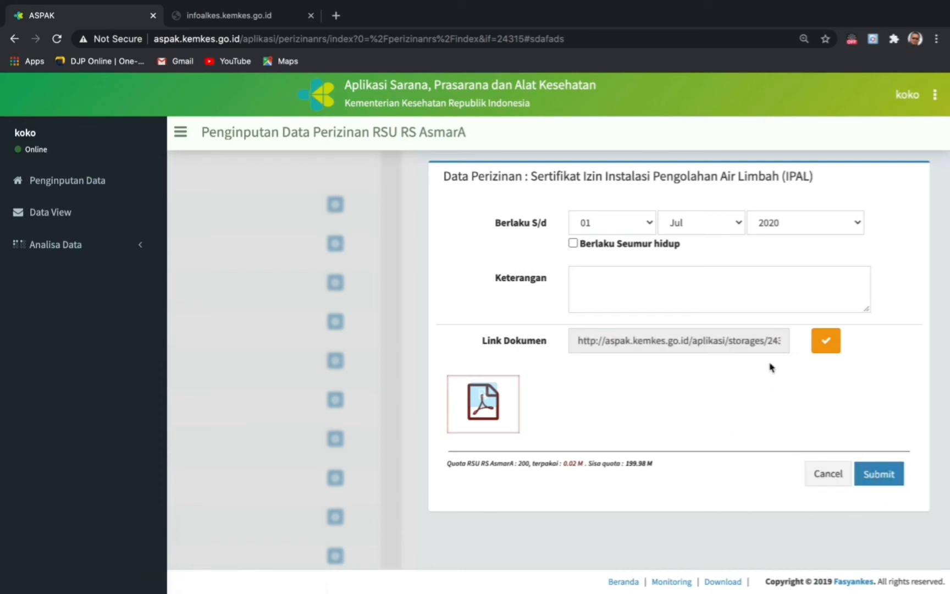
click(858, 226)
click(792, 238)
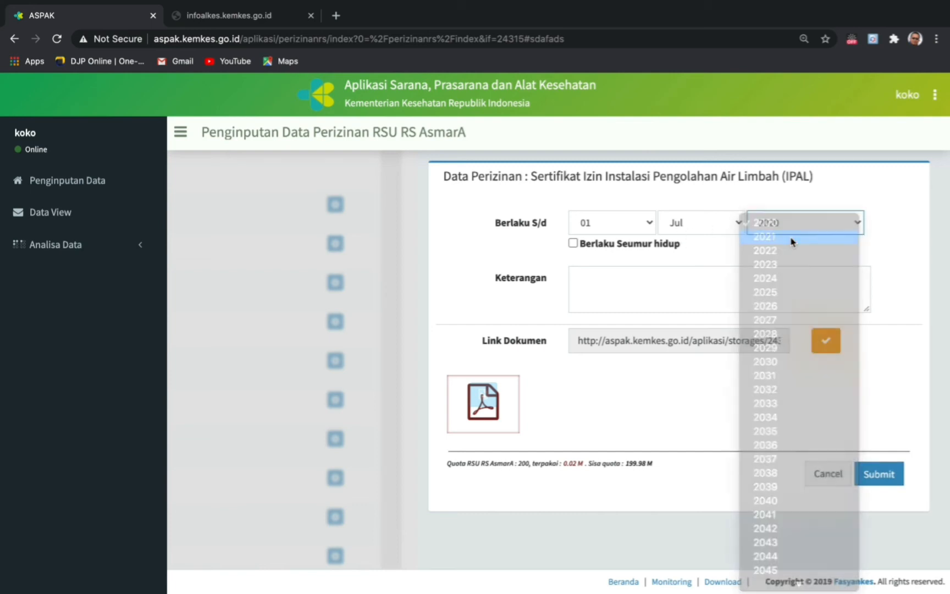
click(601, 277)
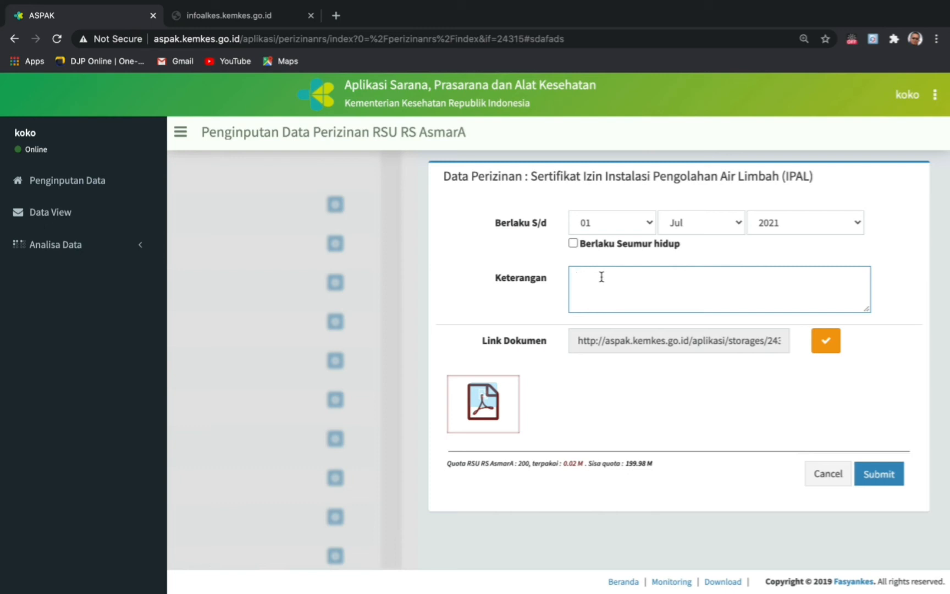
click(878, 476)
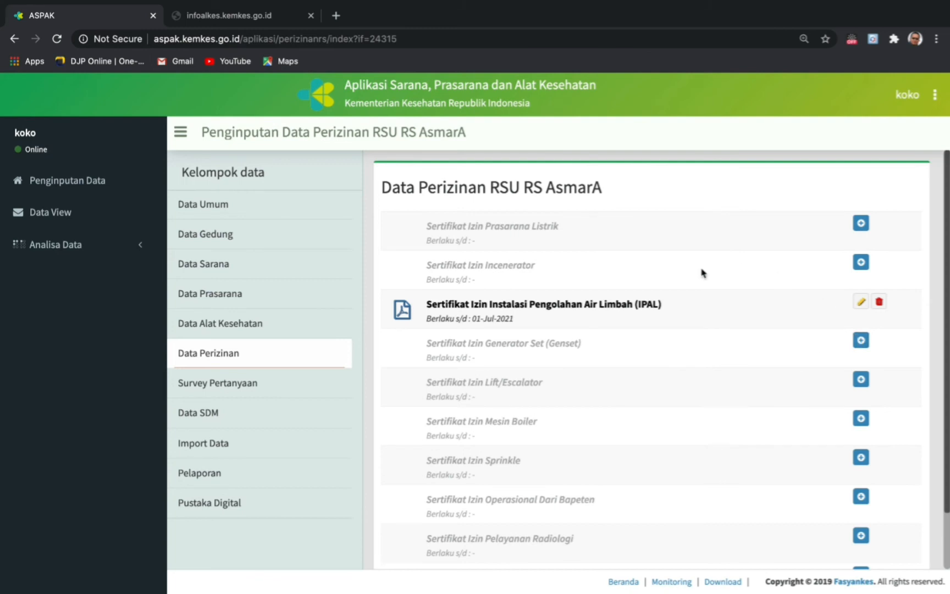
- Go to the Survey Pertanyaan questionnaire page for RSU RS AsmarA
scroll(505, 498, down, 2)
scroll(508, 507, up, 2)
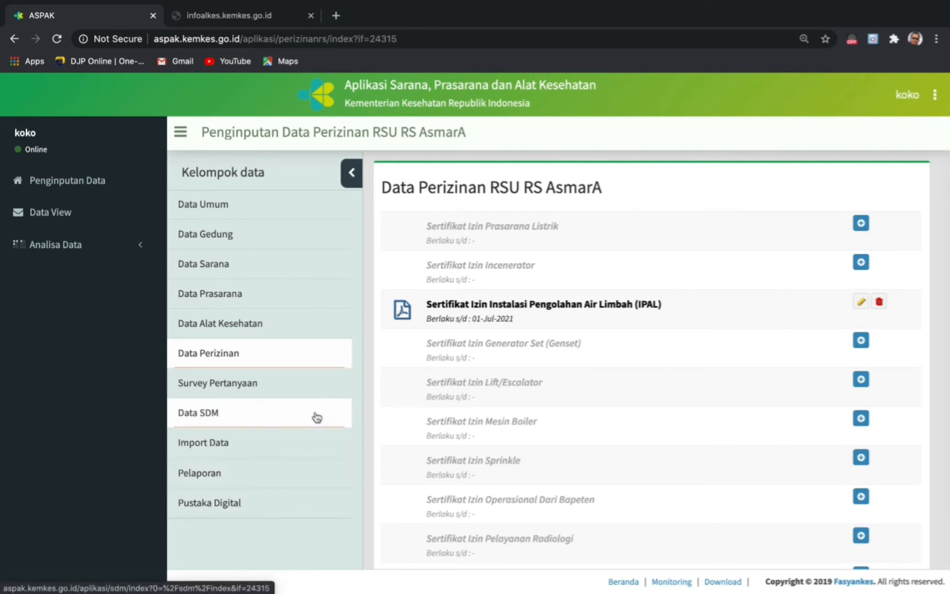
click(223, 390)
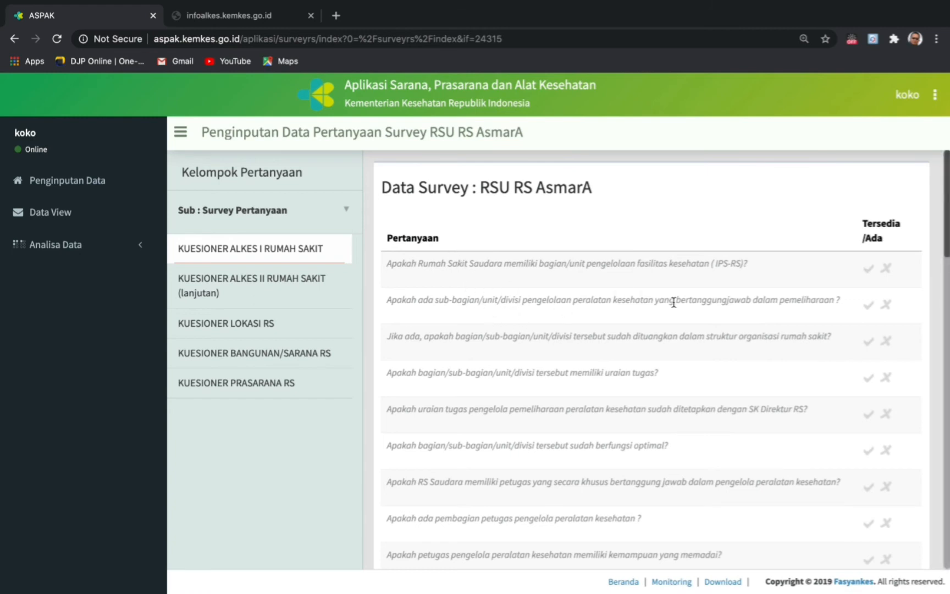
- Answer survey question 1 as available and question 2 as not available
scroll(673, 302, down, 3)
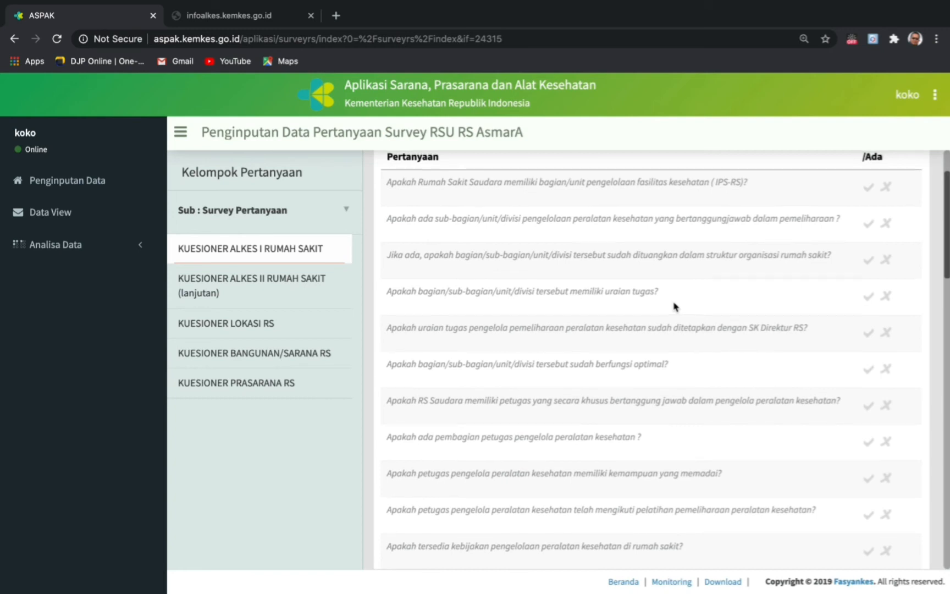
scroll(675, 306, up, 3)
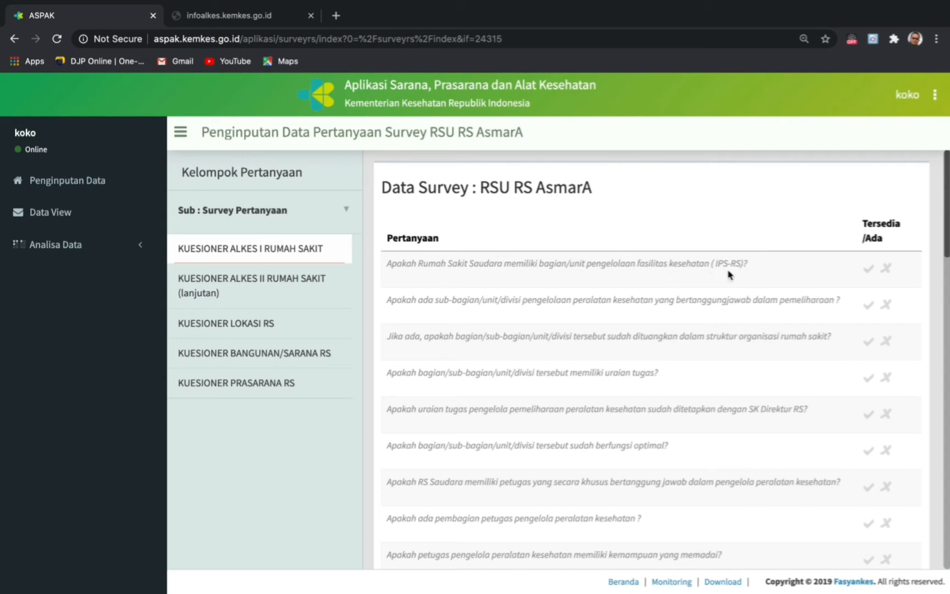
click(869, 269)
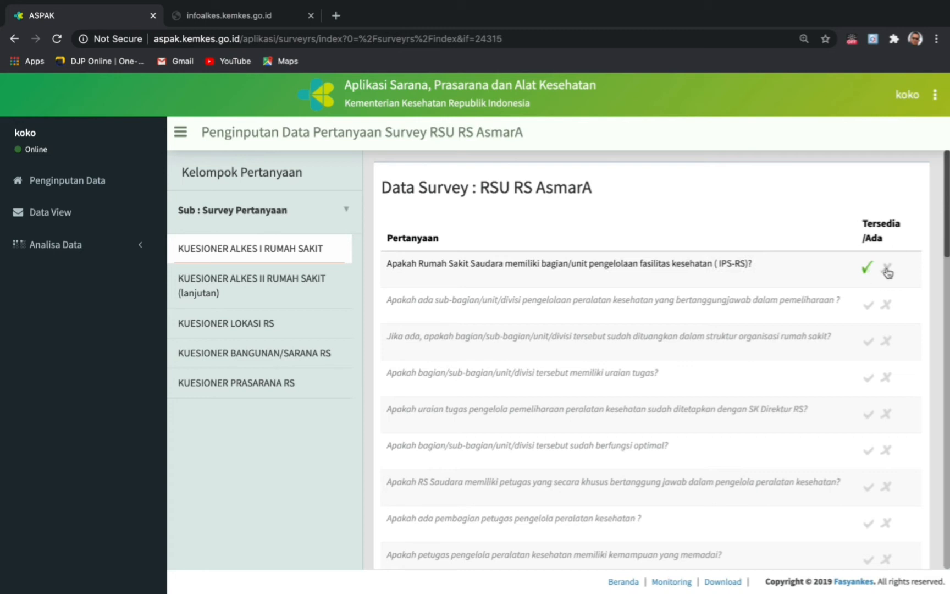
click(886, 306)
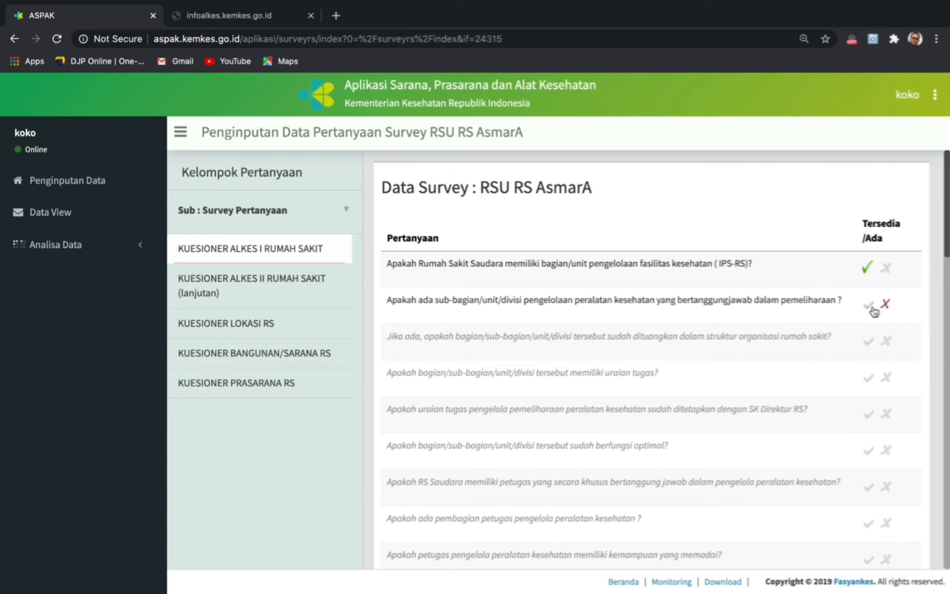
- Look through the second equipment questionnaire and the hospital location questionnaire
scroll(840, 334, down, 2)
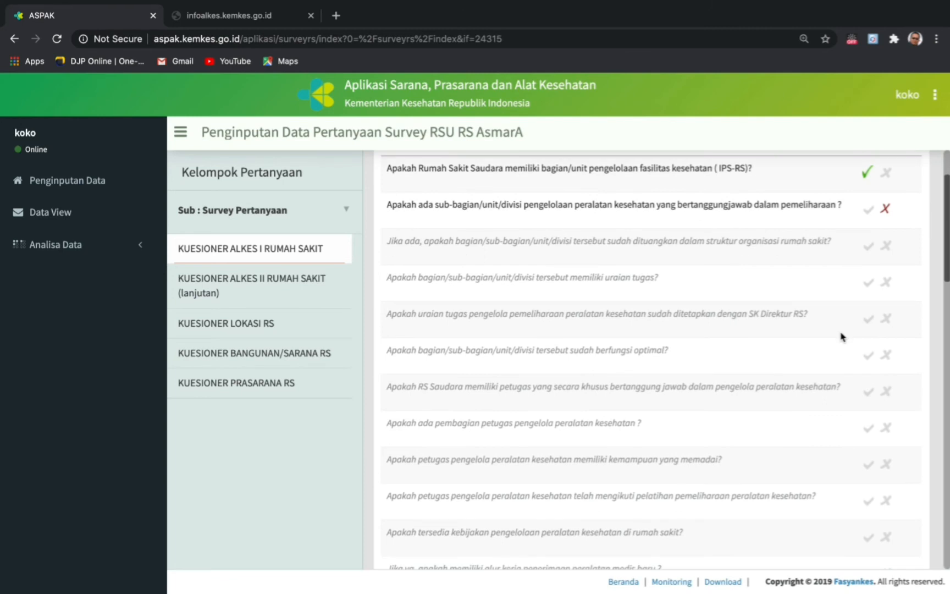
scroll(840, 337, down, 1)
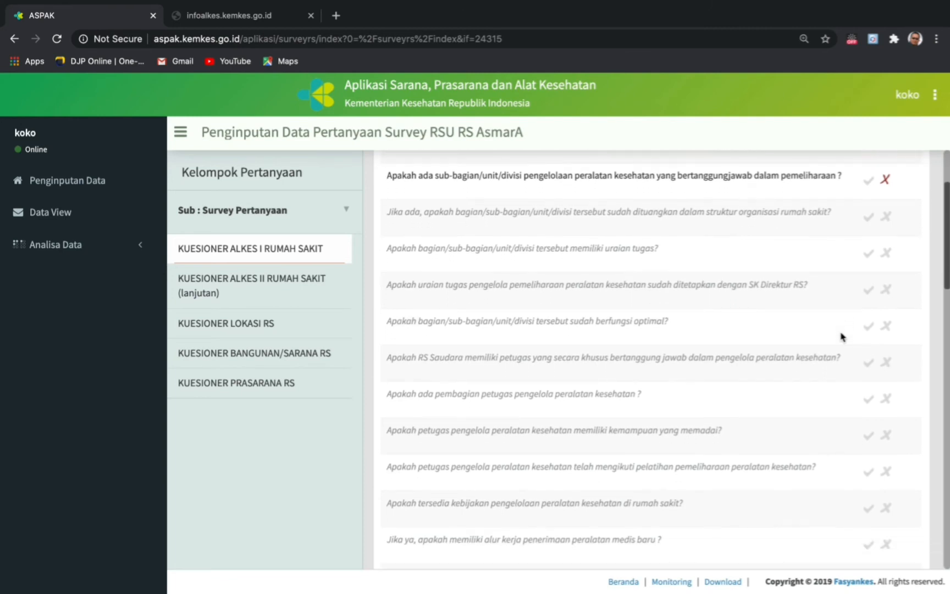
click(279, 281)
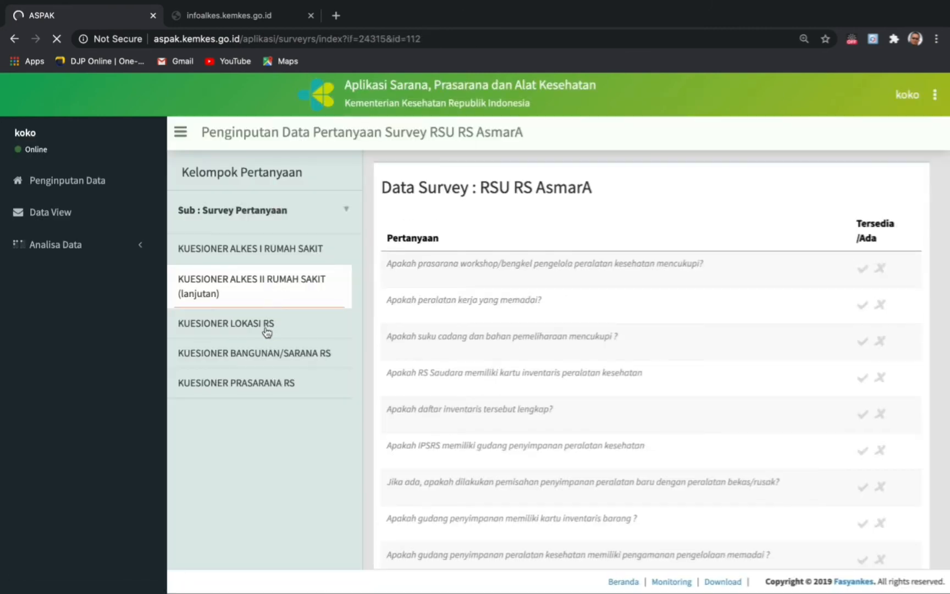
click(267, 328)
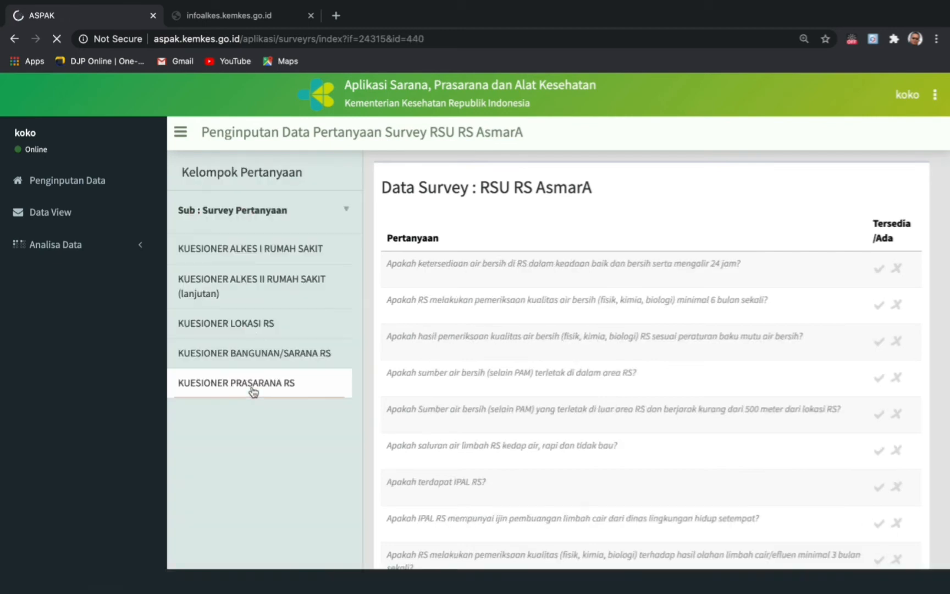
- Switch the Sub data group to Data SDM
click(259, 214)
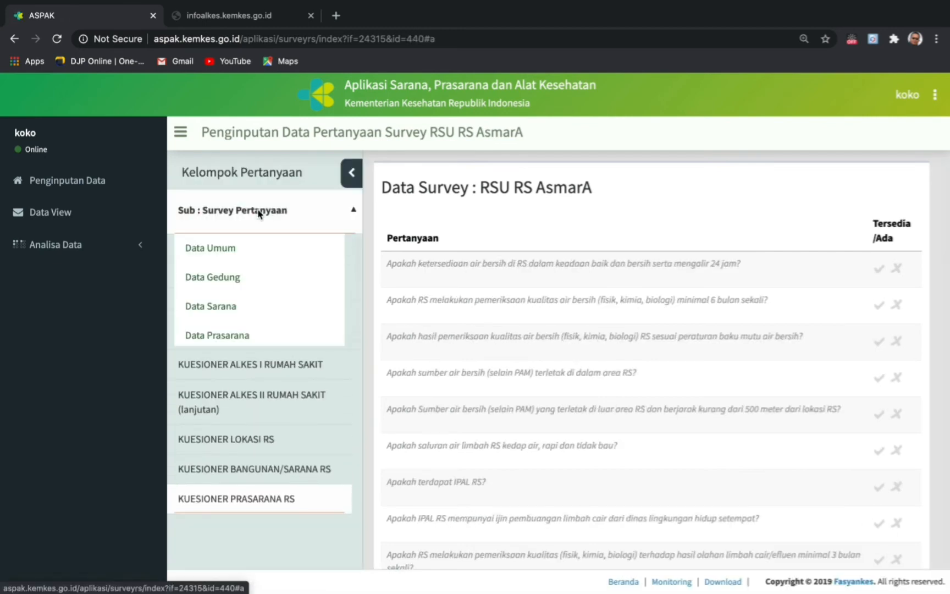
scroll(244, 282, down, 5)
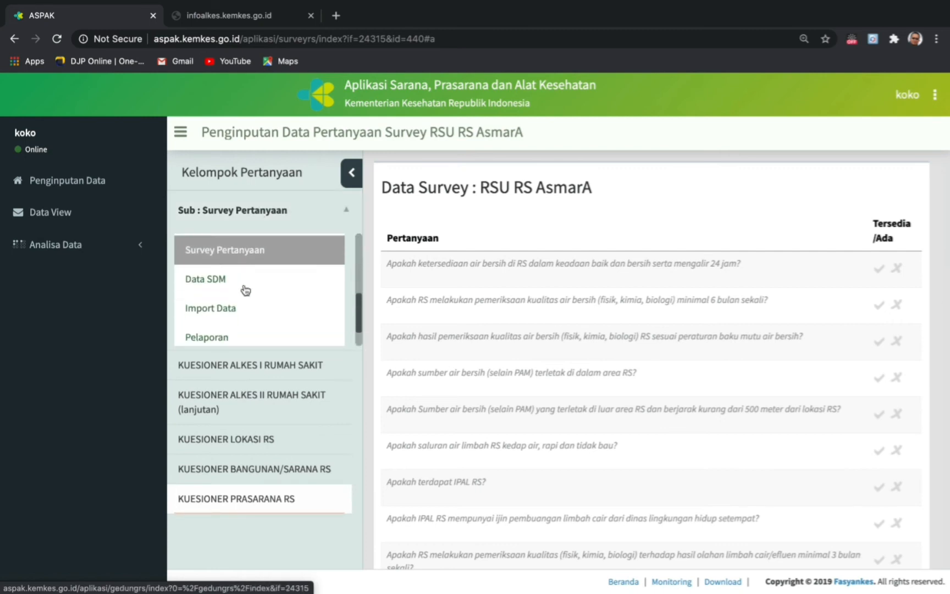
scroll(245, 290, up, 1)
click(211, 285)
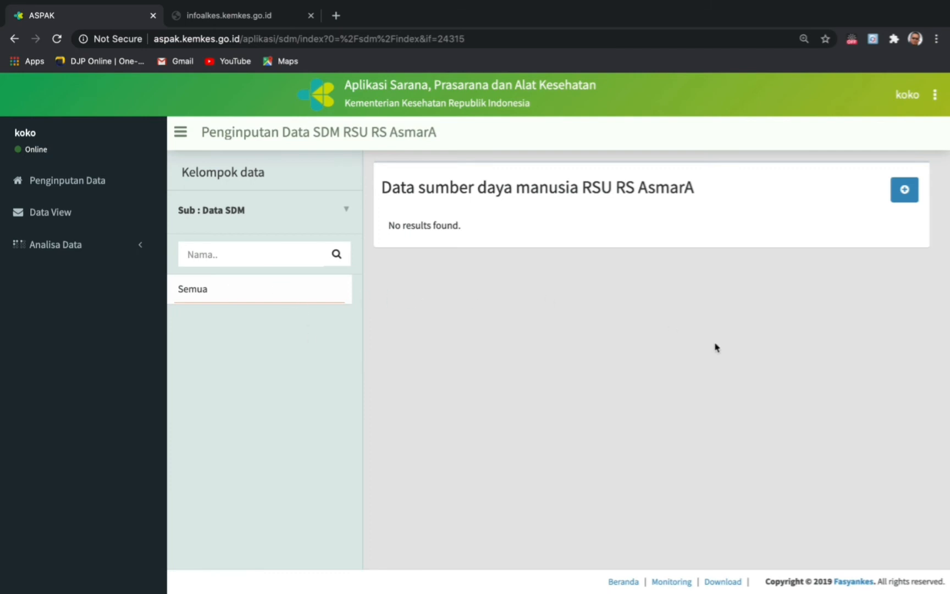
- Start a new staff record with the suggested name, position Staf and the suggested NIP
click(906, 192)
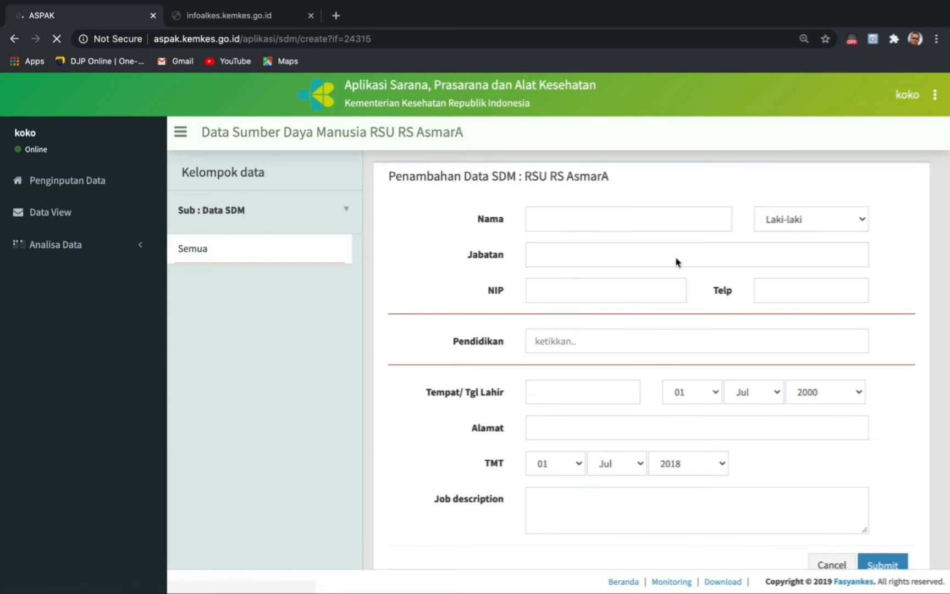
click(557, 219)
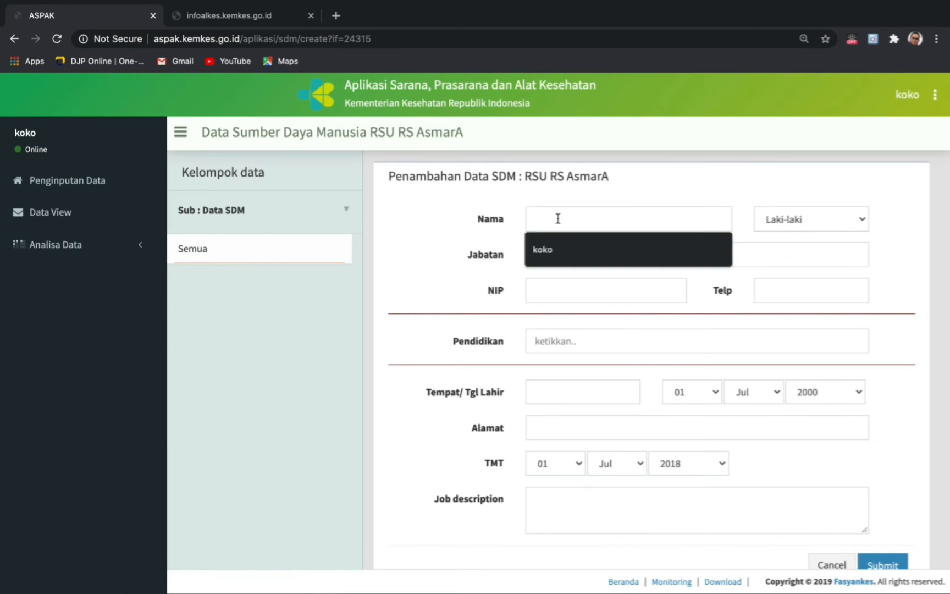
click(542, 249)
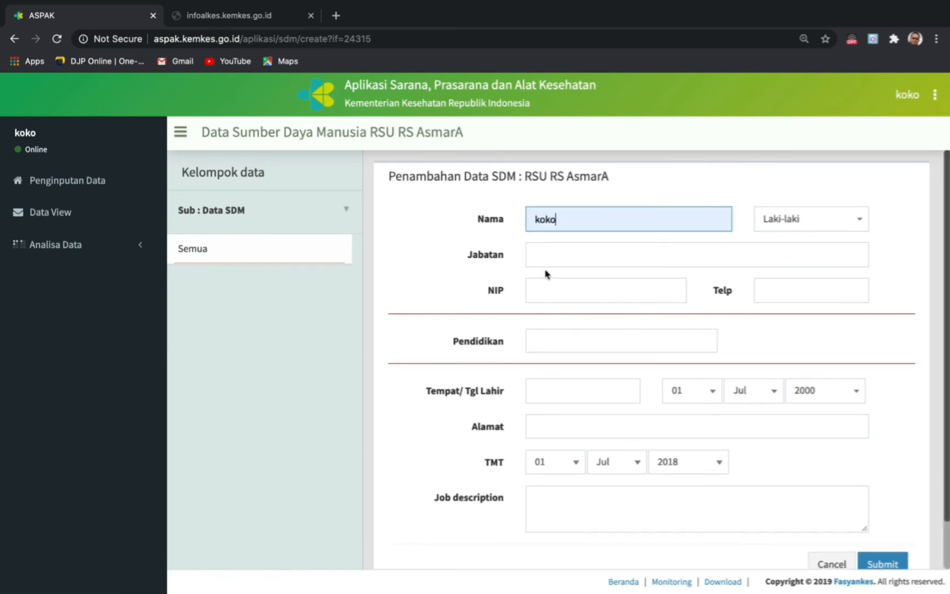
click(543, 260)
click(545, 280)
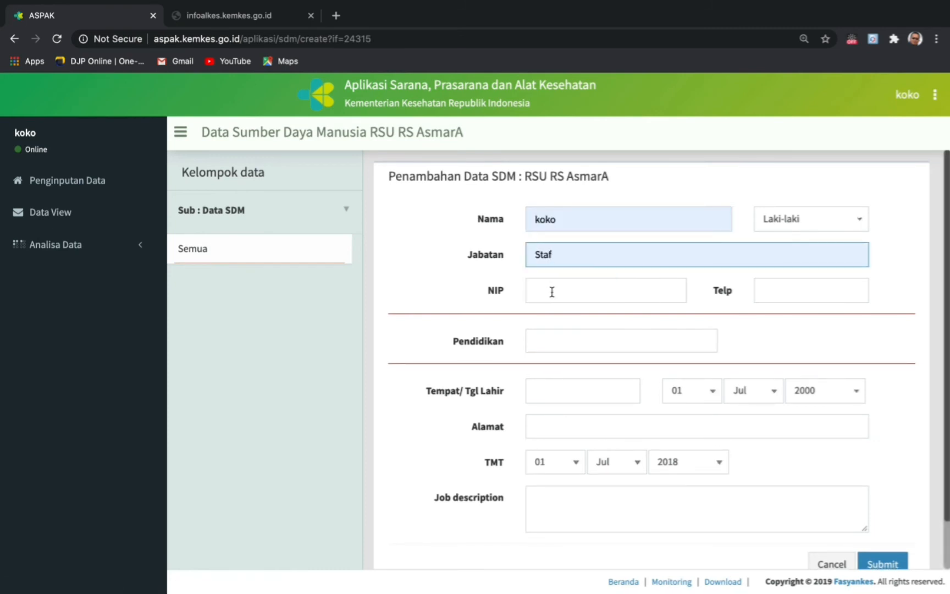
click(551, 290)
click(560, 321)
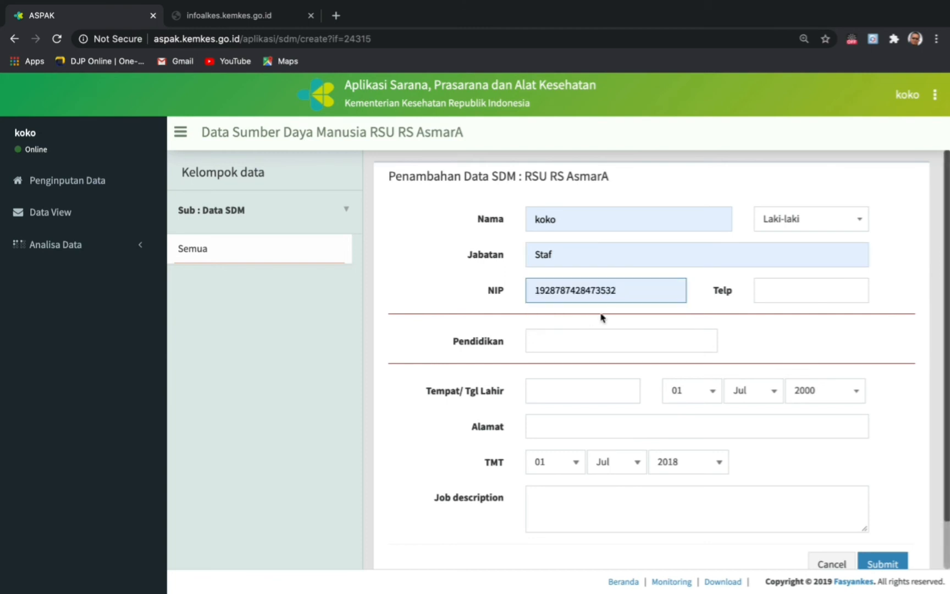
click(565, 339)
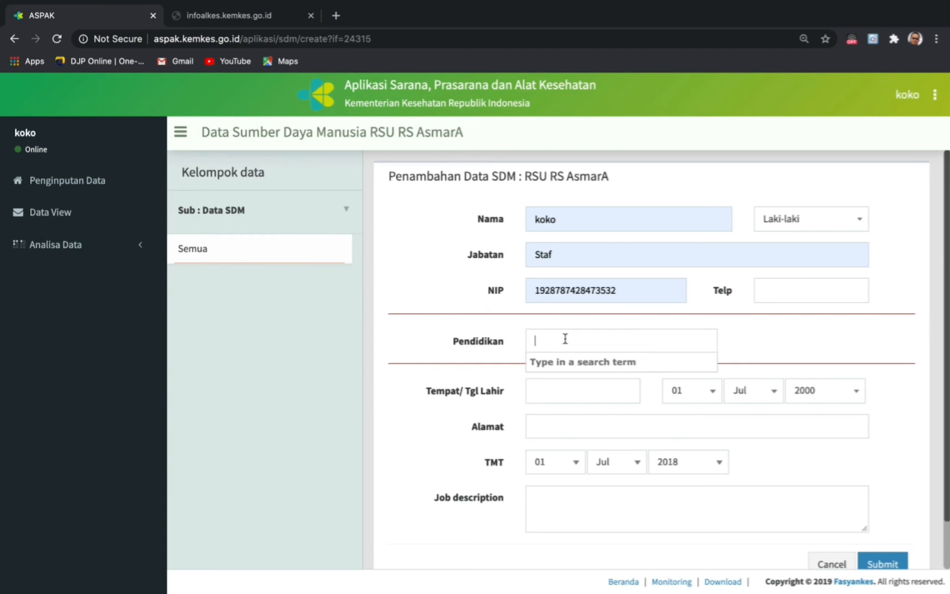
- Add education entries SMA/SMK : IPA and D3 : Teknik Elektromedik
text(s)
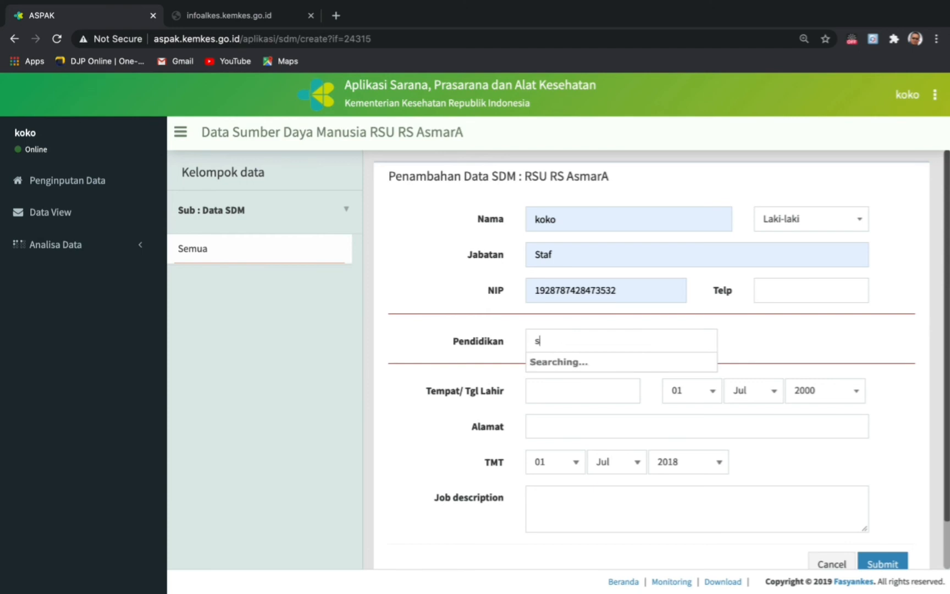
text(ms)
key(BackSpace)
text(a)
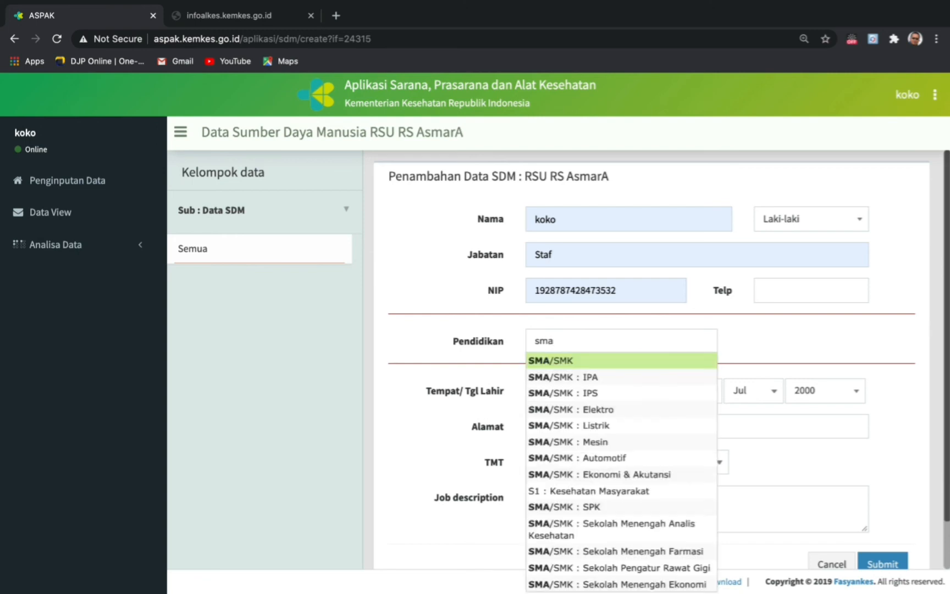
click(591, 379)
text(d3)
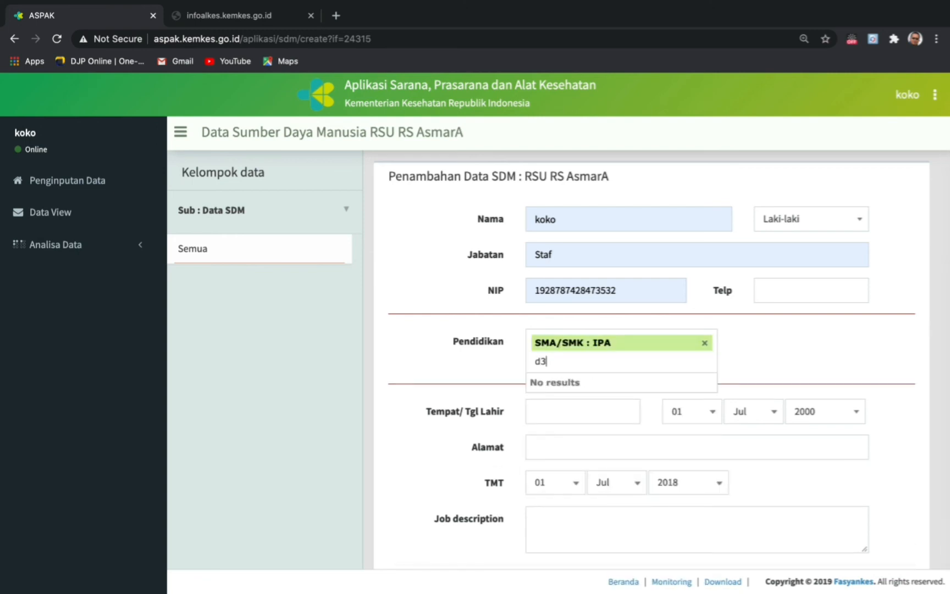
click(609, 407)
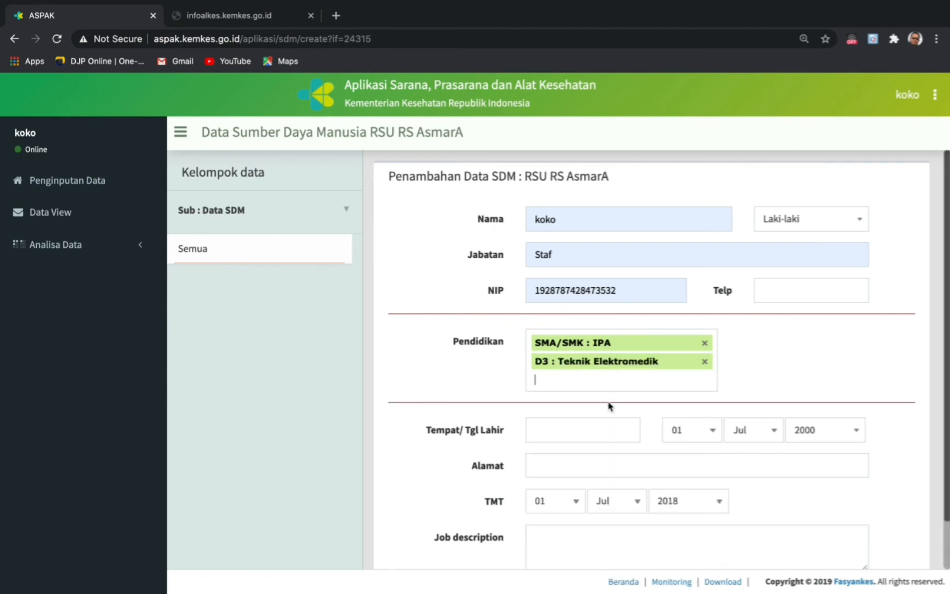
- Add education entries S1 : Teknik Elektro (Arus Lemah) and S2 : Kesehatan Masyarakat
text(s)
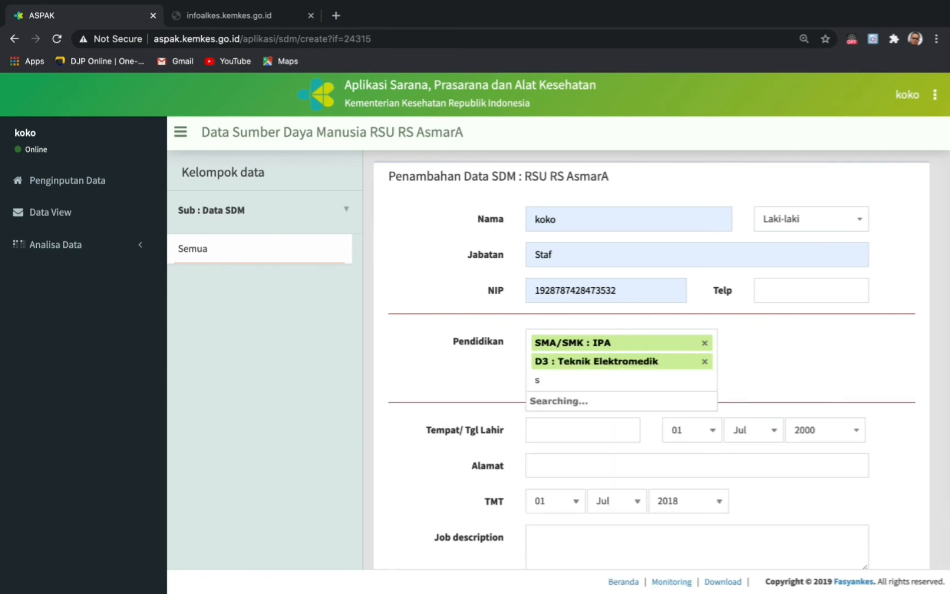
text(1)
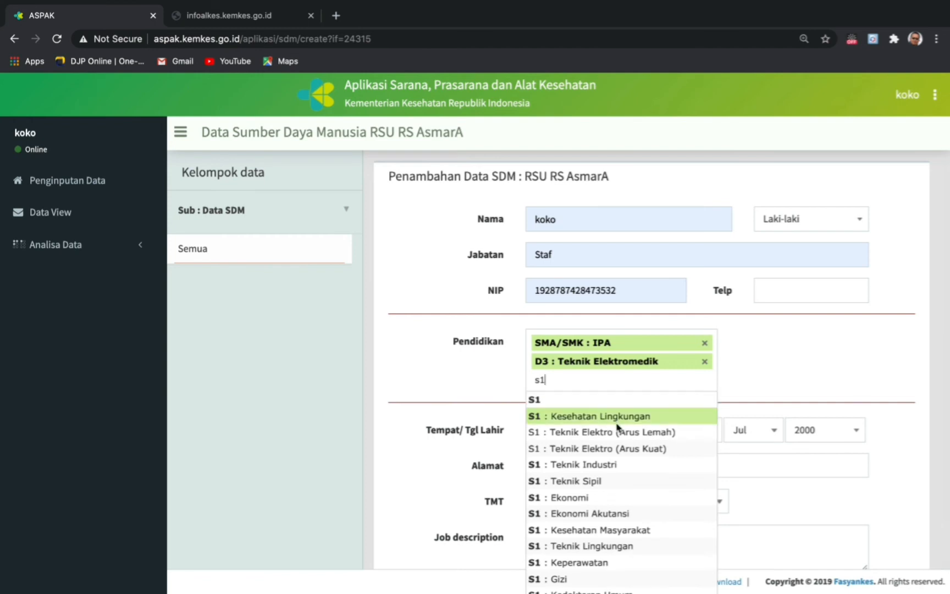
click(612, 432)
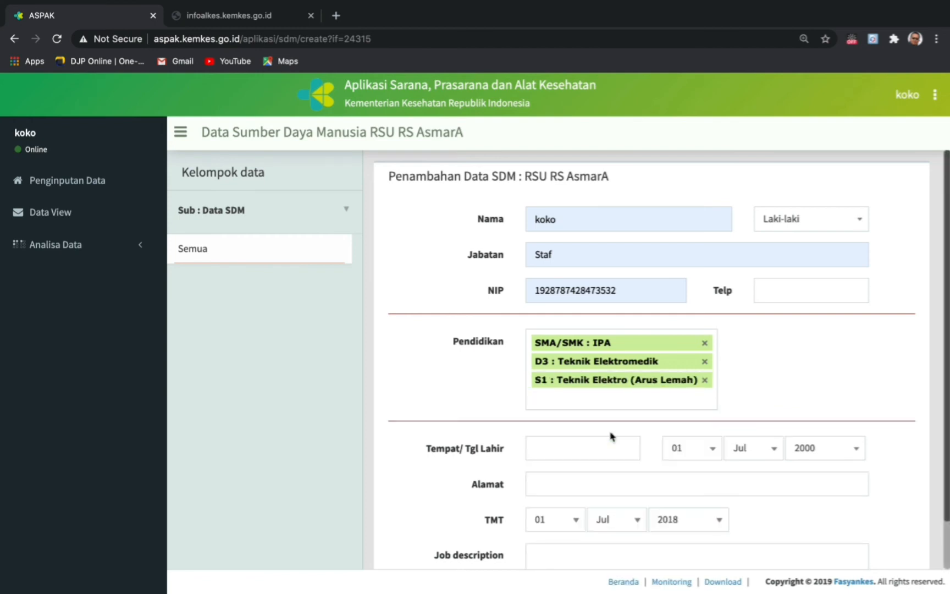
text(s2)
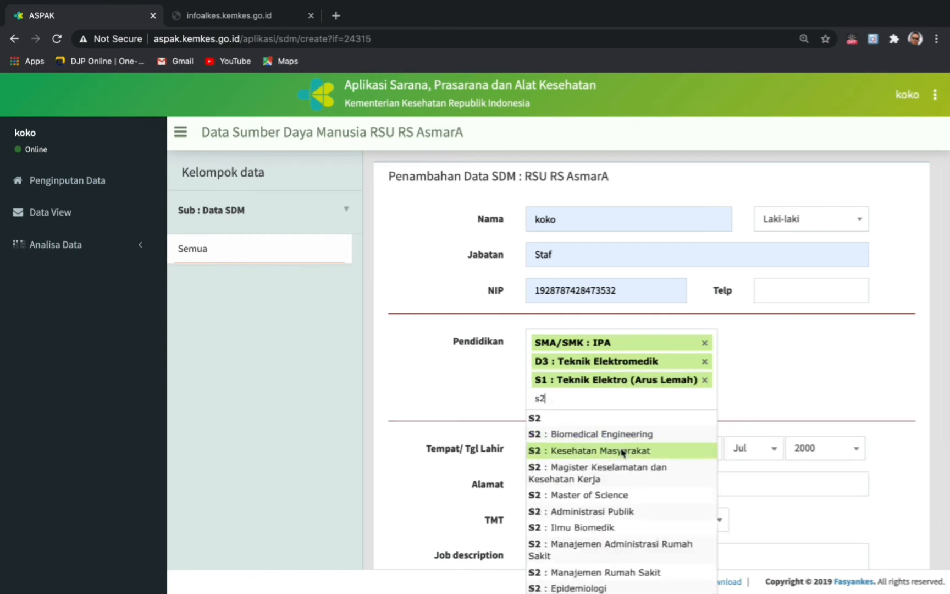
click(619, 451)
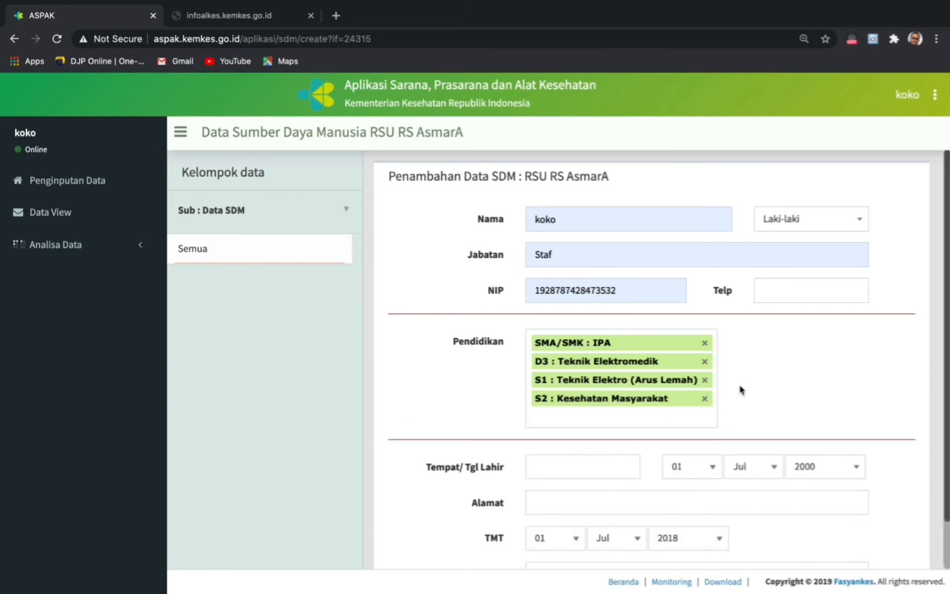
scroll(773, 378, down, 1)
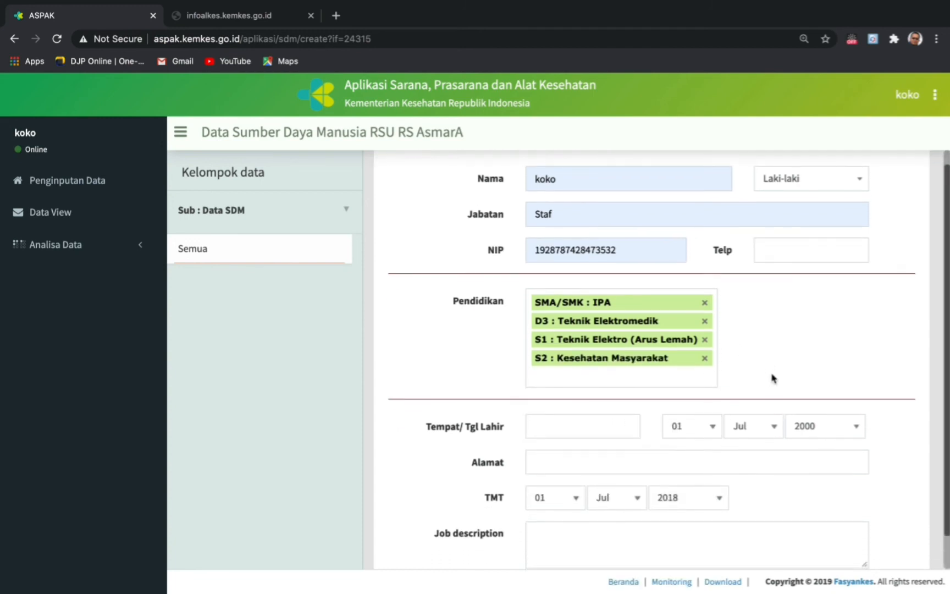
scroll(774, 378, down, 1)
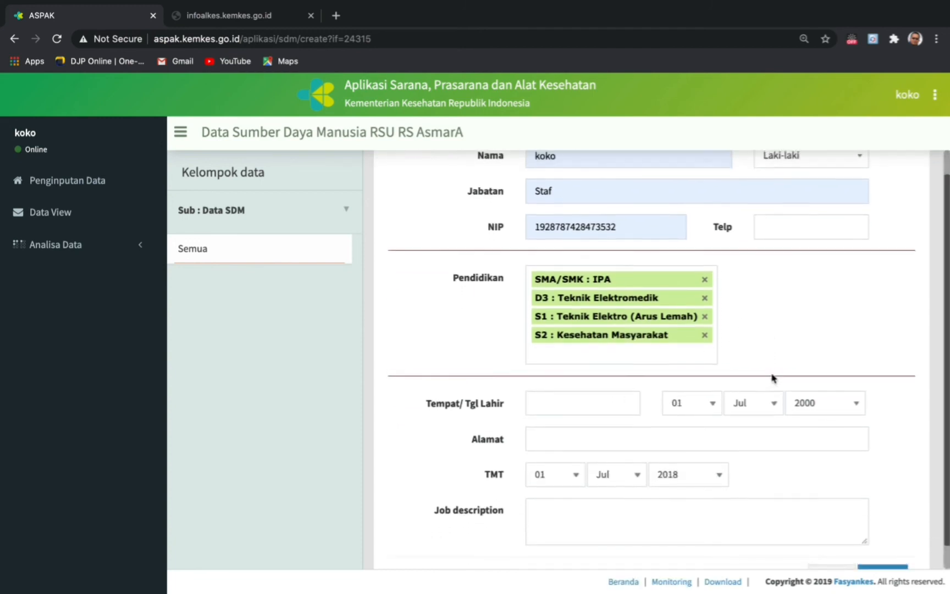
scroll(773, 378, up, 2)
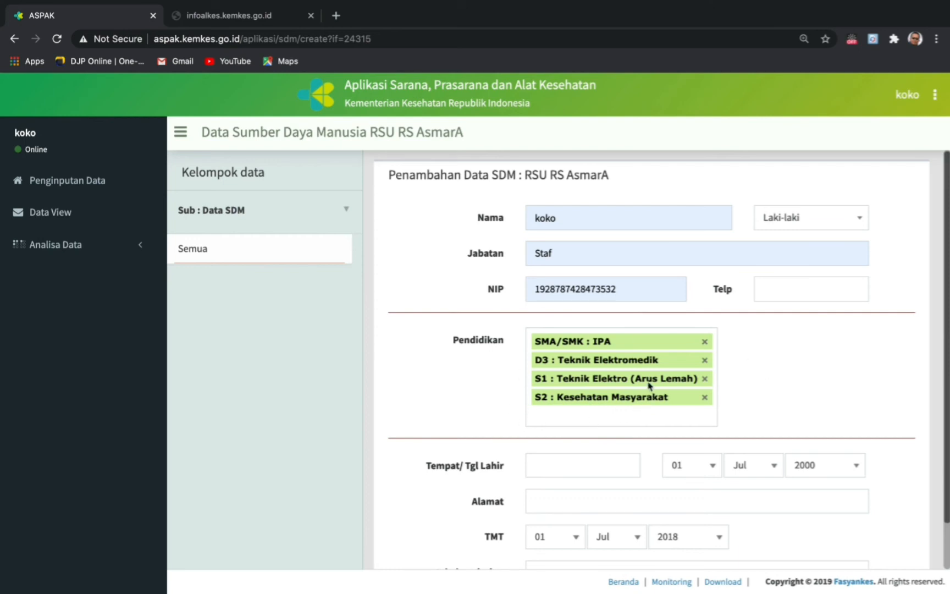
- Set the staff birth date to 03 Jul 1998 and the address to 'kota bekasi'
click(579, 416)
scroll(736, 398, down, 3)
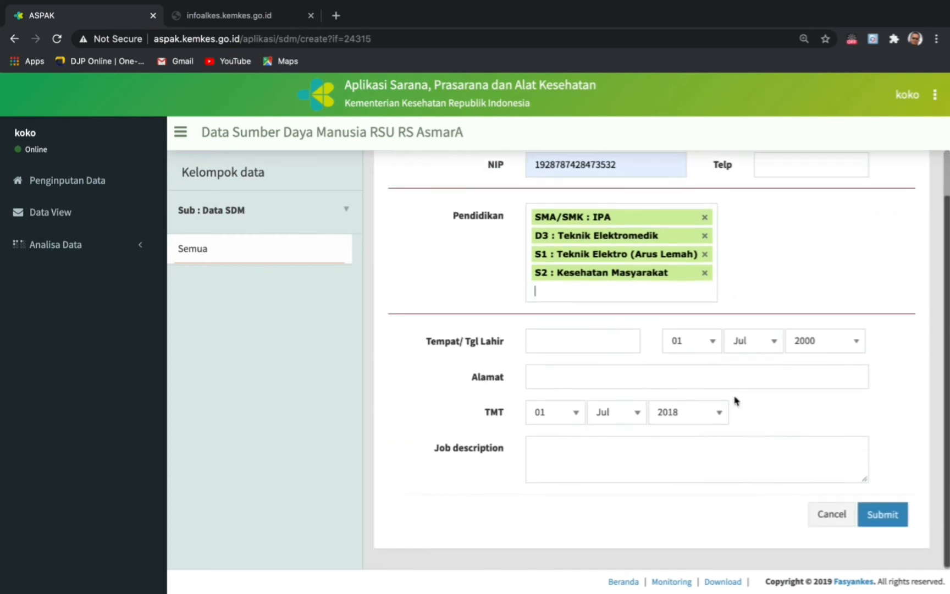
click(709, 340)
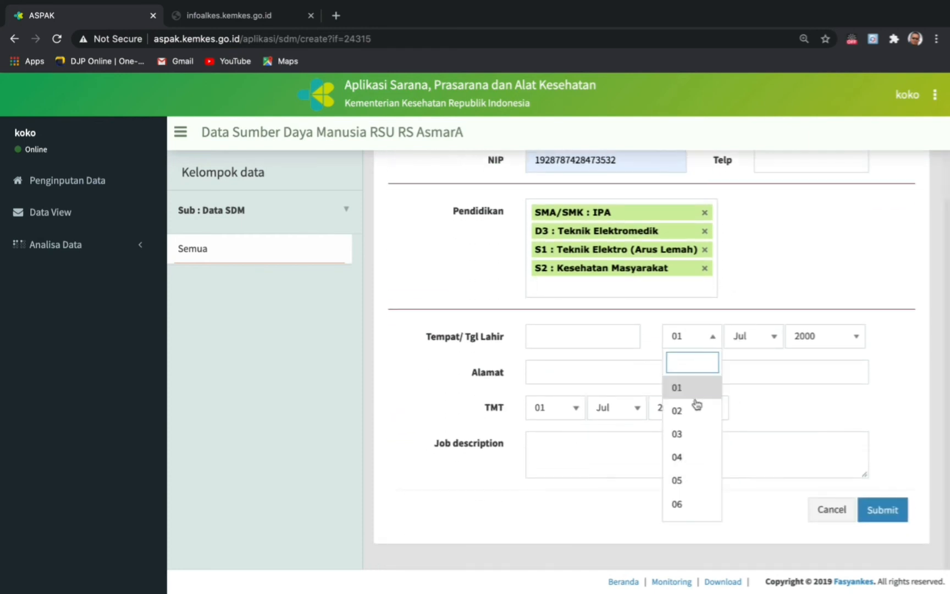
click(685, 440)
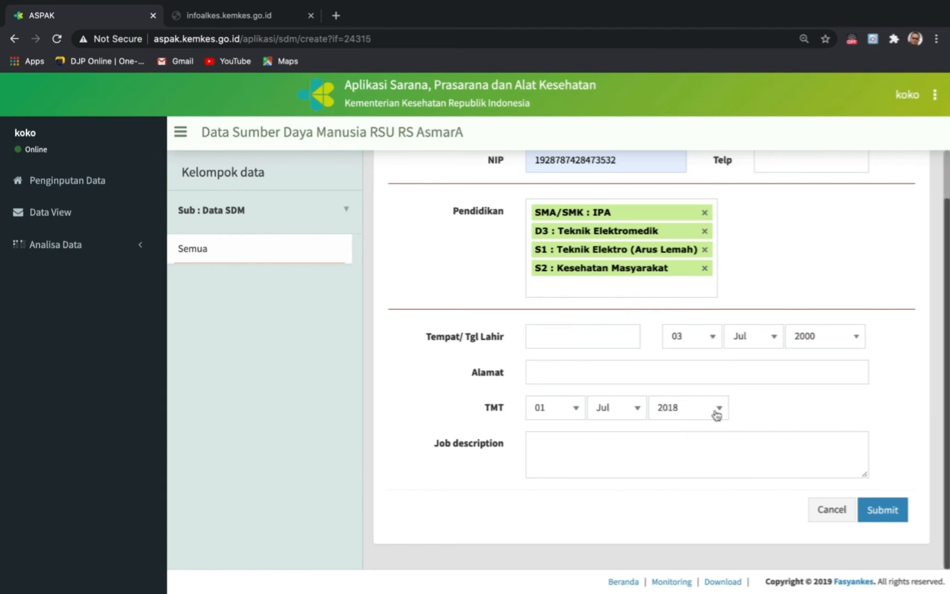
click(858, 340)
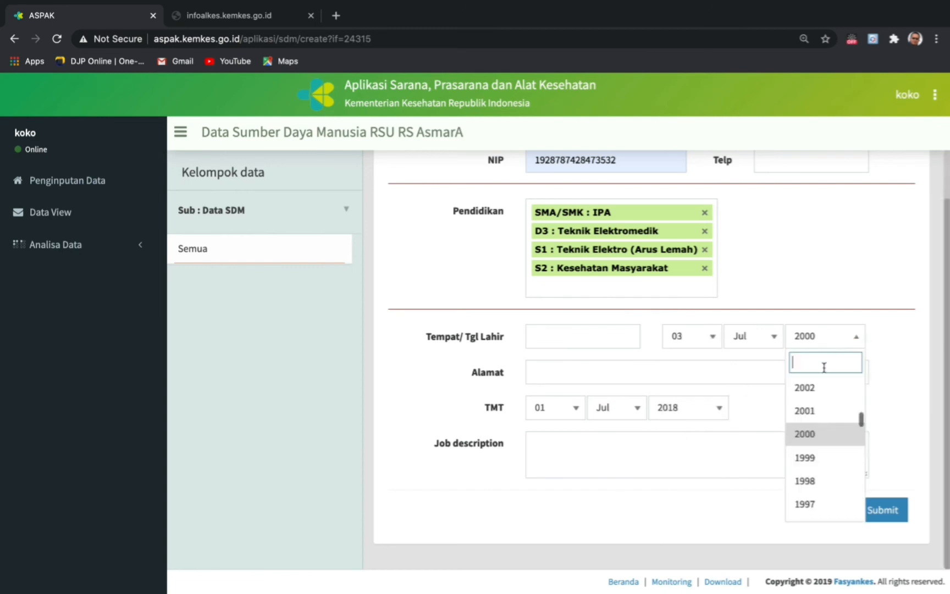
click(813, 481)
click(553, 370)
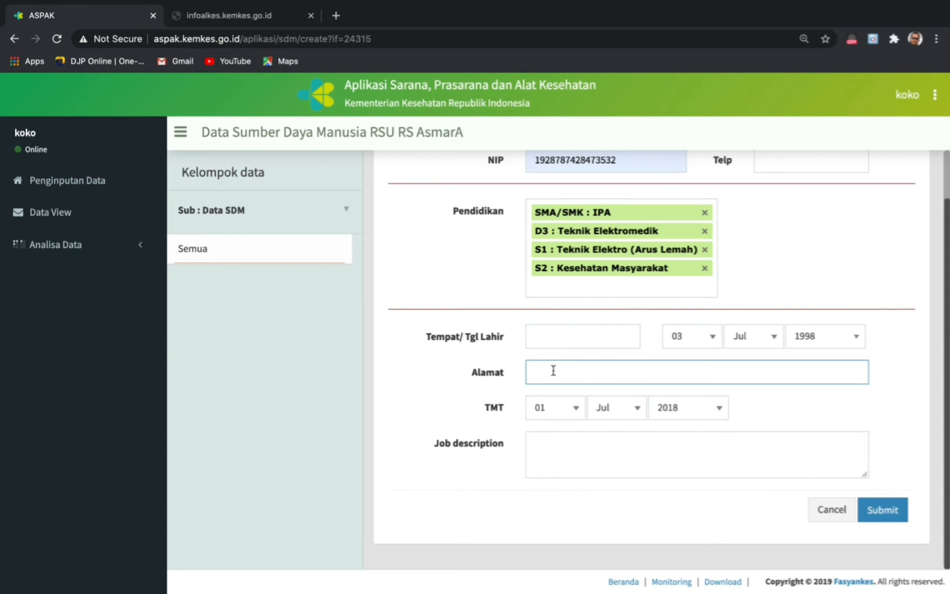
text(kota bekasi)
- Set TMT to 02 Jul 2016 and job to 'Kepala IPSRS', then submit the staff form
click(575, 409)
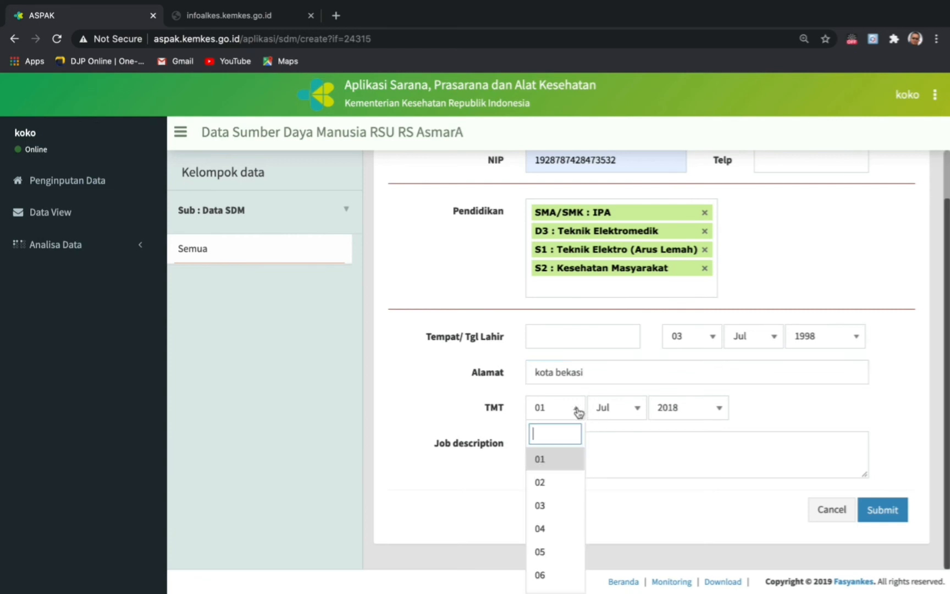
click(548, 485)
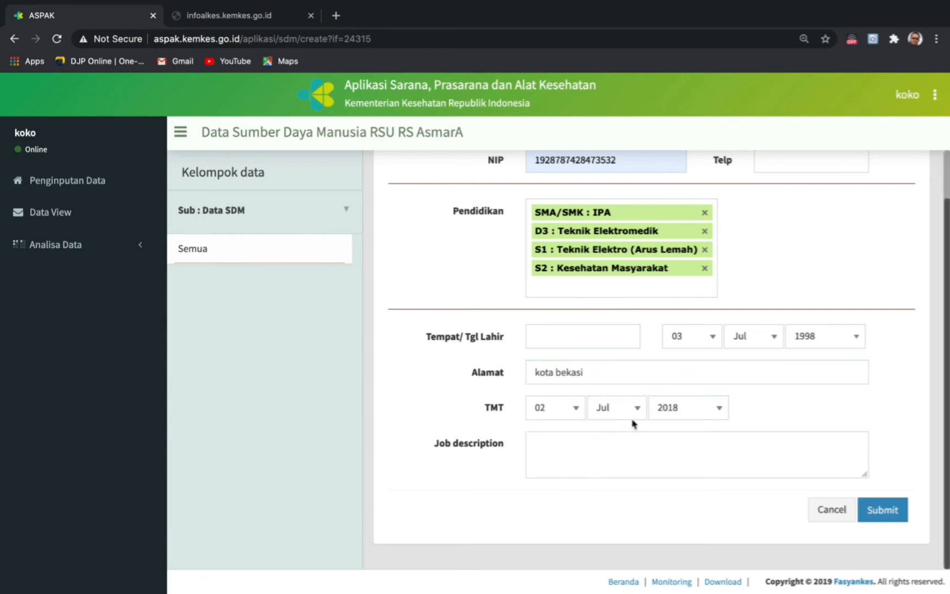
click(719, 410)
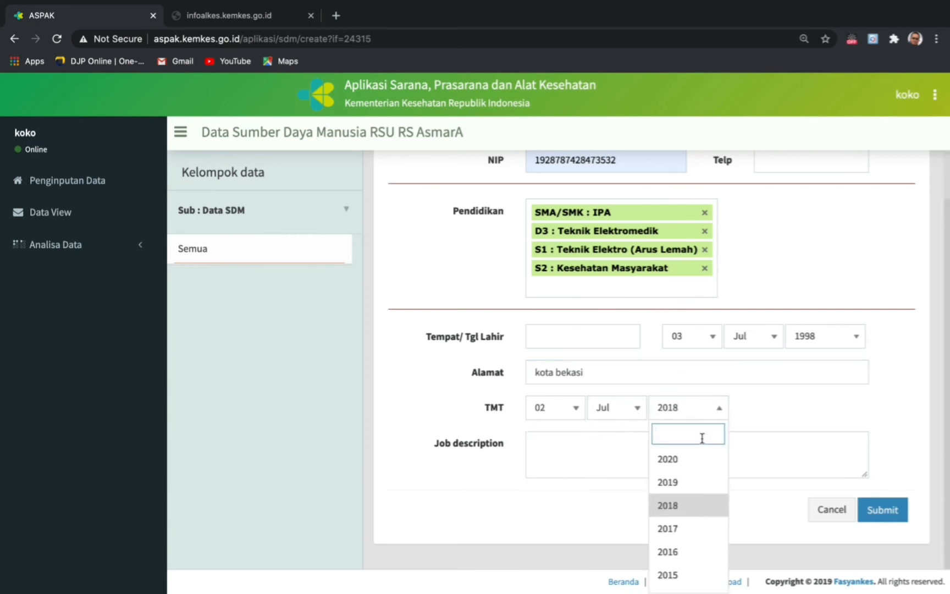
click(670, 552)
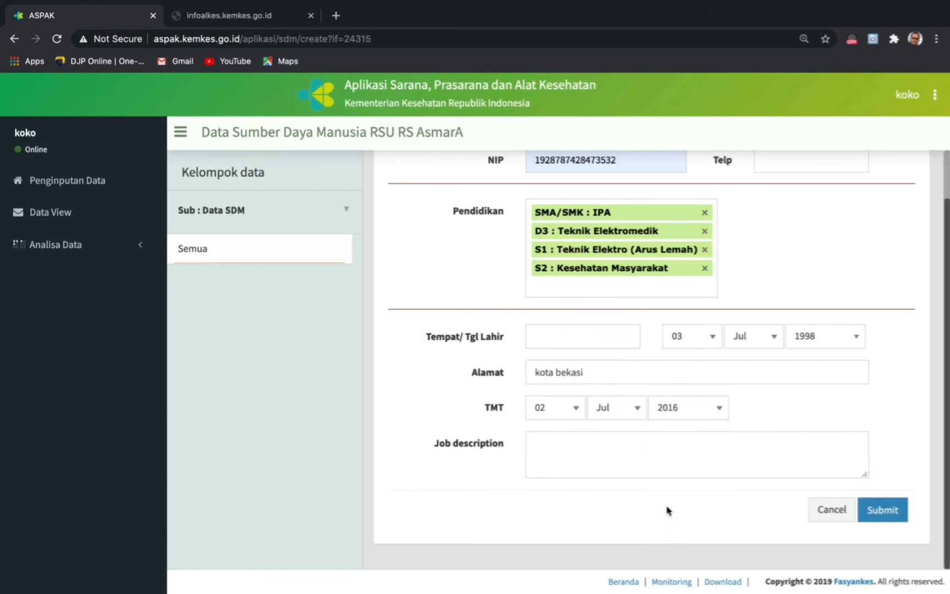
click(603, 443)
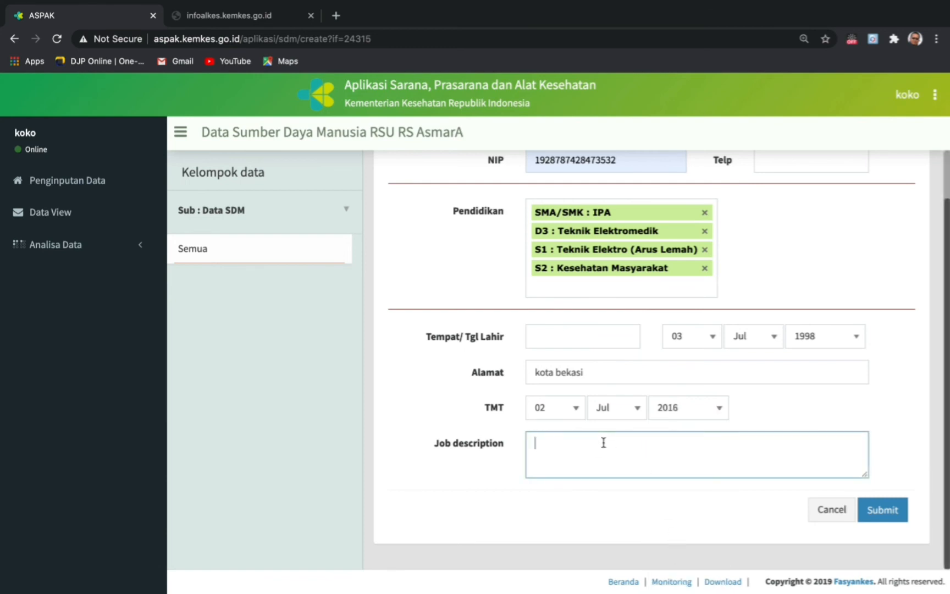
text(Kepala IPSRS)
click(884, 519)
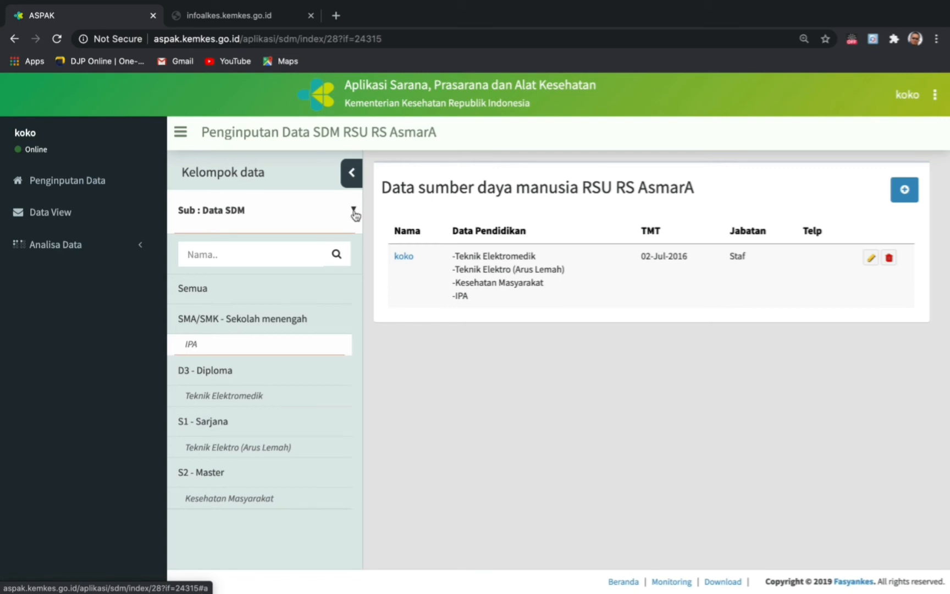
- Open the Sub data-section dropdown in the Kelompok data panel
click(334, 211)
scroll(265, 383, down, 3)
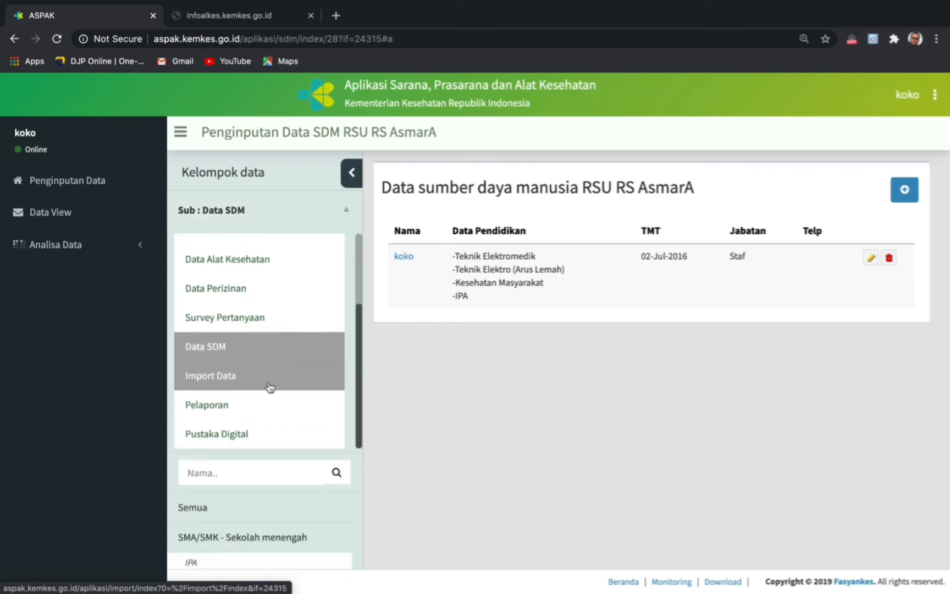
- Go to the Import Data module and review its Sarana, Prasarana and Alat Kesehatan sections
click(225, 383)
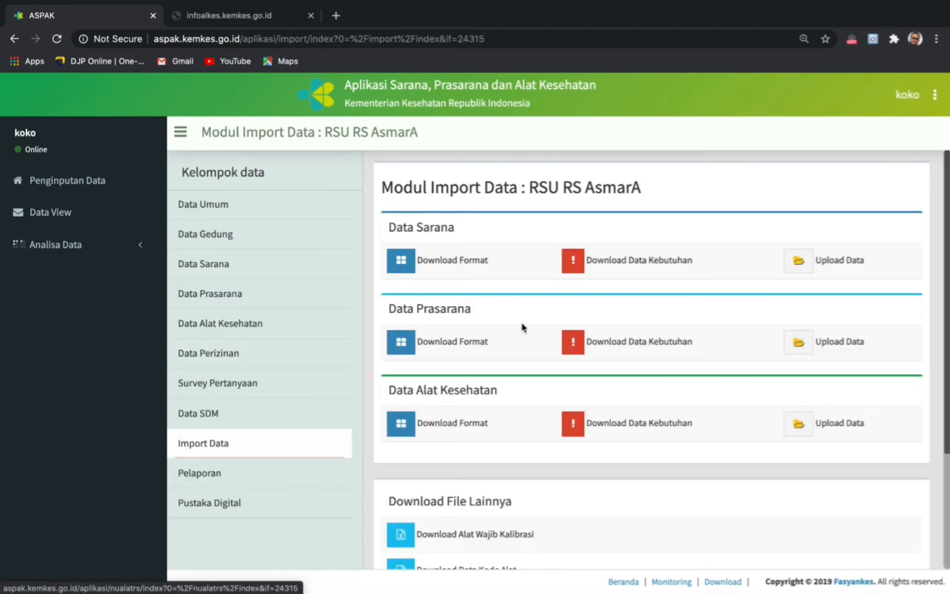
scroll(599, 407, down, 3)
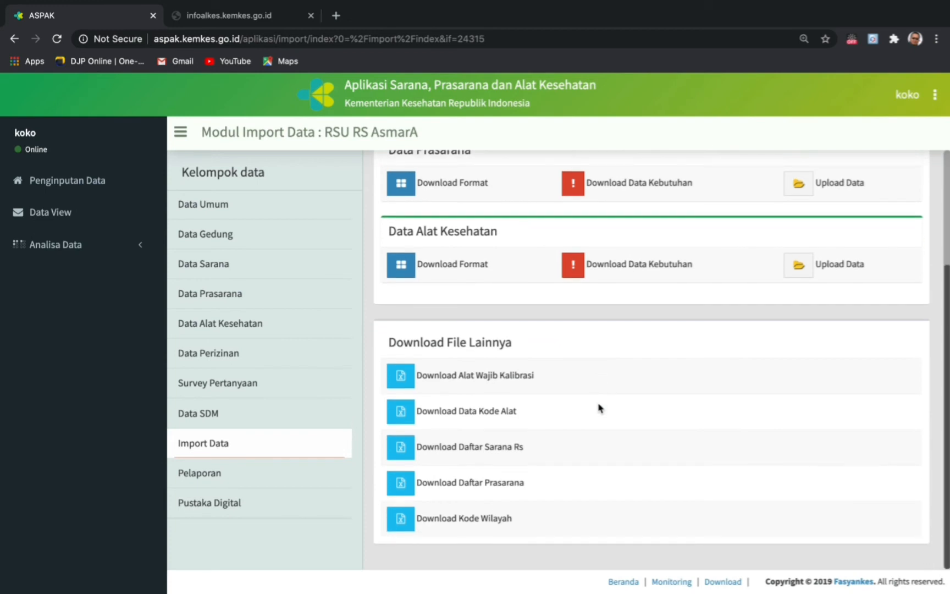
scroll(599, 407, up, 1)
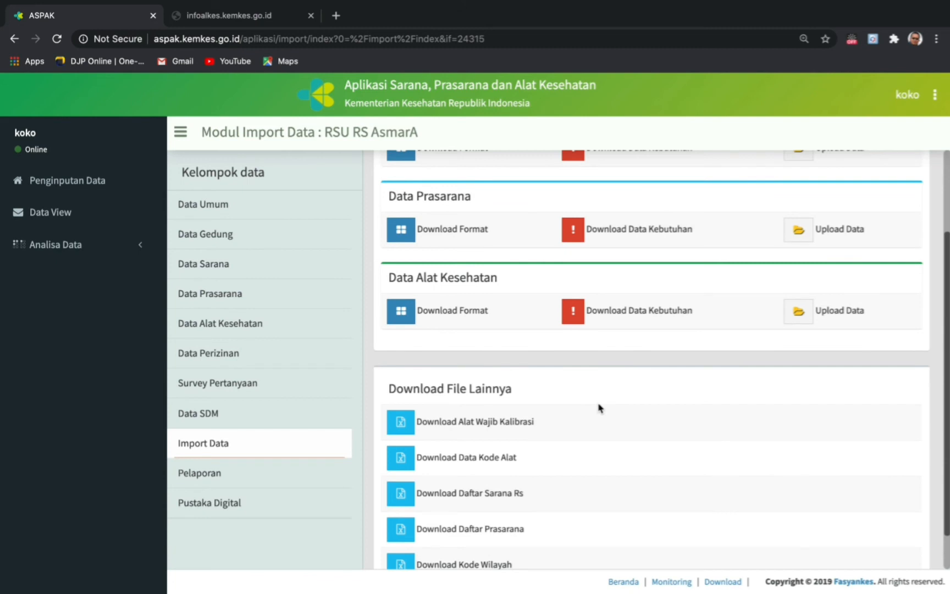
scroll(599, 408, up, 2)
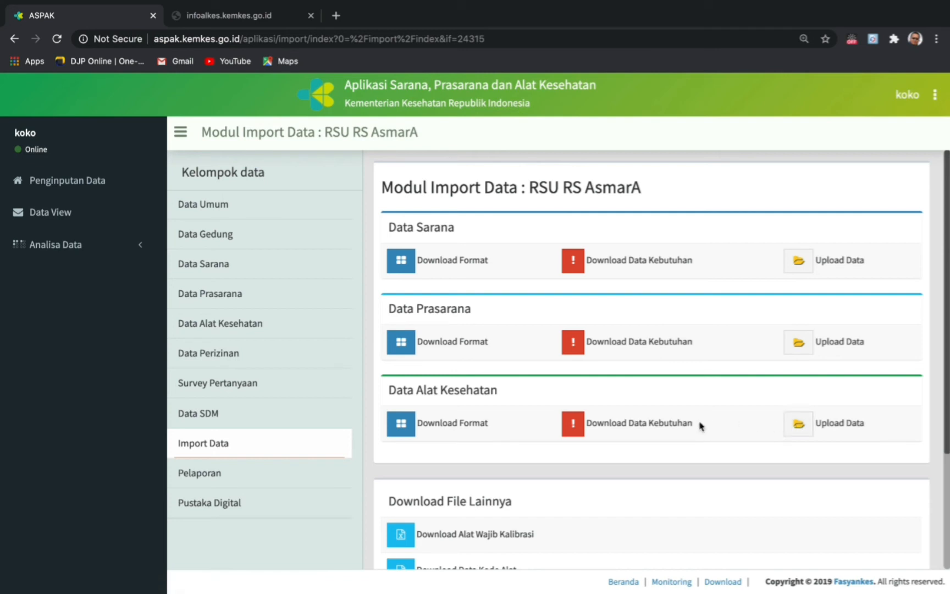
scroll(700, 426, down, 3)
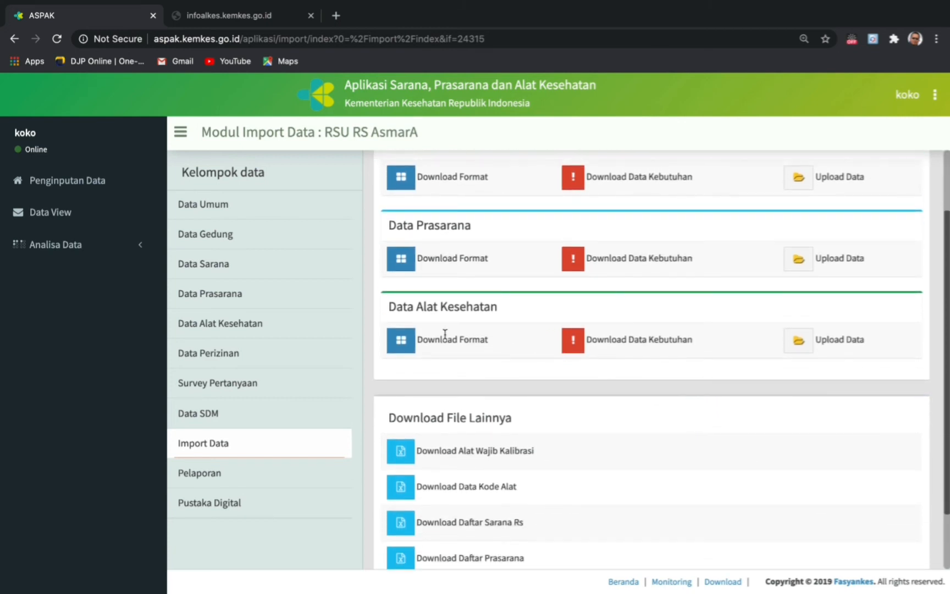
- Download Format Alkes.xls under Data Alat Kesehatan, then open and cancel the Upload Data form
click(406, 348)
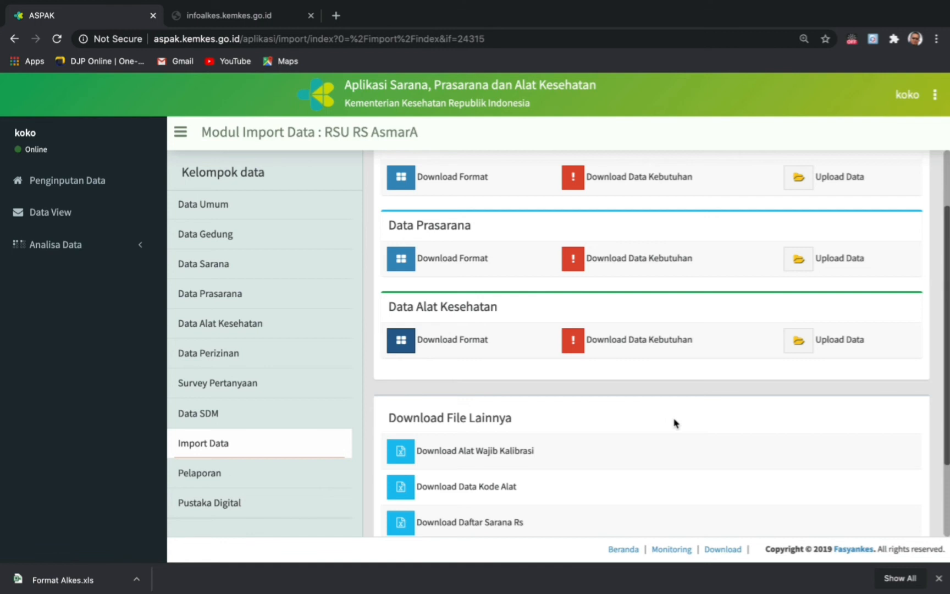
click(807, 350)
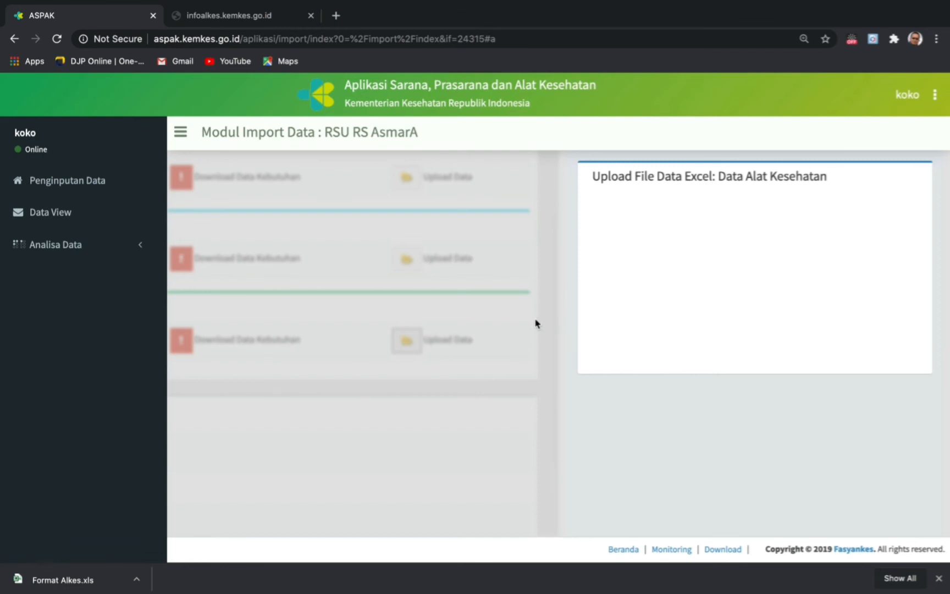
click(448, 352)
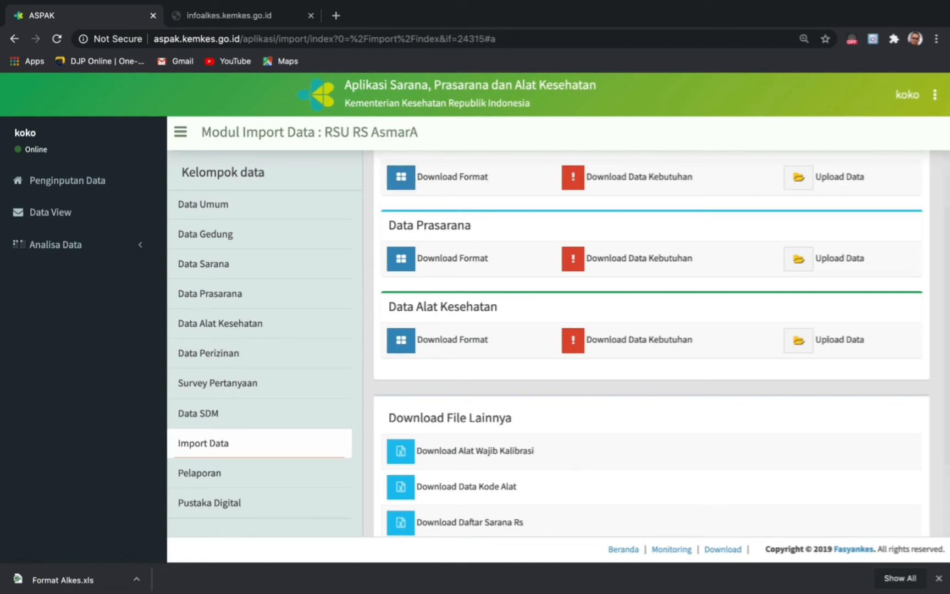
- Check the downloaded files list, then go to the desktop and back to the ASPAK import page
click(855, 579)
mouse_move(674, 588)
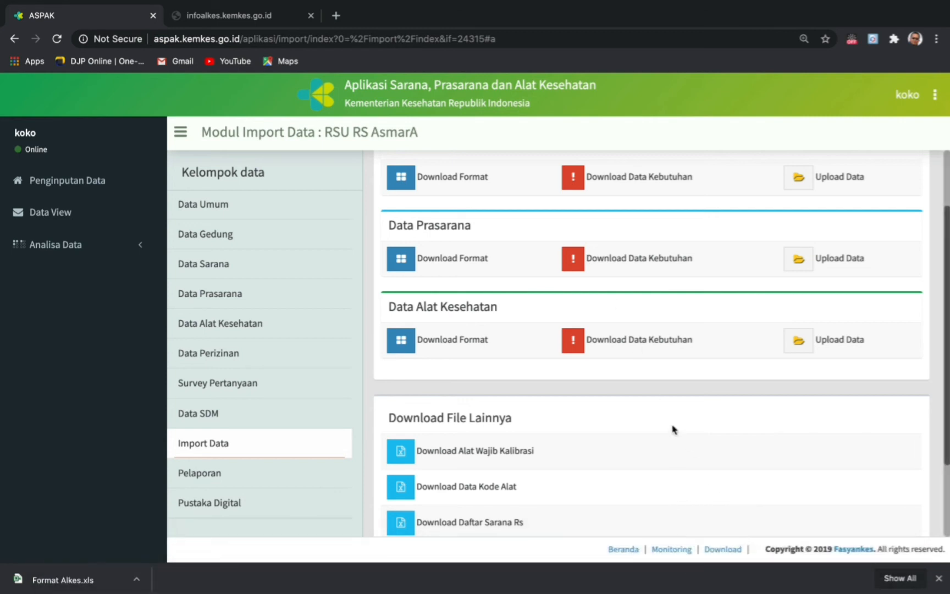
scroll(485, 440, down, 2)
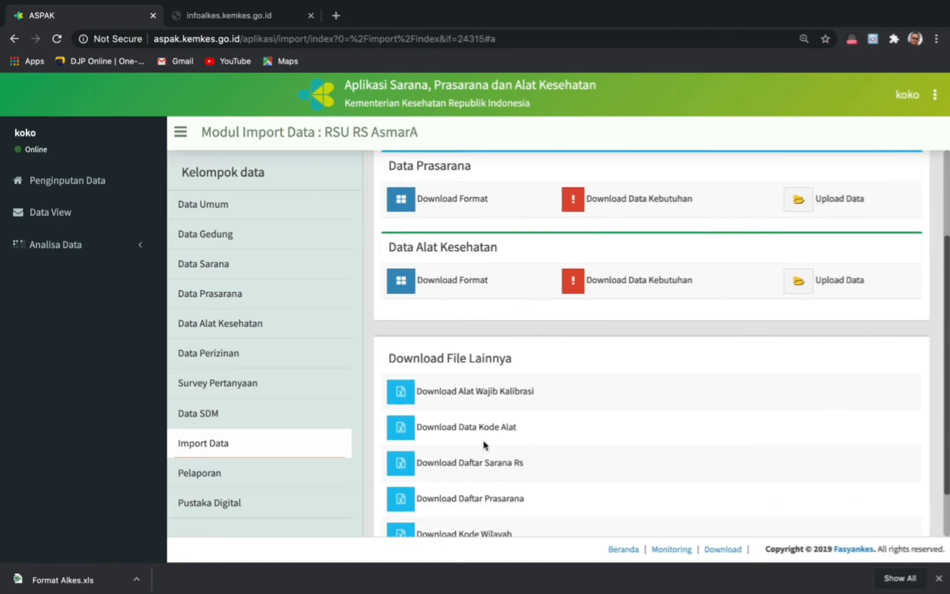
scroll(484, 444, up, 3)
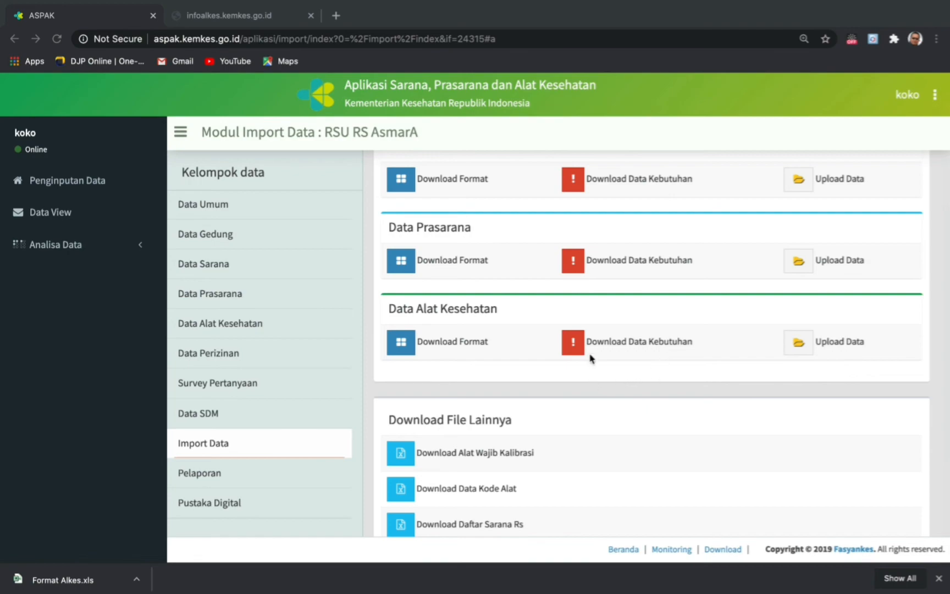
key(ctrl+Left)
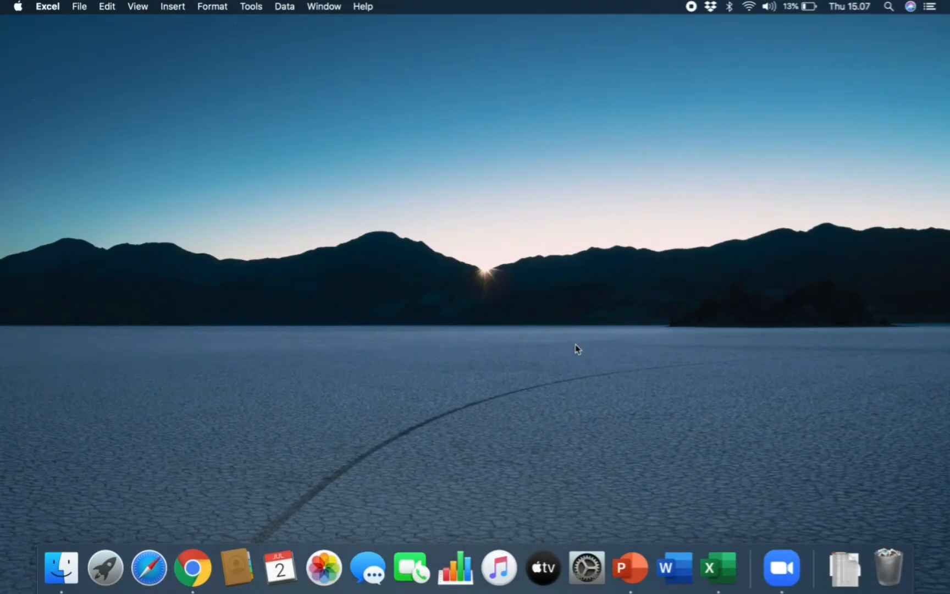
click(197, 569)
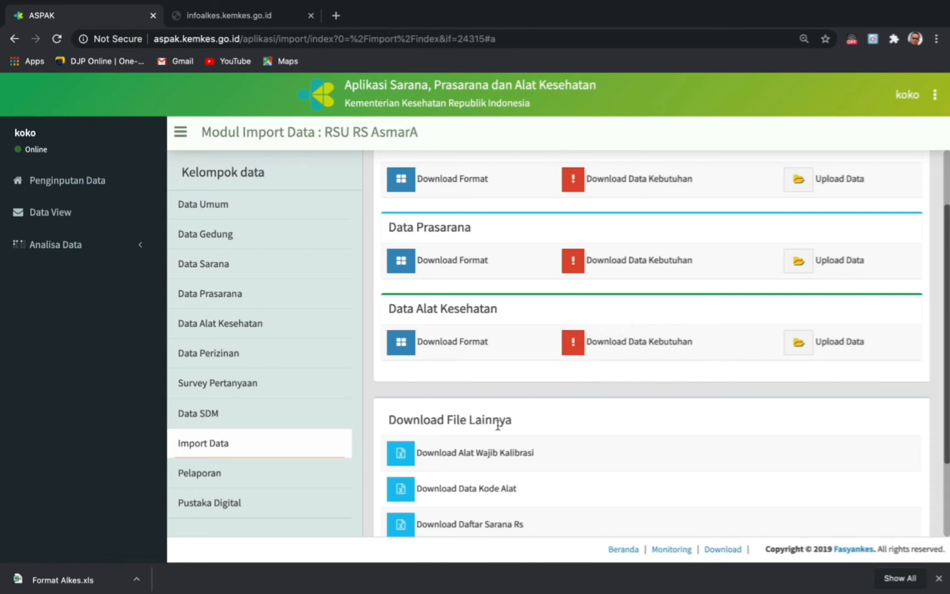
scroll(496, 423, down, 3)
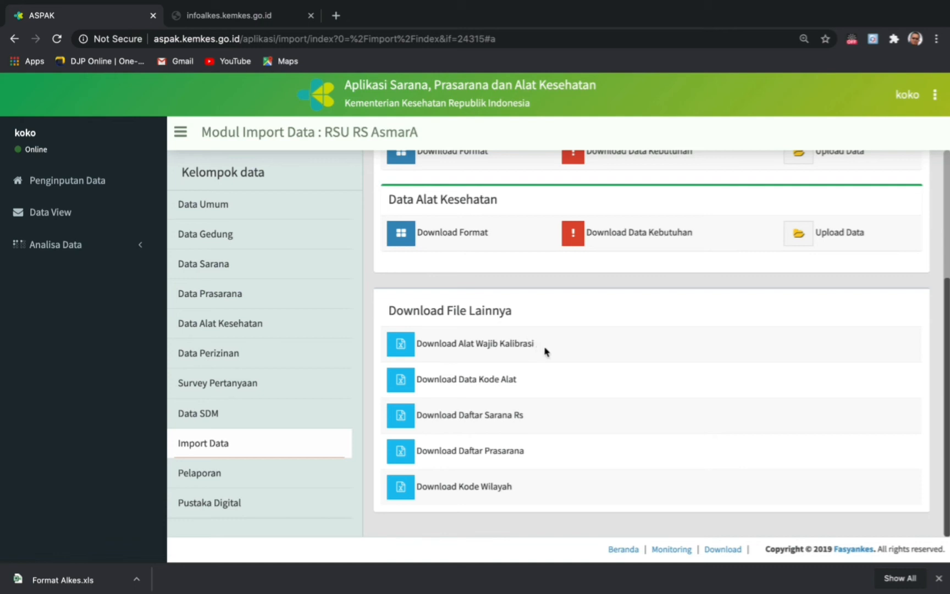
- Download the calibration and equipment-needs lists, and open Format Alkes.xls and Wajidb Kalibasi .xls in Excel
click(404, 351)
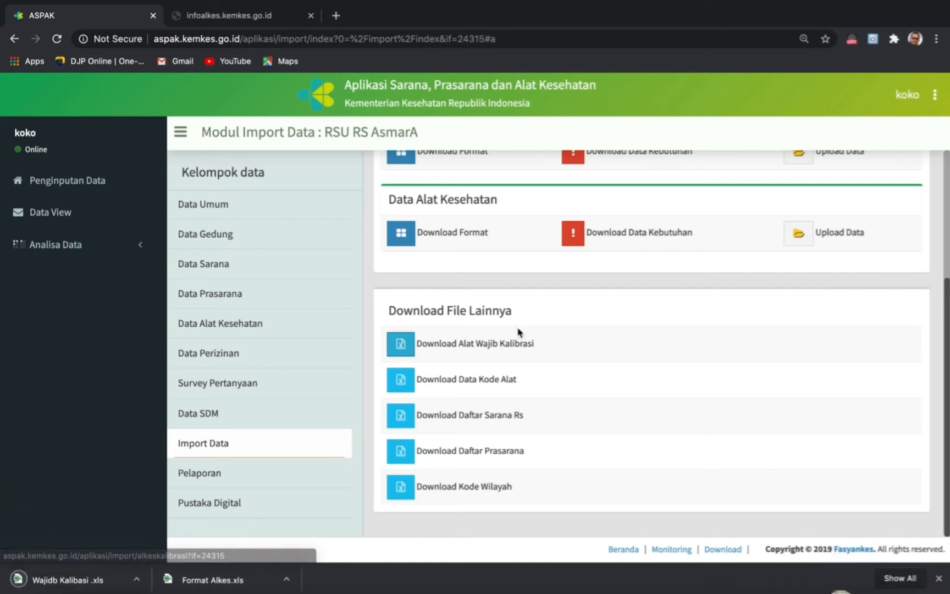
click(576, 235)
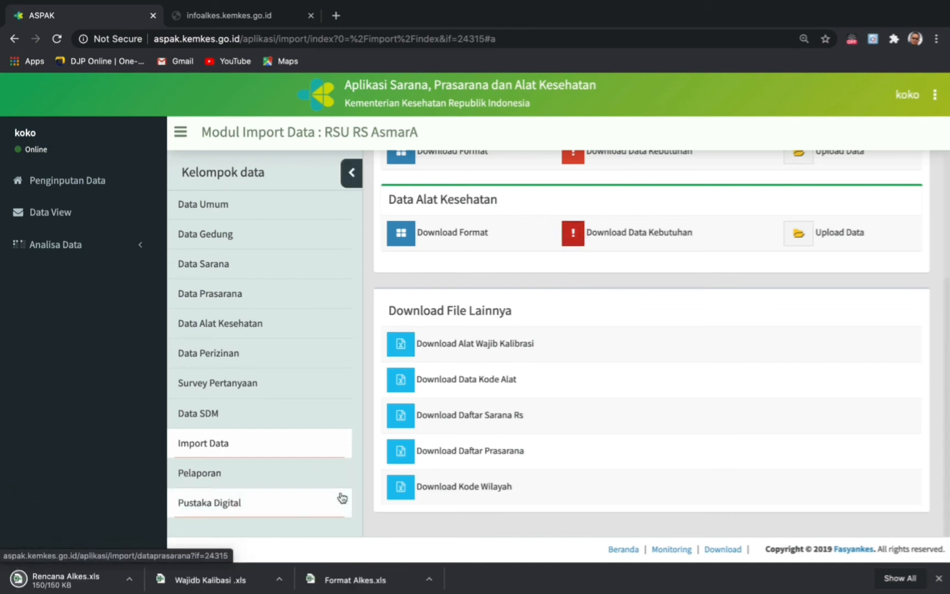
click(351, 586)
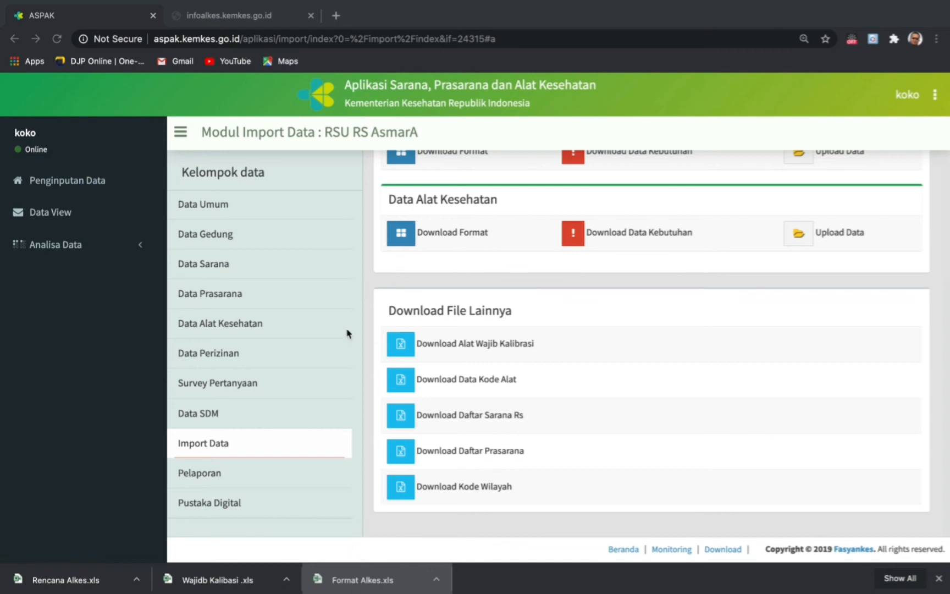
click(216, 587)
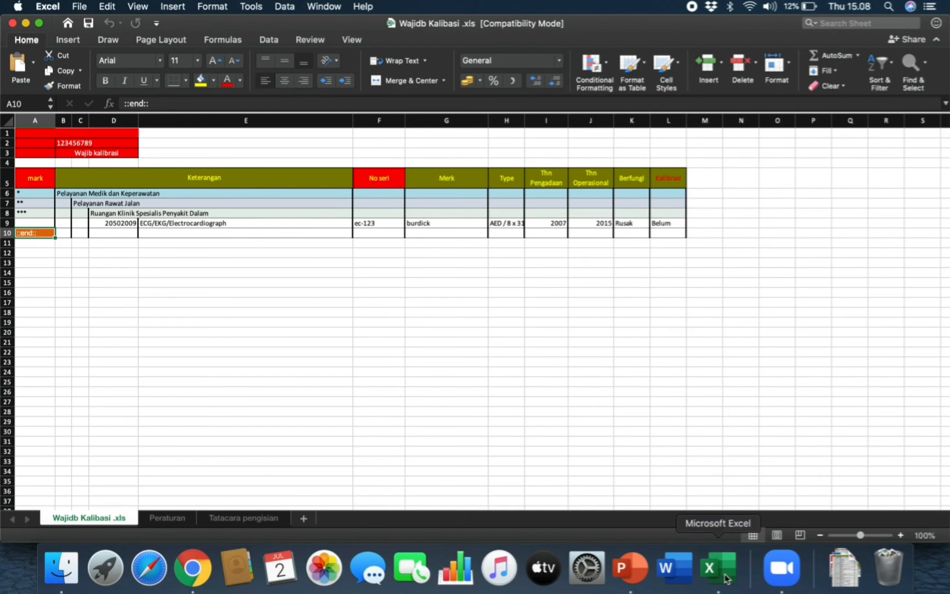
- Minimize the calibration list and check Format Alkes.xls serial numbers NS 1234 and ec-123
click(26, 23)
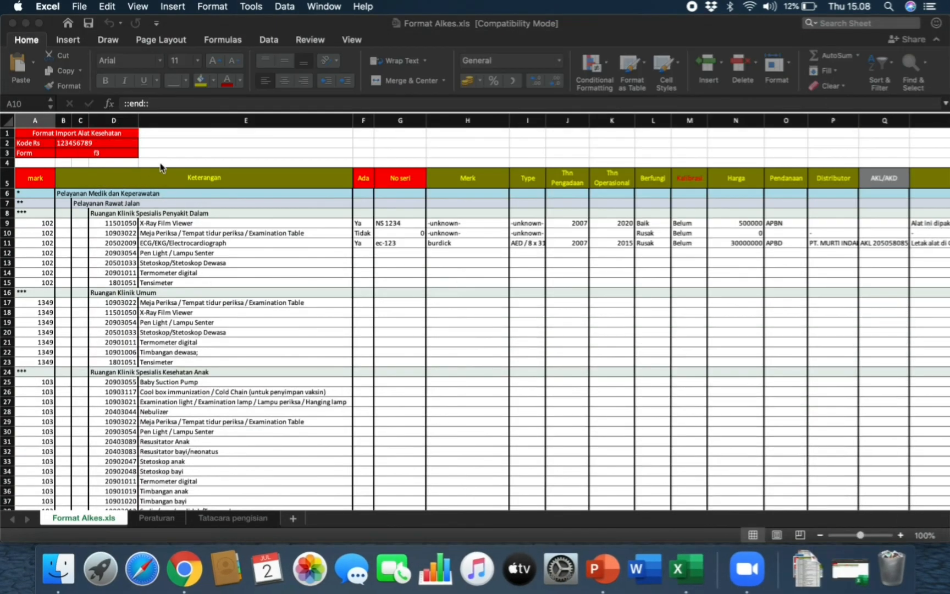
scroll(378, 283, right, 5)
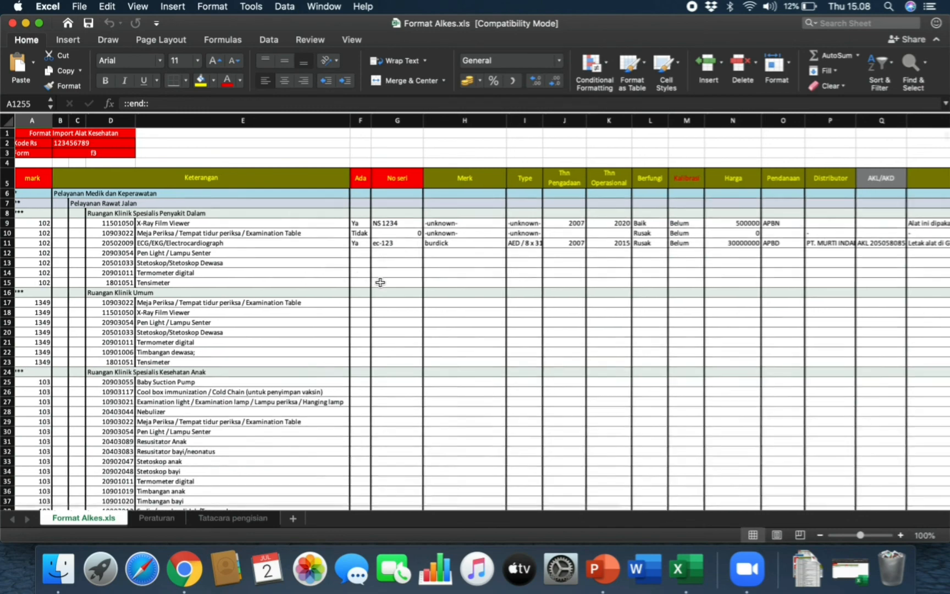
scroll(380, 282, left, 2)
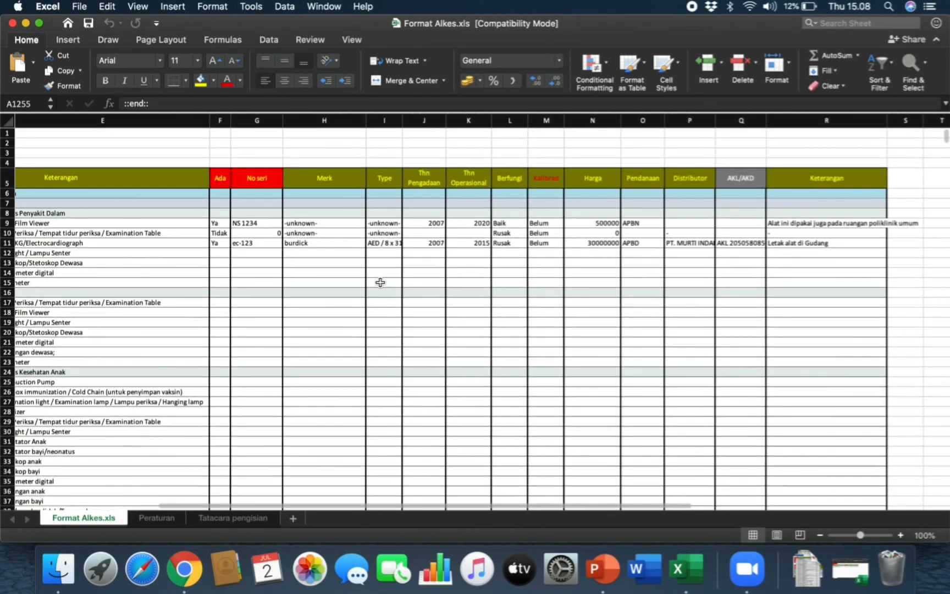
scroll(379, 282, left, 3)
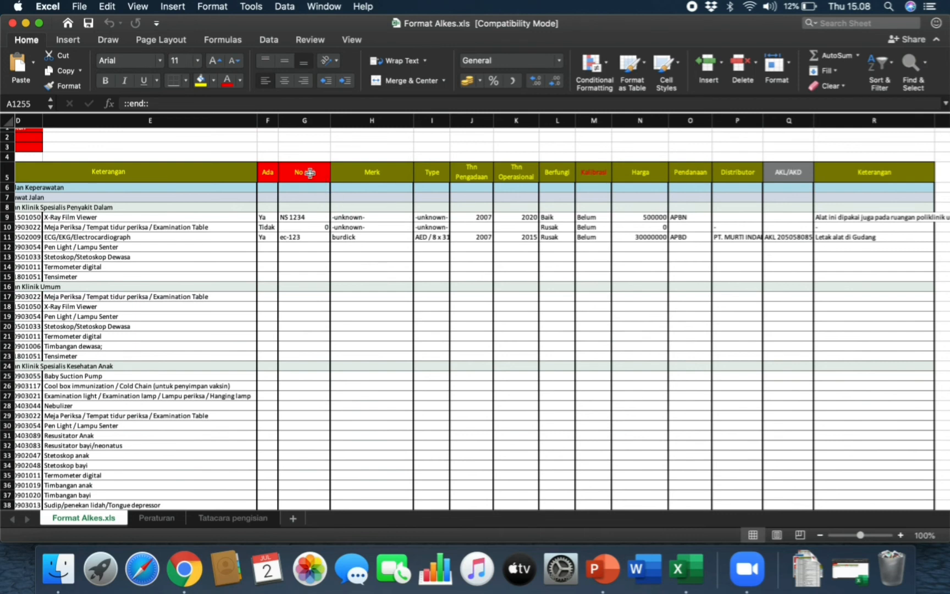
click(313, 229)
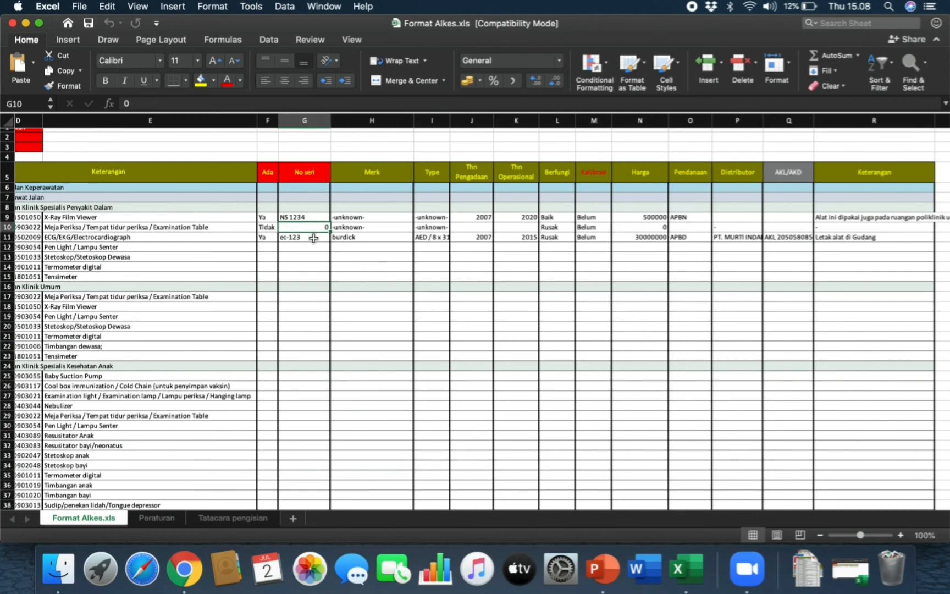
click(314, 238)
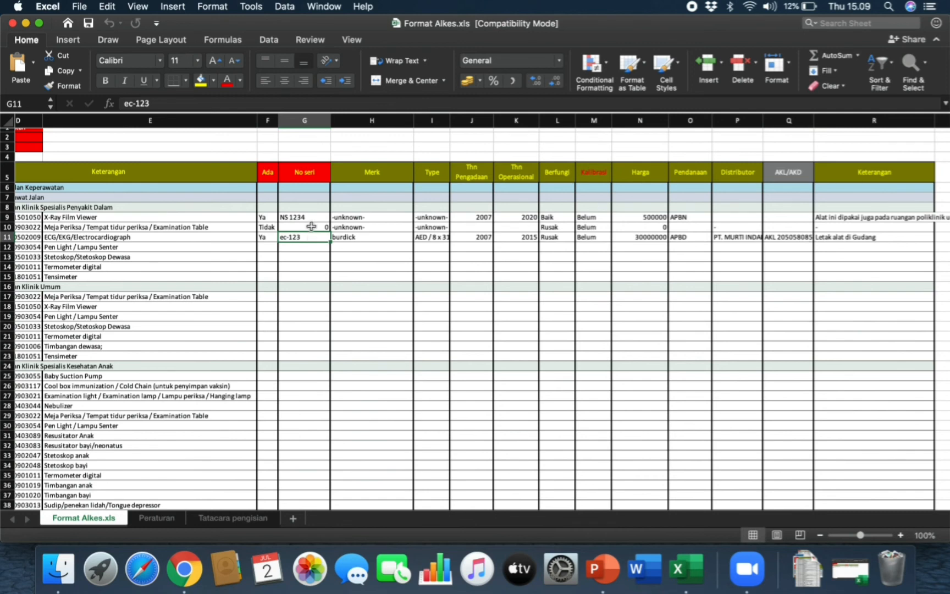
click(309, 217)
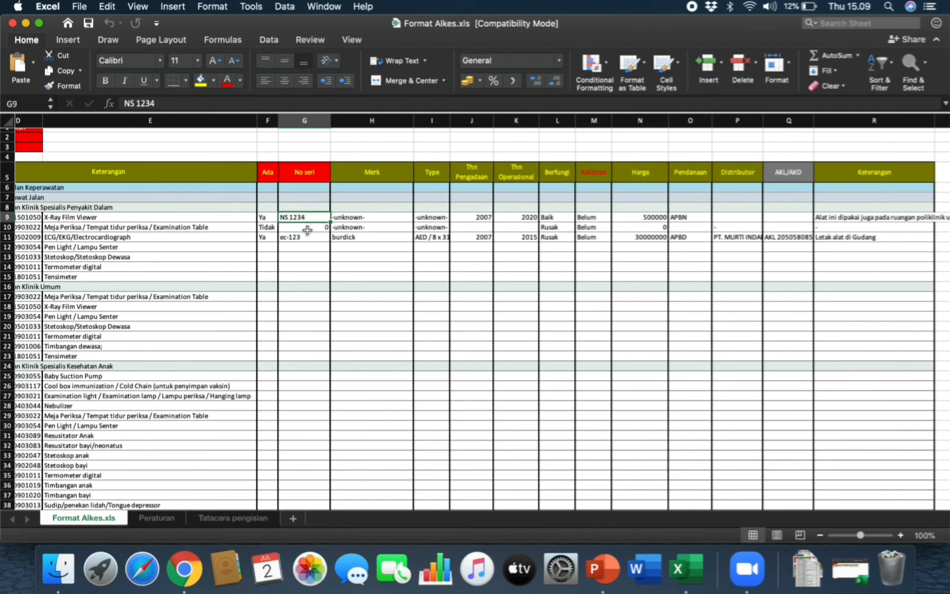
click(308, 229)
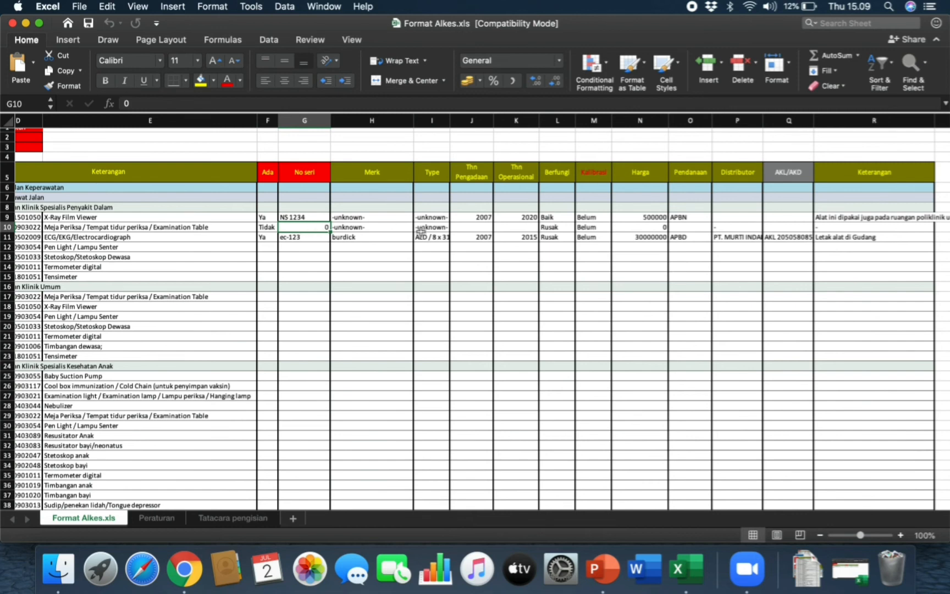
- Check the procurement years in rows 9–11, including 2007 and row 10's empty entry
click(478, 216)
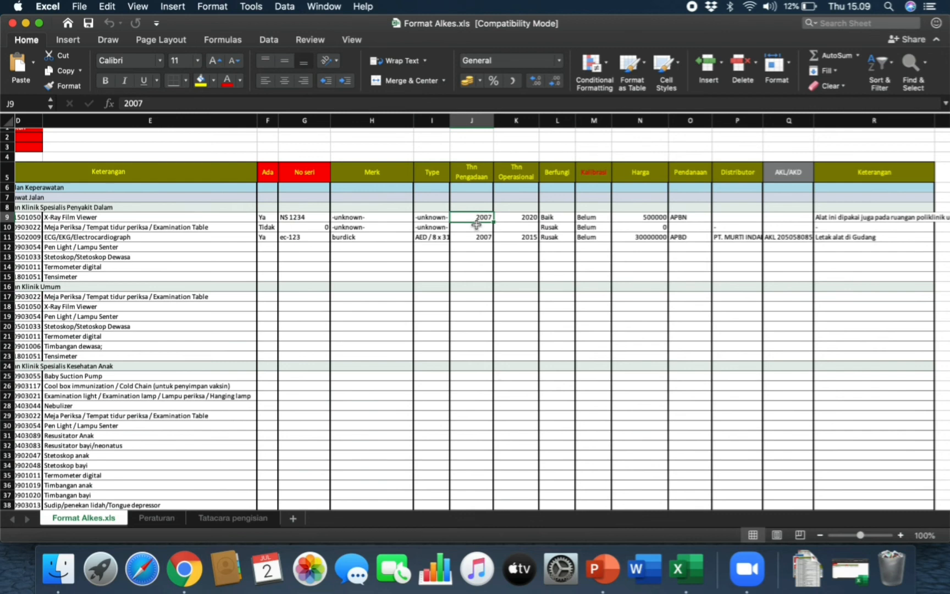
click(475, 226)
click(473, 237)
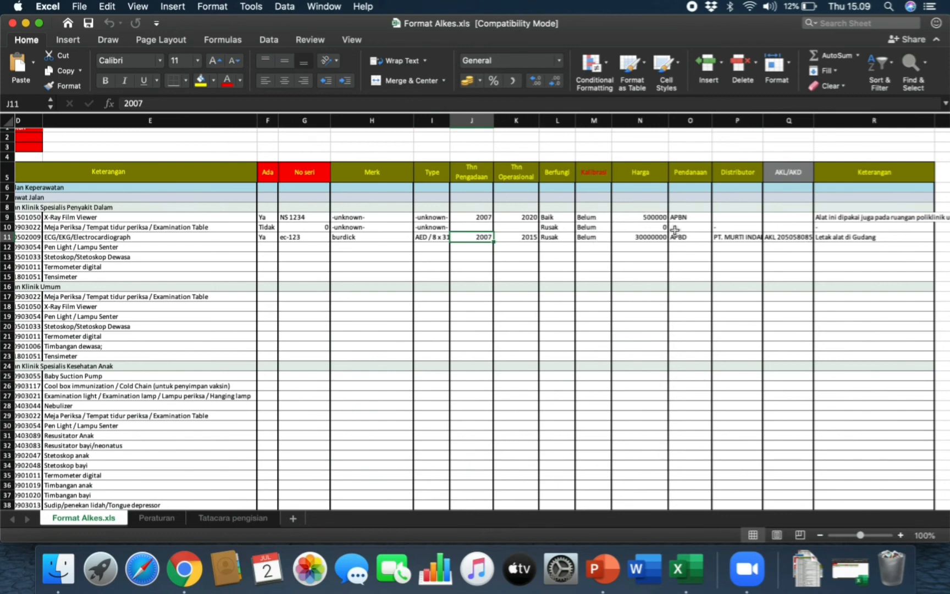
- Check the ECG's 30000000 price and rows 9–11 Kalibrasi status, then return to the ASPAK page
click(655, 235)
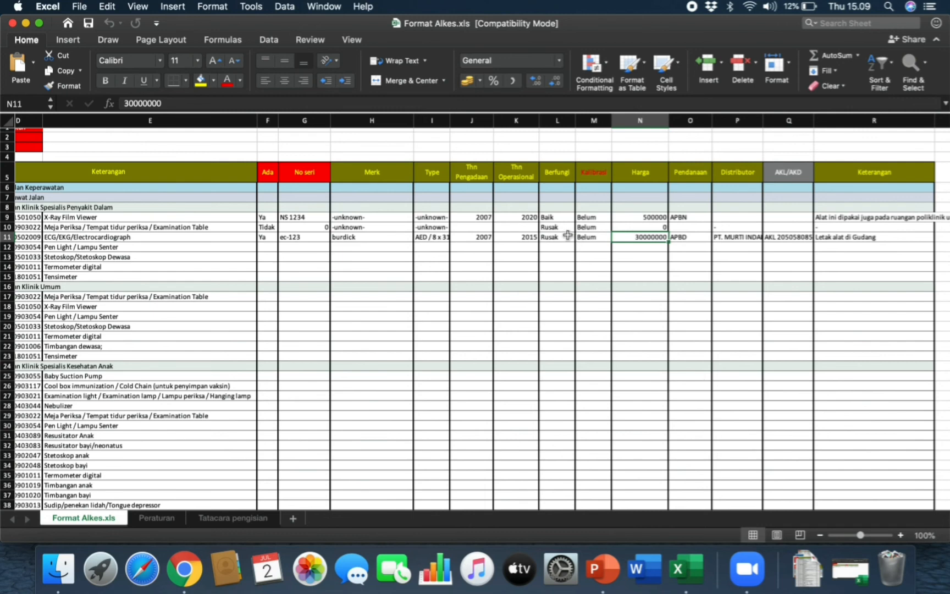
click(480, 246)
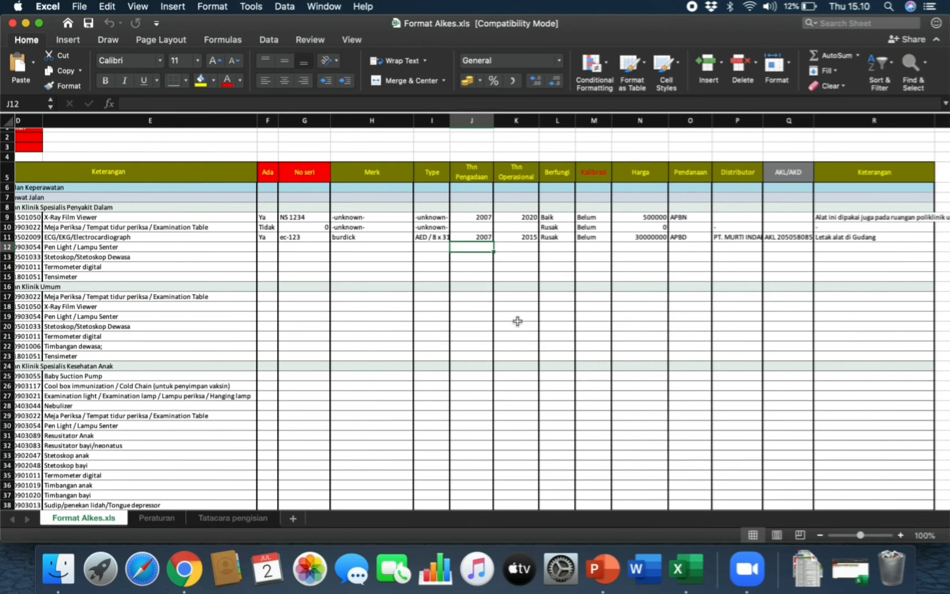
click(591, 216)
click(590, 229)
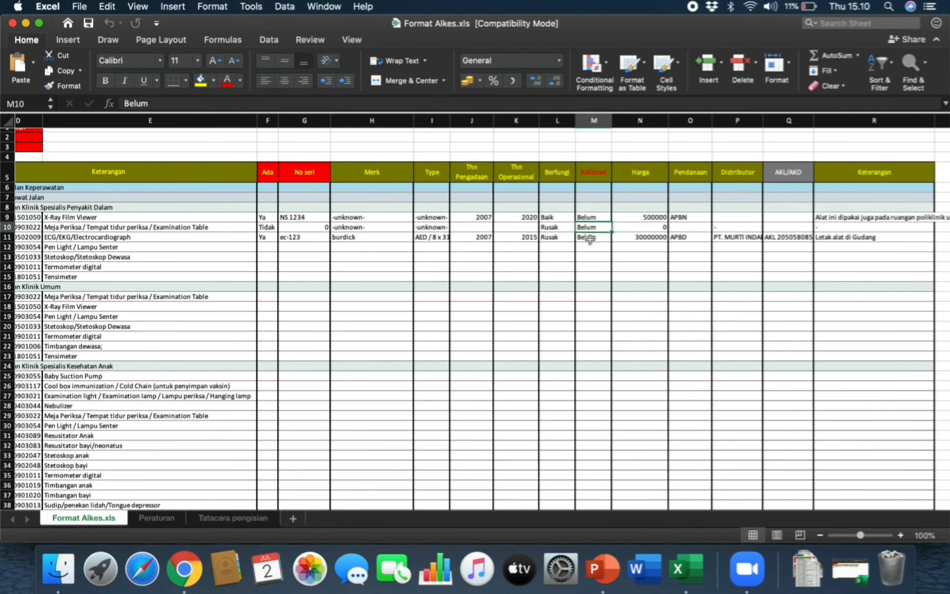
click(590, 238)
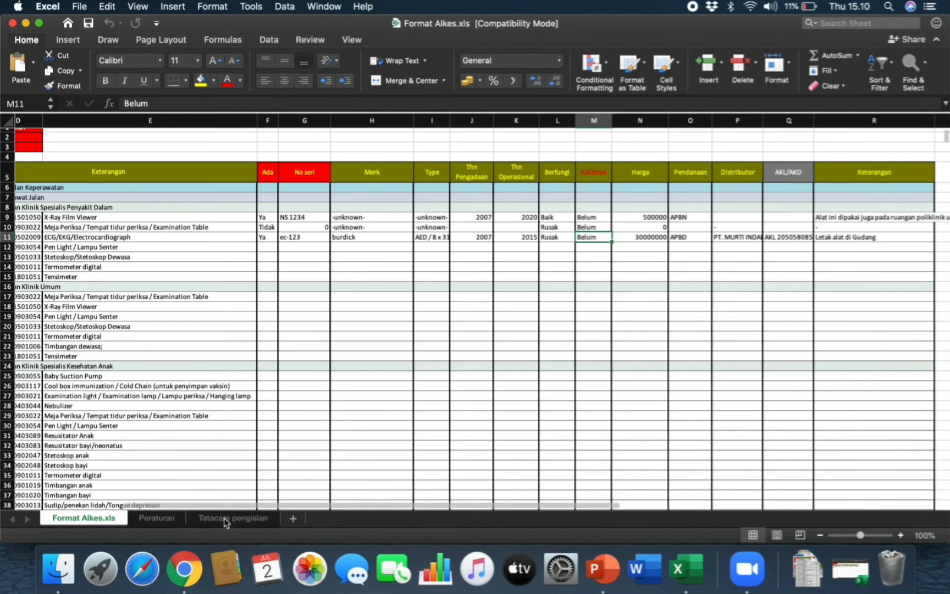
click(185, 569)
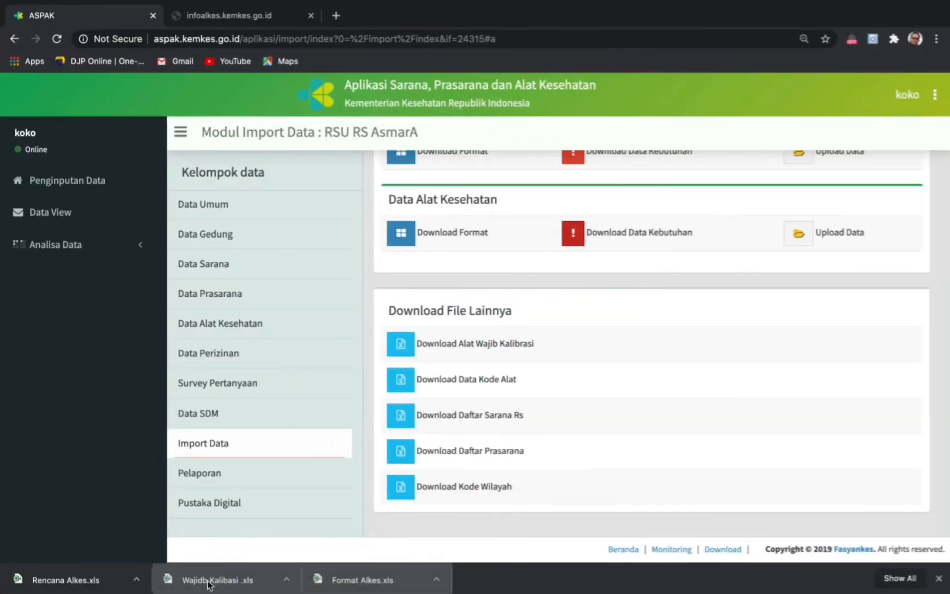
- Open Rencana Alkes.xls, scroll its per-room equipment needs from Ruangan Triase onward, then return to ASPAK
click(66, 581)
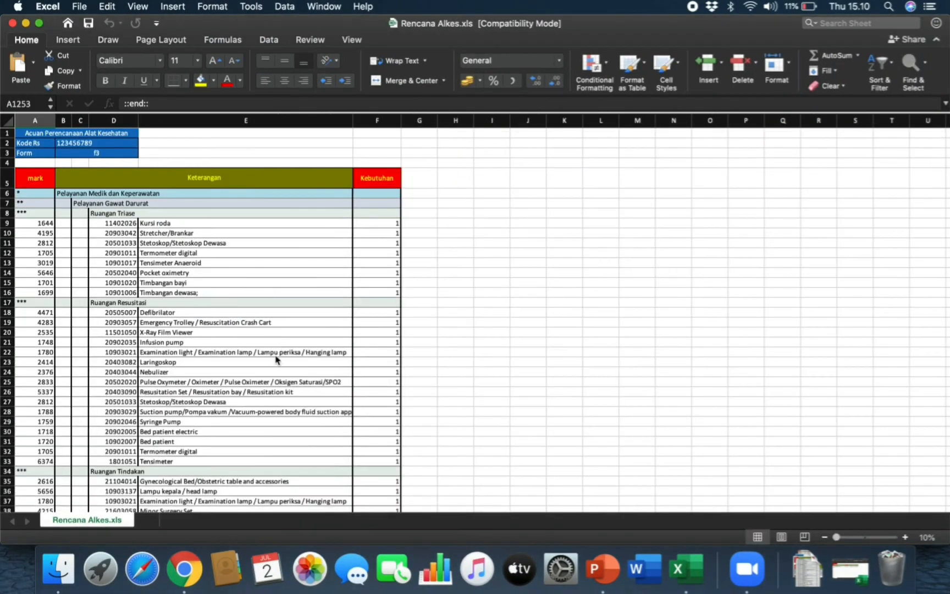
scroll(286, 276, up, 3)
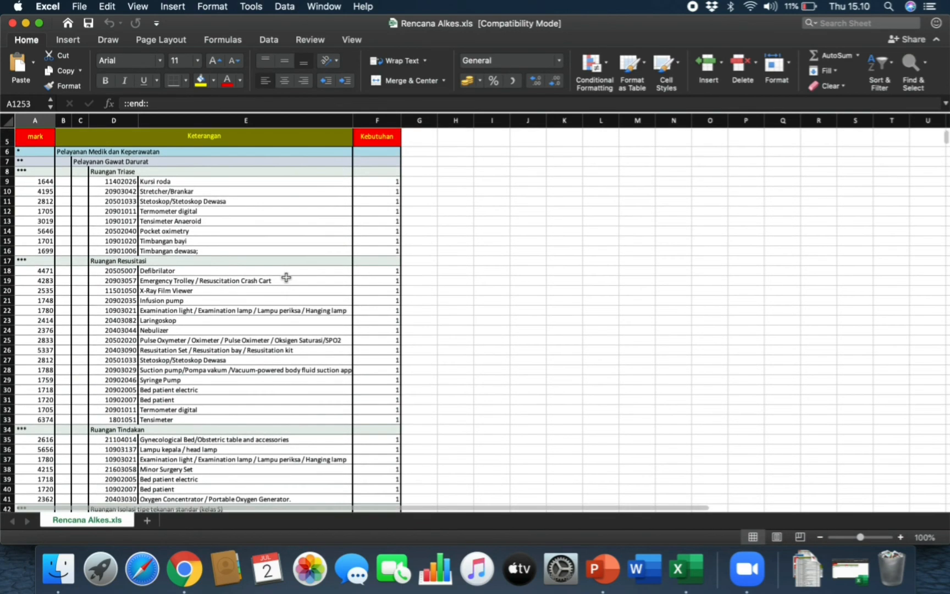
scroll(367, 223, left, 1)
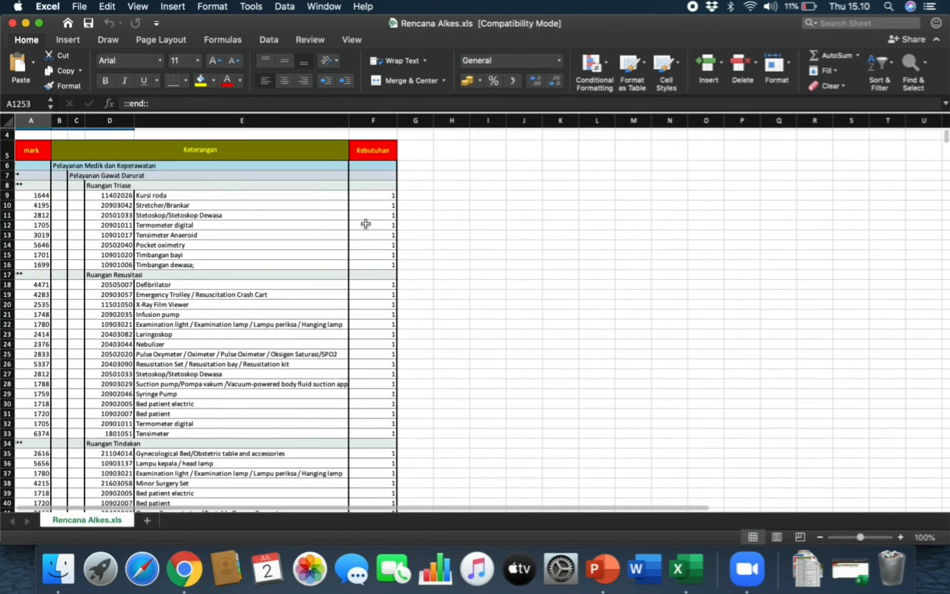
scroll(366, 223, down, 1)
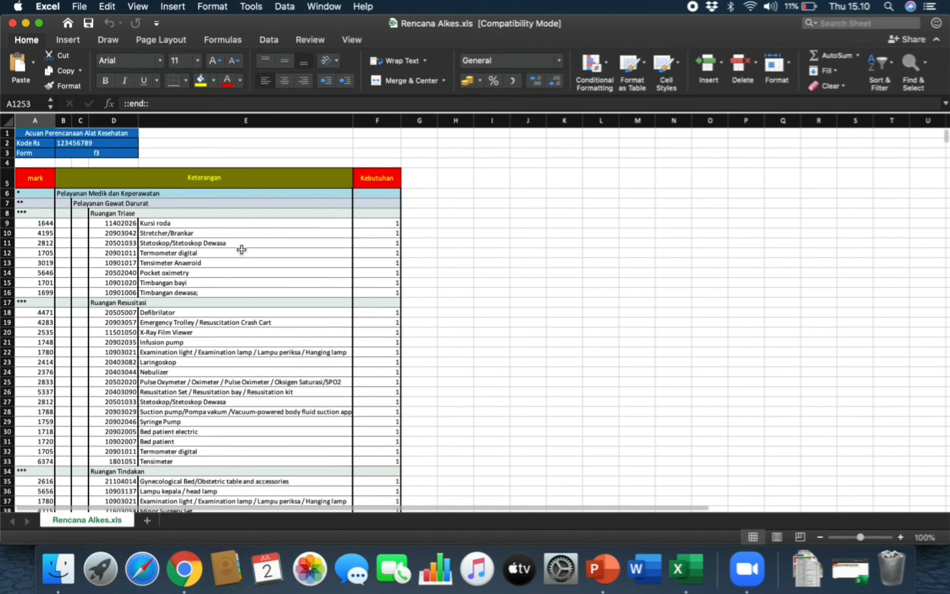
scroll(241, 249, down, 1)
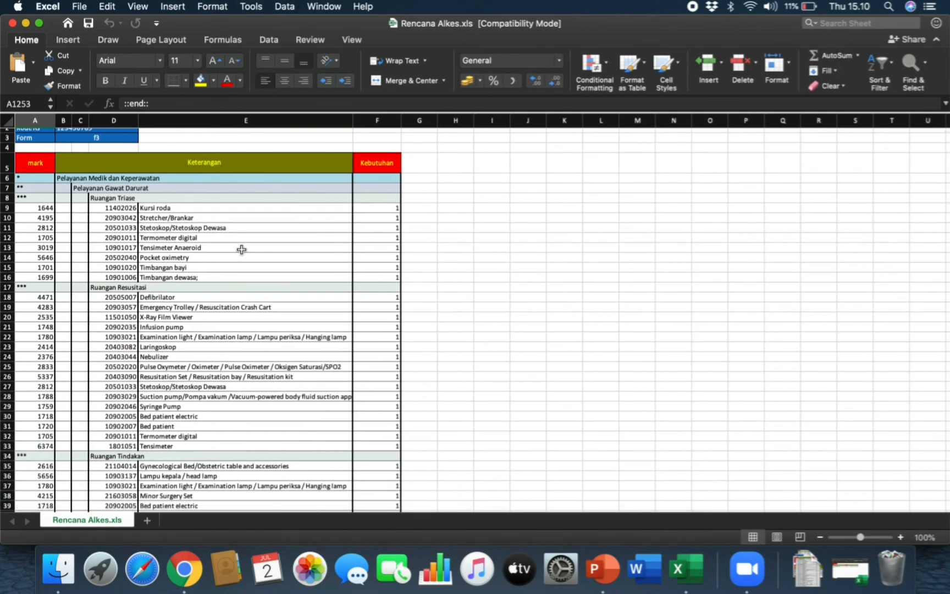
scroll(241, 249, down, 15)
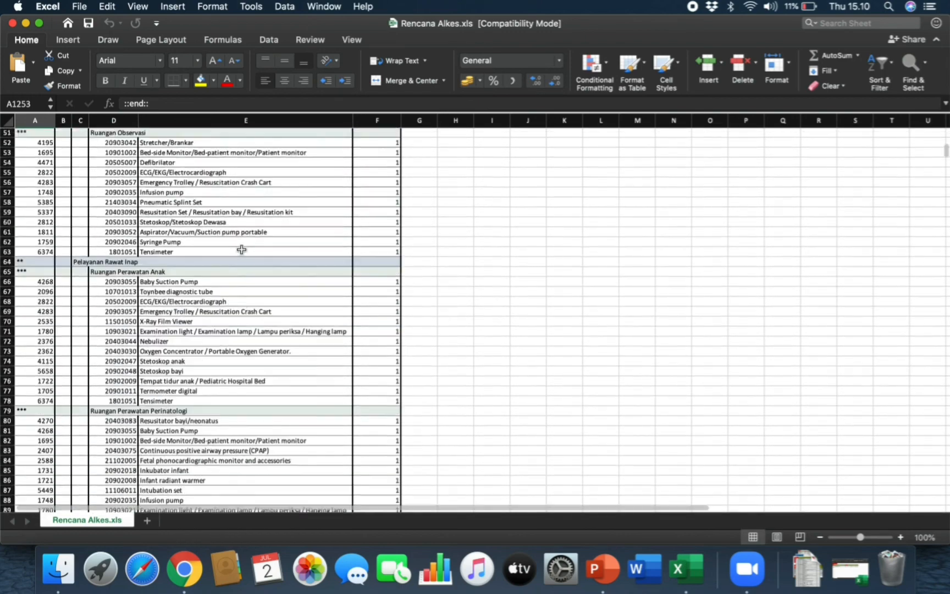
scroll(242, 249, down, 18)
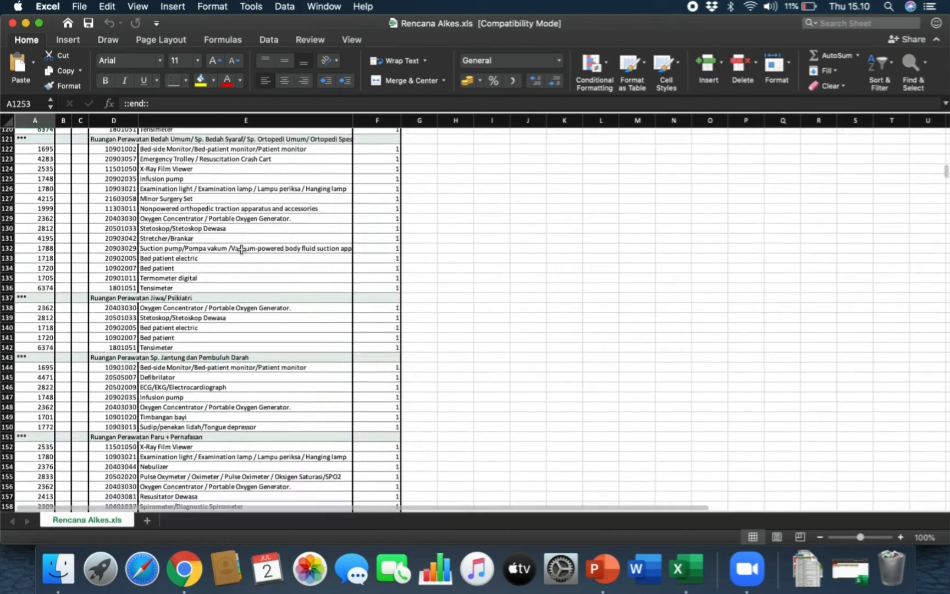
scroll(241, 250, down, 7)
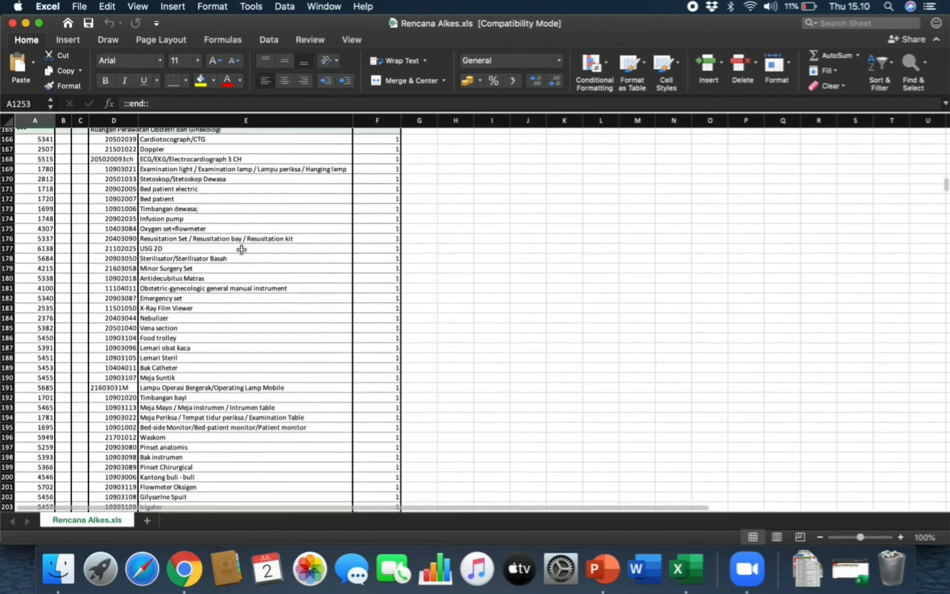
scroll(241, 250, up, 12)
scroll(241, 250, up, 20)
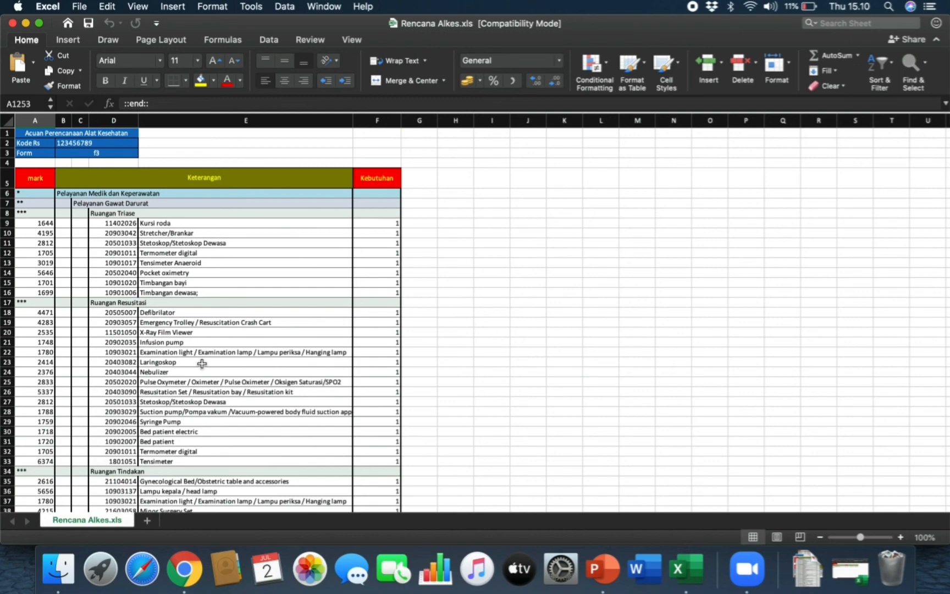
scroll(202, 364, down, 5)
scroll(201, 363, down, 2)
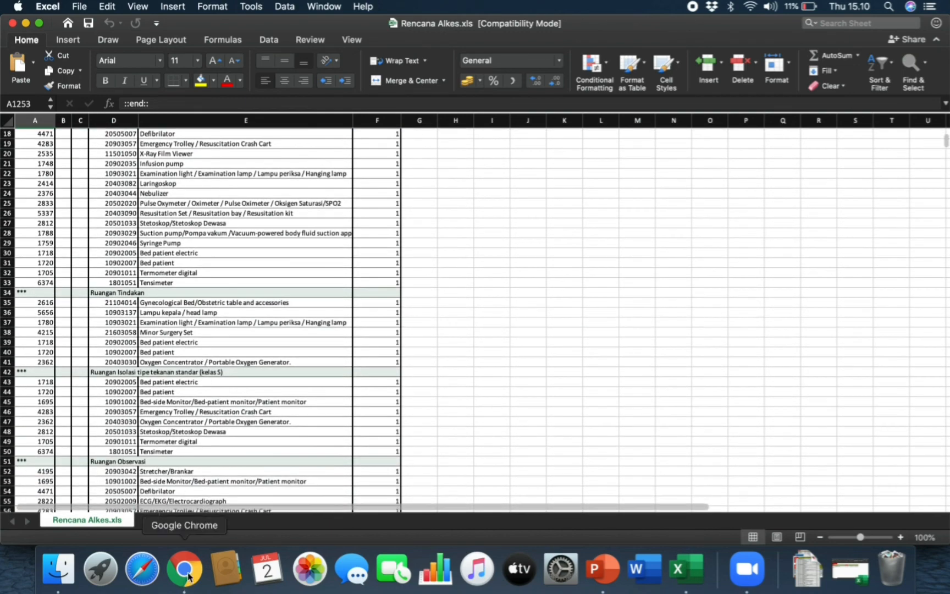
click(186, 571)
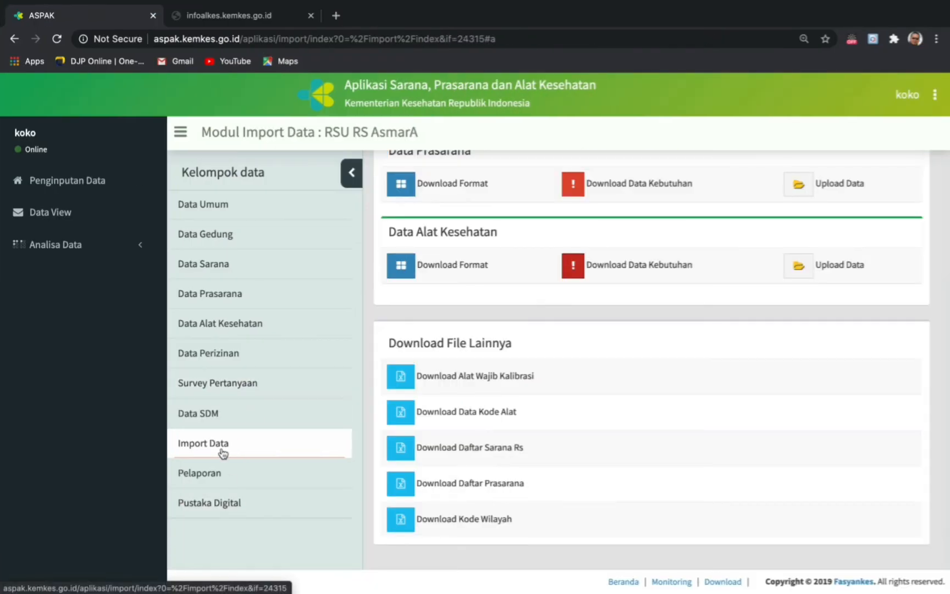
- Start a KTD report for the ECG/EKG/Electrocardiograph in Ruangan Klinik Spesialis Penyakit Dalam
click(206, 474)
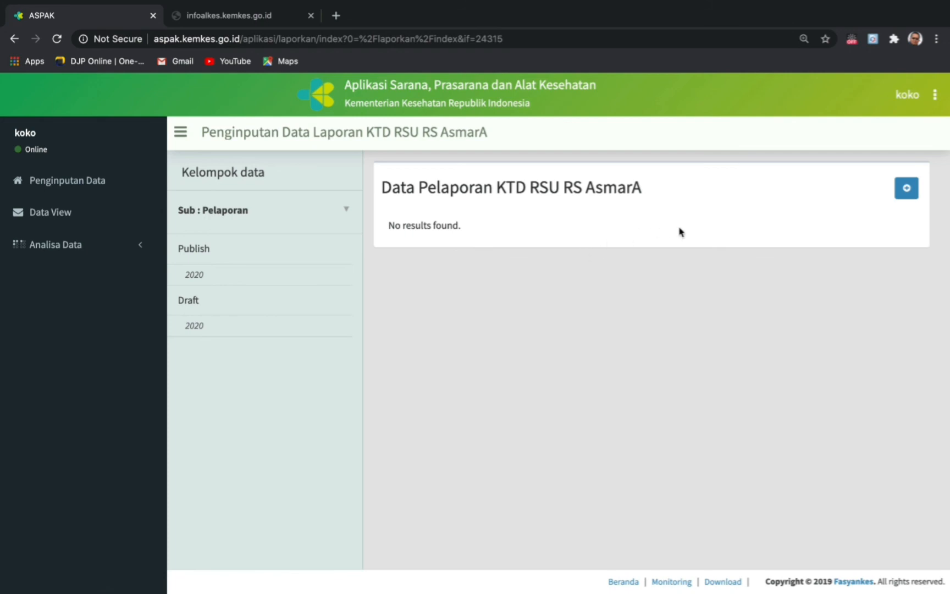
click(905, 193)
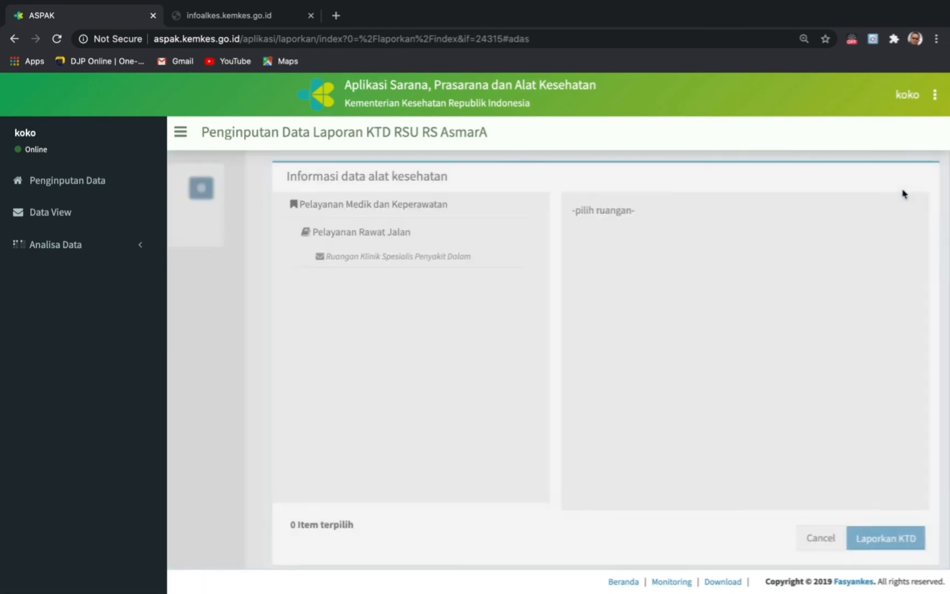
click(434, 259)
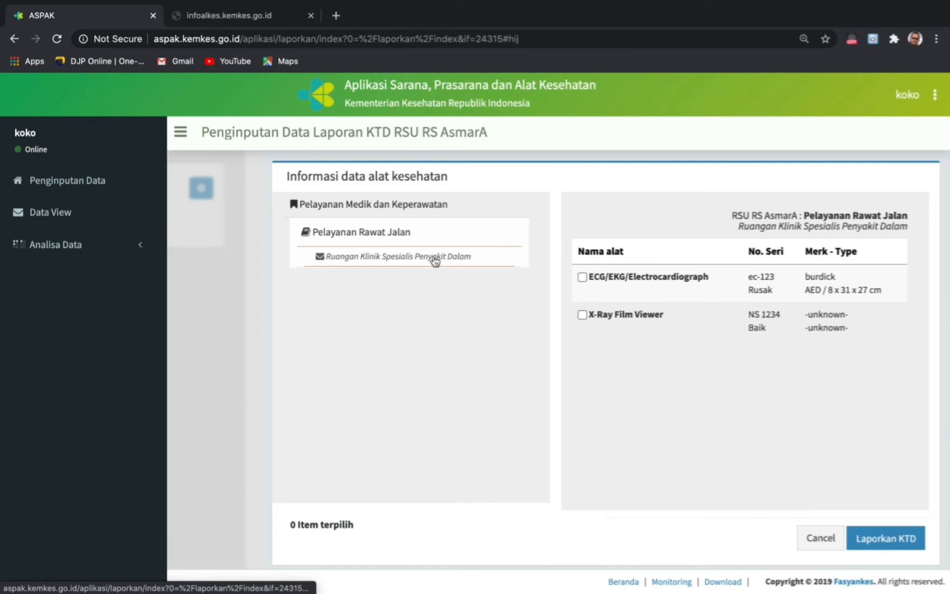
click(582, 278)
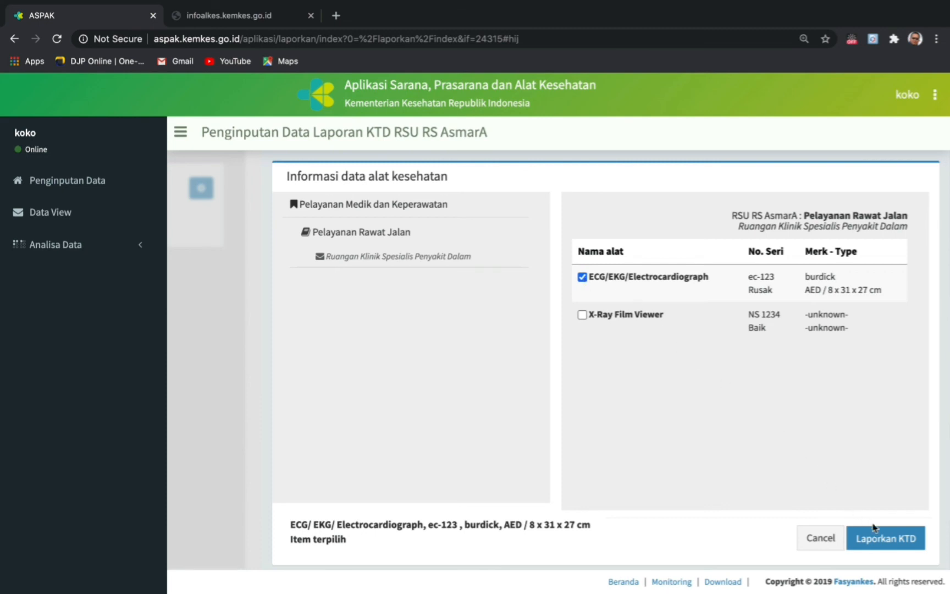
click(880, 544)
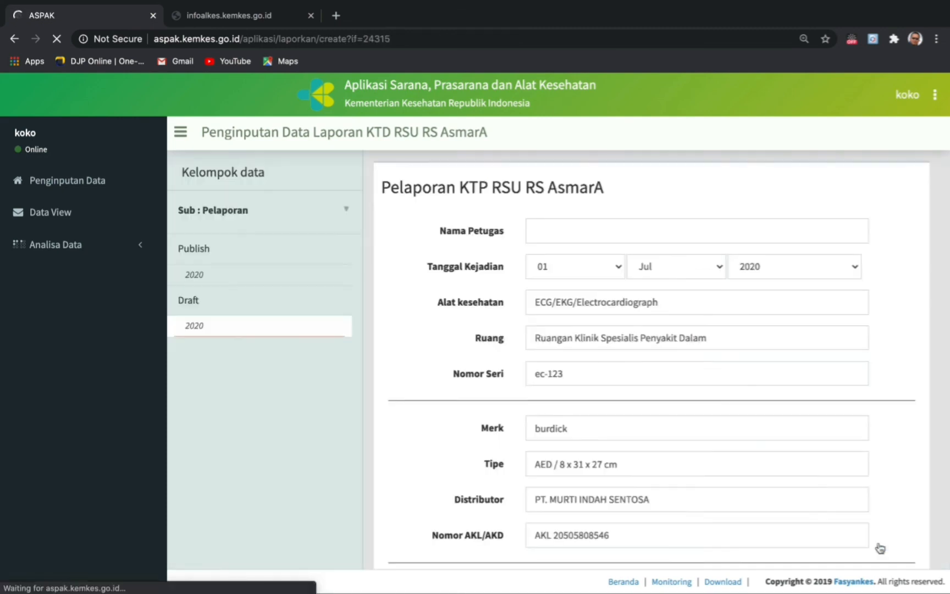
- Fill the officer name, incident day 02 and the 'Hasilnya tidak akurat…' chronology, then submit
click(563, 231)
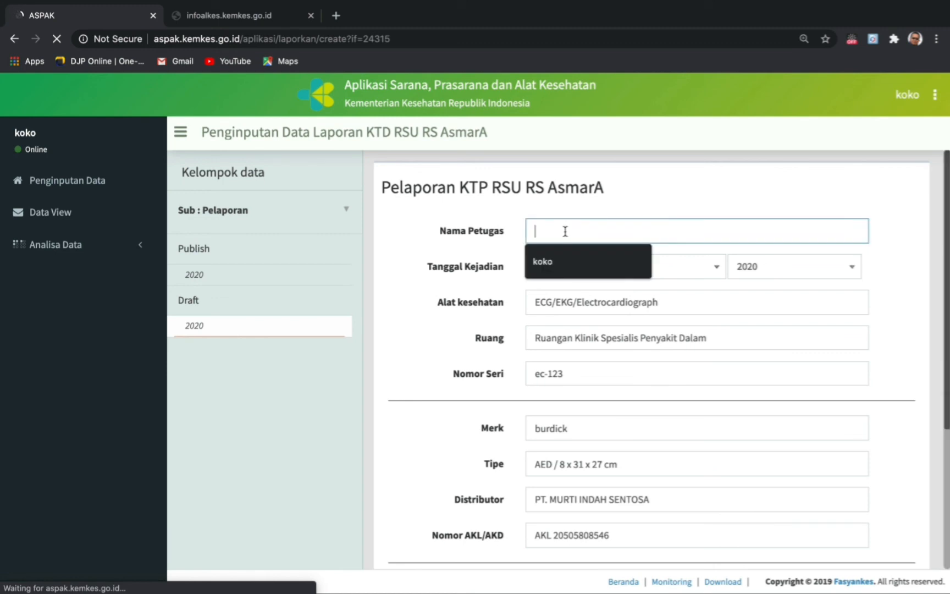
click(561, 261)
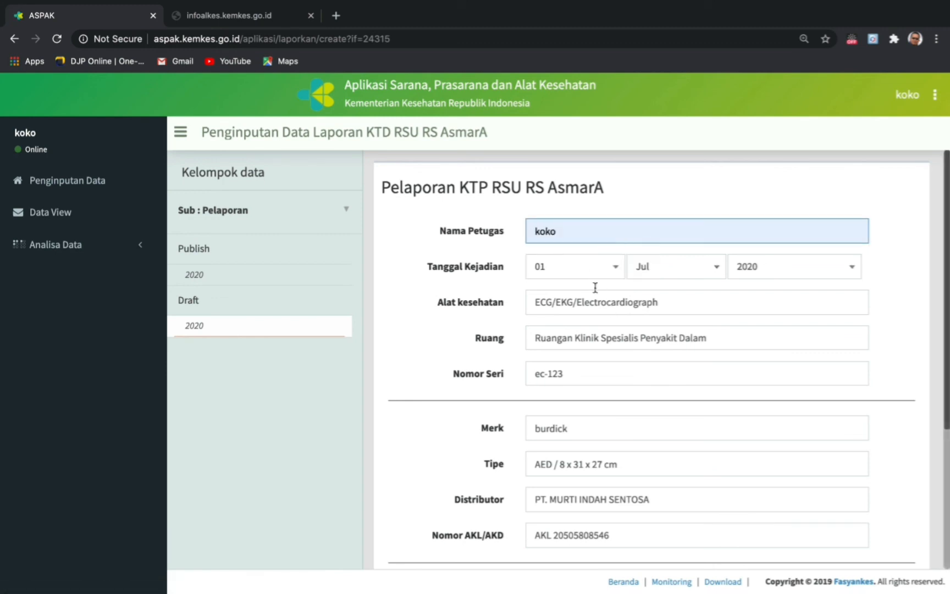
click(620, 271)
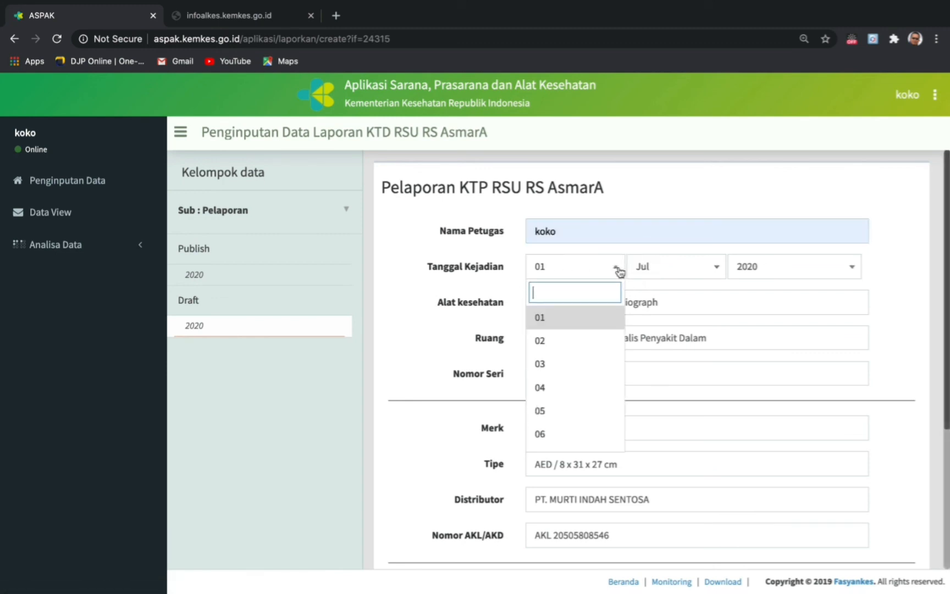
click(613, 339)
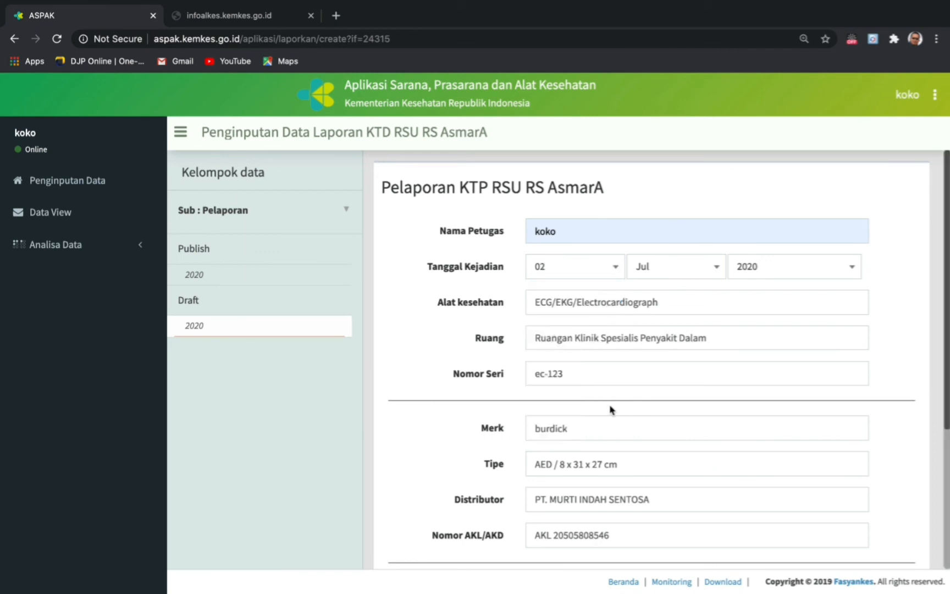
scroll(611, 409, down, 5)
scroll(610, 409, down, 1)
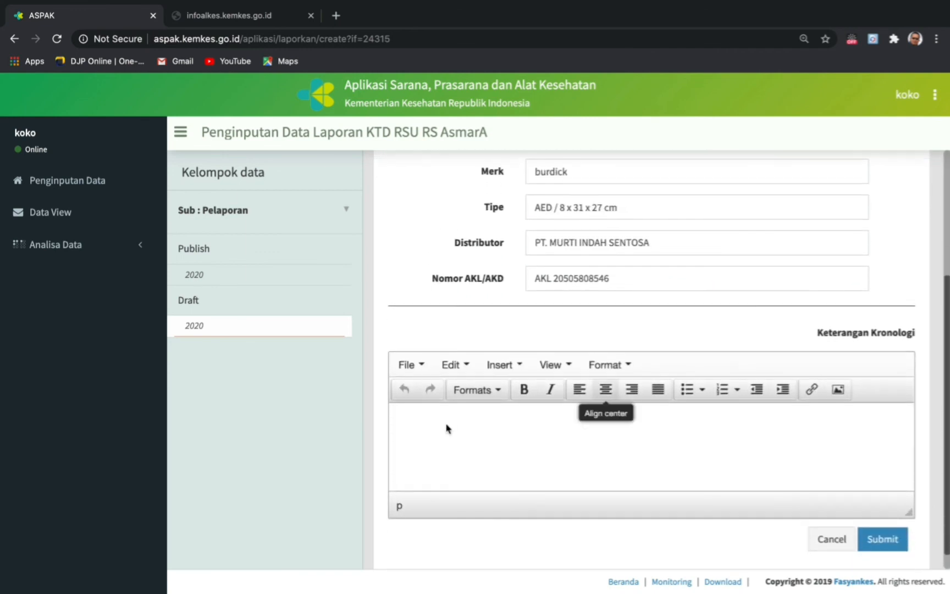
click(415, 413)
text(Ha)
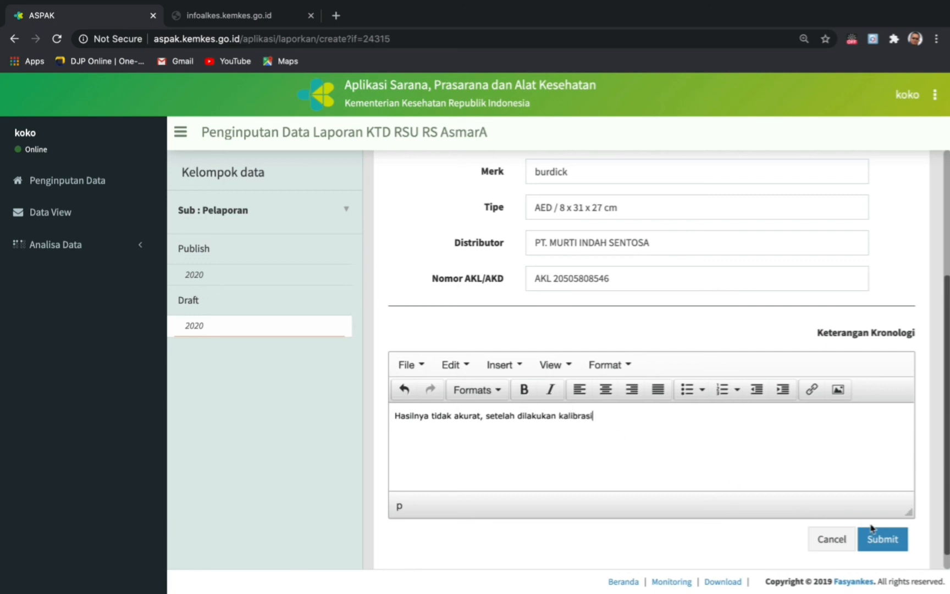
click(881, 544)
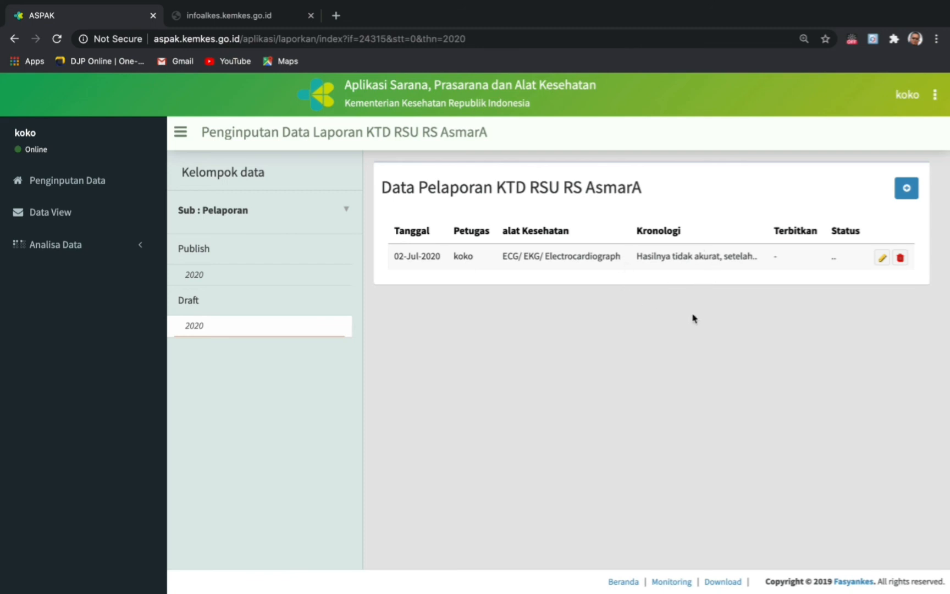
- Edit the ECG incident report, set its status to Publish Laporan, and submit
click(881, 263)
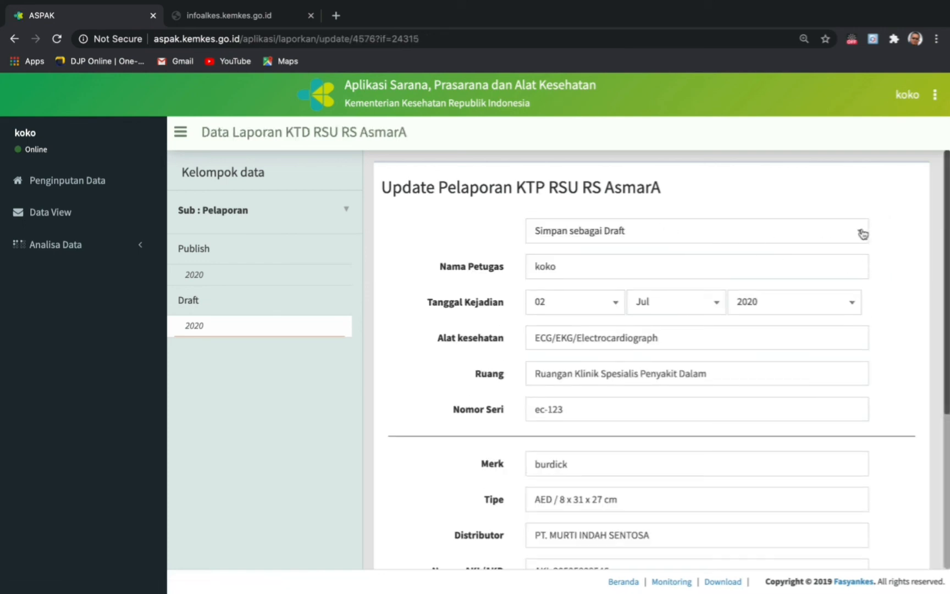
click(862, 233)
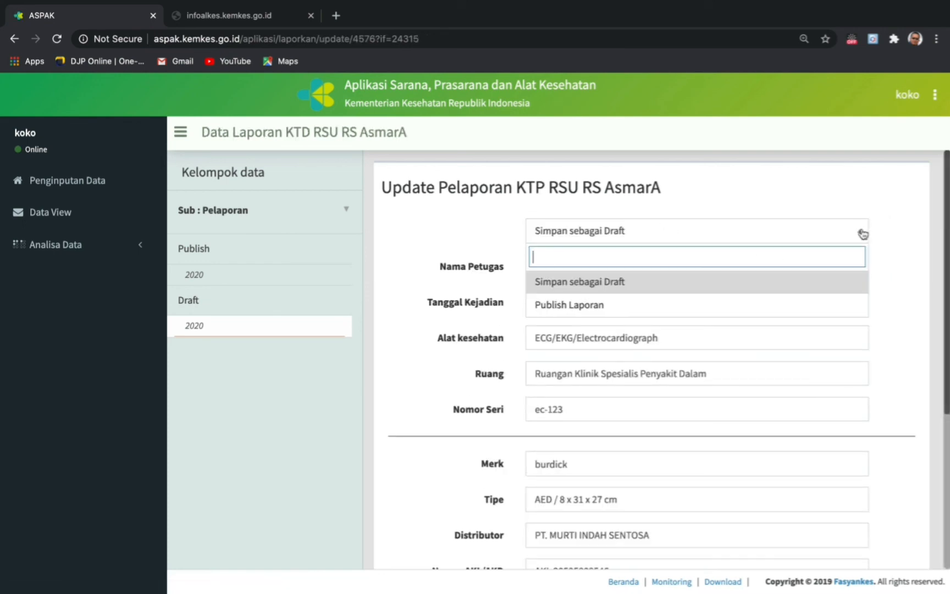
click(573, 307)
scroll(800, 508, down, 6)
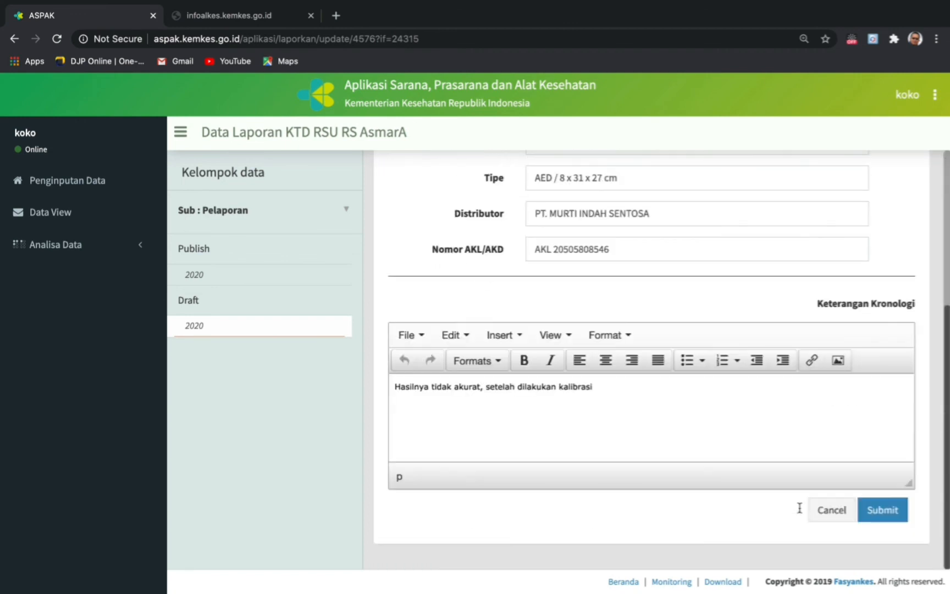
click(884, 511)
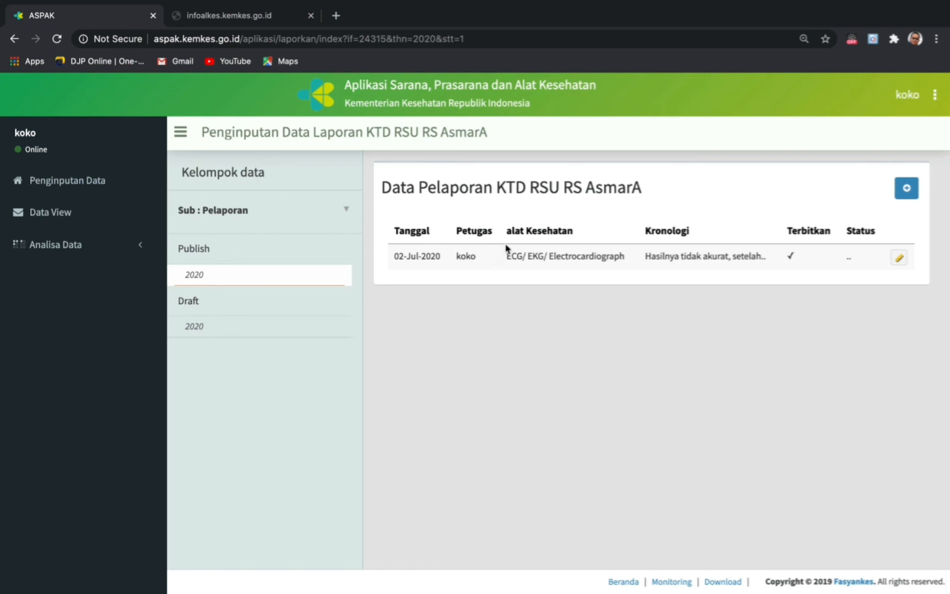
- Go to Pustaka Digital from the Sub : Pelaporan dropdown list
click(346, 209)
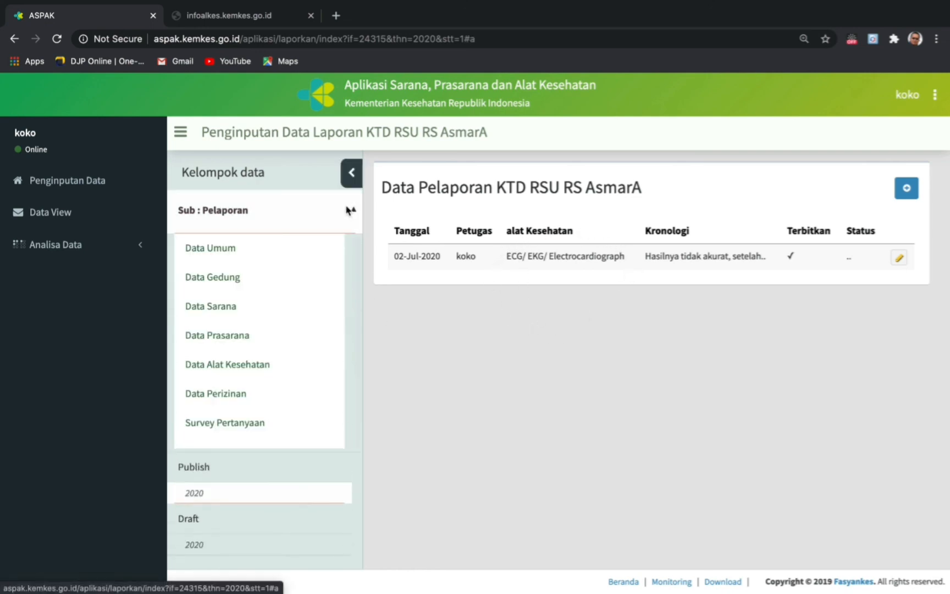
scroll(262, 434, down, 3)
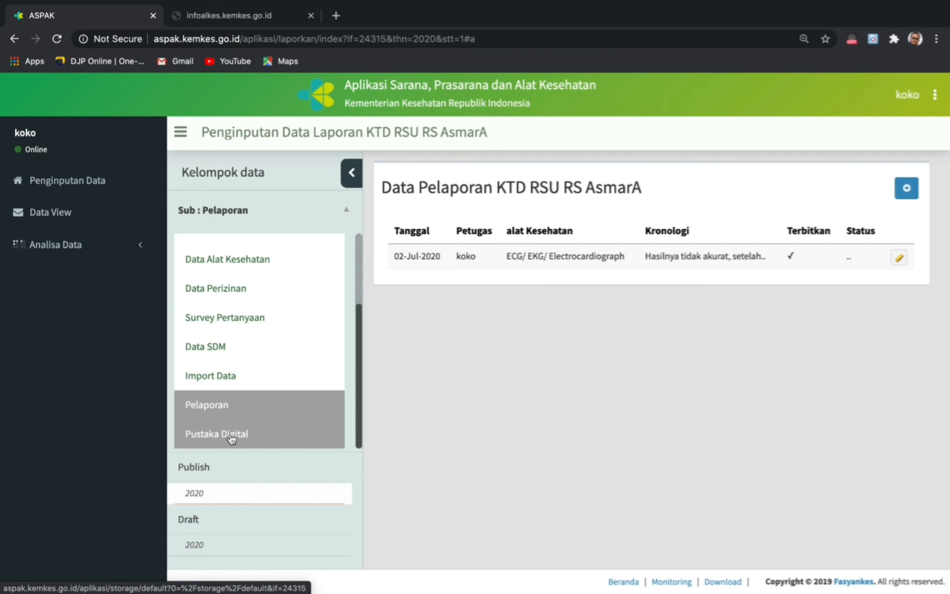
click(228, 435)
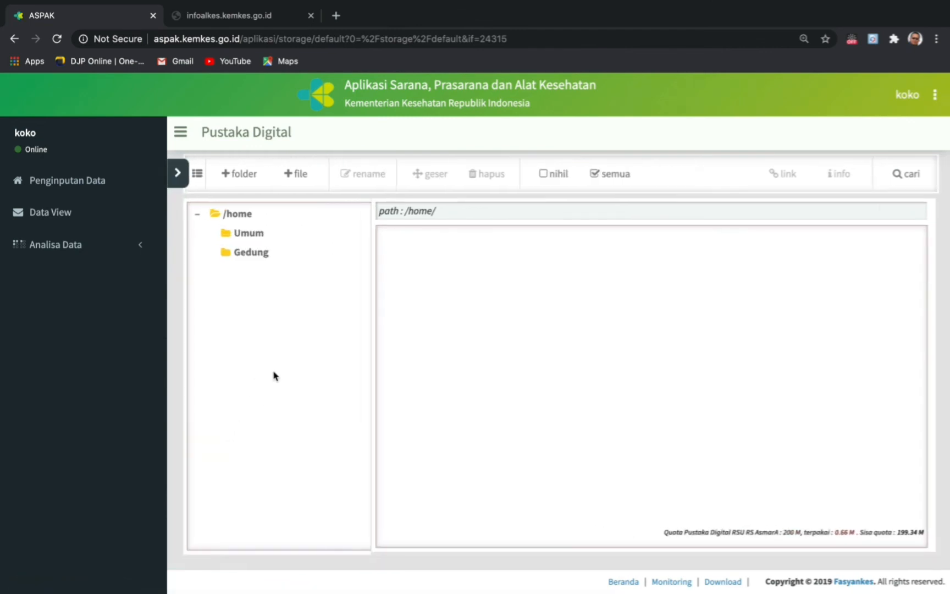
- Create a new folder named Alat Kesehatan in the /home library
click(238, 177)
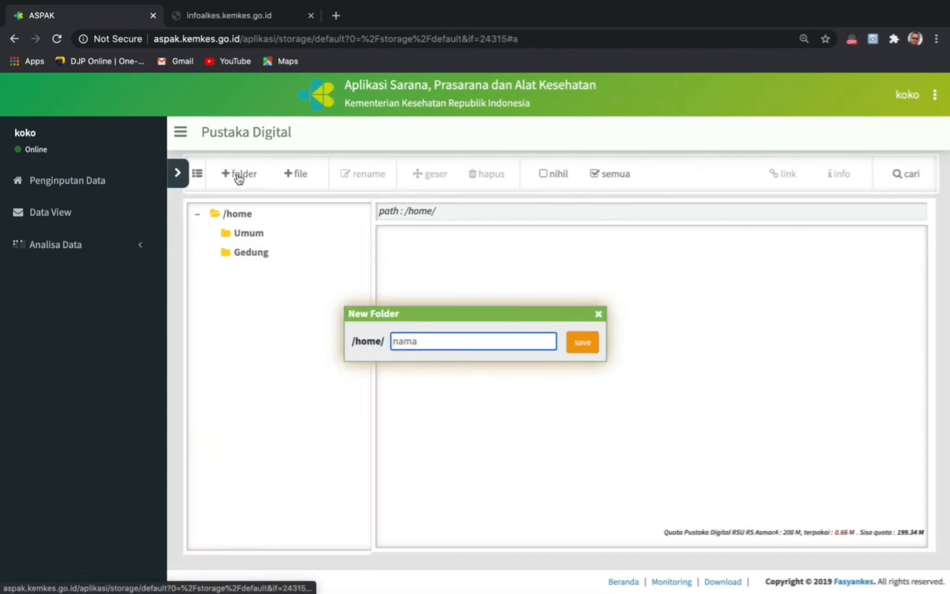
text(Alat Kesehatan)
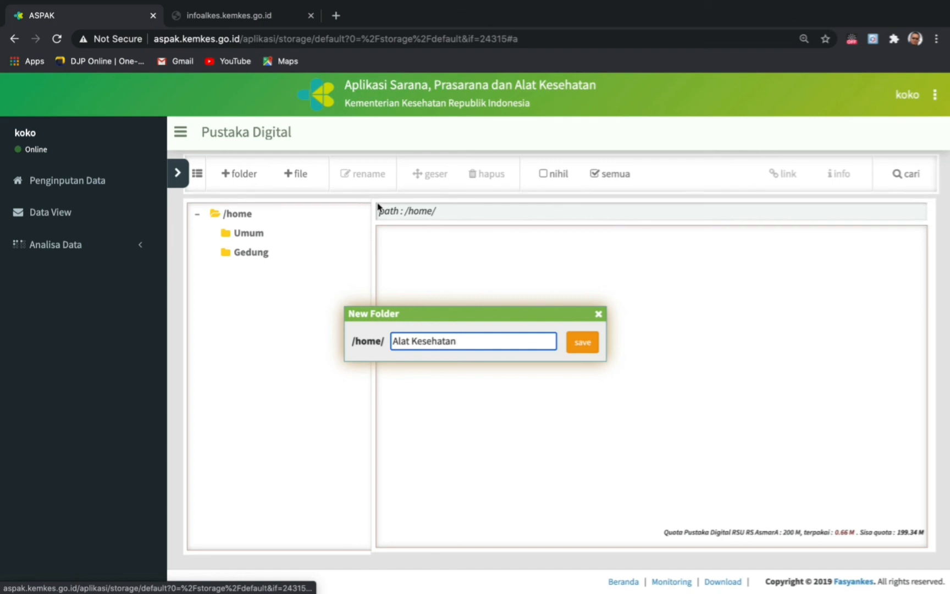
click(586, 347)
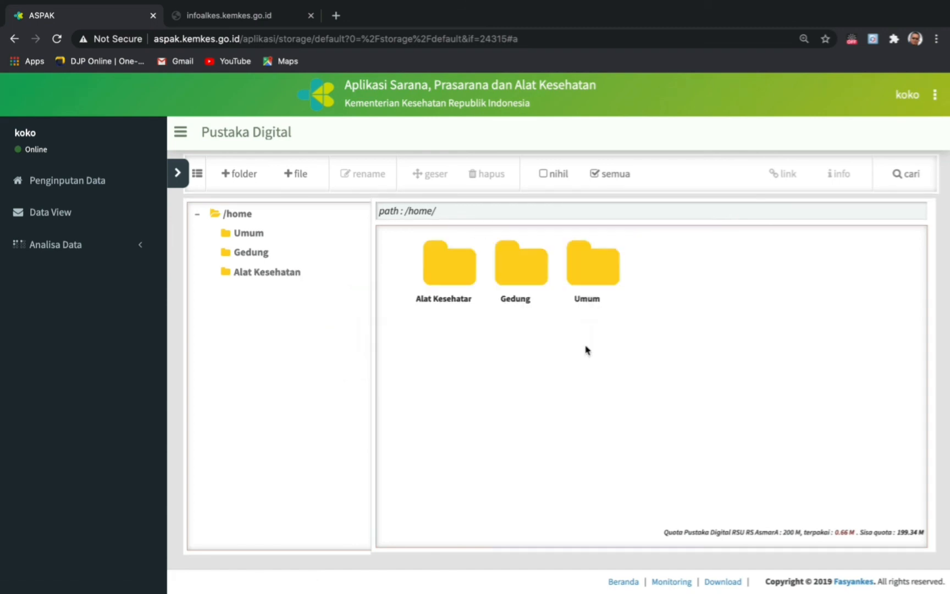
- Upload tensimeter.jpeg from Documents as an image file named Tensimeter
click(452, 279)
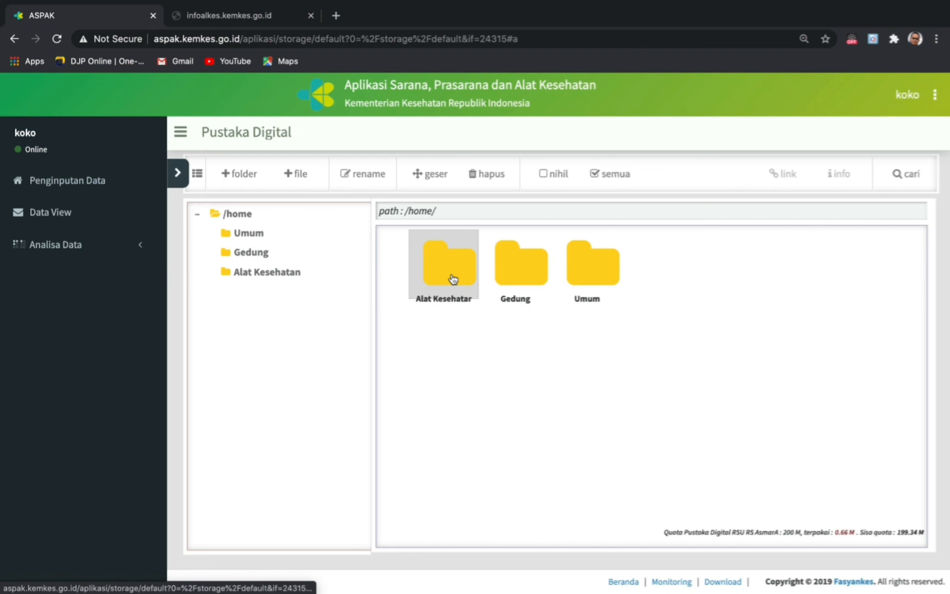
click(302, 176)
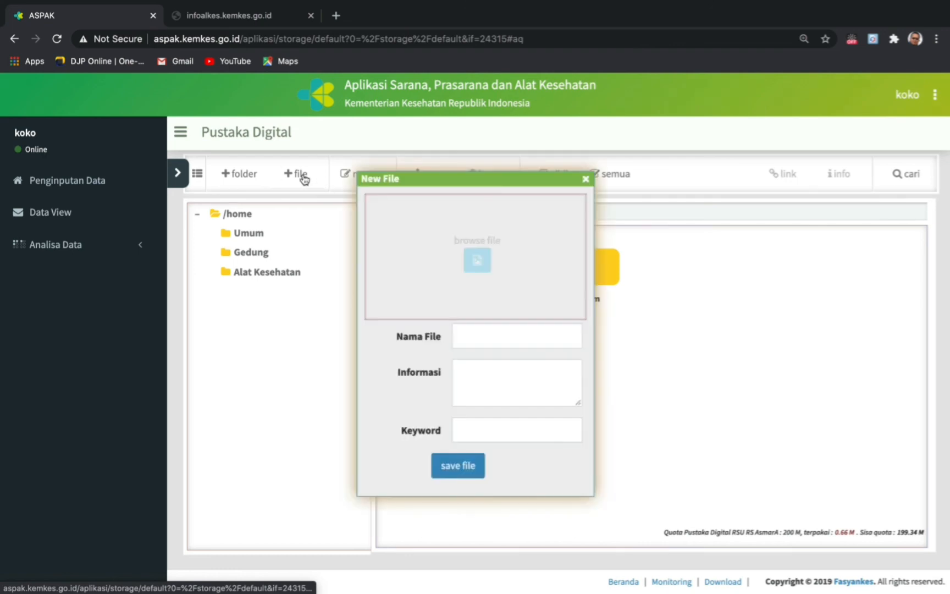
click(476, 264)
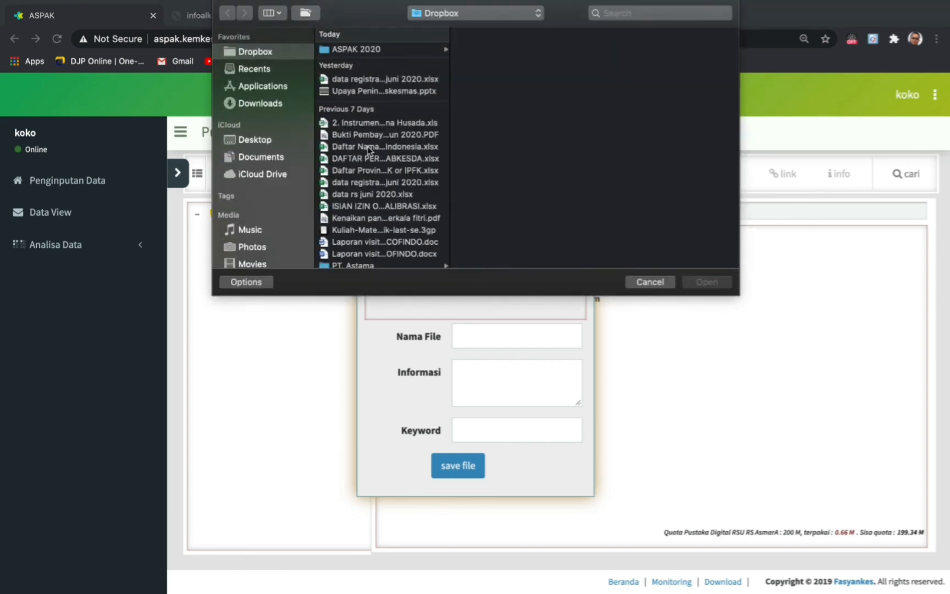
click(265, 160)
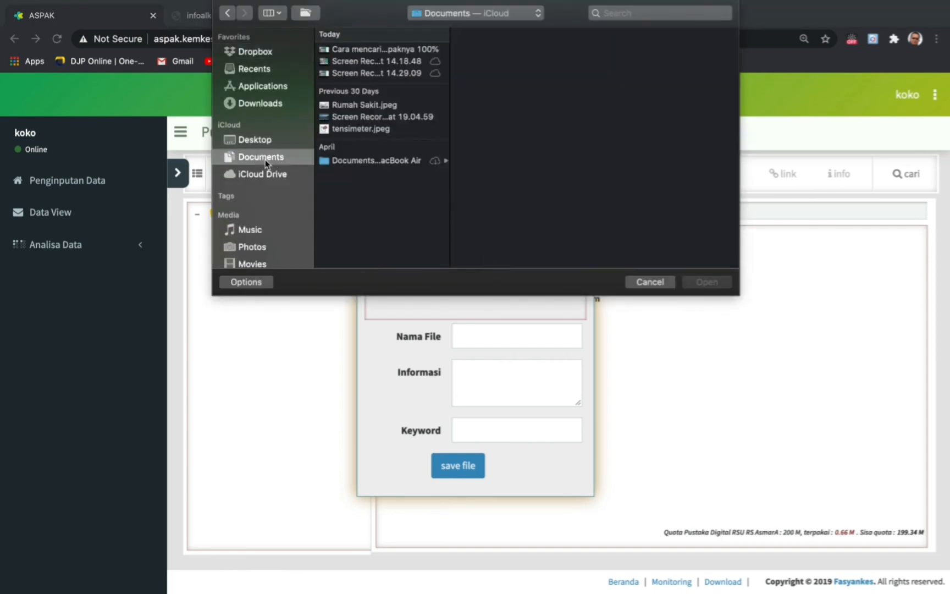
double_click(357, 129)
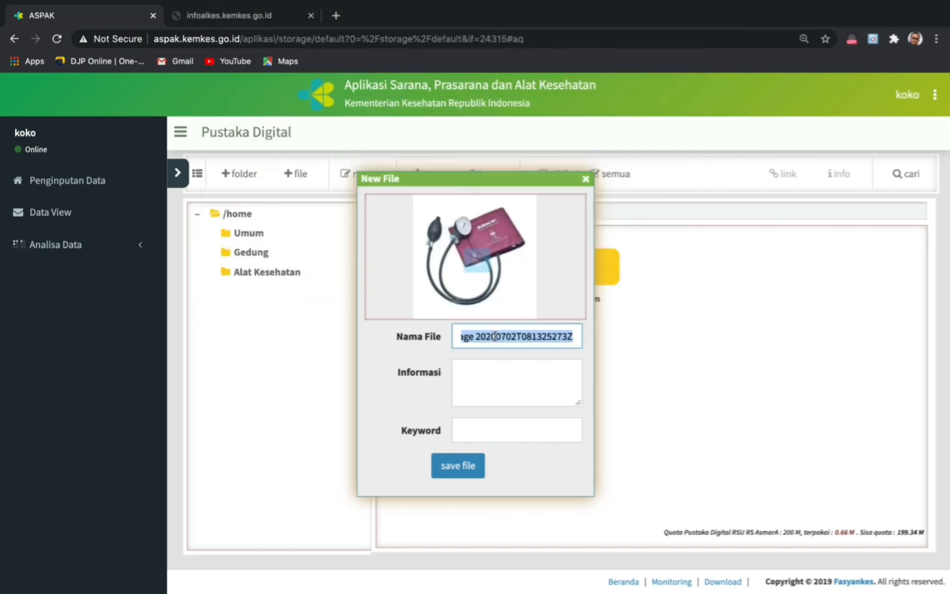
text(Tensimeter)
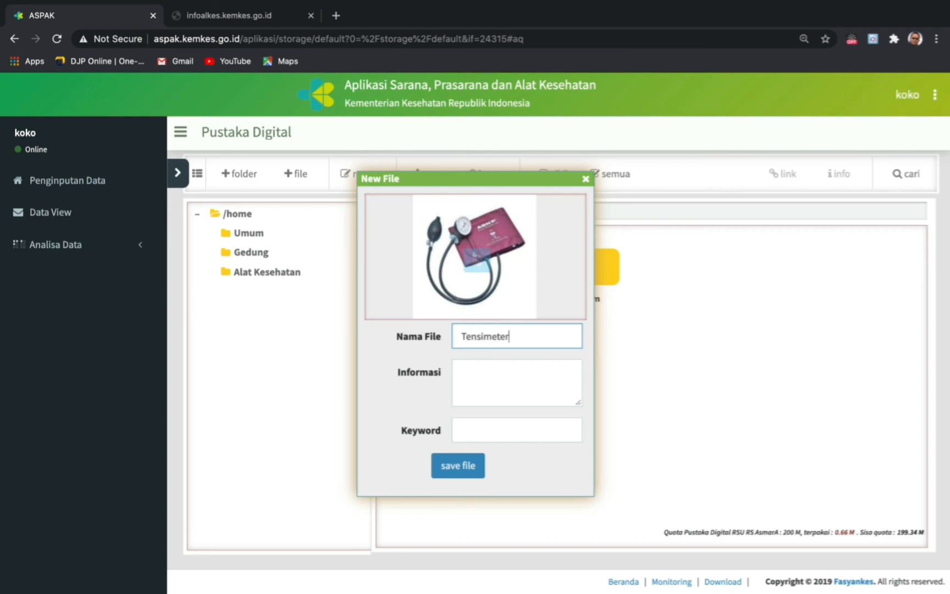
click(455, 470)
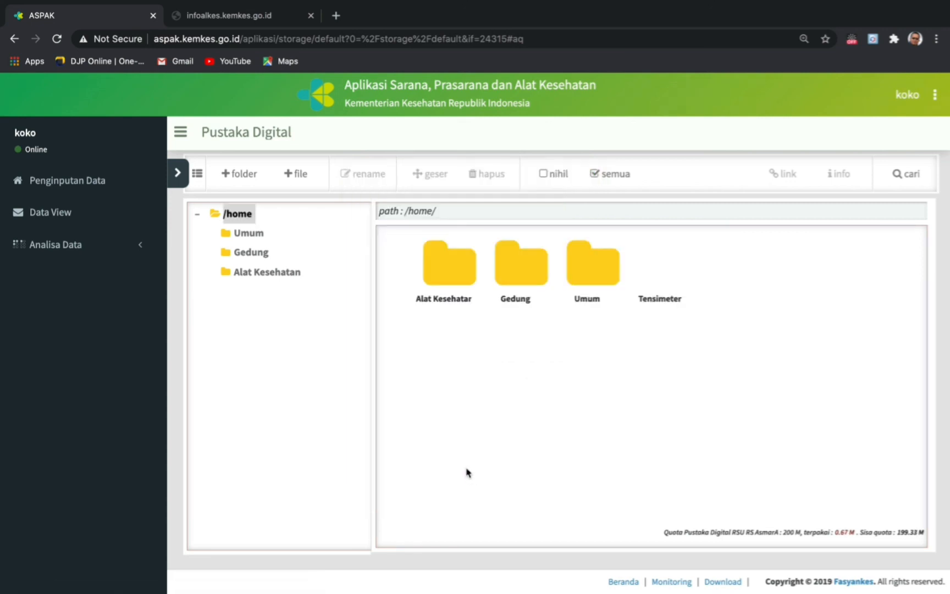
- Show the Tensimeter file's Informasi panel and copy its Link URL
right_click(662, 281)
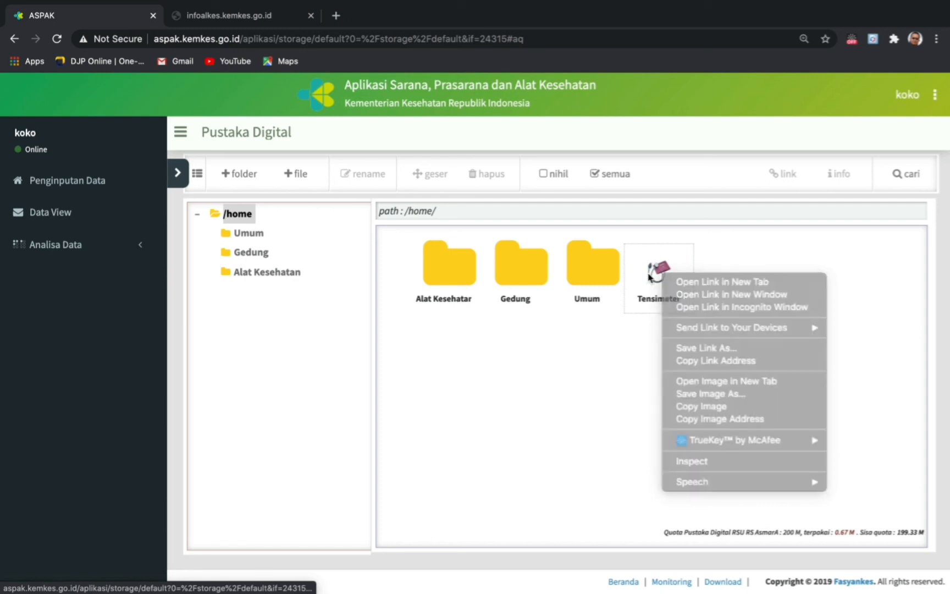
click(650, 276)
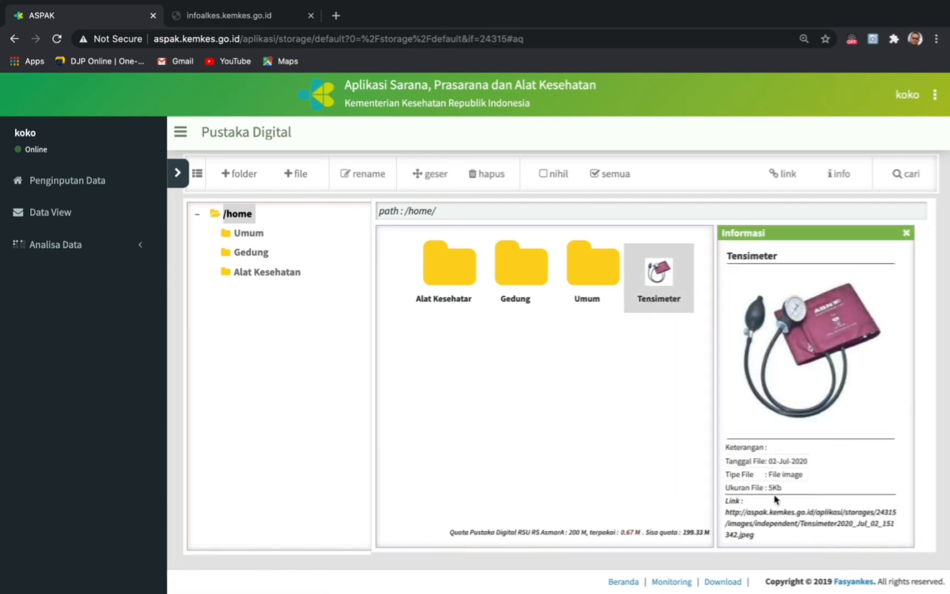
drag(725, 511, 767, 534)
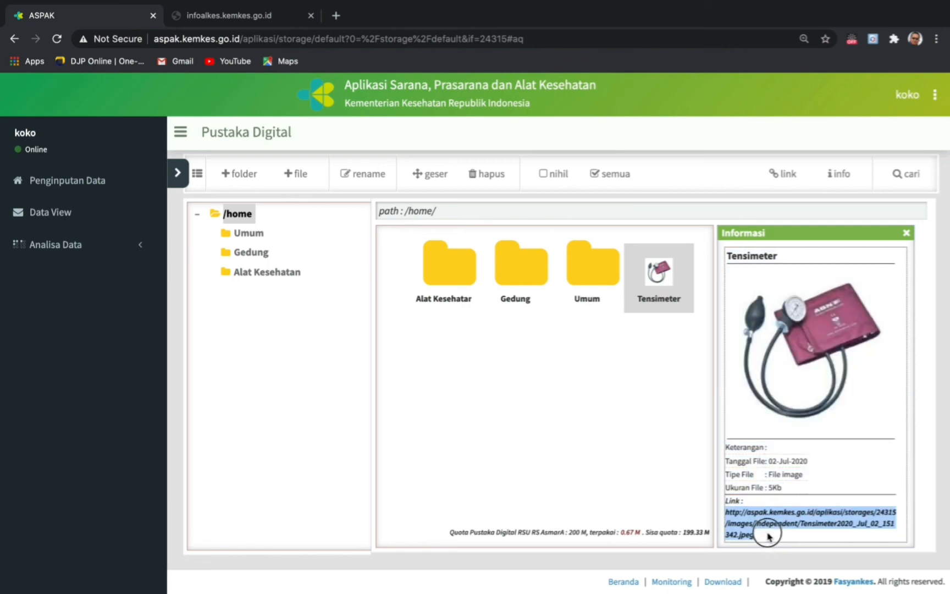
right_click(784, 517)
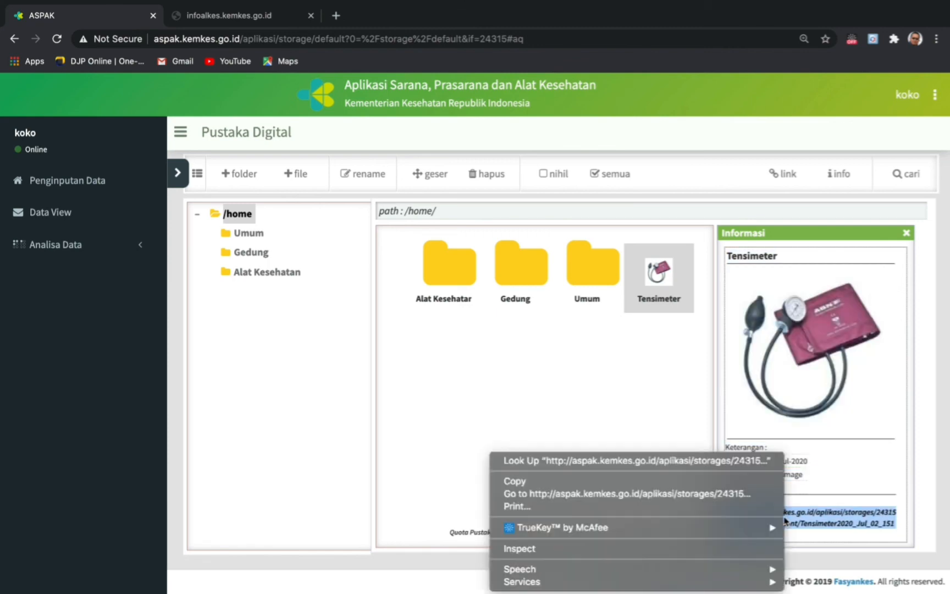
click(523, 482)
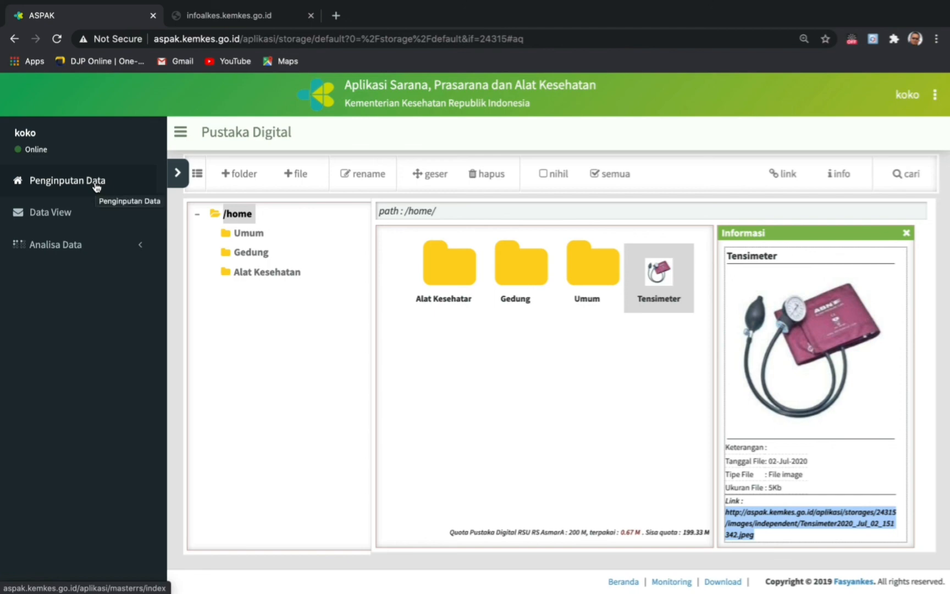
- Open the Tensimeter unit's edit form under Data Alat Kesehatan, Ruangan Klinik Spesialis Penyakit Dalam
click(178, 173)
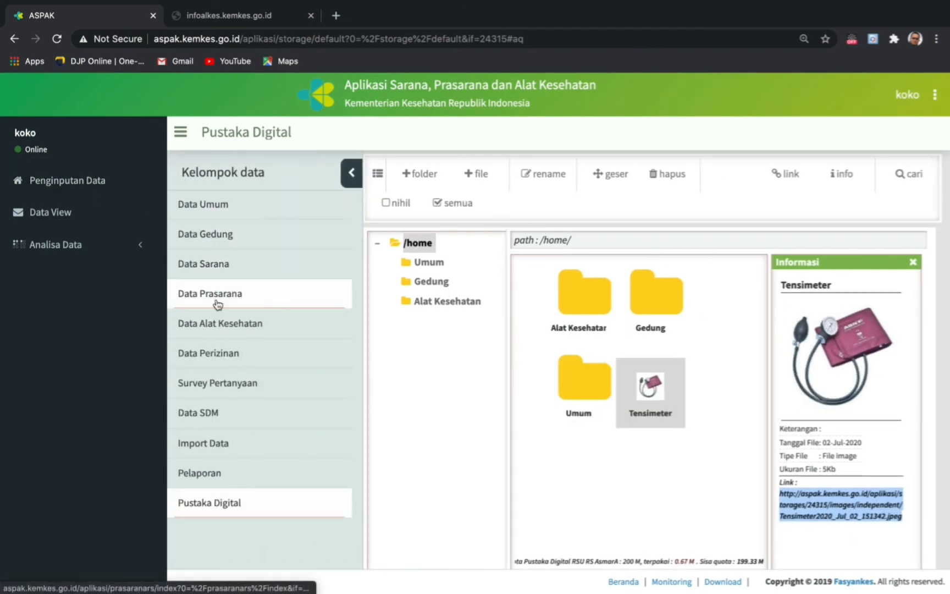
click(223, 328)
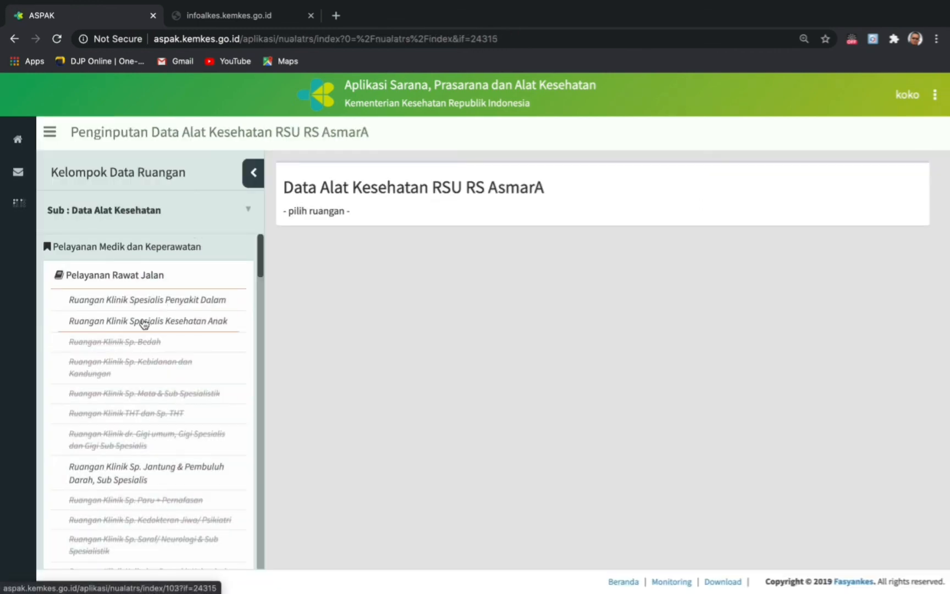
click(160, 306)
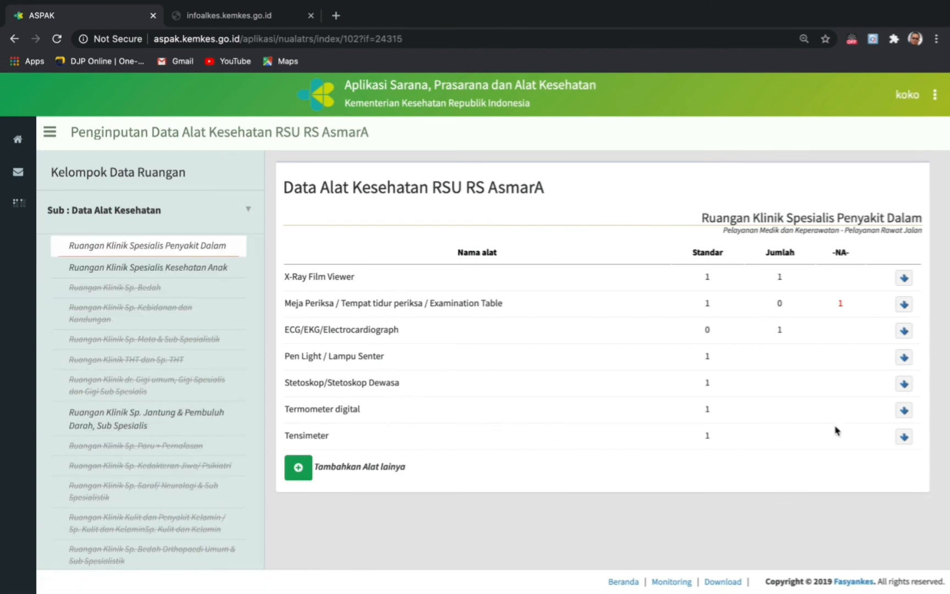
click(904, 437)
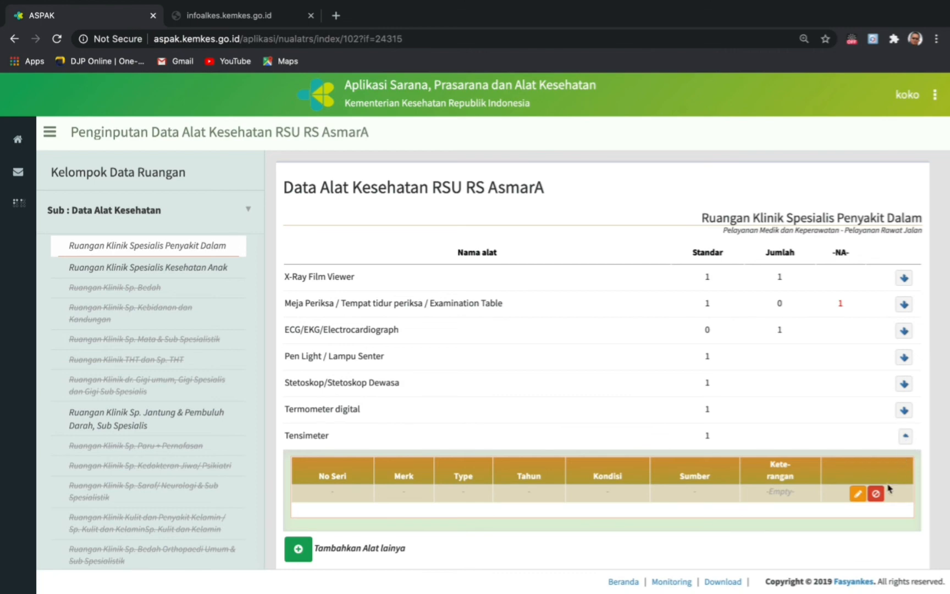
click(858, 494)
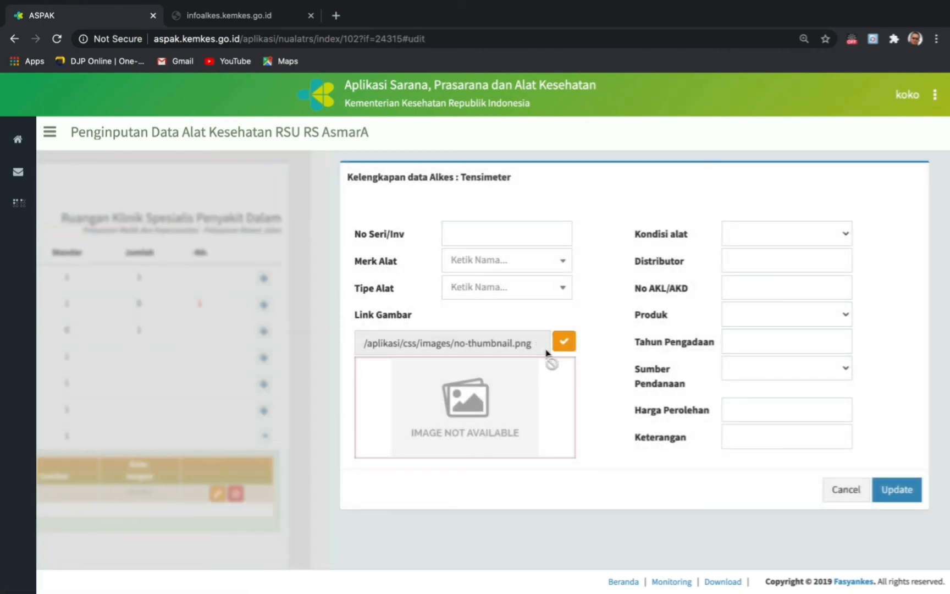
- Replace Link Gambar with the copied Tensimeter photo URL and enter serial number Sn-ts12
click(570, 343)
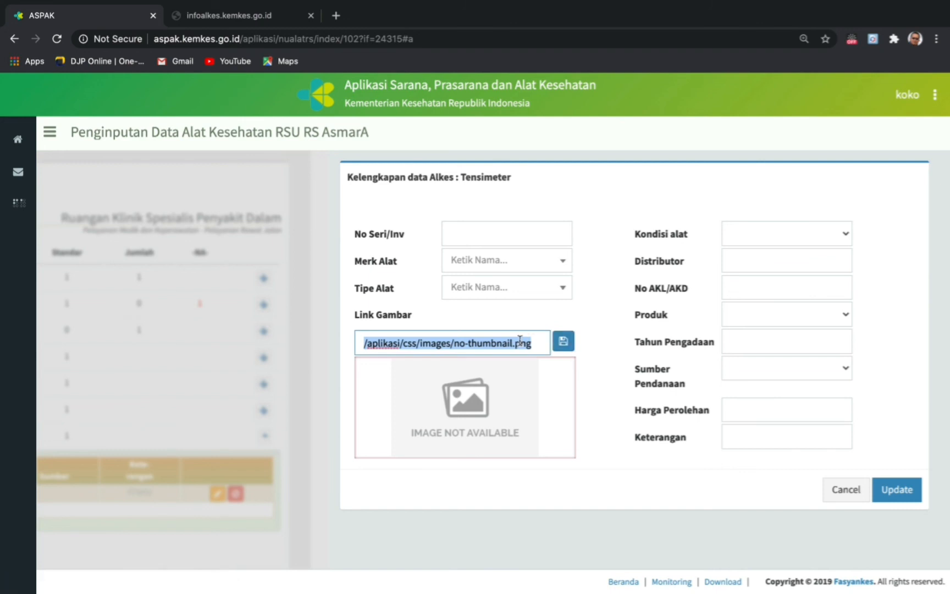
key(BackSpace)
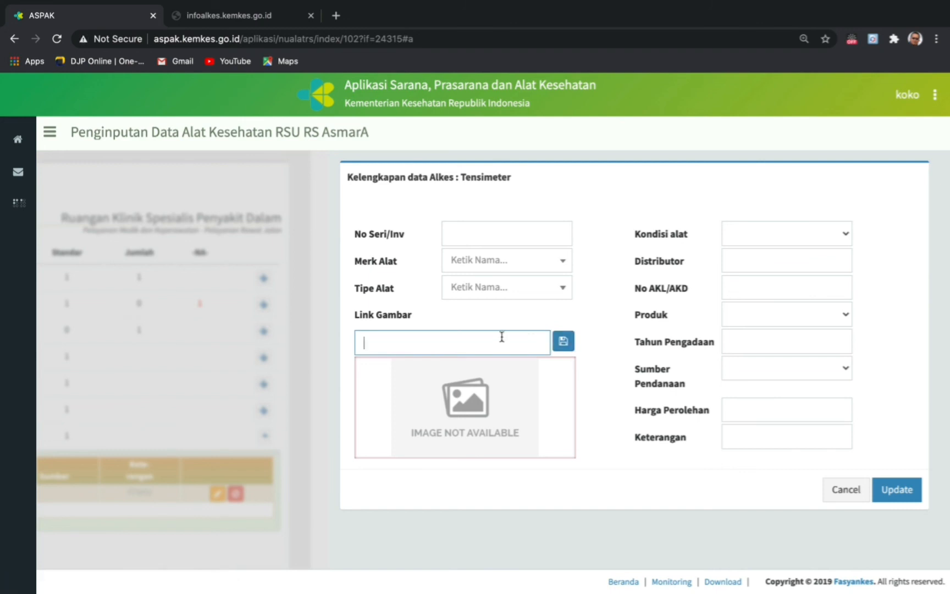
right_click(366, 344)
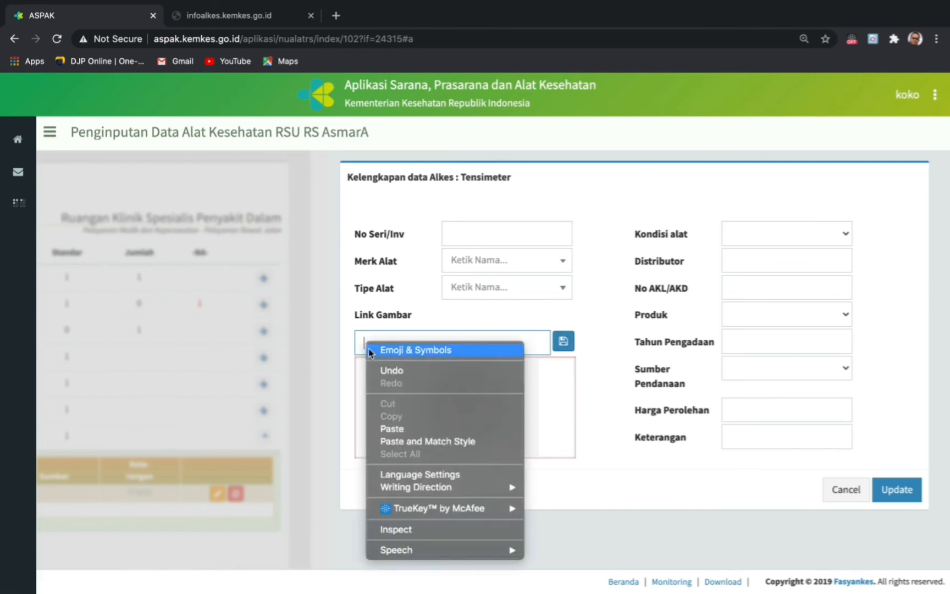
click(403, 429)
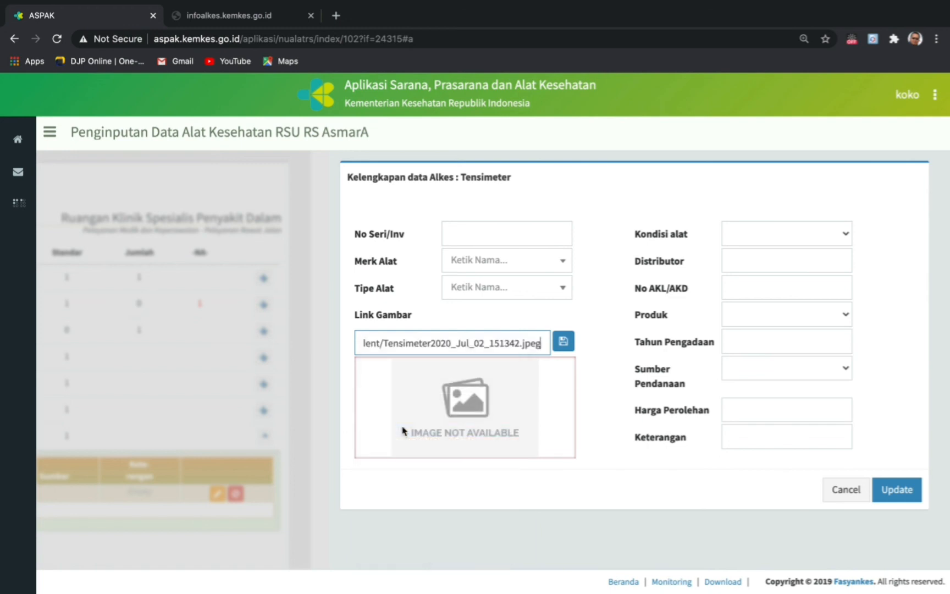
click(565, 347)
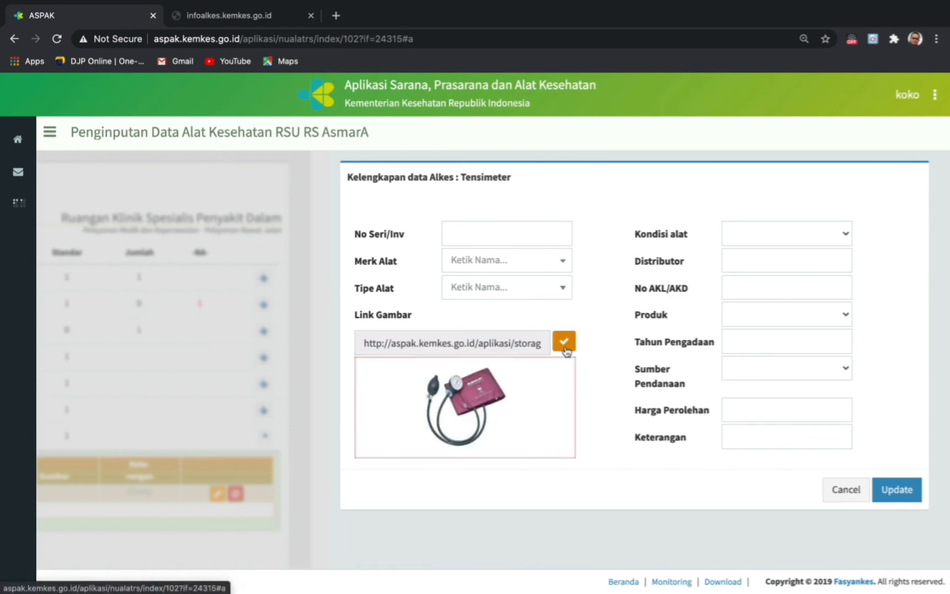
click(455, 230)
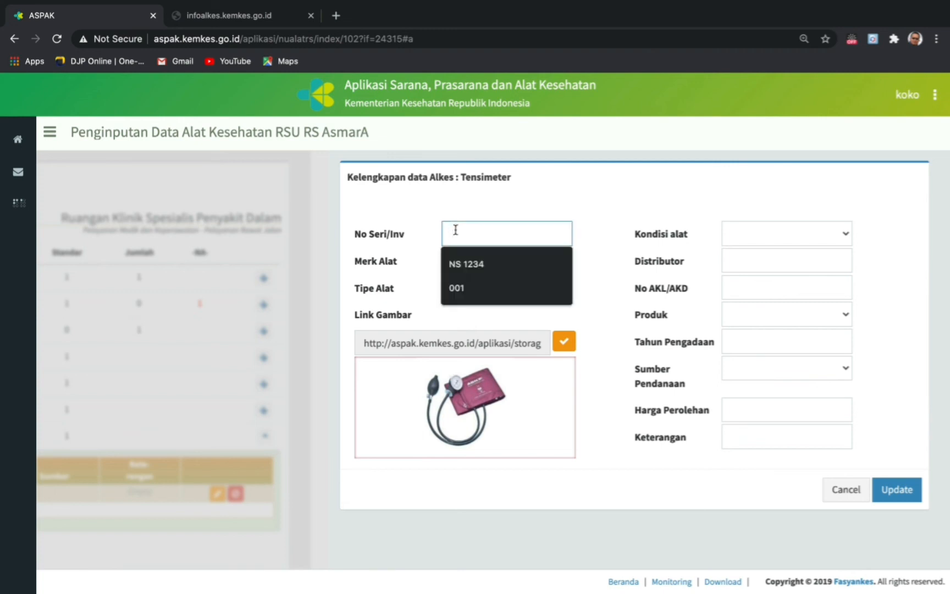
text(Sn-ts12)
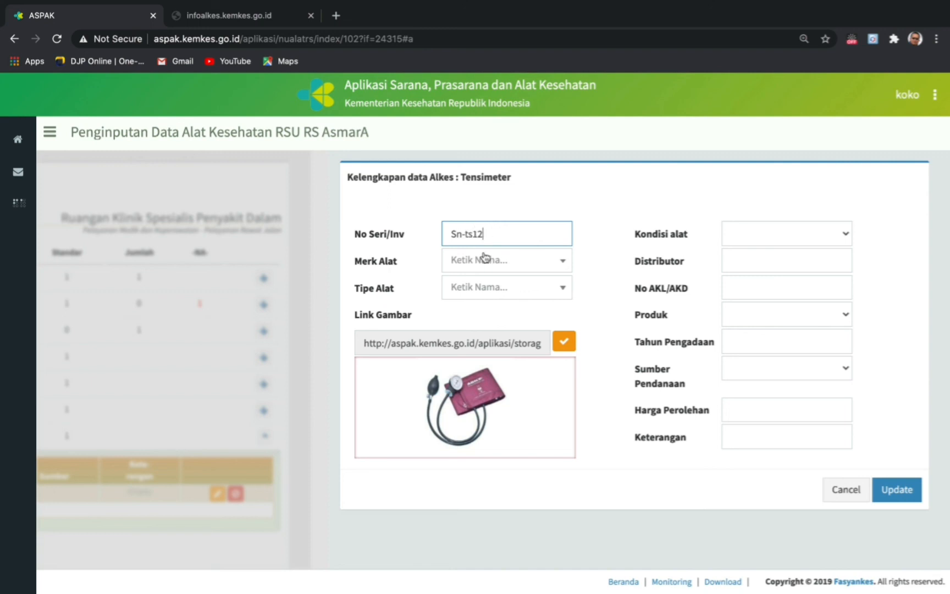
- Search Merk Alat for Abn and browse the listed ABN sphygmomanometer models
click(484, 259)
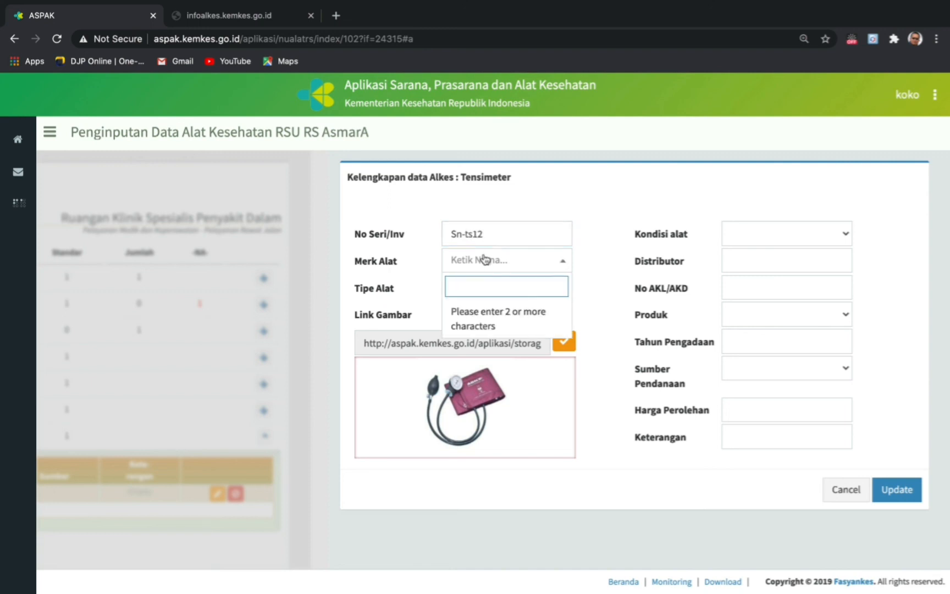
text(Abn)
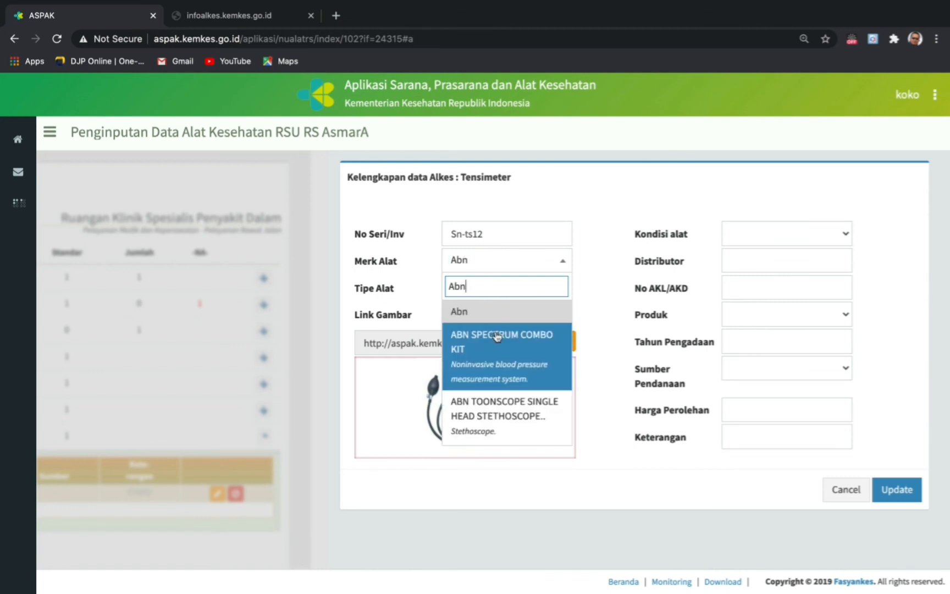
scroll(499, 354, down, 2)
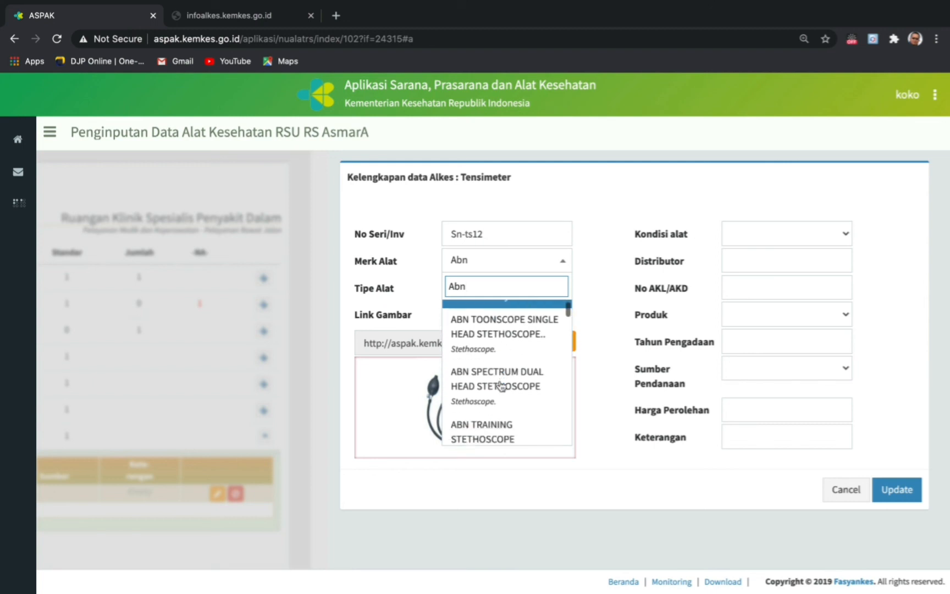
scroll(500, 361, down, 3)
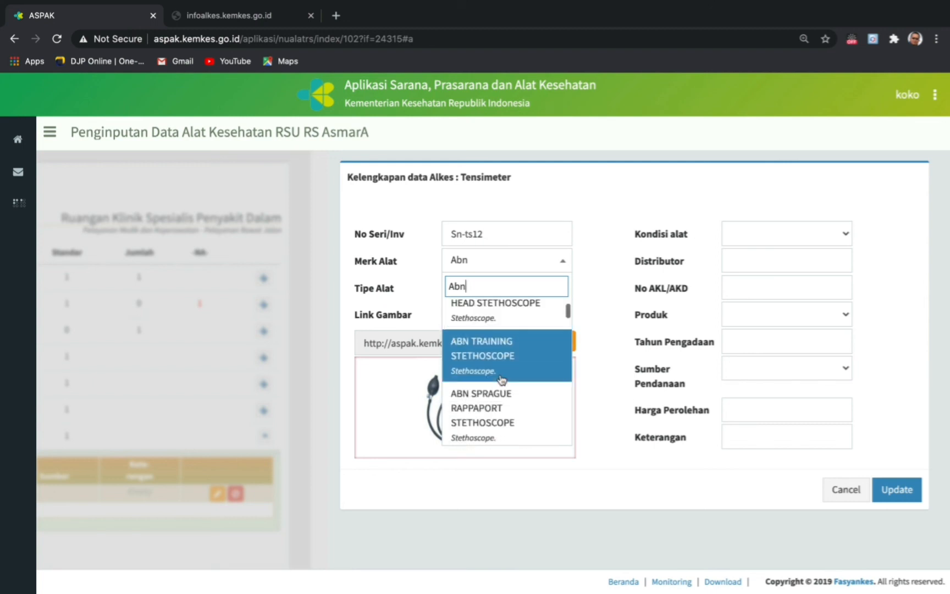
scroll(501, 380, down, 2)
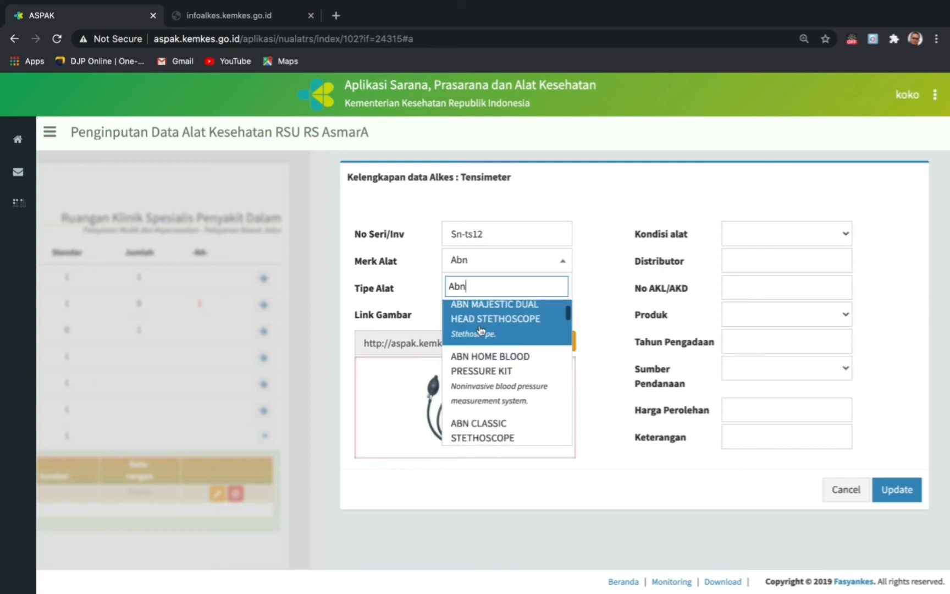
scroll(507, 390, down, 1)
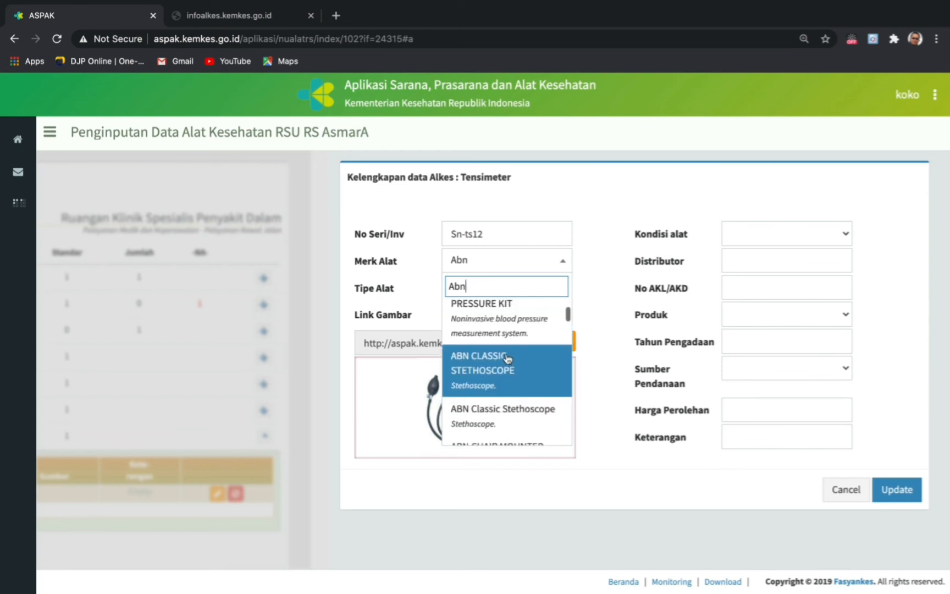
scroll(507, 380, down, 3)
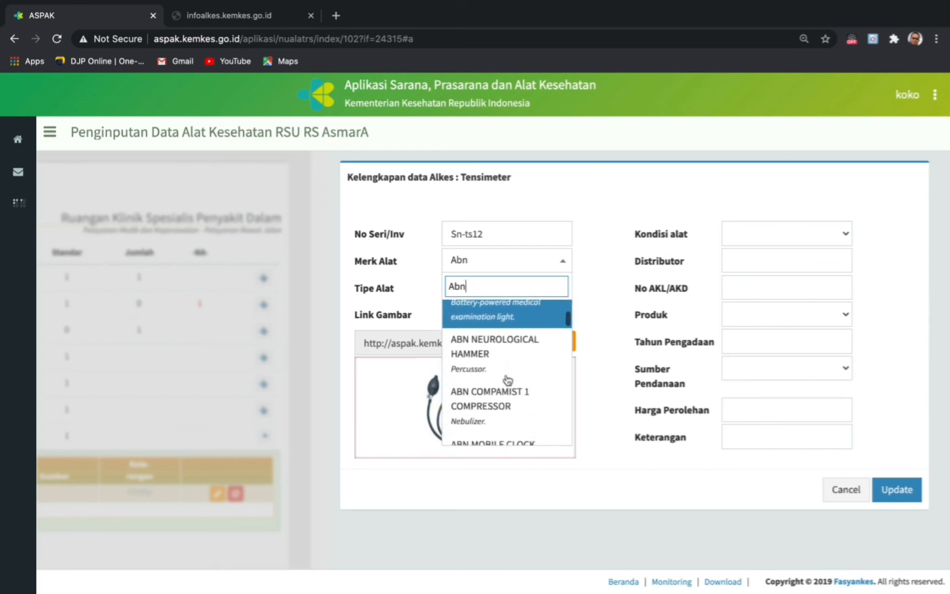
scroll(505, 413, down, 1)
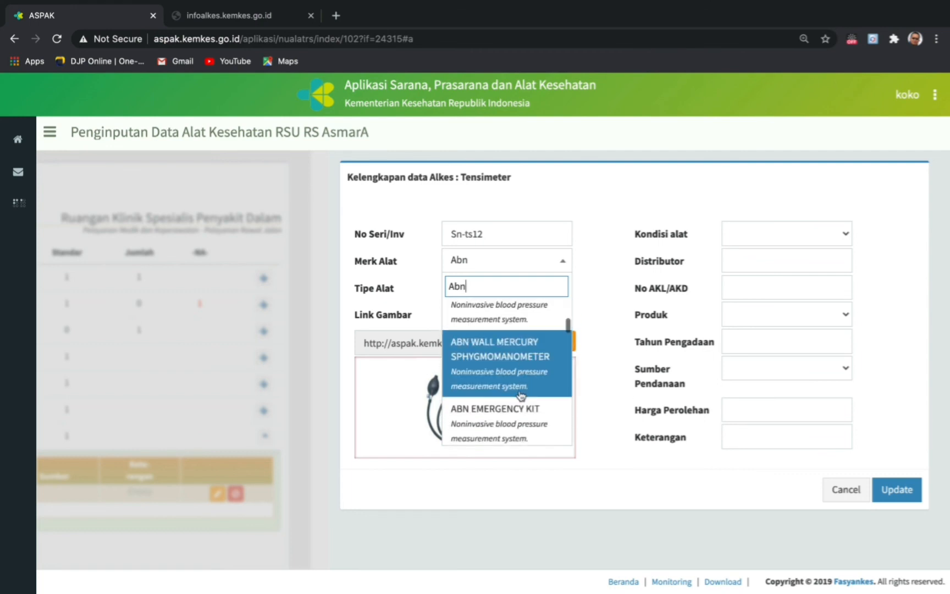
scroll(520, 395, down, 2)
scroll(512, 369, down, 2)
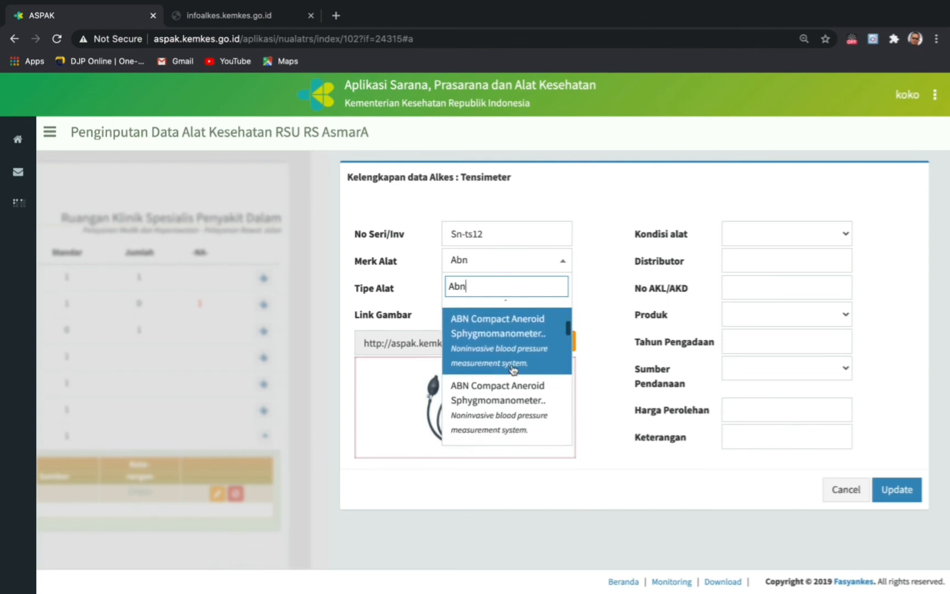
scroll(513, 369, down, 3)
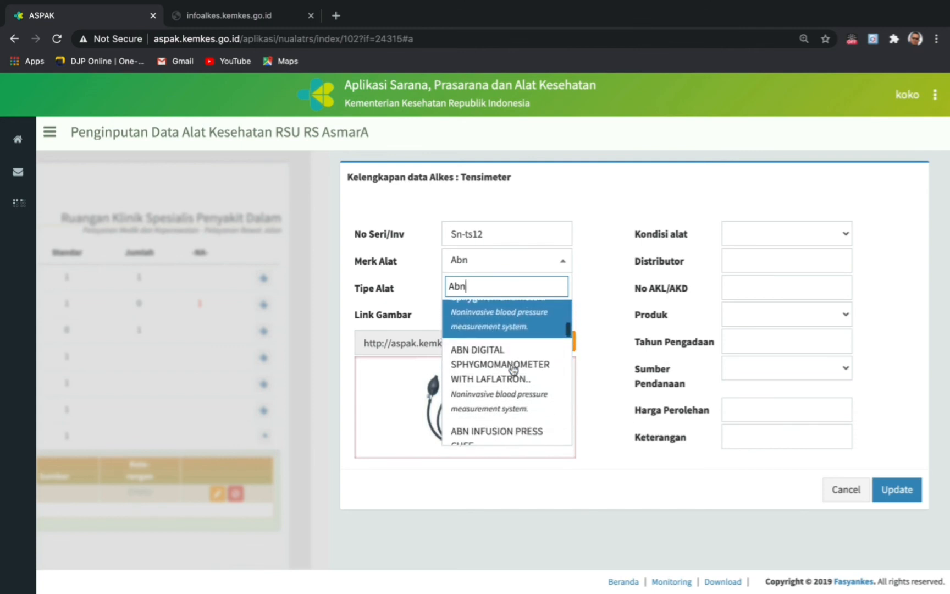
scroll(510, 368, down, 3)
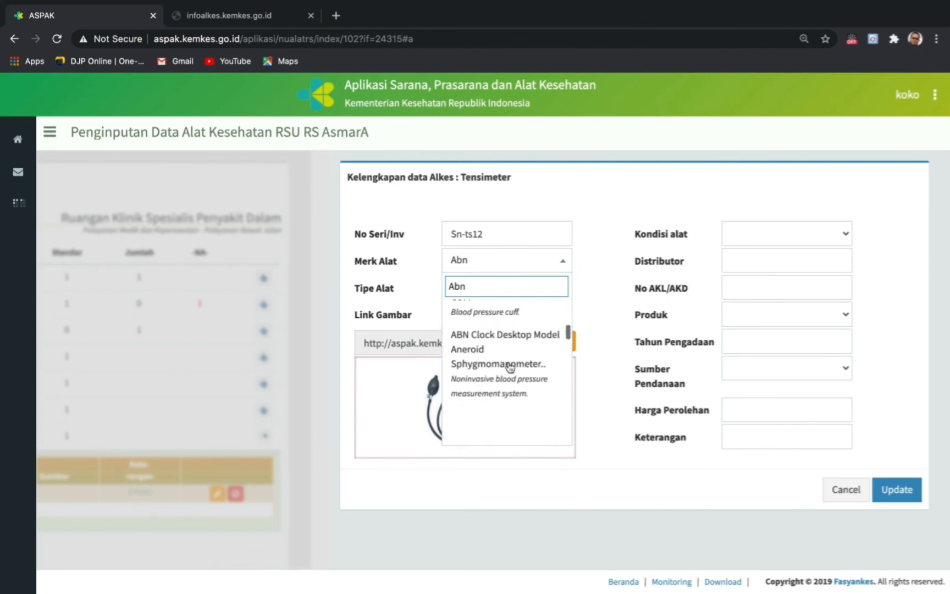
scroll(511, 367, down, 2)
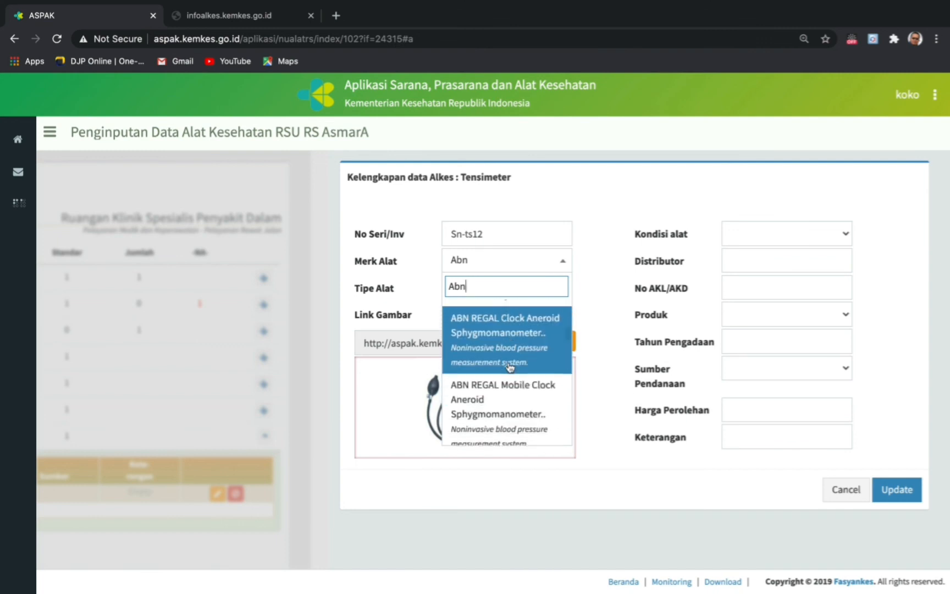
scroll(510, 368, up, 2)
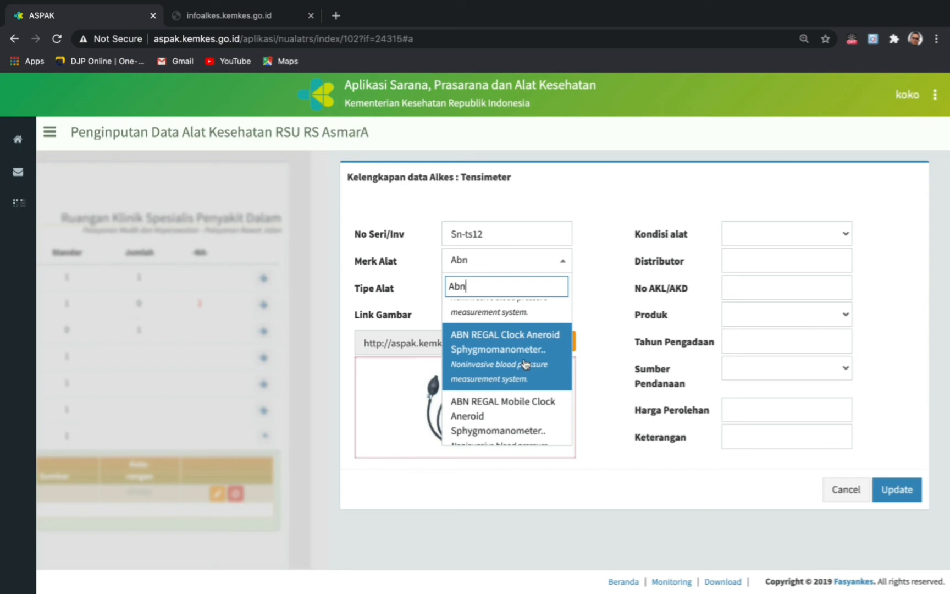
- Set brand ABN REGAL Clock Aneroid, type Desktop AS-081R-D/Adult, and condition Baik
click(526, 364)
click(543, 290)
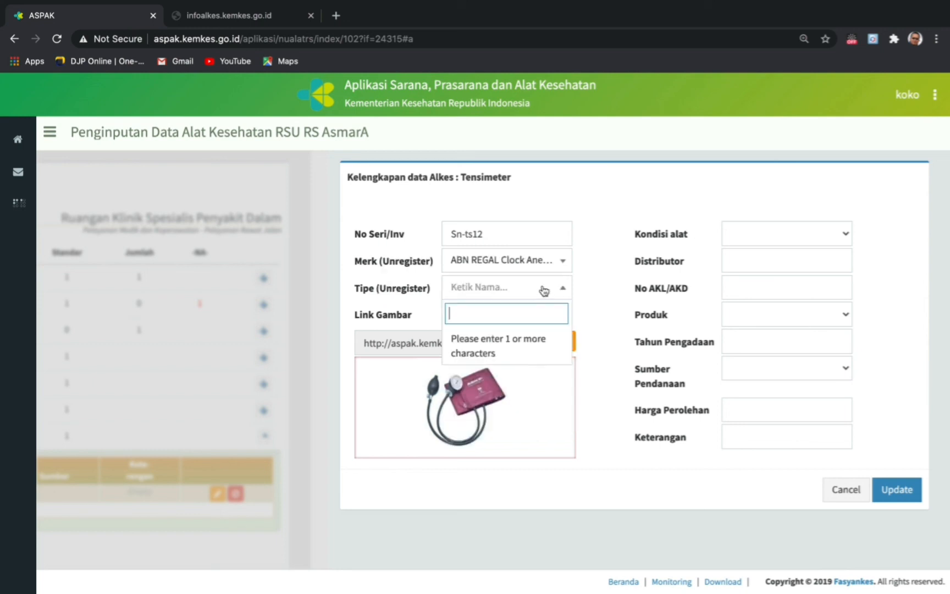
text(kd)
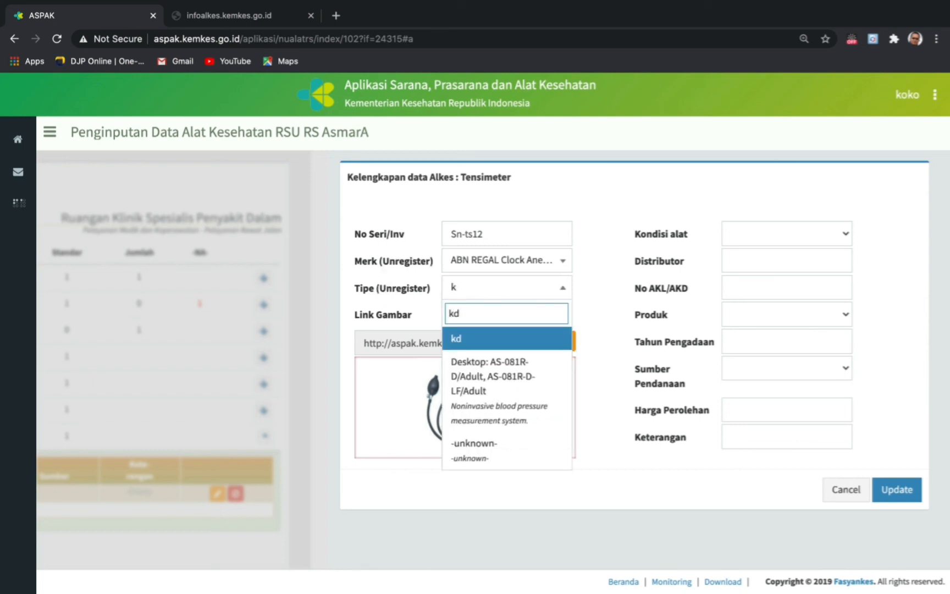
click(493, 407)
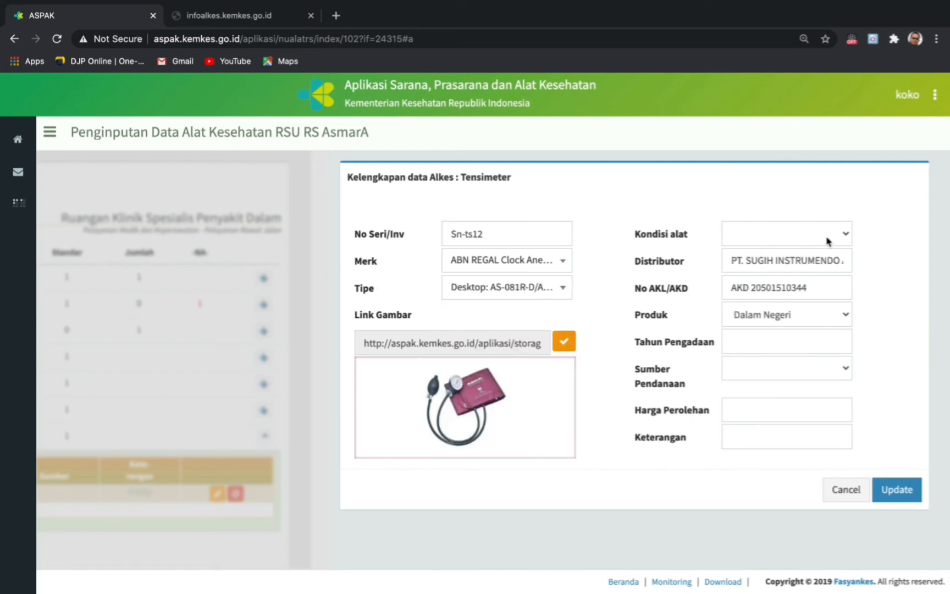
click(843, 238)
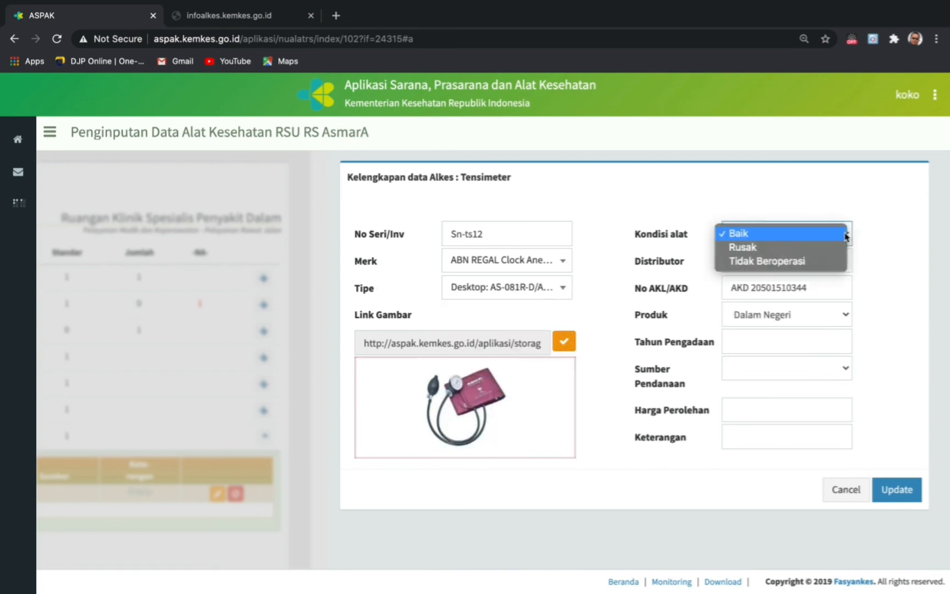
click(763, 235)
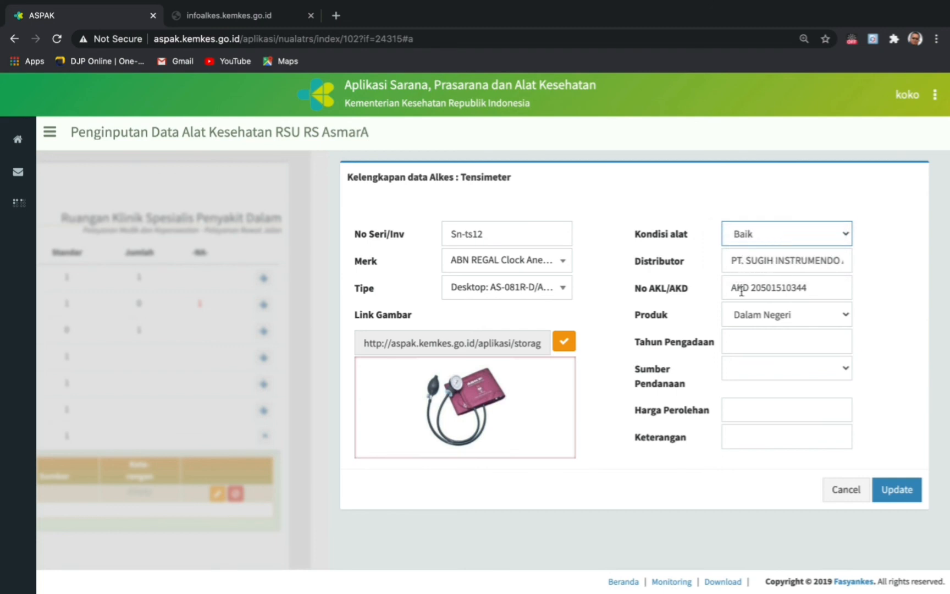
- Enter procurement year 2020, APBD funding and price 1,500,000, then update the record
click(747, 342)
text(2020)
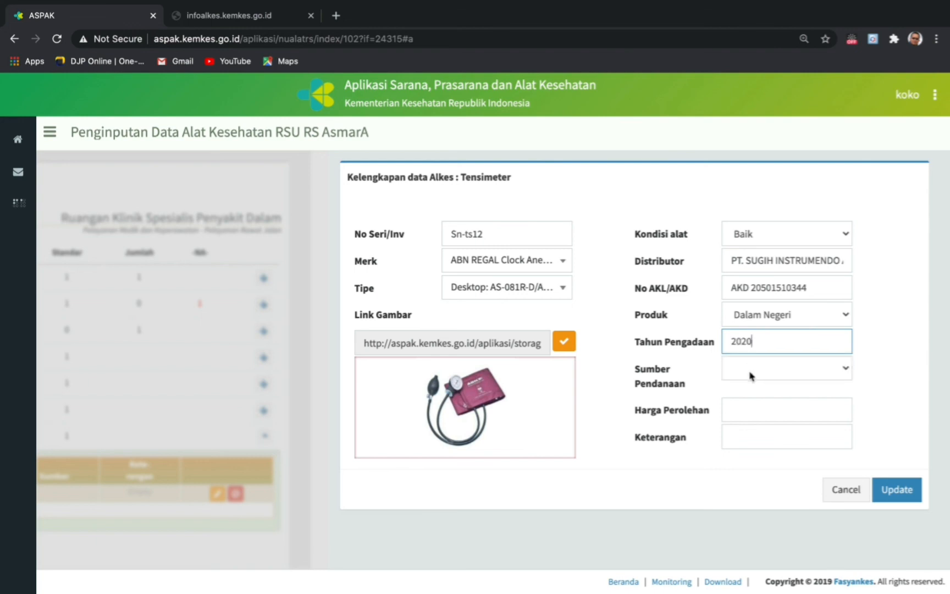
click(751, 376)
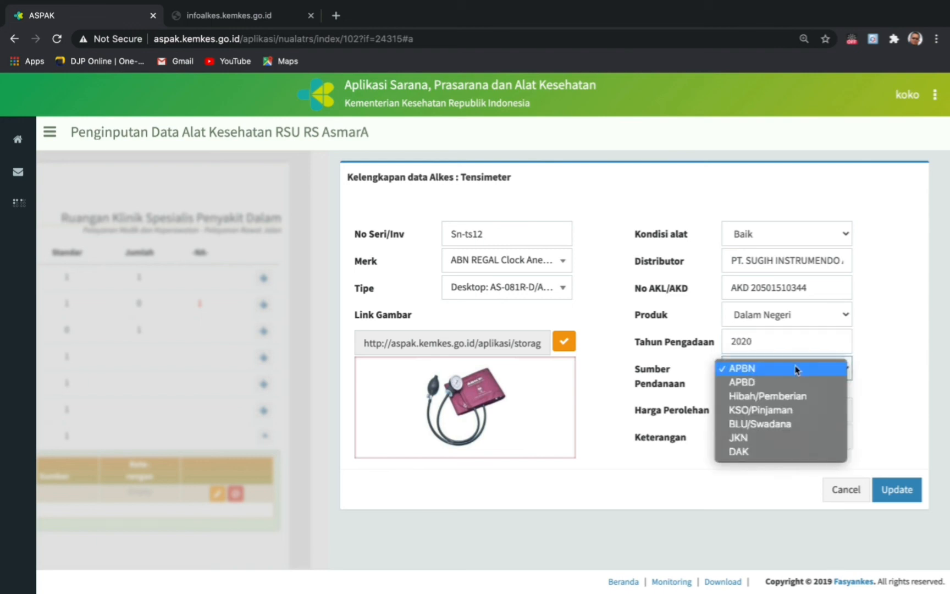
click(753, 381)
click(752, 407)
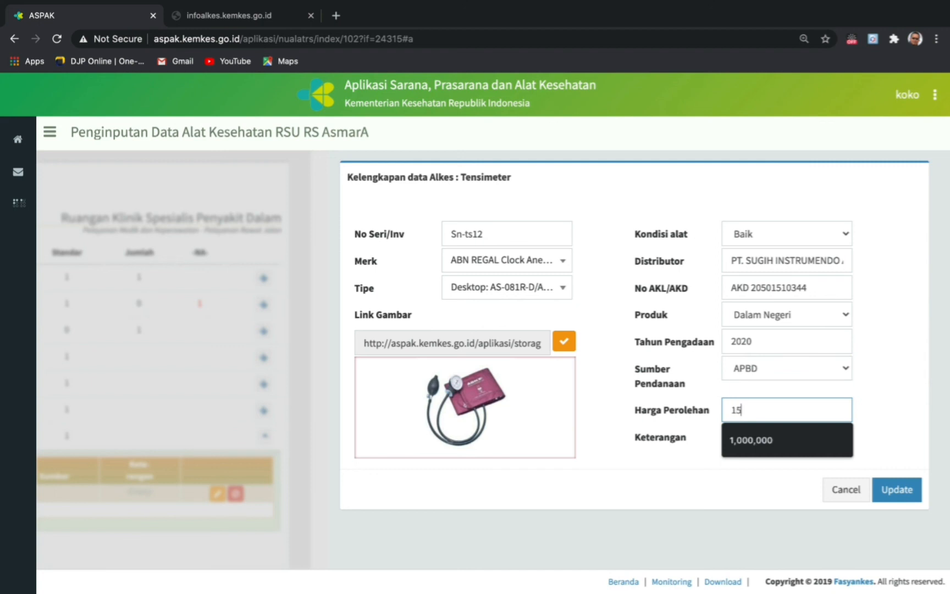
text(1,500,000)
click(880, 407)
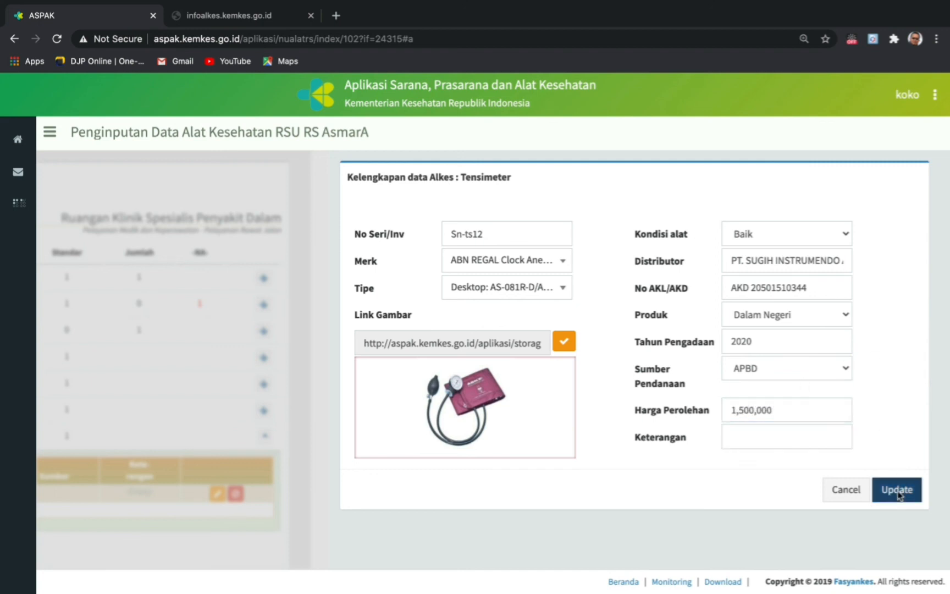
click(896, 488)
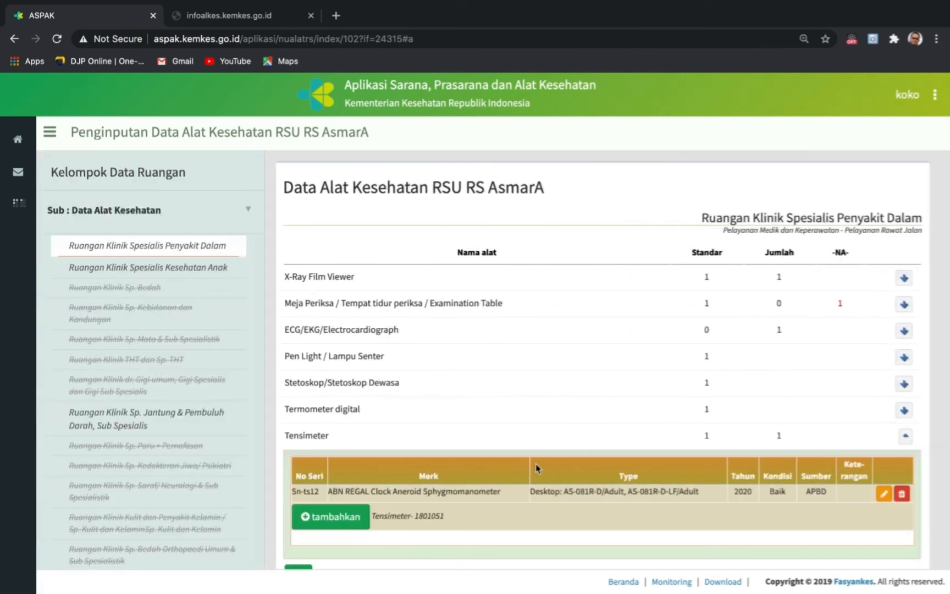
- Collapse the Tensimeter detail rows and expand the left navigation sidebar
scroll(459, 454, down, 1)
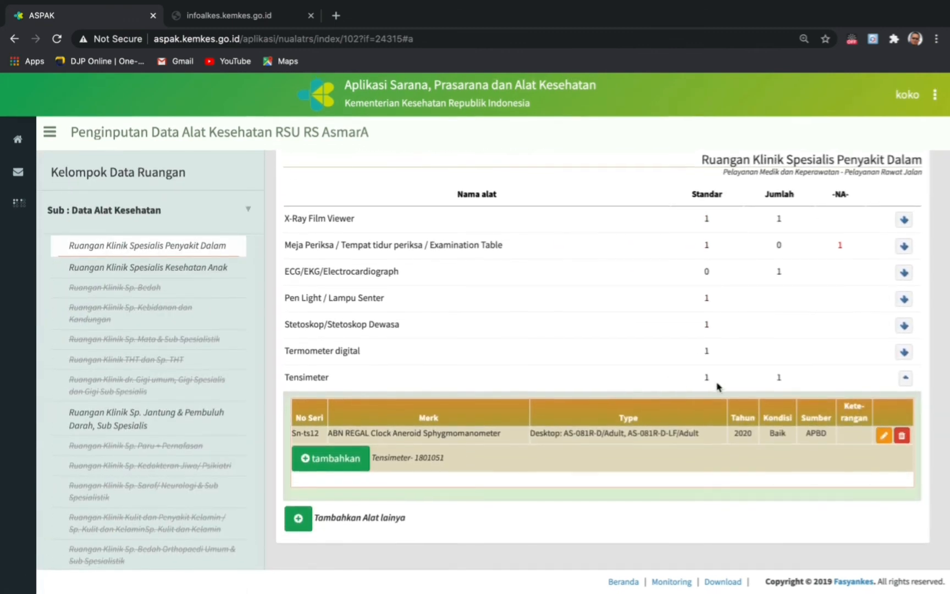
click(905, 379)
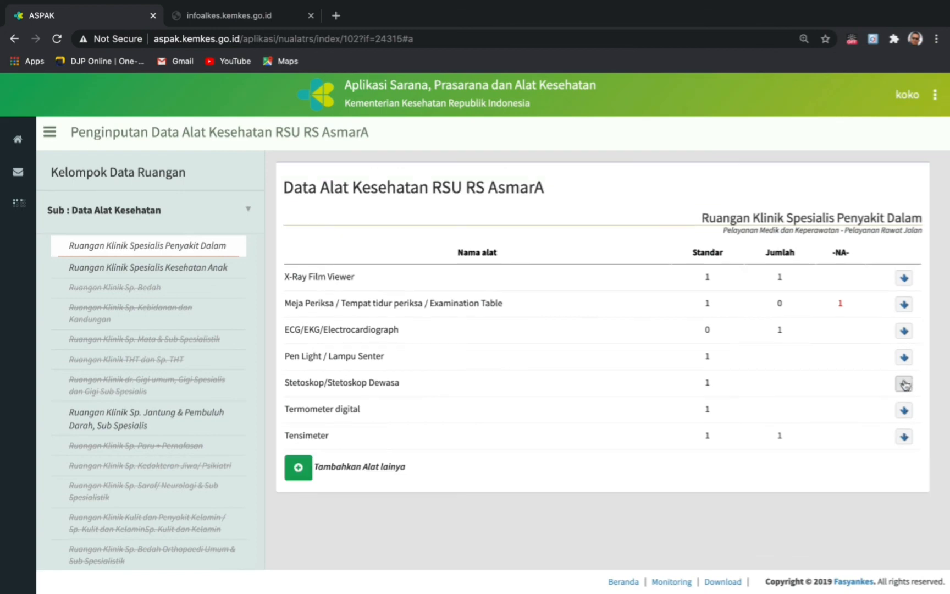
click(253, 212)
scroll(131, 402, down, 2)
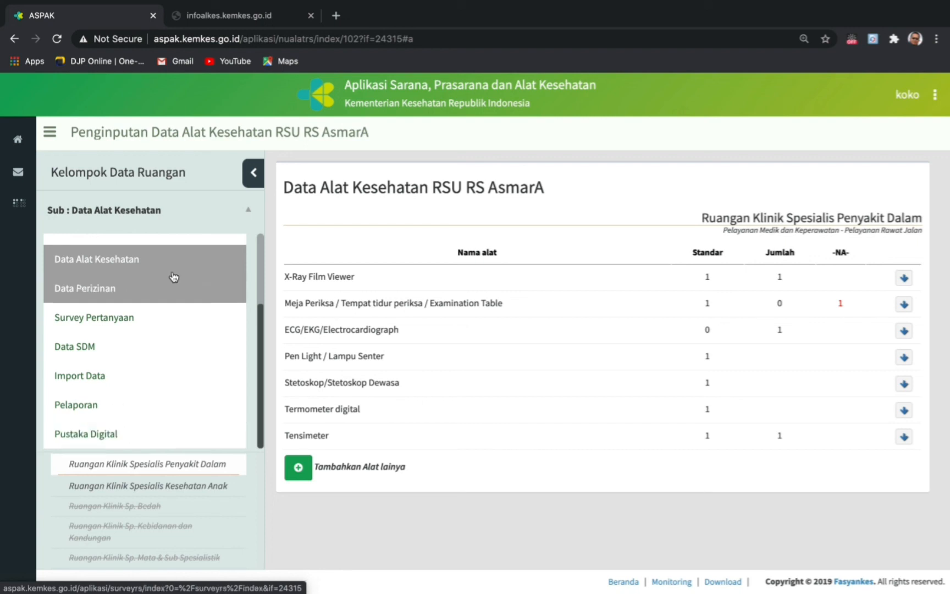
click(159, 212)
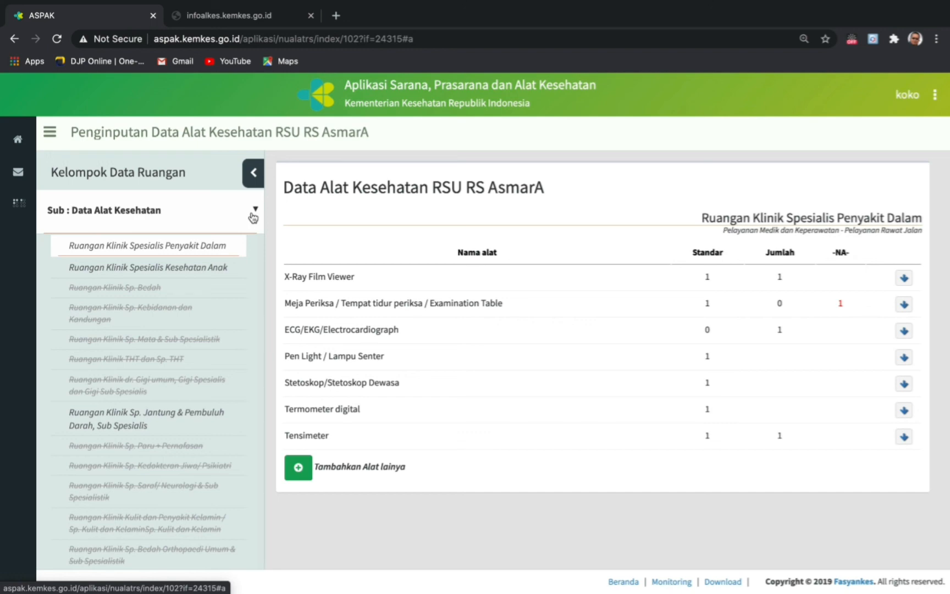
mouse_move(17, 180)
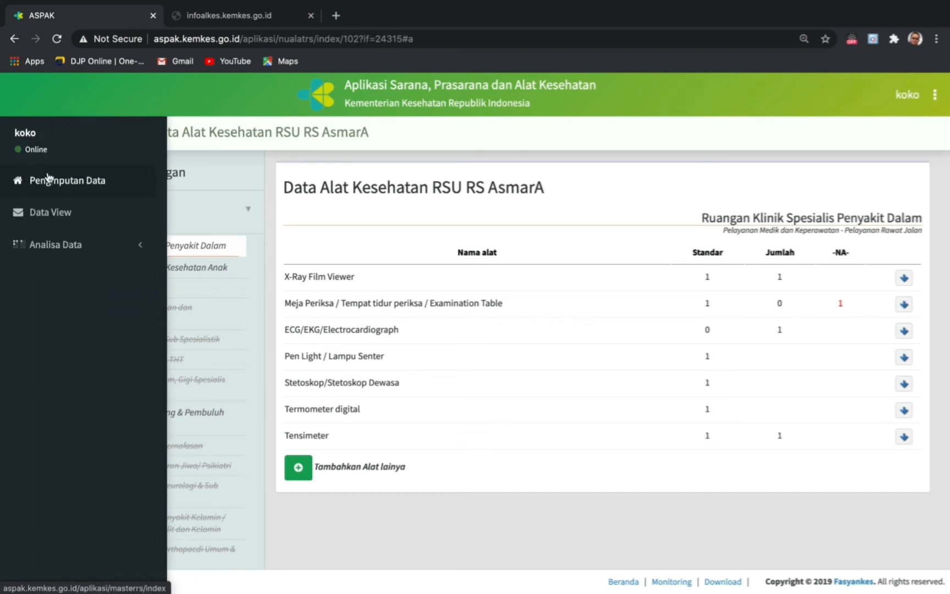
- Open Data View for RSU RS AsmarA and show the 2020 Kegiatan Kalibrasi table
click(51, 214)
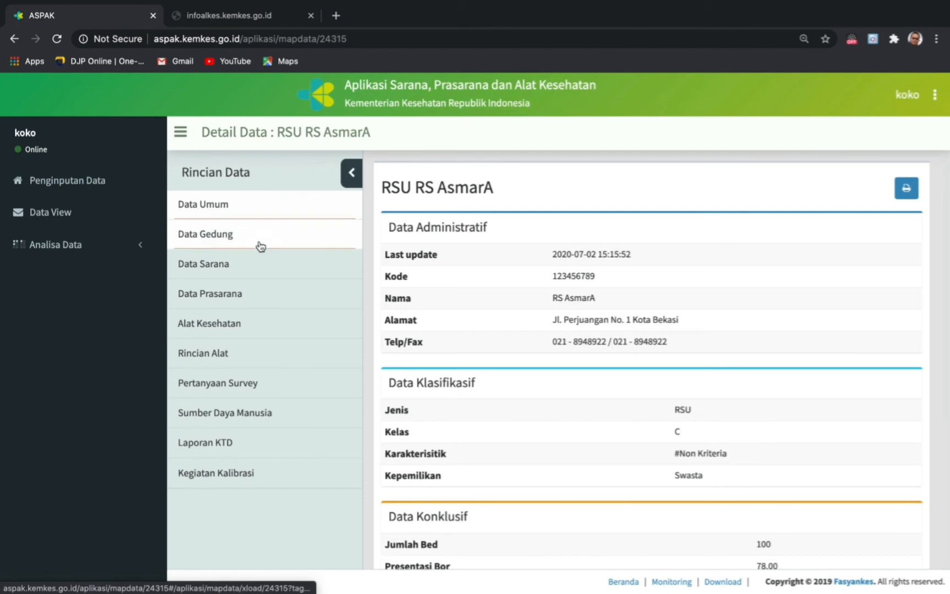
click(226, 483)
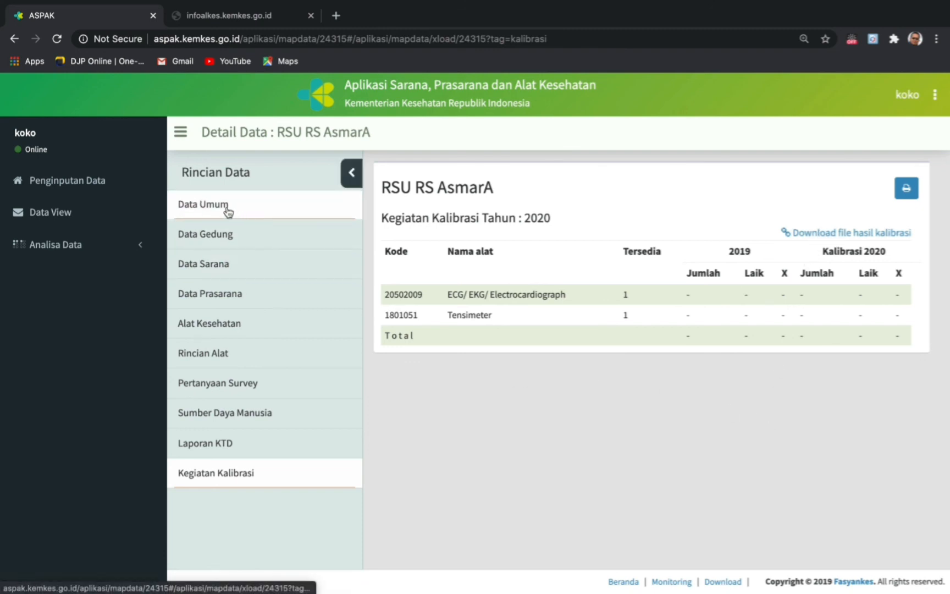
- Print the Kegiatan Kalibrasi report to a PDF named ASPAK on the Desktop
click(914, 197)
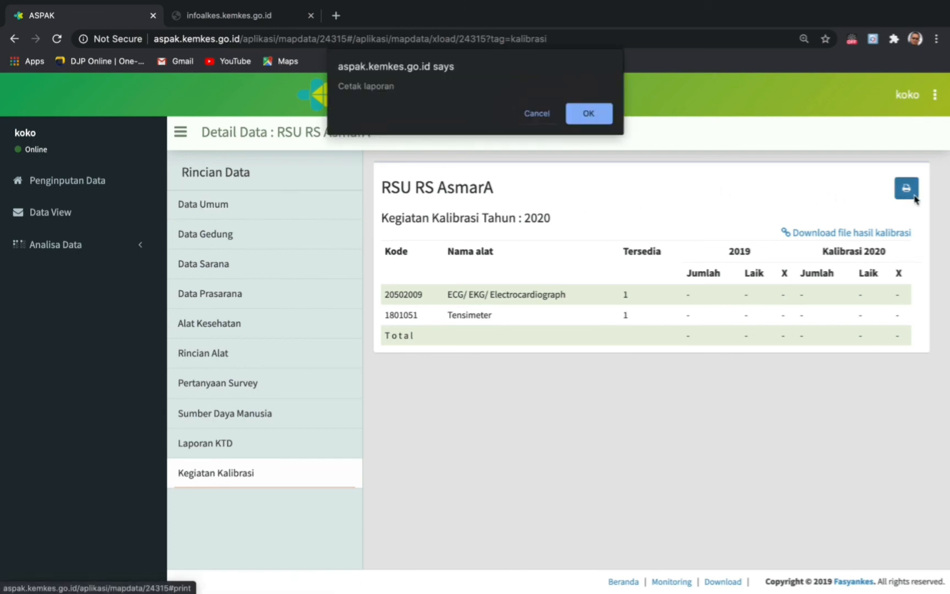
click(587, 114)
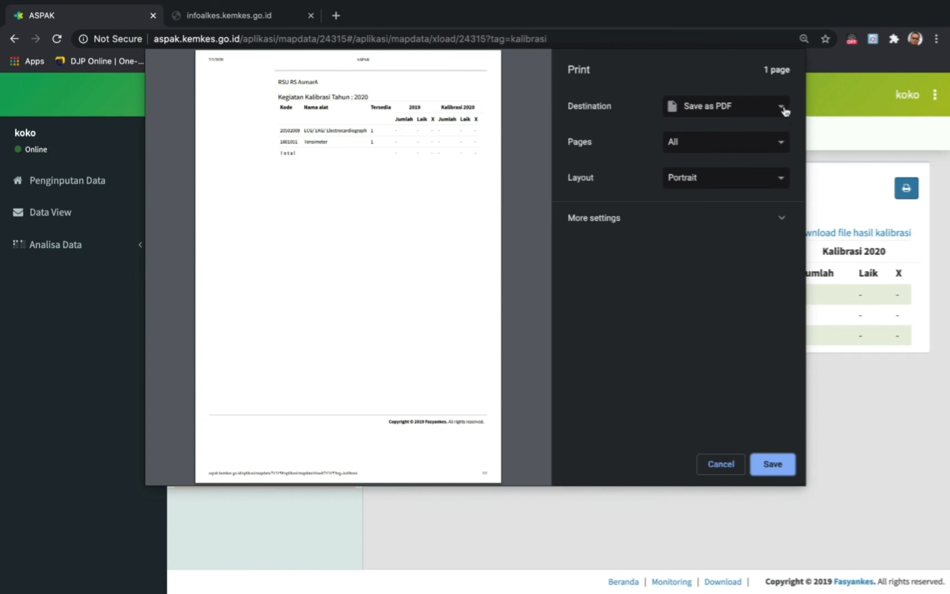
click(772, 463)
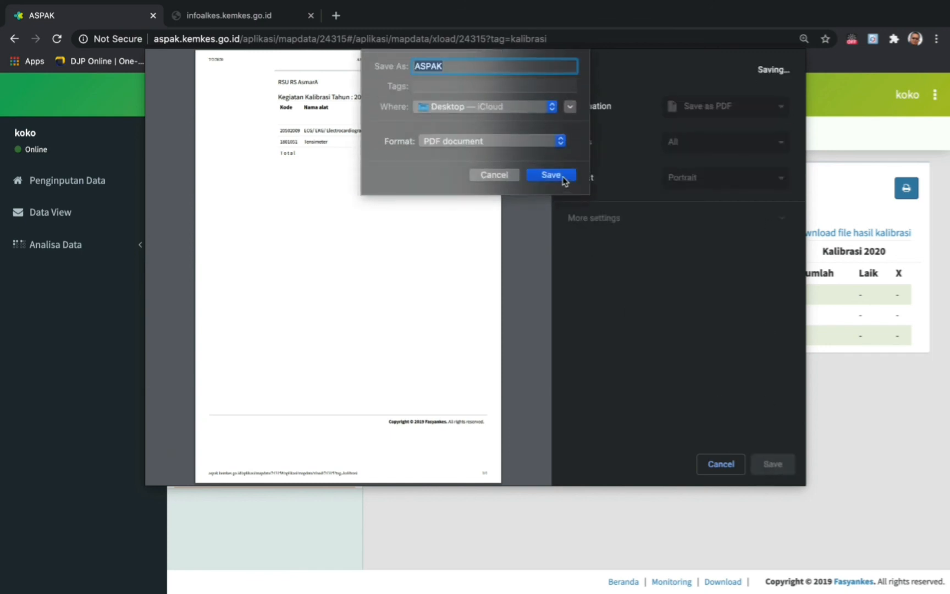
click(562, 176)
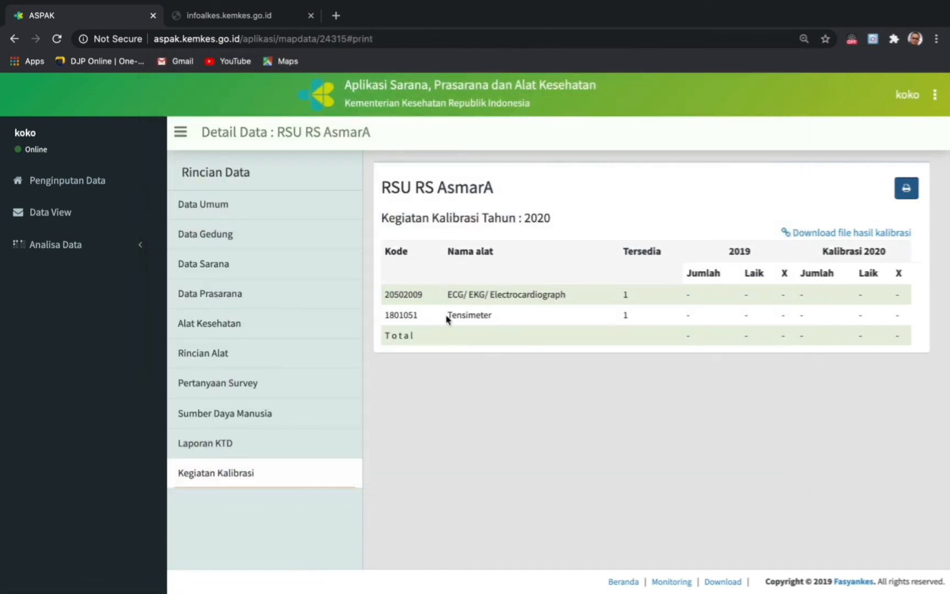
- Show the Data Umum page and confirm printing it via Cetak laporan
click(221, 214)
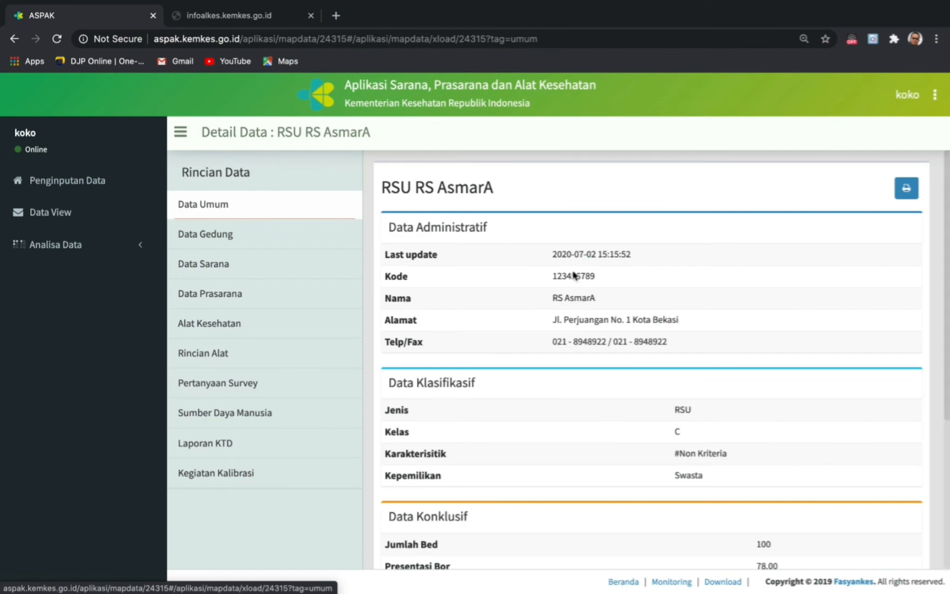
scroll(832, 291, down, 5)
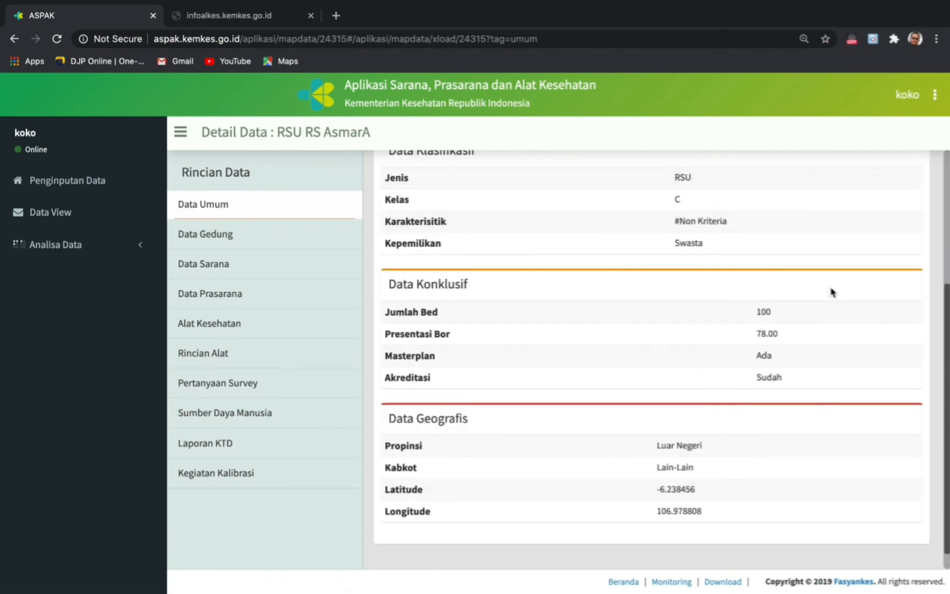
scroll(832, 291, up, 5)
click(908, 190)
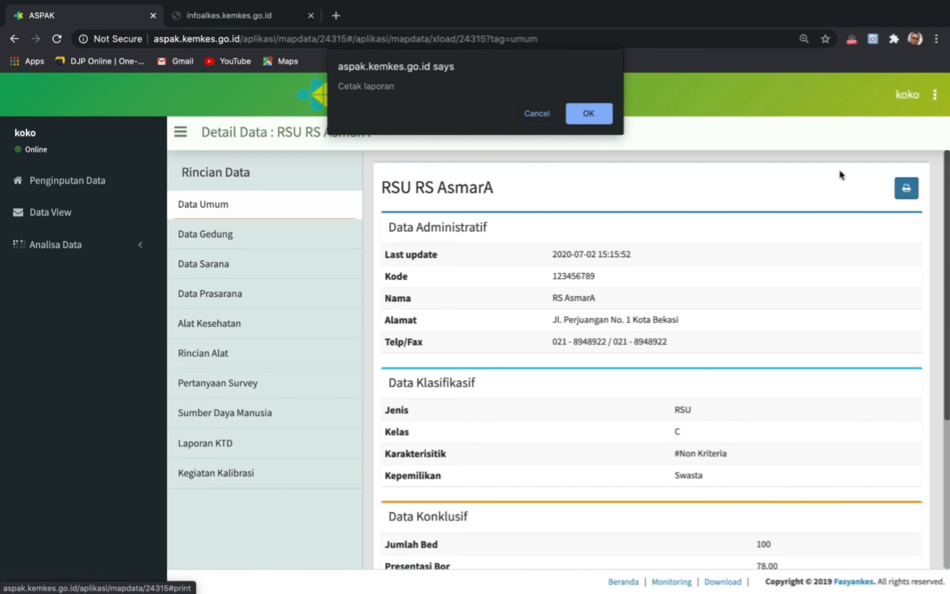
click(600, 118)
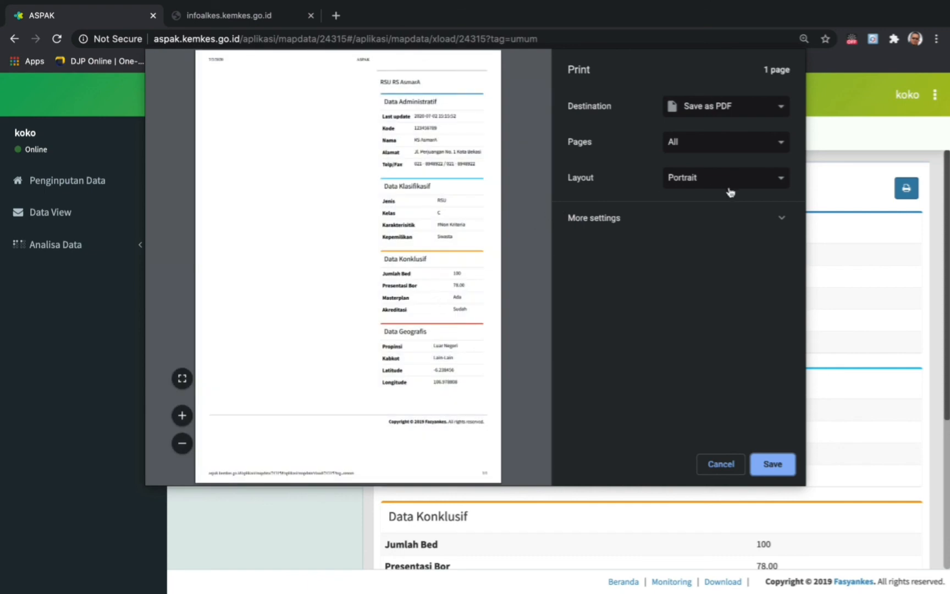
- Set the print pages to All with Save as PDF as destination
click(782, 220)
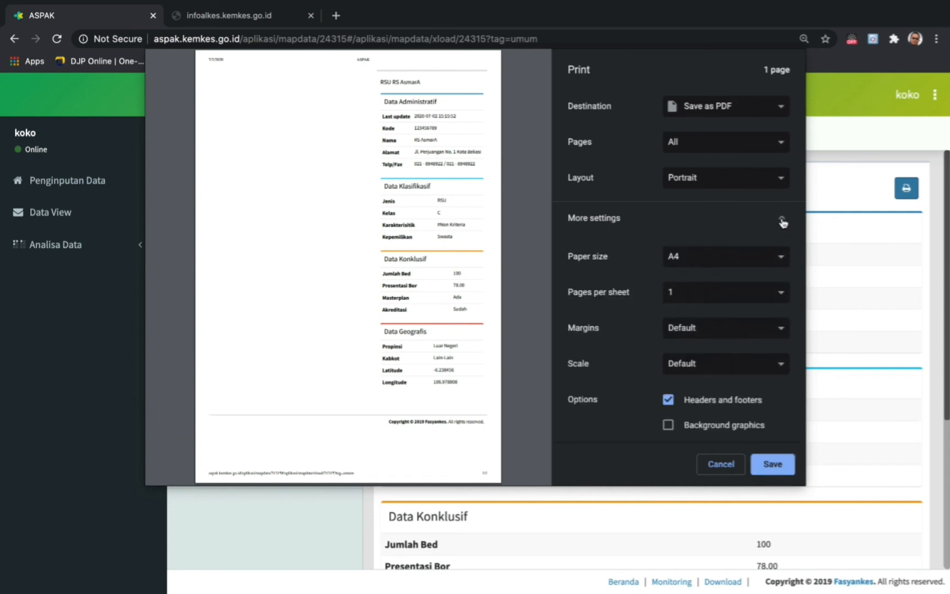
click(782, 222)
click(781, 142)
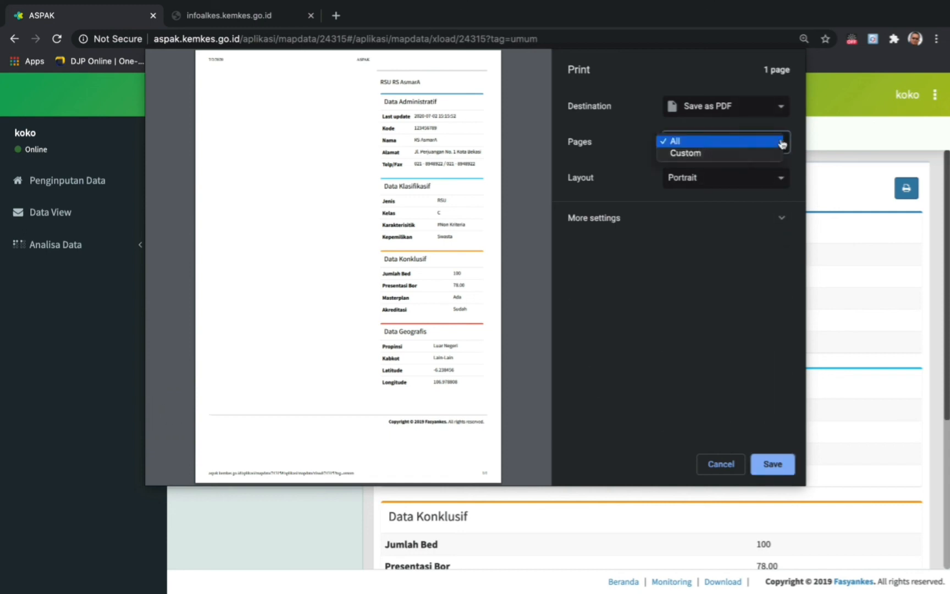
click(717, 153)
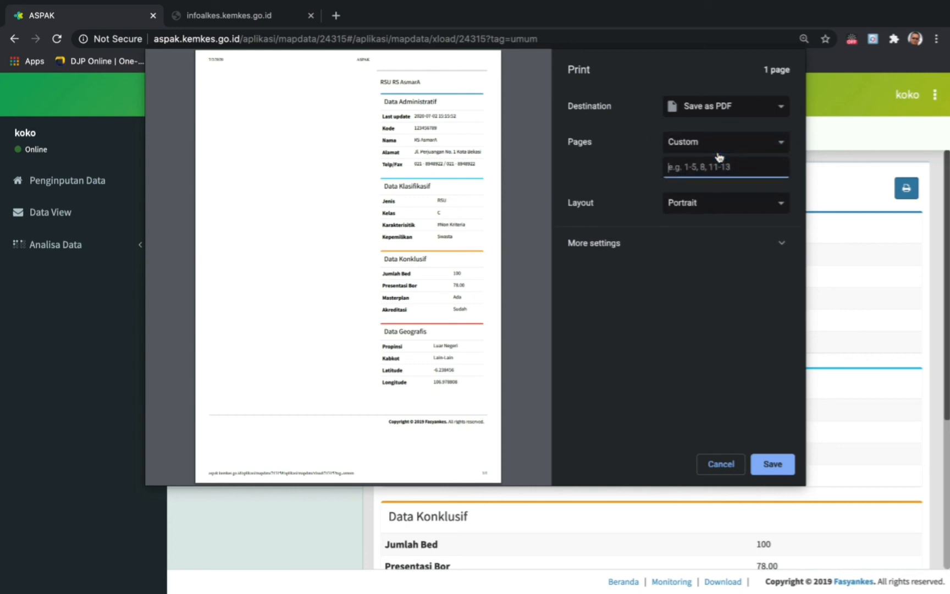
click(781, 146)
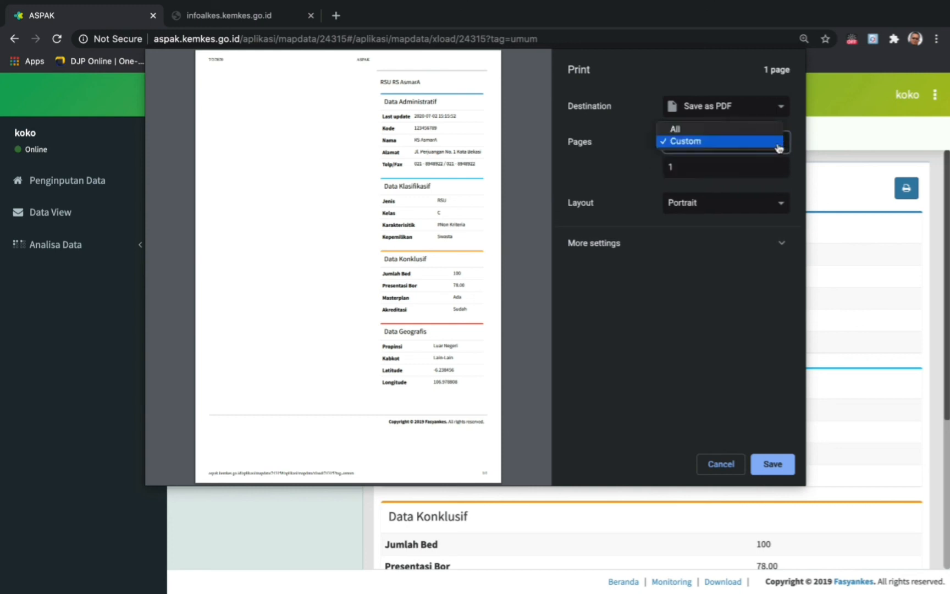
click(702, 131)
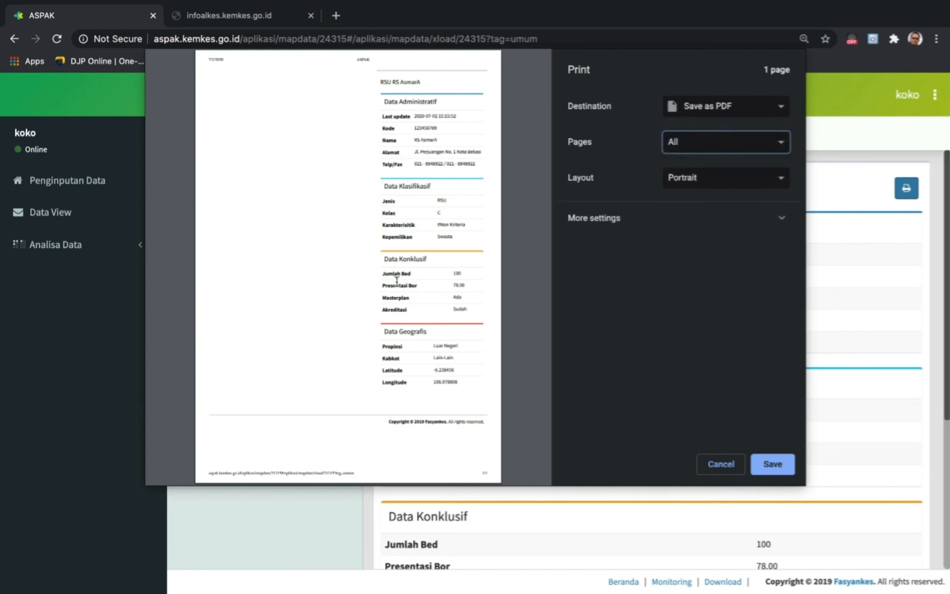
click(783, 108)
click(747, 107)
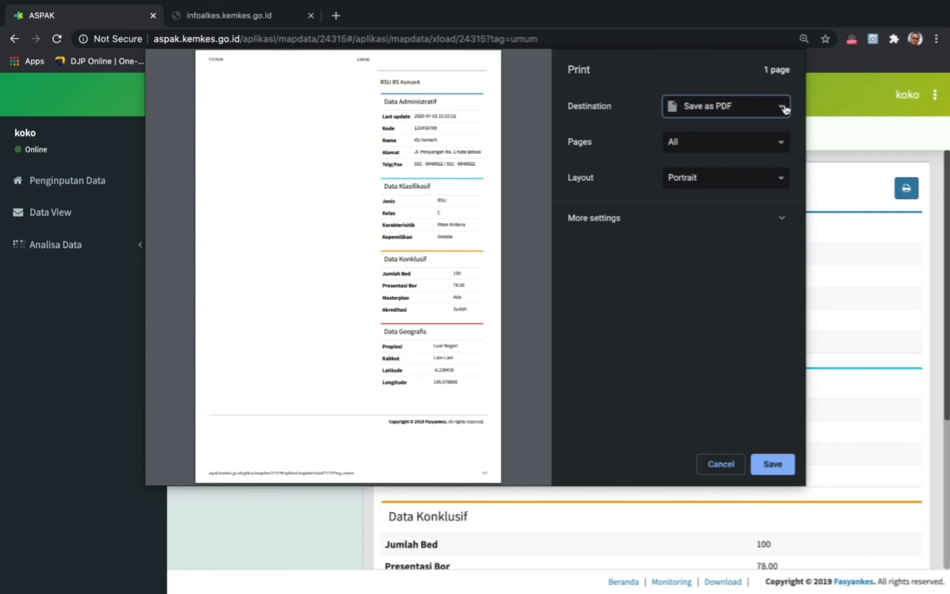
- Save the PDF as ASPAK on the Desktop, replacing the existing file
click(773, 465)
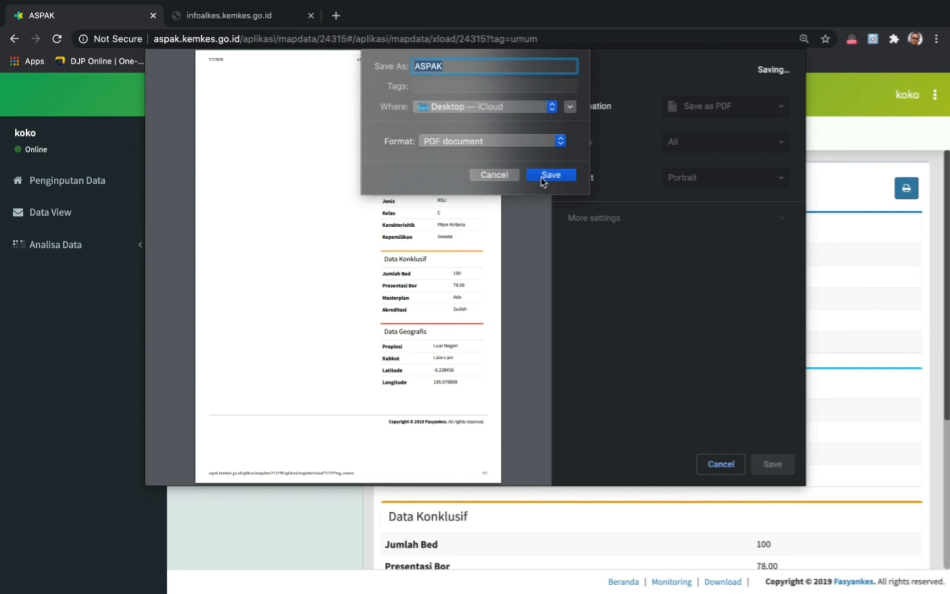
click(544, 180)
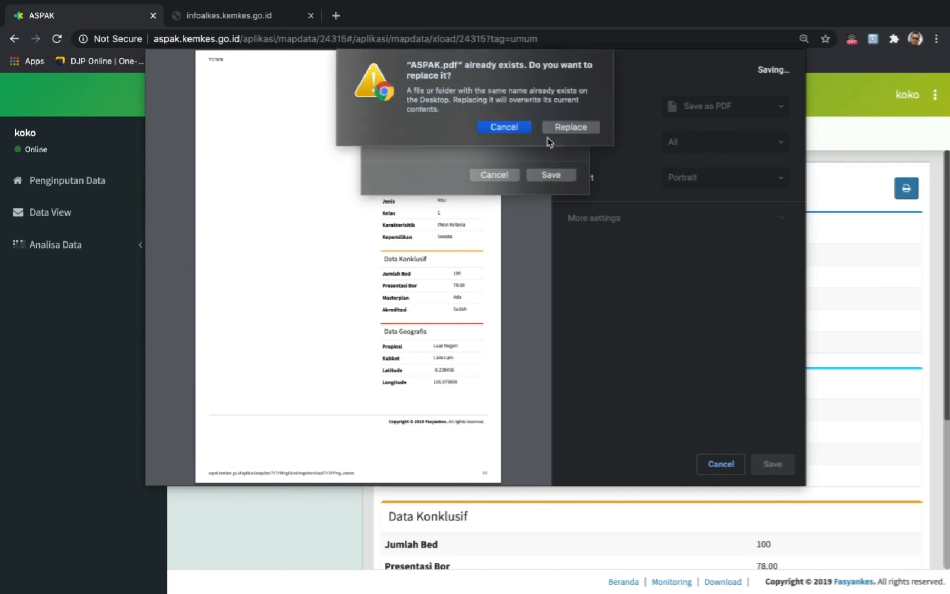
click(557, 130)
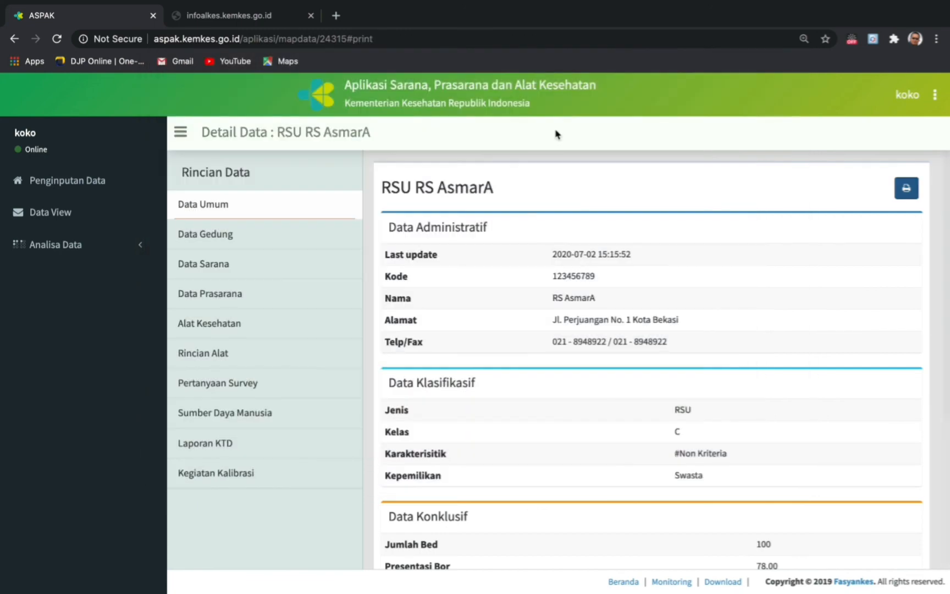
scroll(457, 352, down, 3)
- Open the Data Kontrol page under Analisa Data in the sidebar
scroll(457, 352, up, 2)
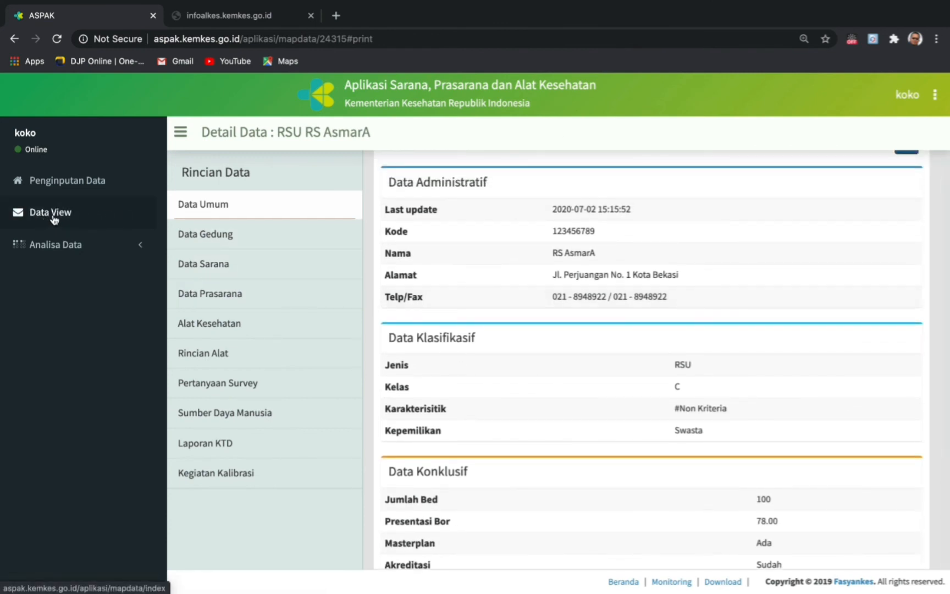
click(58, 250)
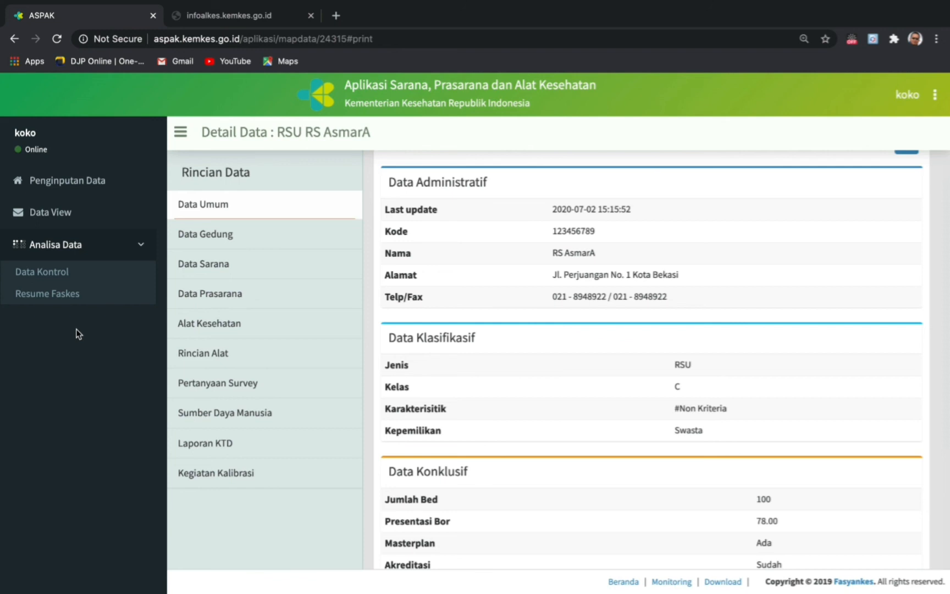
click(55, 275)
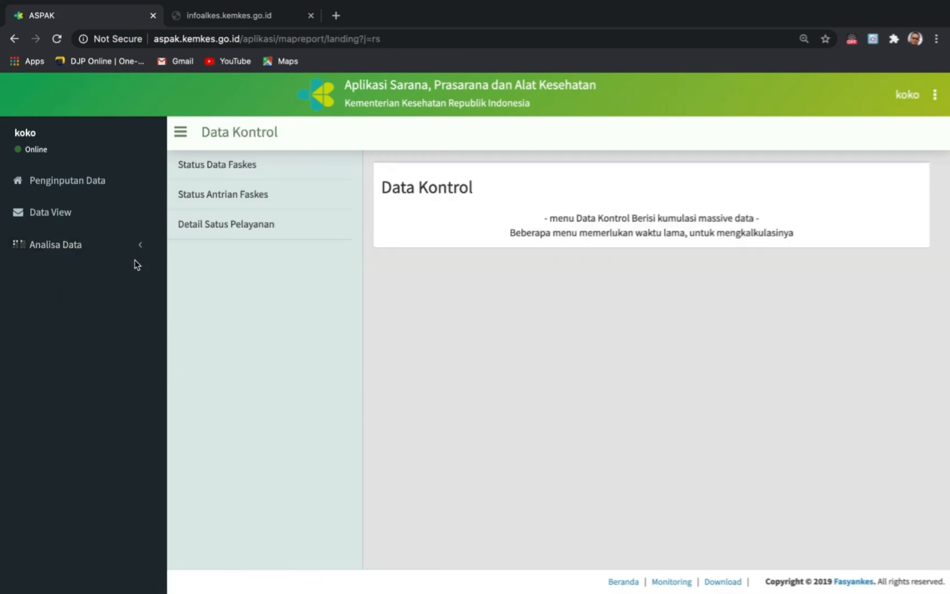
click(210, 170)
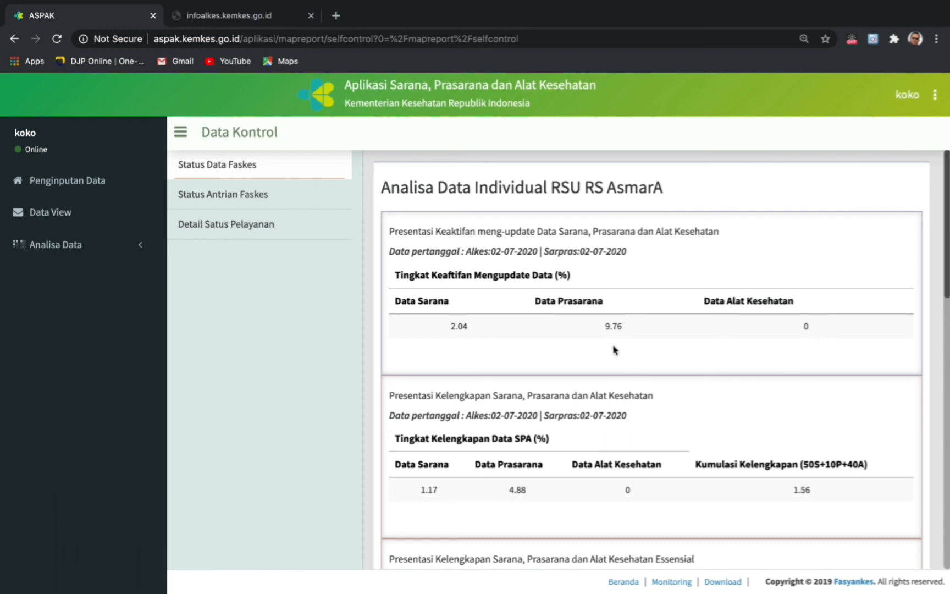
scroll(707, 299, down, 1)
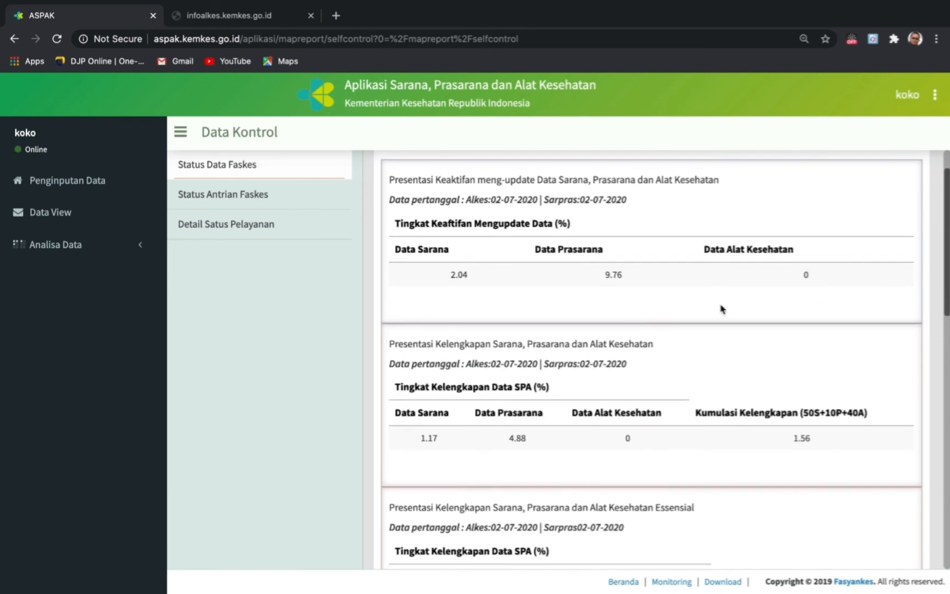
scroll(720, 310, down, 2)
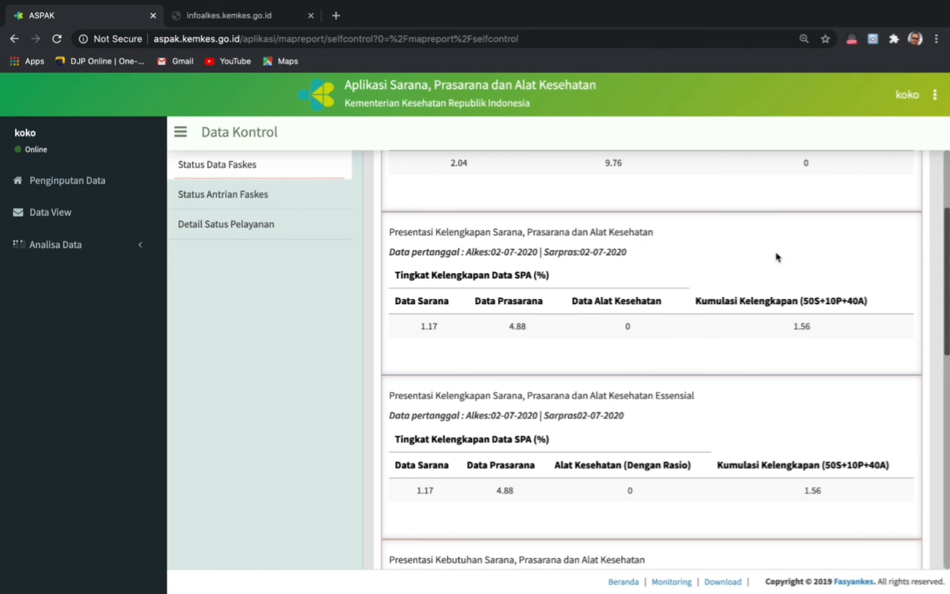
scroll(679, 329, up, 3)
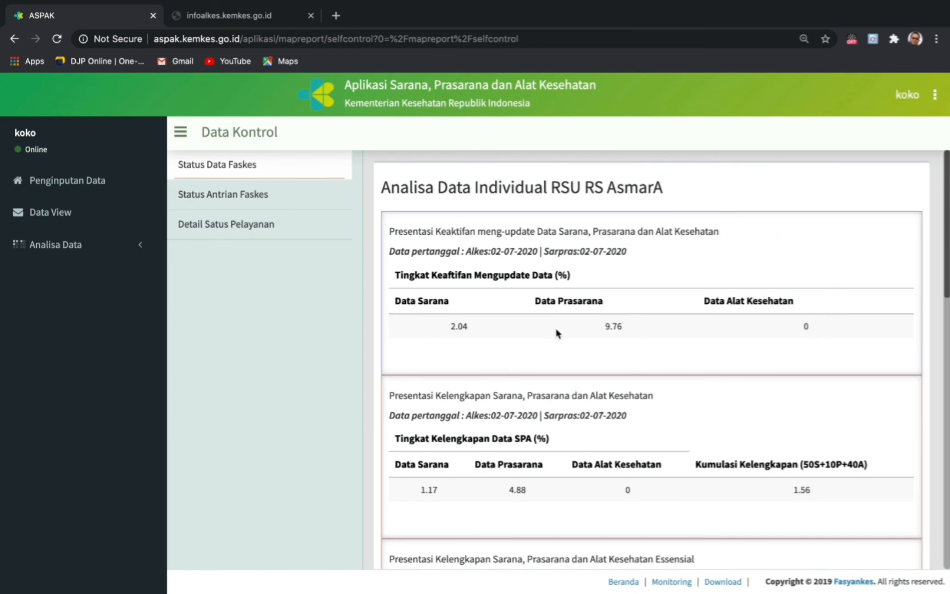
scroll(641, 338, down, 1)
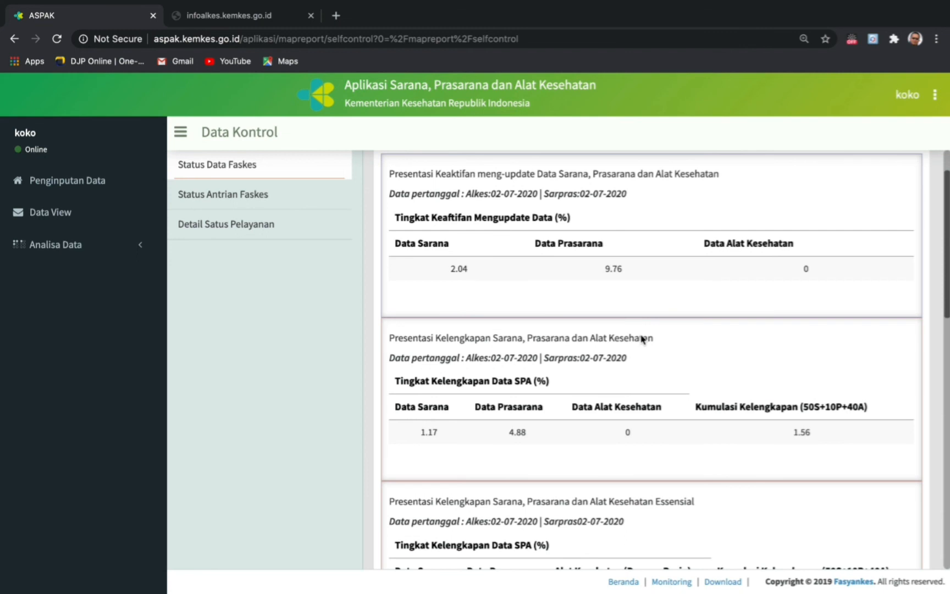
scroll(642, 339, down, 1)
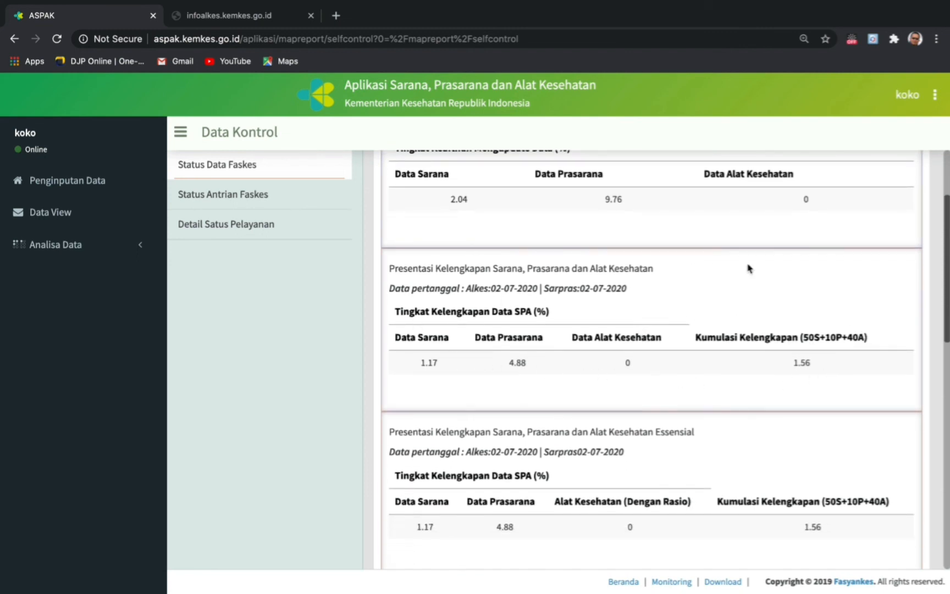
scroll(679, 376, down, 2)
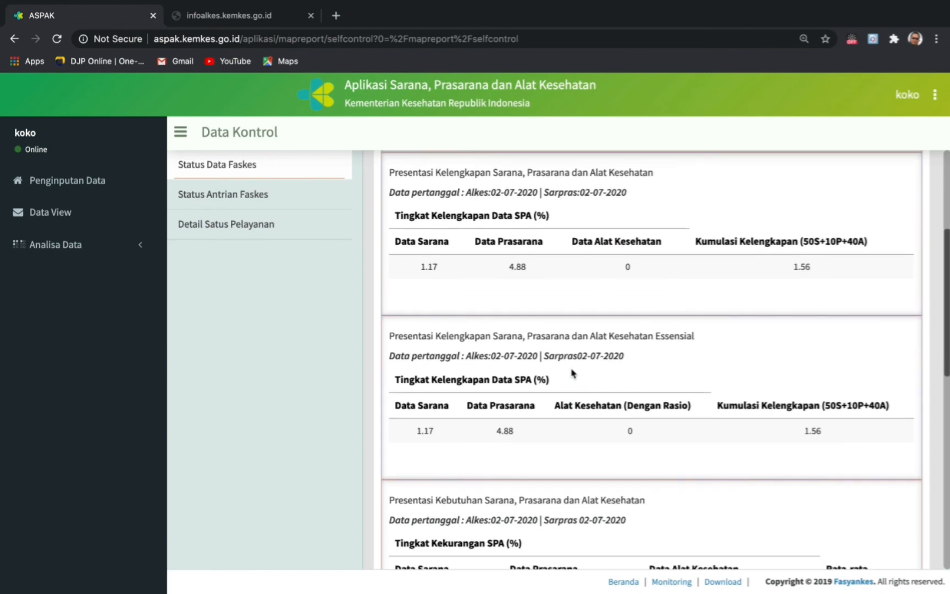
scroll(572, 373, down, 1)
scroll(572, 373, down, 1)
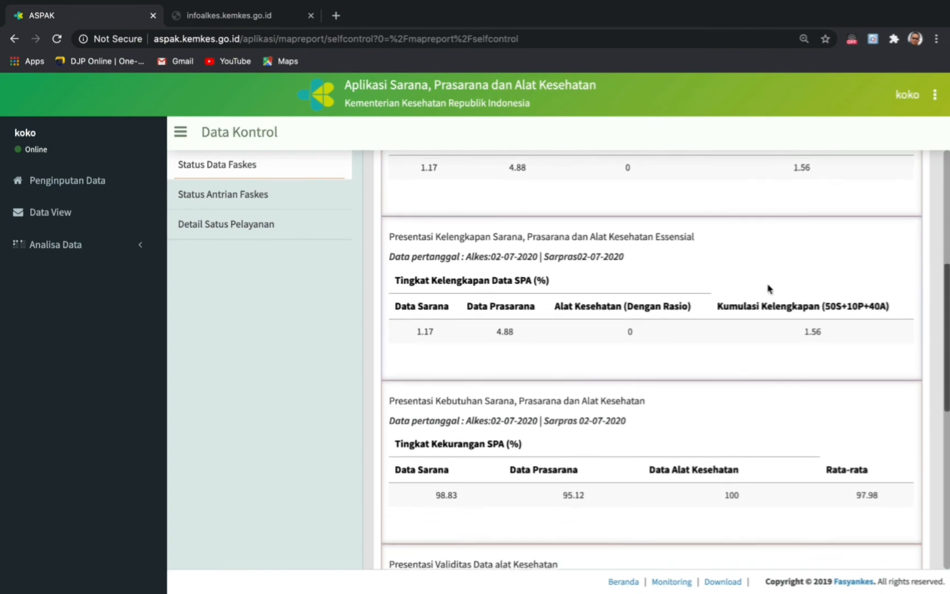
scroll(768, 288, up, 2)
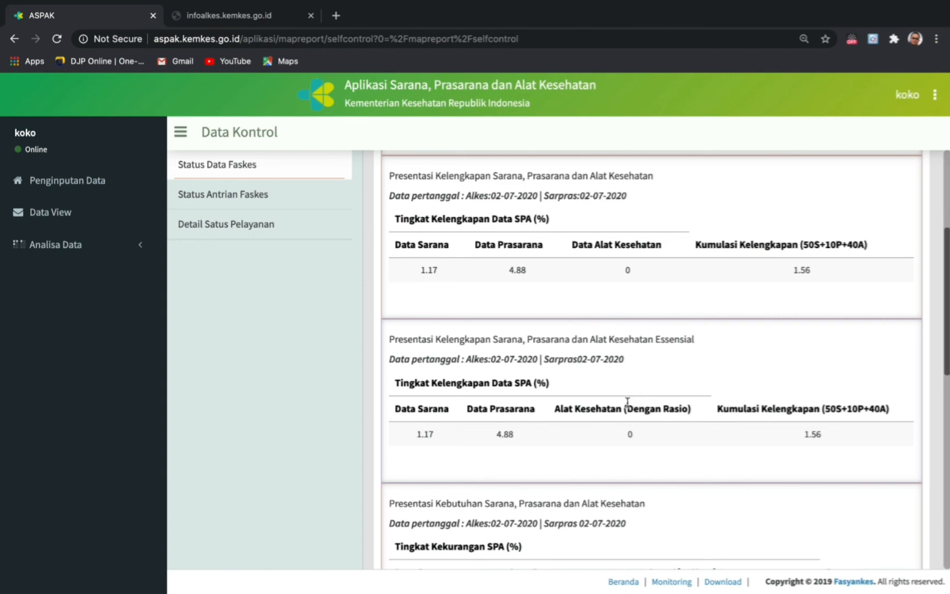
scroll(627, 402, down, 1)
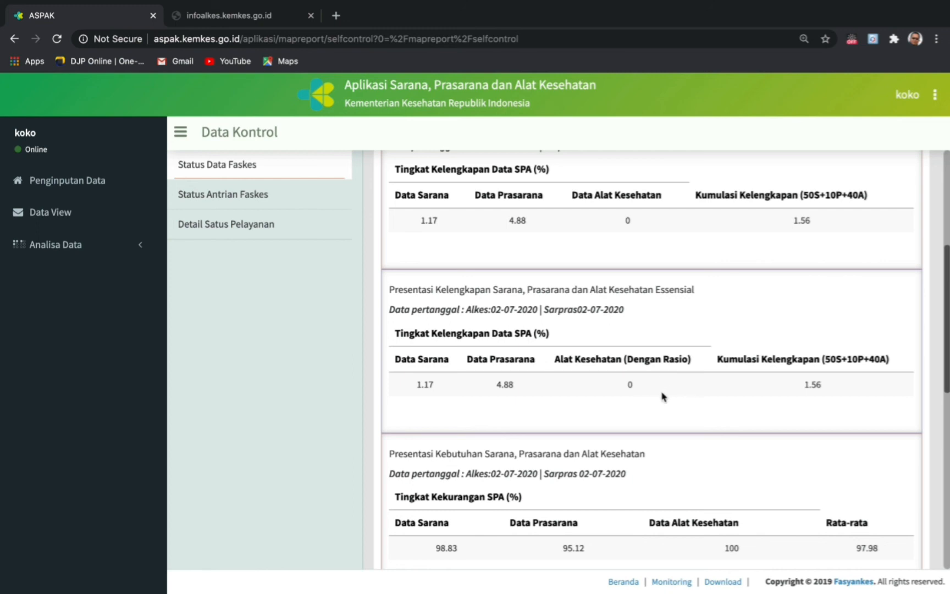
- Review the validity, calibration and survey percentages, then open Status Antrian Faskes
scroll(635, 374, down, 3)
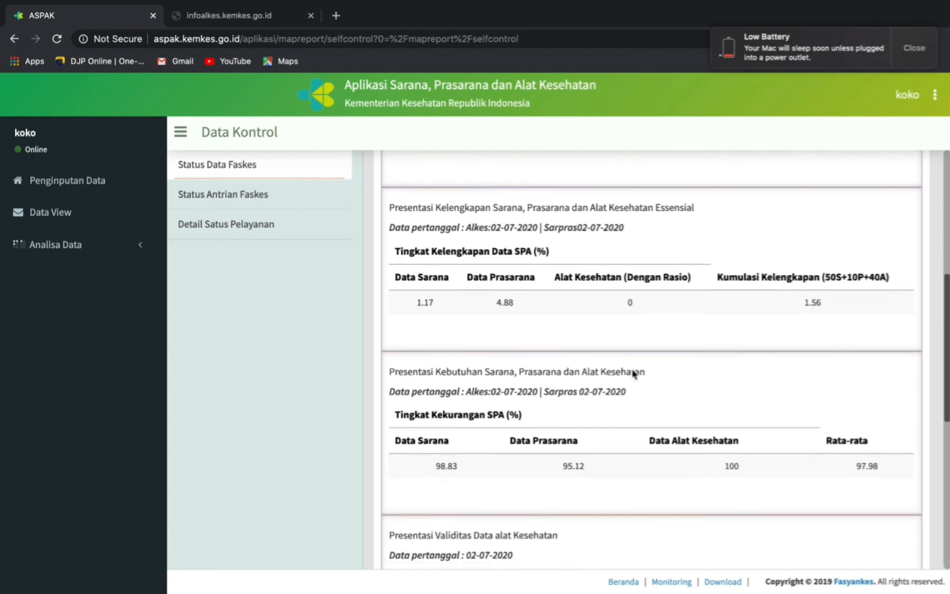
scroll(634, 374, down, 5)
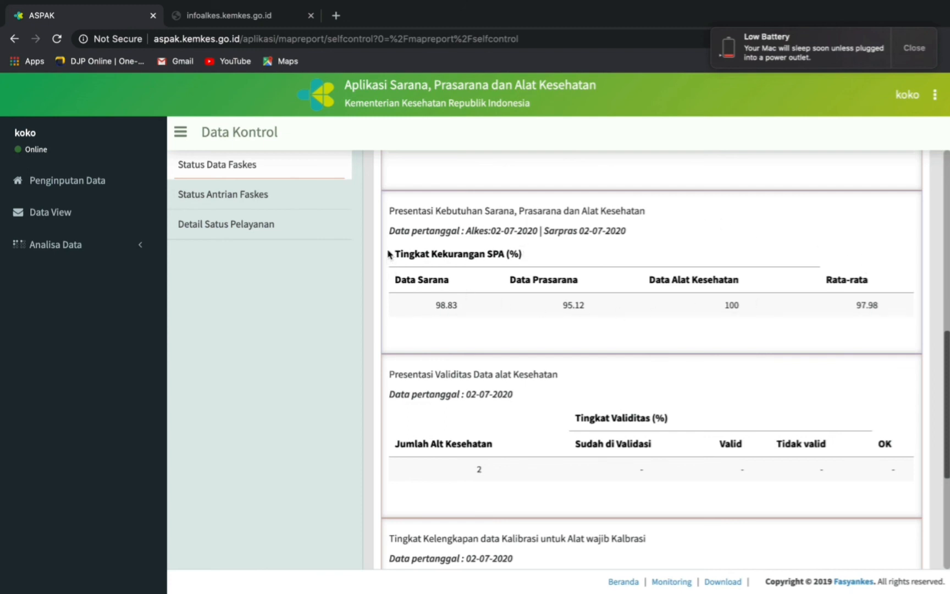
scroll(643, 300, down, 2)
scroll(642, 300, down, 4)
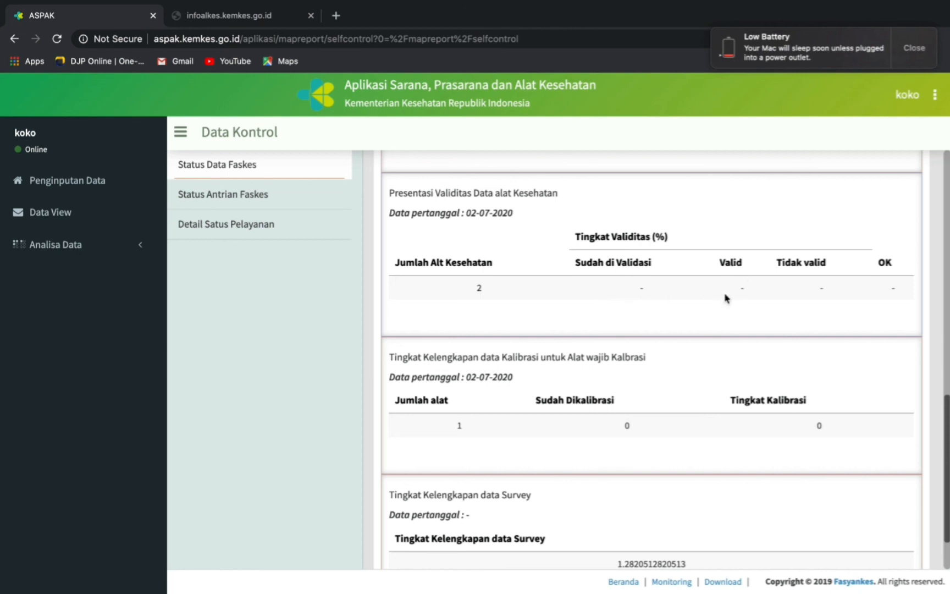
scroll(708, 339, down, 3)
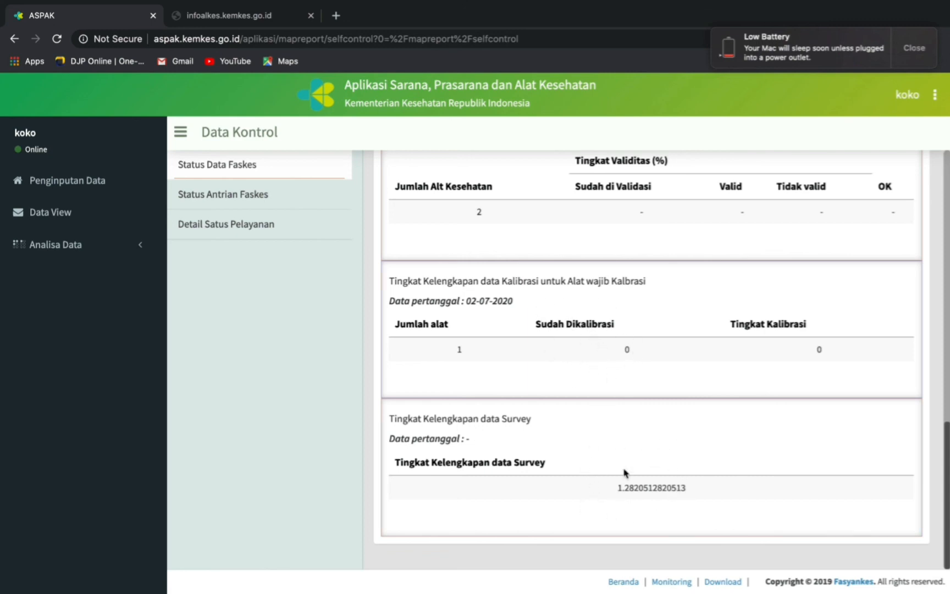
scroll(628, 413, up, 1)
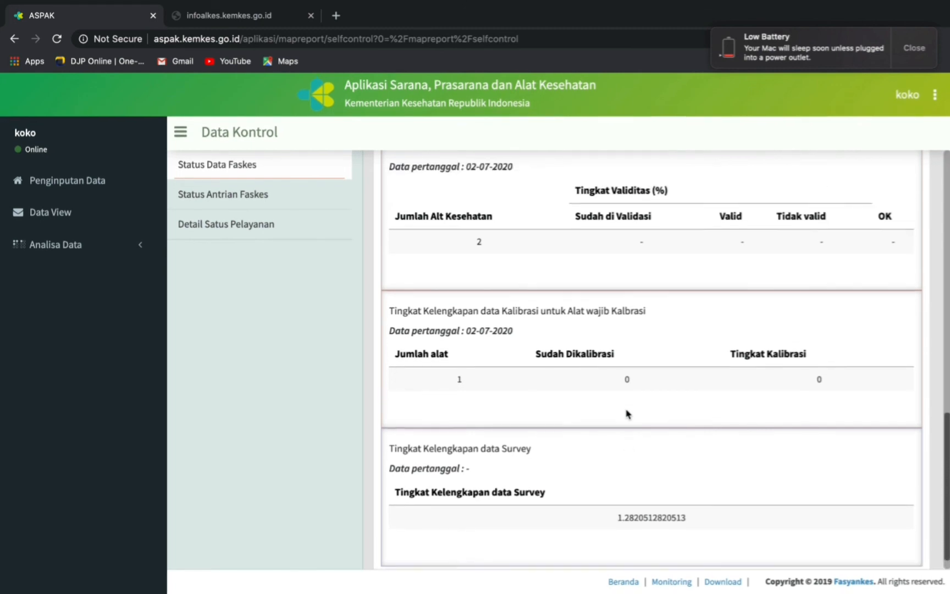
scroll(628, 413, up, 2)
scroll(627, 414, up, 10)
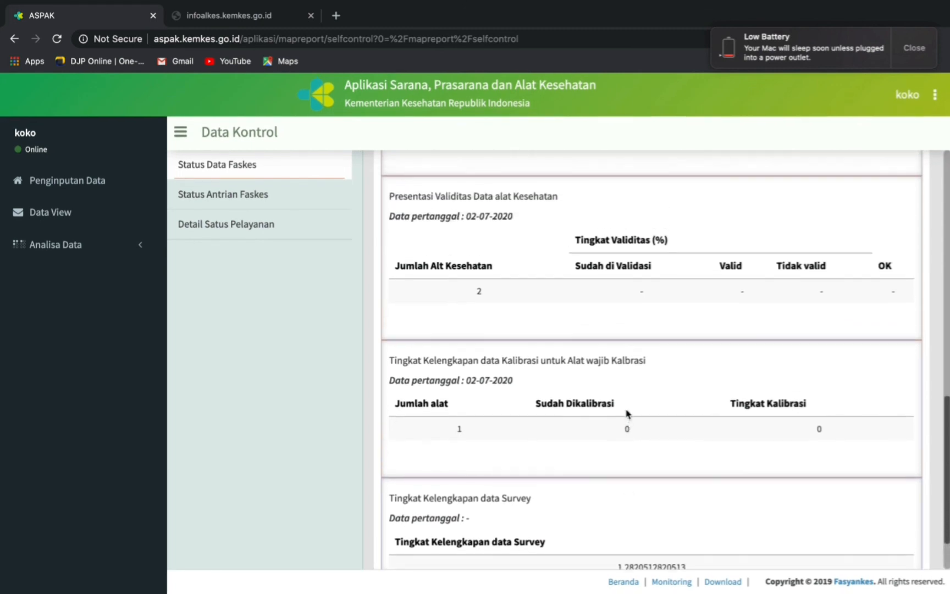
scroll(627, 412, up, 7)
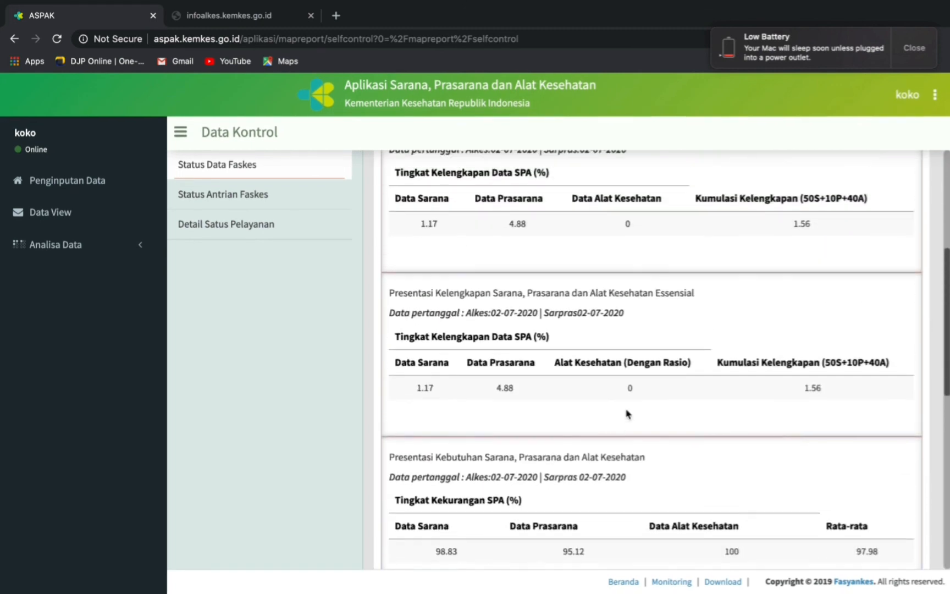
click(240, 197)
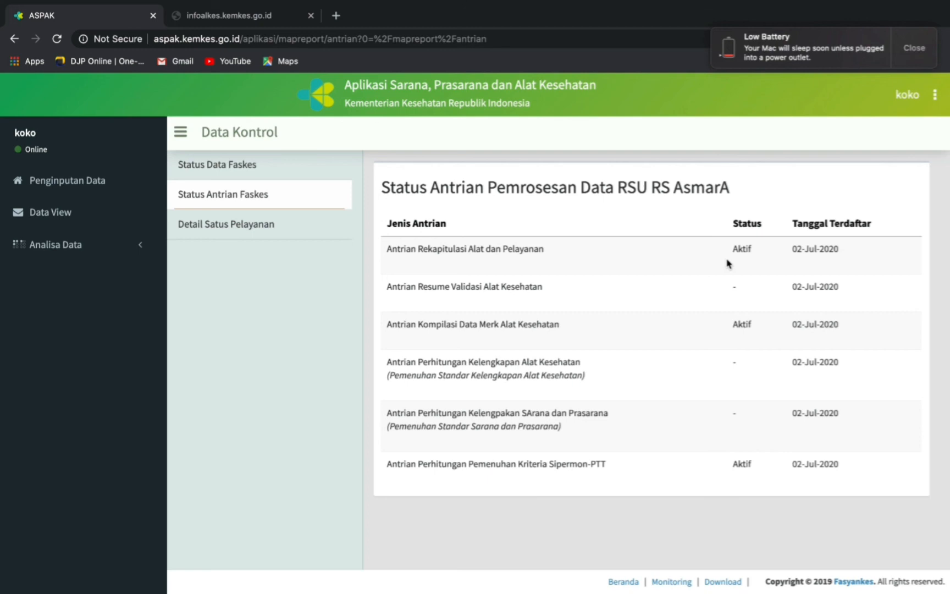
- Open Detail Satus Pelayanan and look over each service room's data and equipment completeness
click(236, 236)
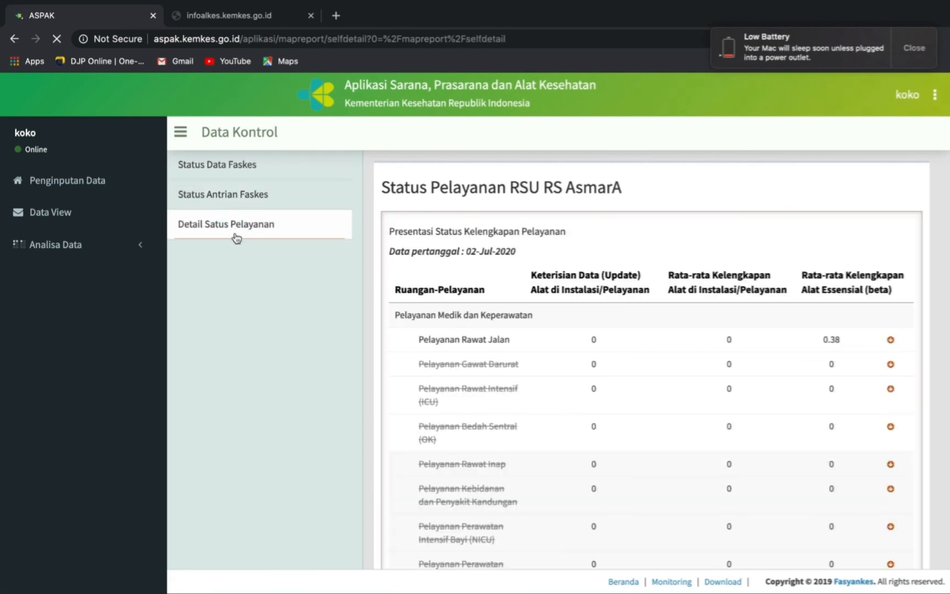
scroll(609, 417, down, 5)
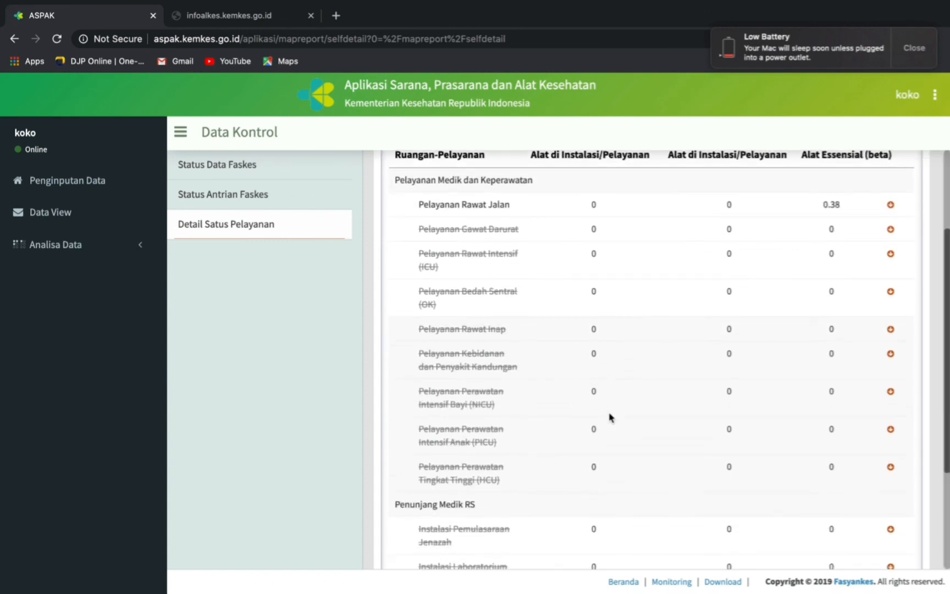
scroll(609, 417, down, 2)
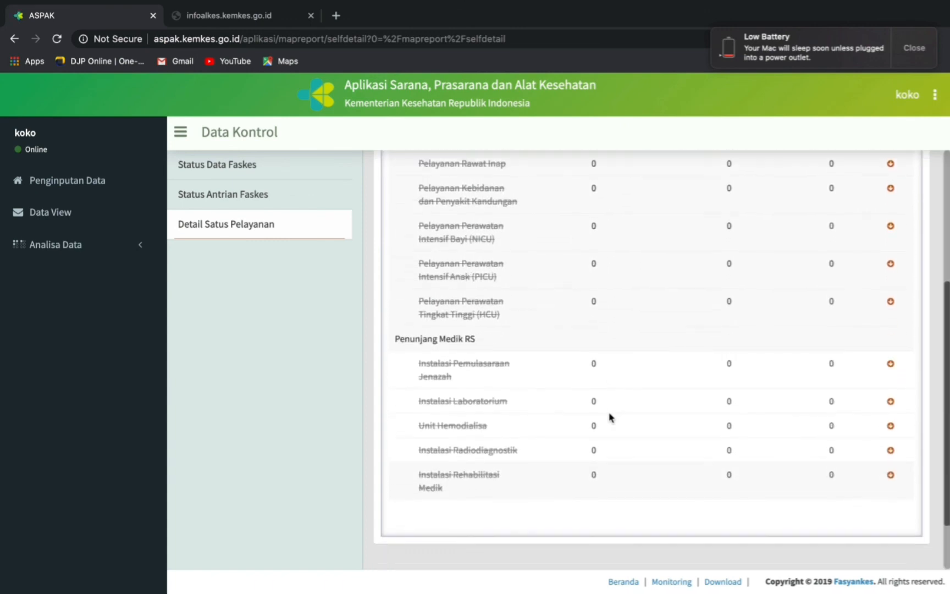
scroll(609, 418, up, 6)
scroll(609, 417, up, 1)
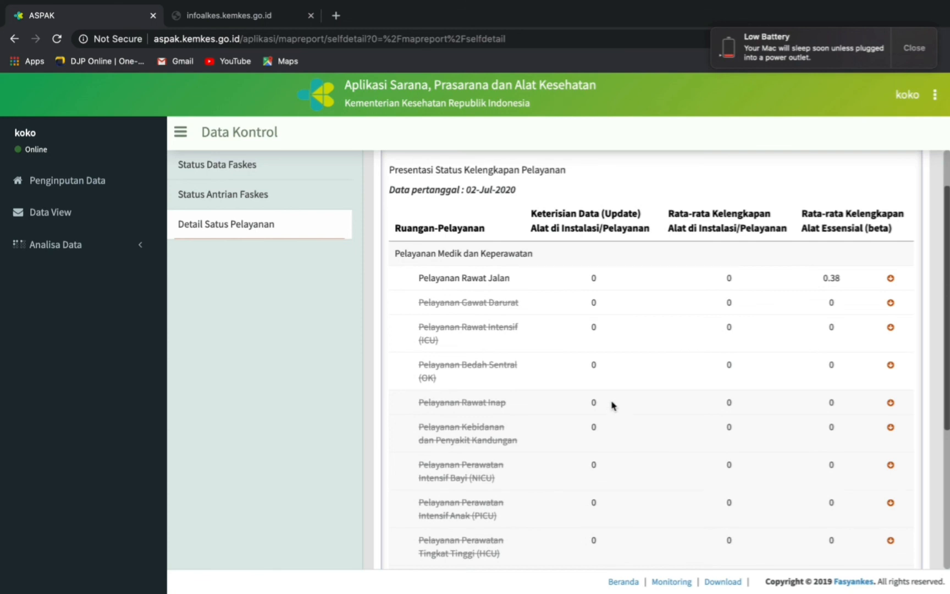
click(112, 251)
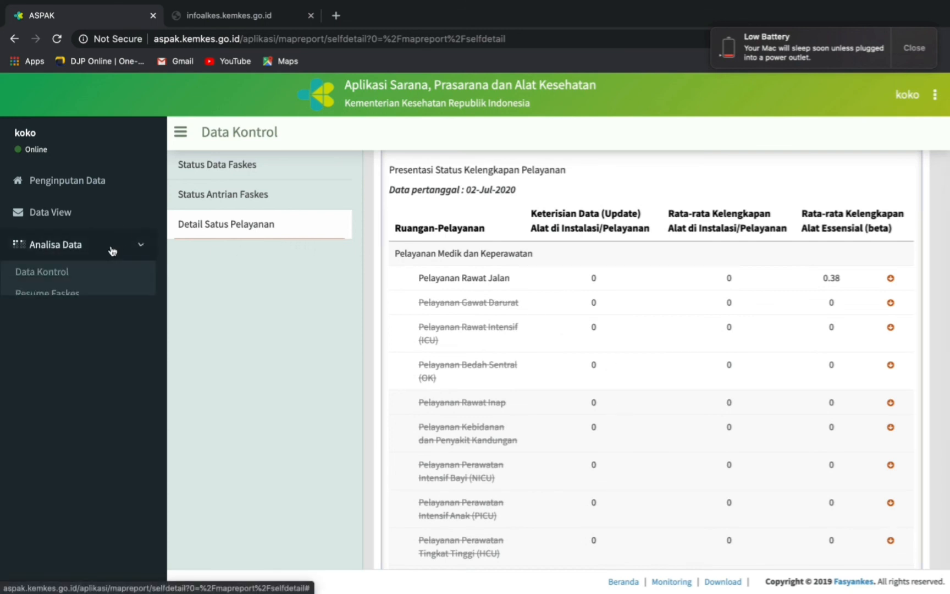
- In Resume Faskes, view the Usia alat, Kondisi Alat, Kelengkapan and Kalibrasi Rumah Sakit summaries
click(66, 295)
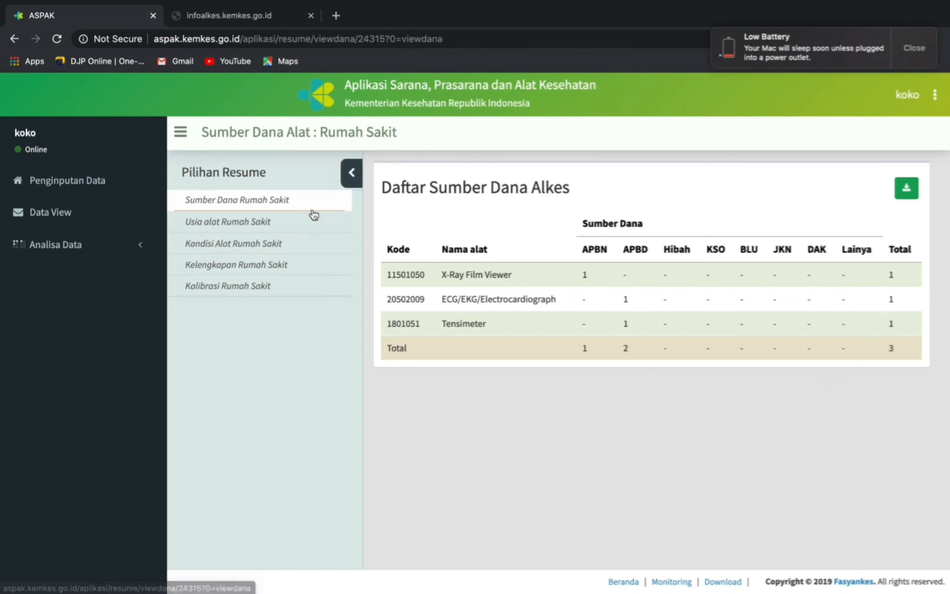
click(257, 230)
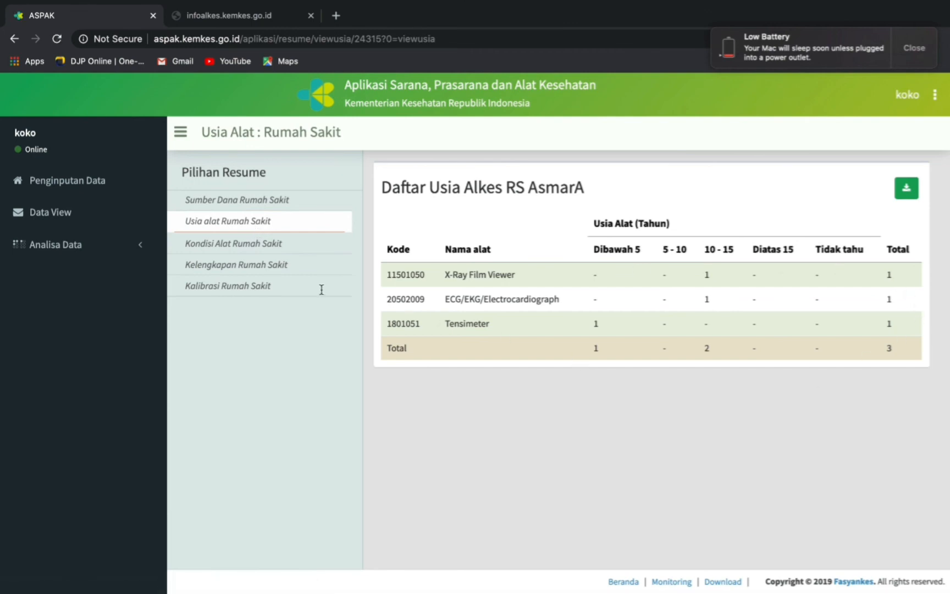
click(244, 252)
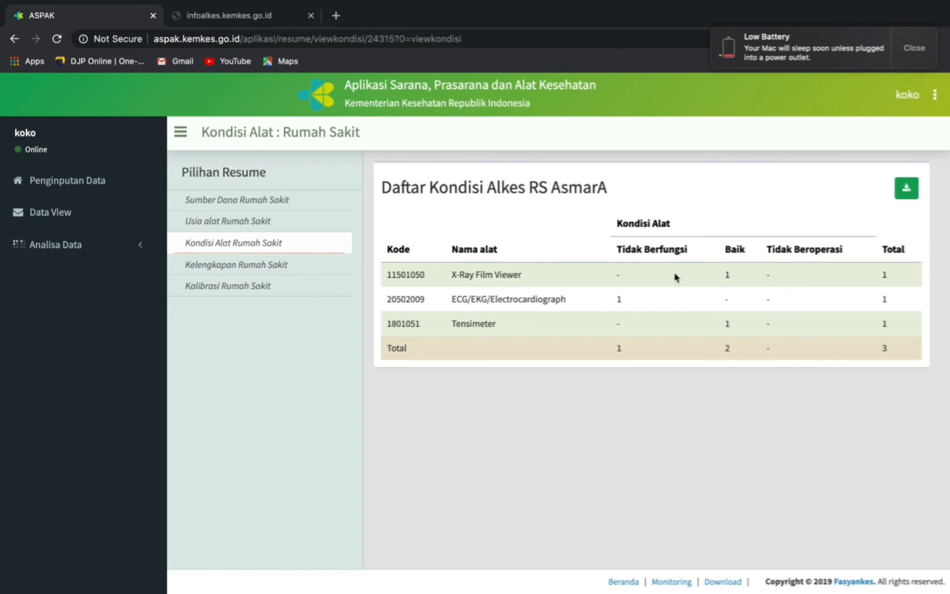
click(261, 268)
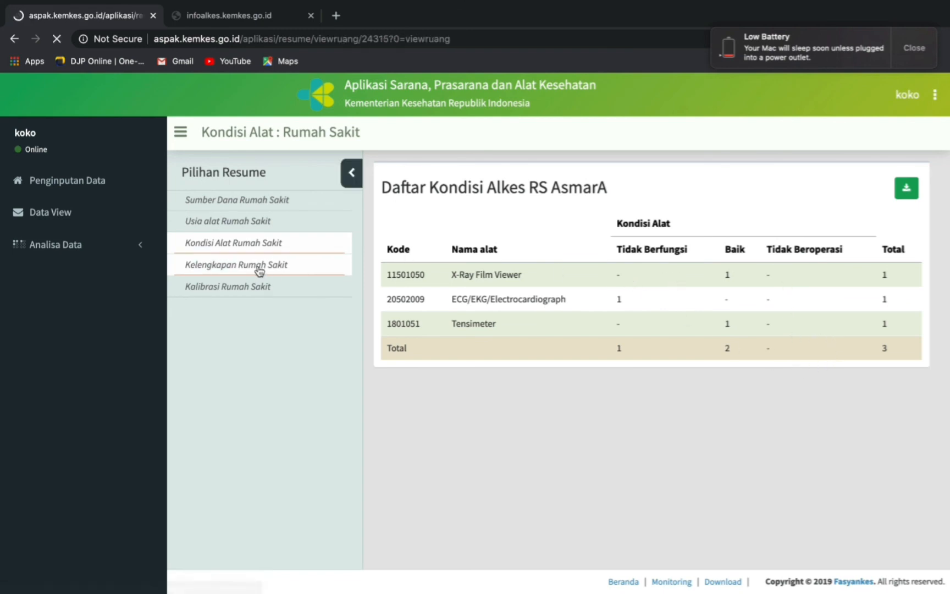
scroll(670, 472, down, 3)
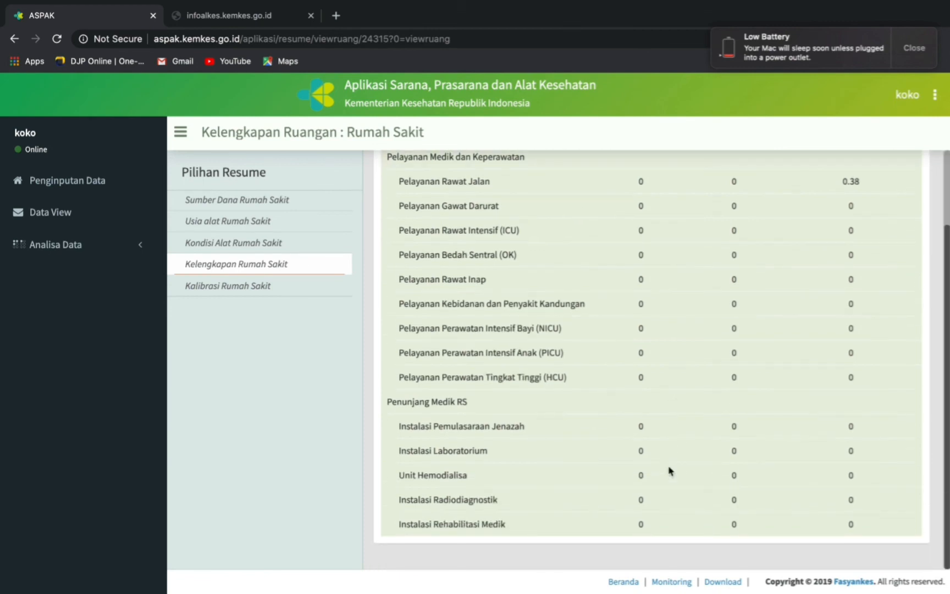
scroll(671, 472, up, 3)
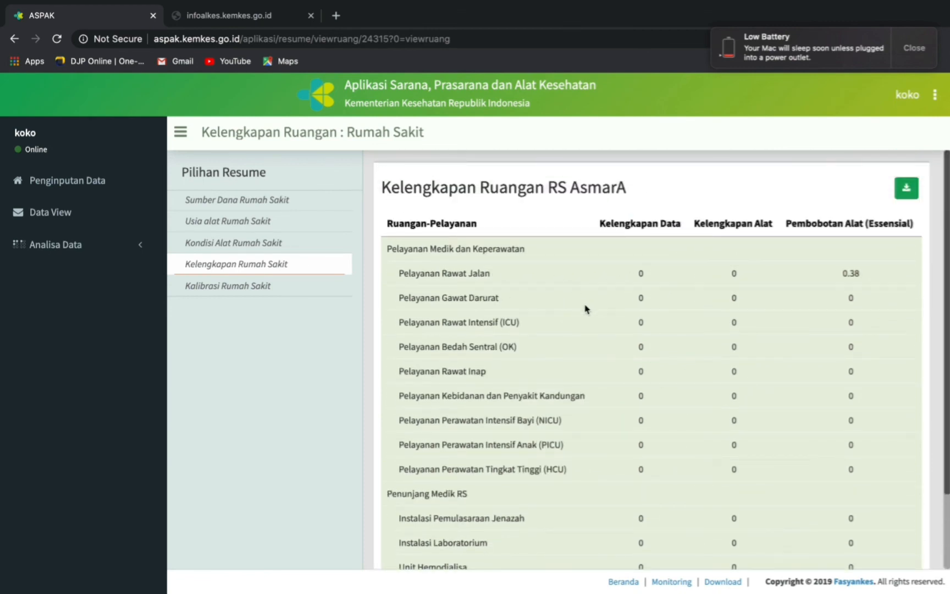
click(246, 287)
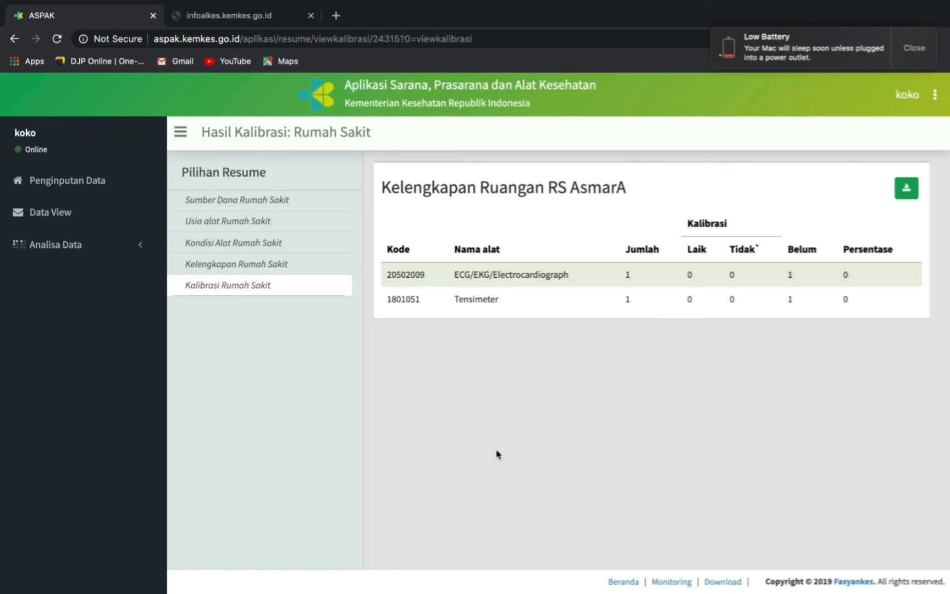
- Dismiss the Low Battery notification covering the calibration results
click(909, 51)
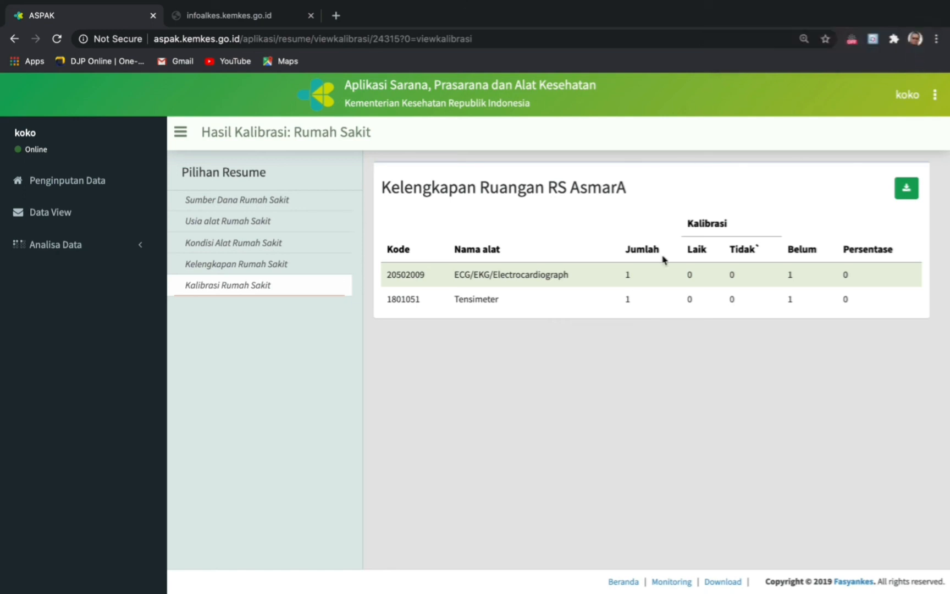